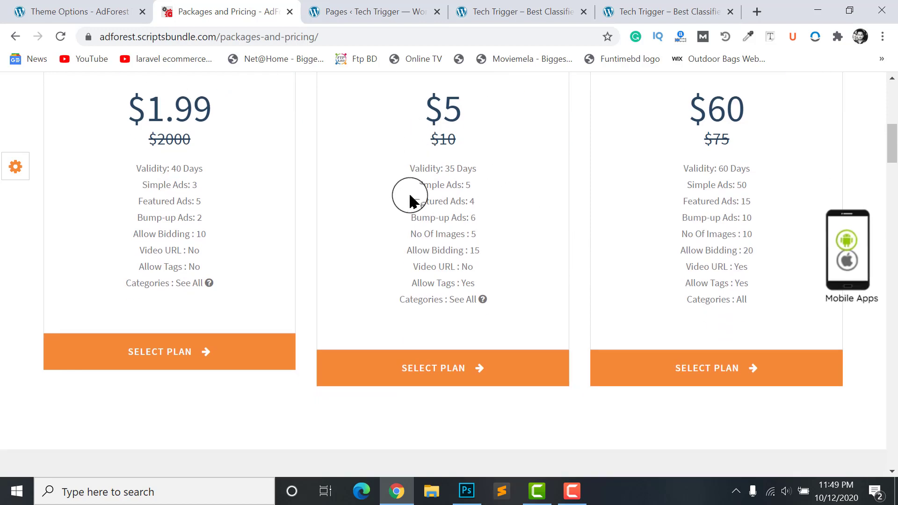
Step: Review the Individual, Business and Premium subscription plans on the AdForest demo pricing page
scroll(455, 239, up, 1)
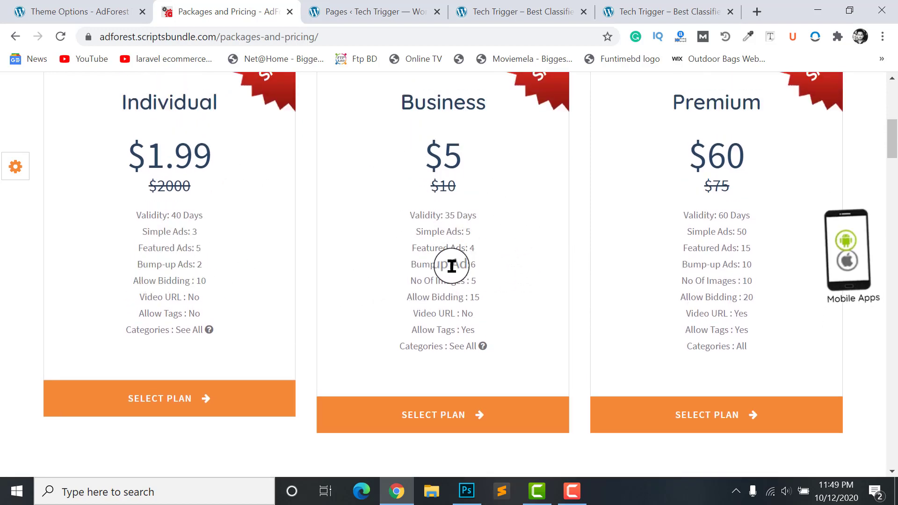
scroll(425, 351, up, 1)
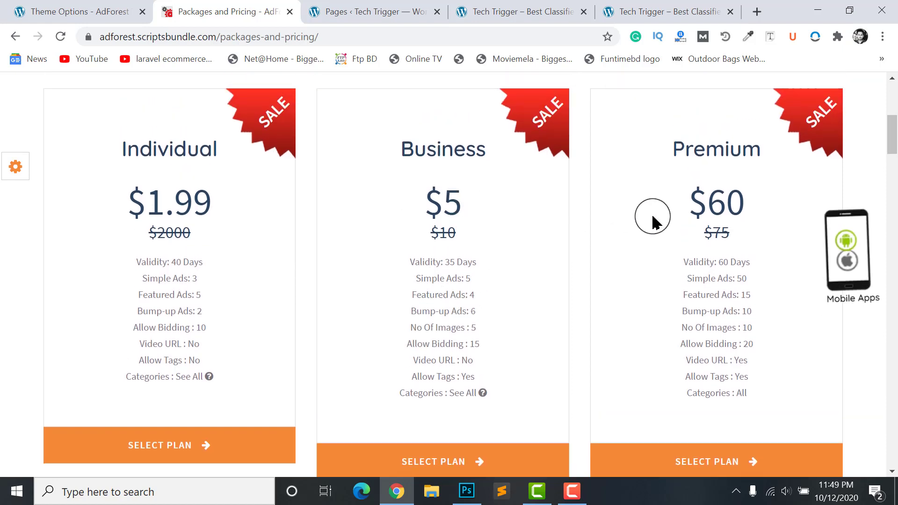
scroll(706, 290, down, 1)
scroll(706, 262, up, 2)
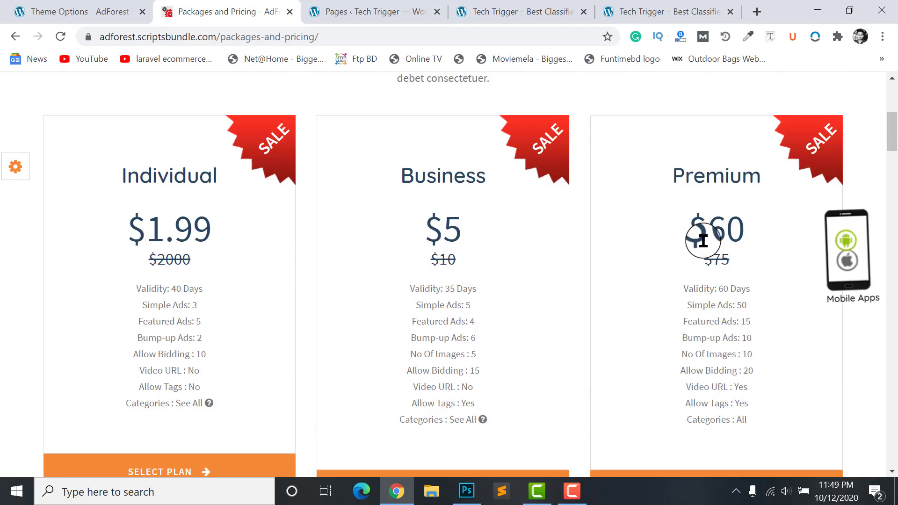
scroll(678, 266, down, 3)
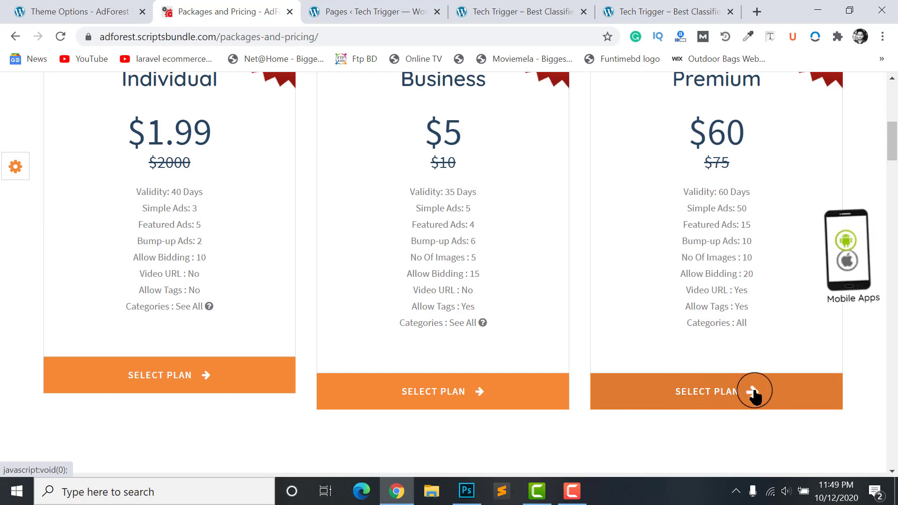
scroll(725, 386, up, 2)
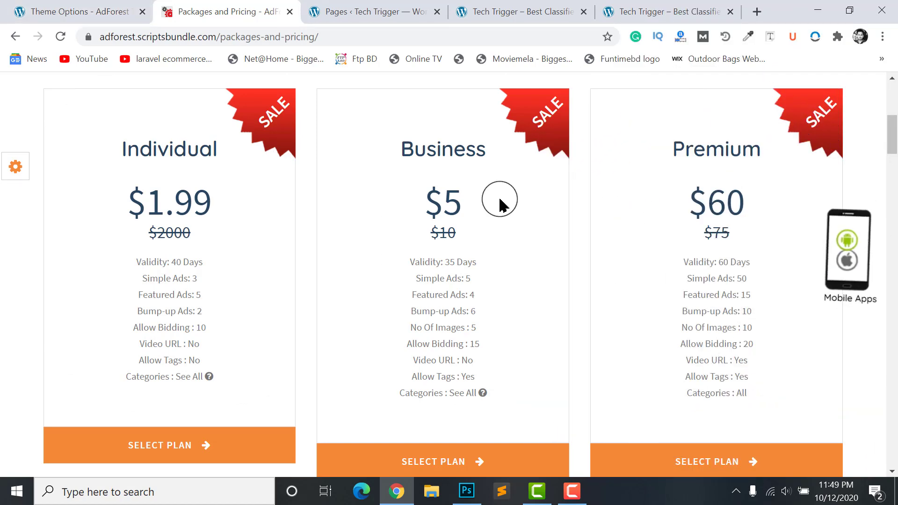
scroll(492, 198, up, 2)
click(110, 7)
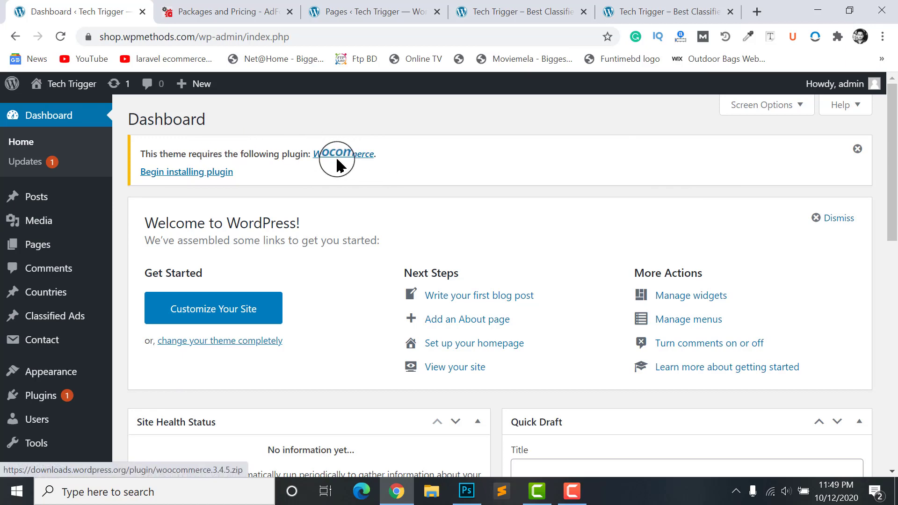
click(220, 12)
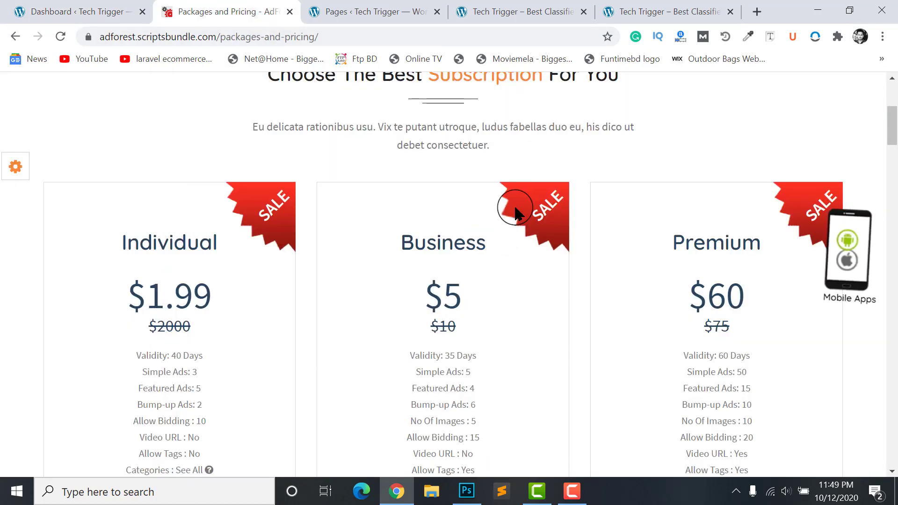
scroll(617, 316, down, 3)
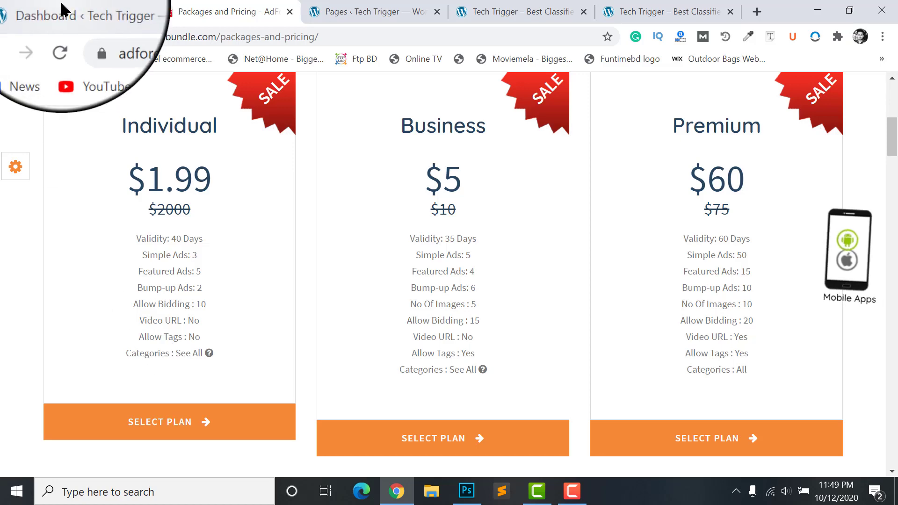
Step: From the Tech Trigger site's dashboard, begin the required plugin installation and install WooCommerce
click(63, 11)
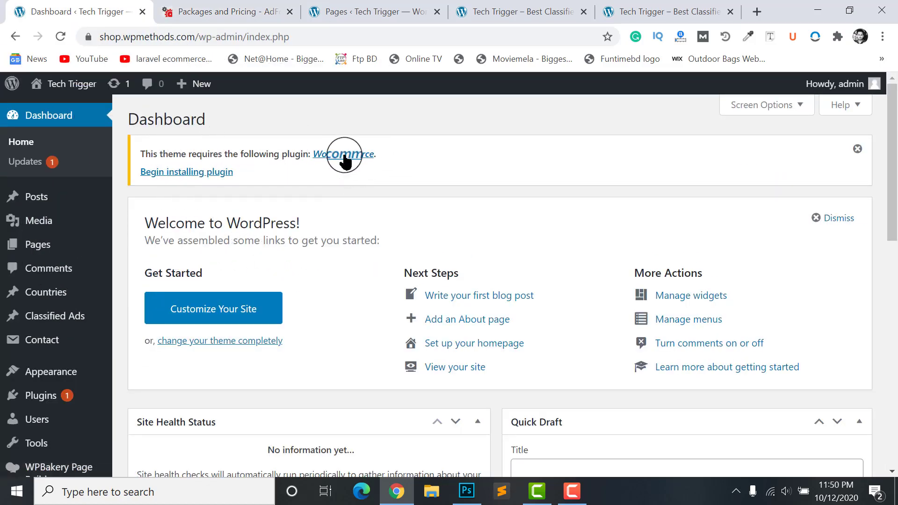
click(169, 177)
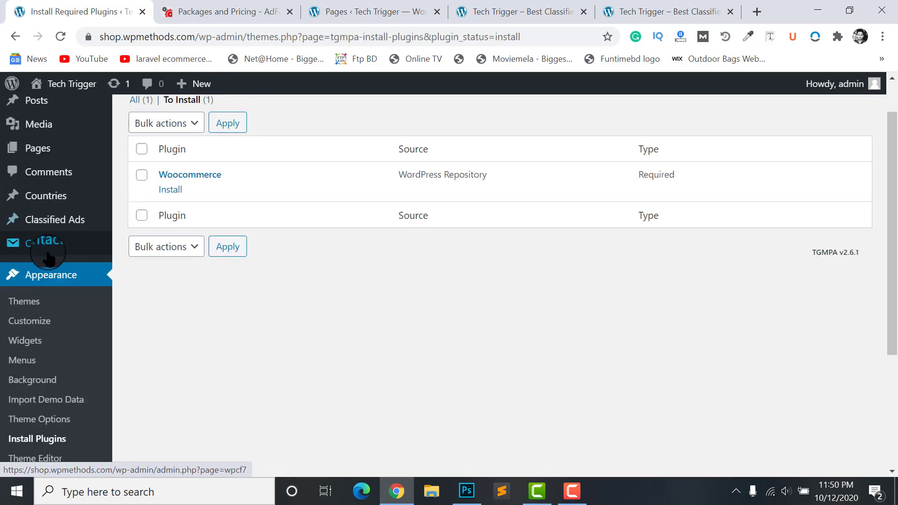
scroll(61, 280, down, 3)
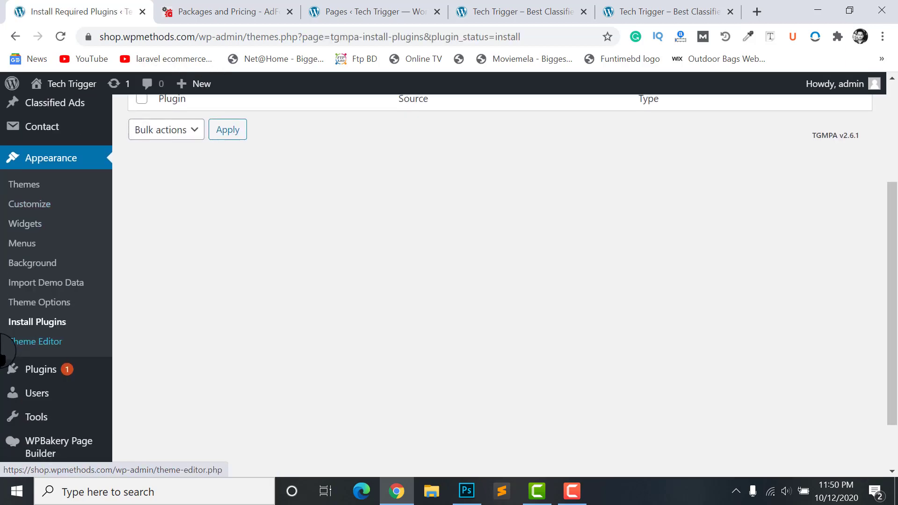
scroll(66, 350, up, 1)
scroll(51, 355, up, 3)
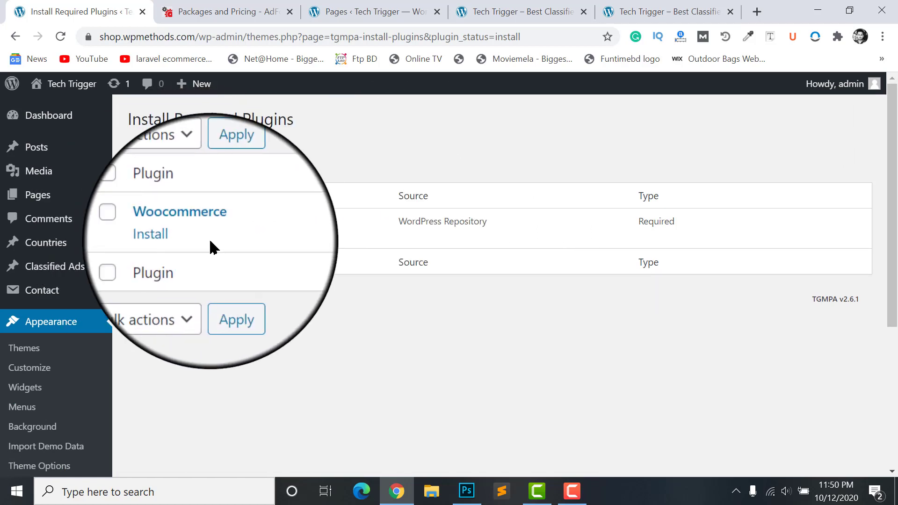
click(171, 237)
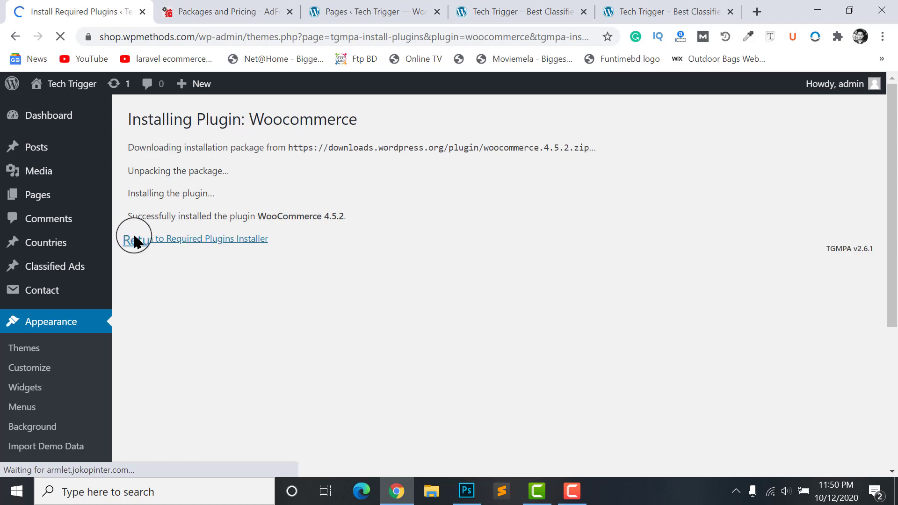
Step: Return to the required plugins installer and activate the WooCommerce plugin
scroll(110, 310, down, 1)
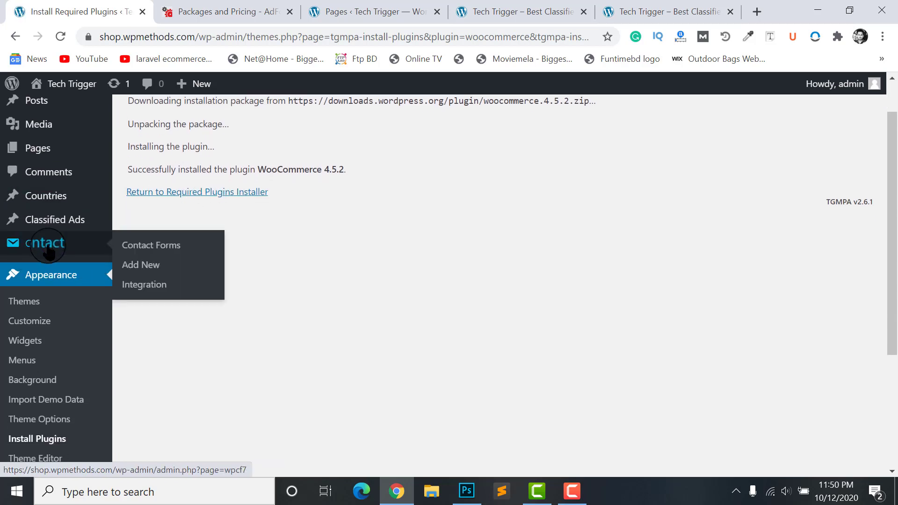
scroll(180, 230, up, 1)
click(195, 237)
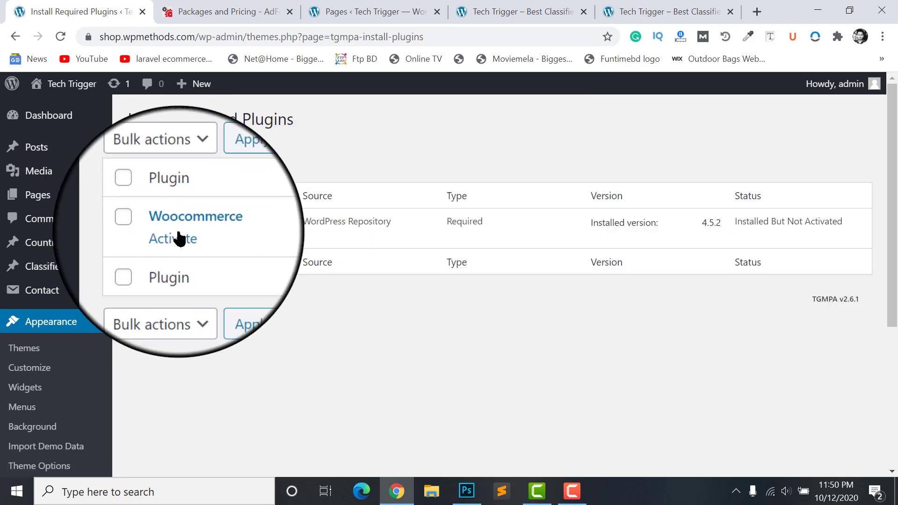
click(179, 236)
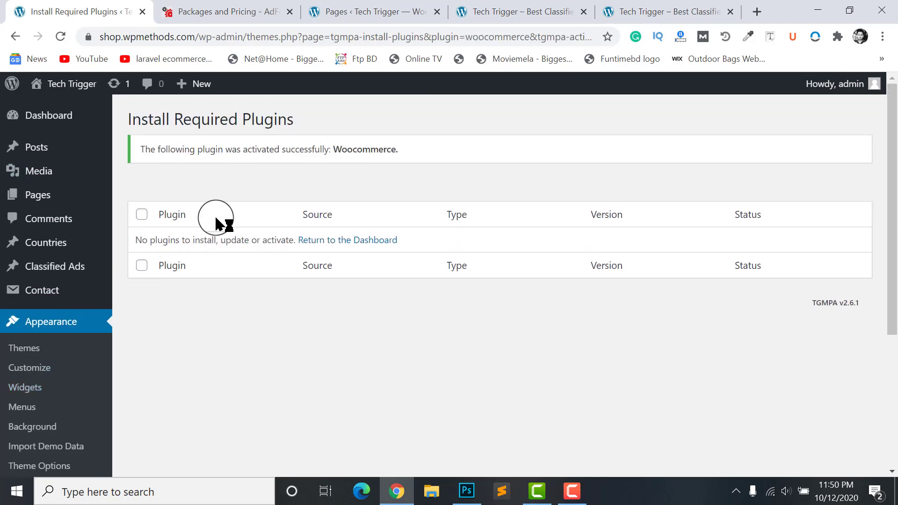
Step: Go to the admin dashboard and decline the WooCommerce guided store setup for now
click(24, 118)
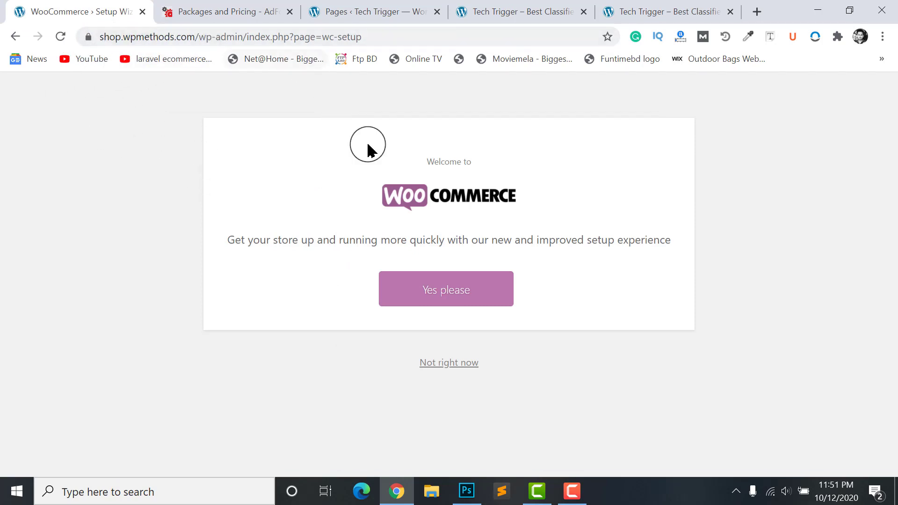
click(455, 365)
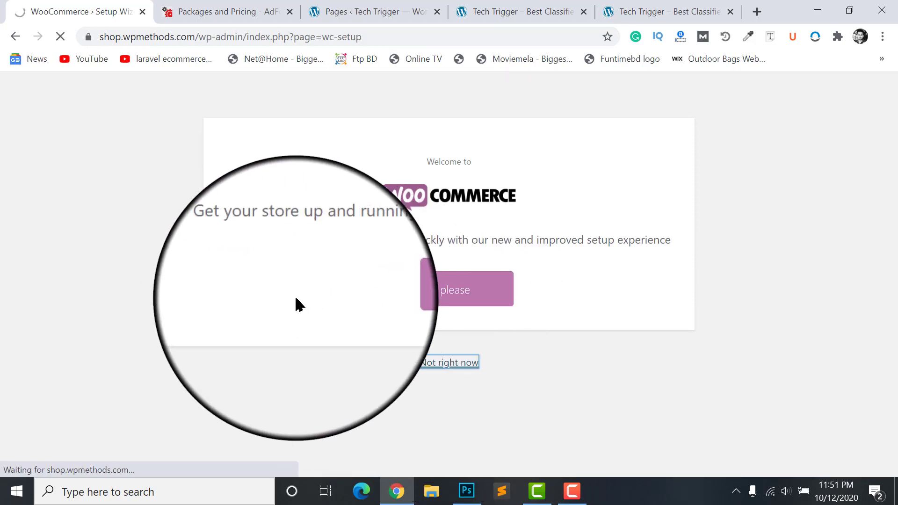
scroll(187, 281, down, 2)
scroll(70, 272, up, 2)
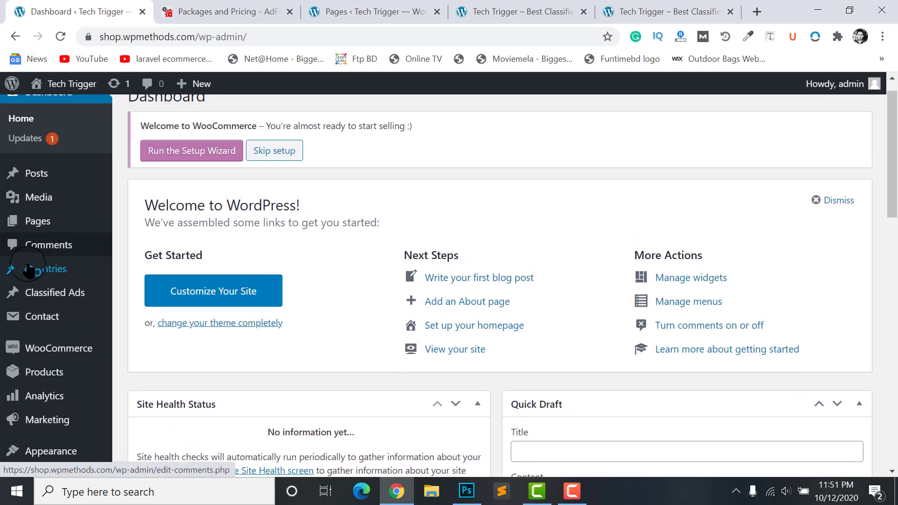
Step: Open the WooCommerce general settings and skip the setup offered in the welcome notice
mouse_move(32, 350)
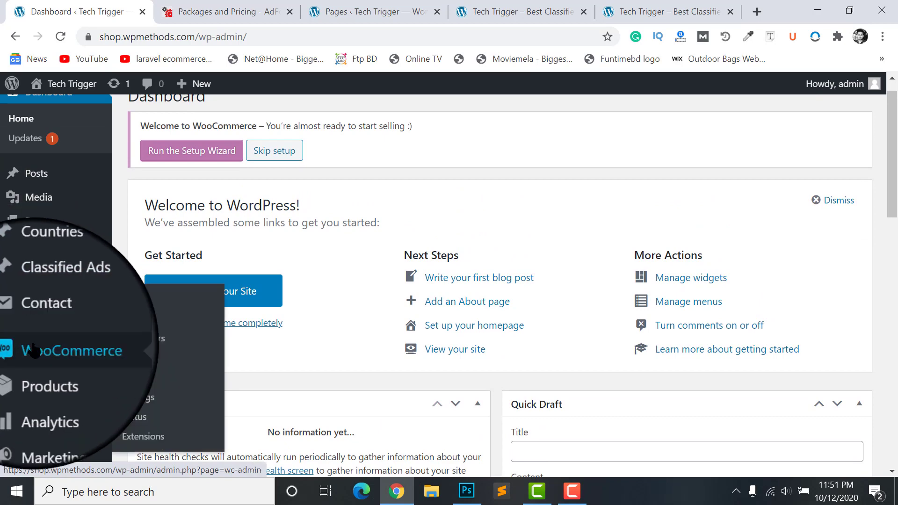
click(140, 398)
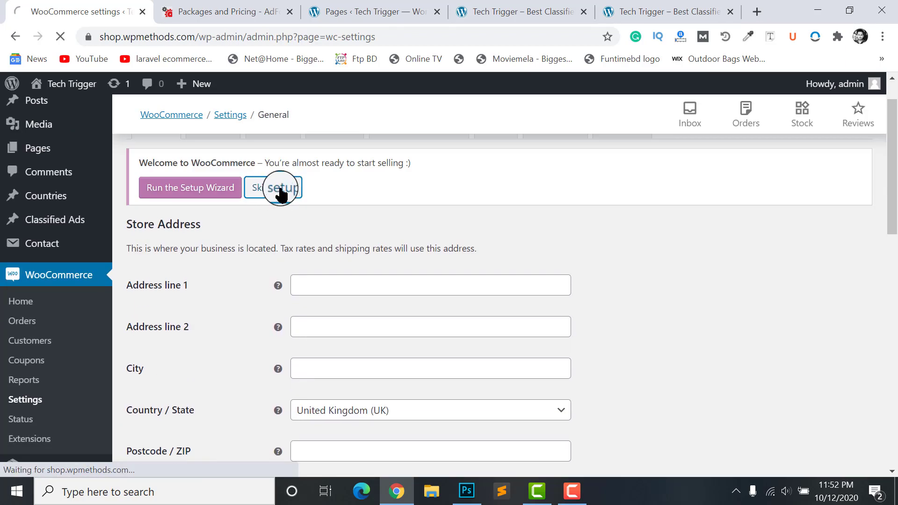
click(275, 190)
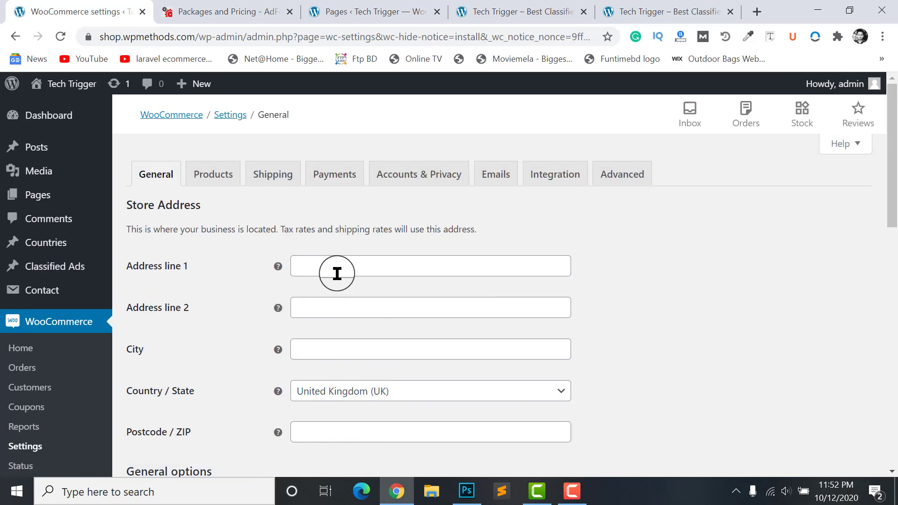
Step: Fill in the store's street address on Address line 1 and enter the store's city
click(336, 274)
click(148, 276)
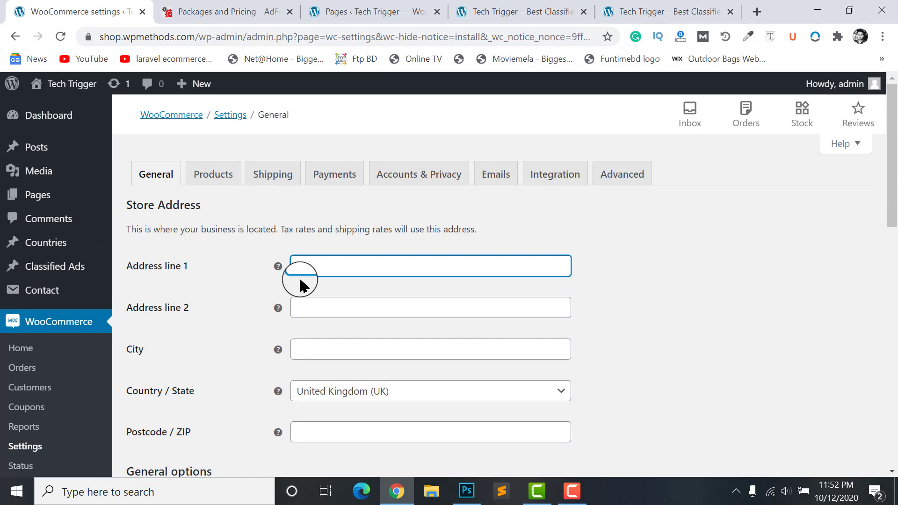
text(Santinagar, Paltan, Dhaka)
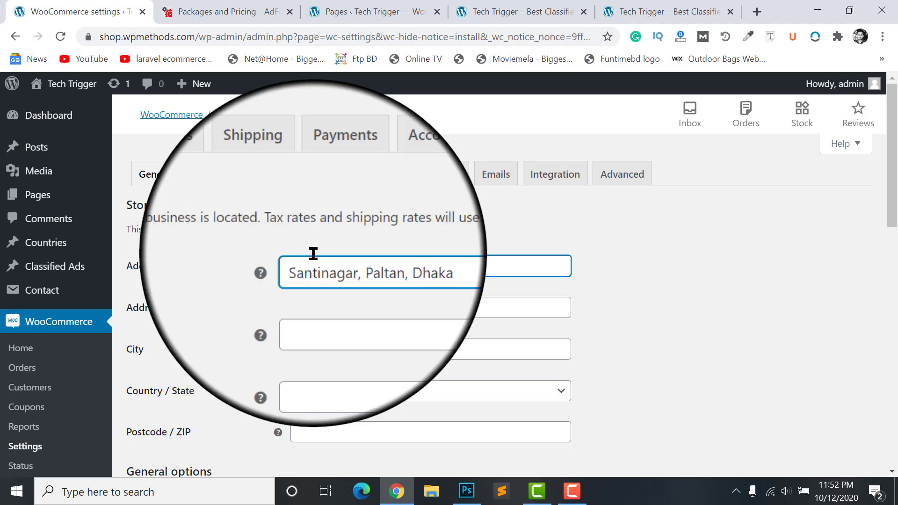
scroll(238, 300, down, 1)
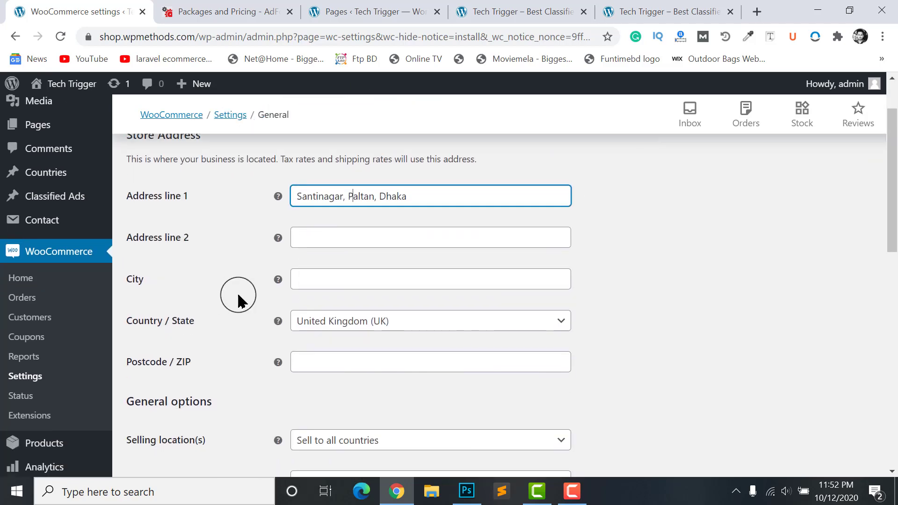
click(316, 279)
text(D)
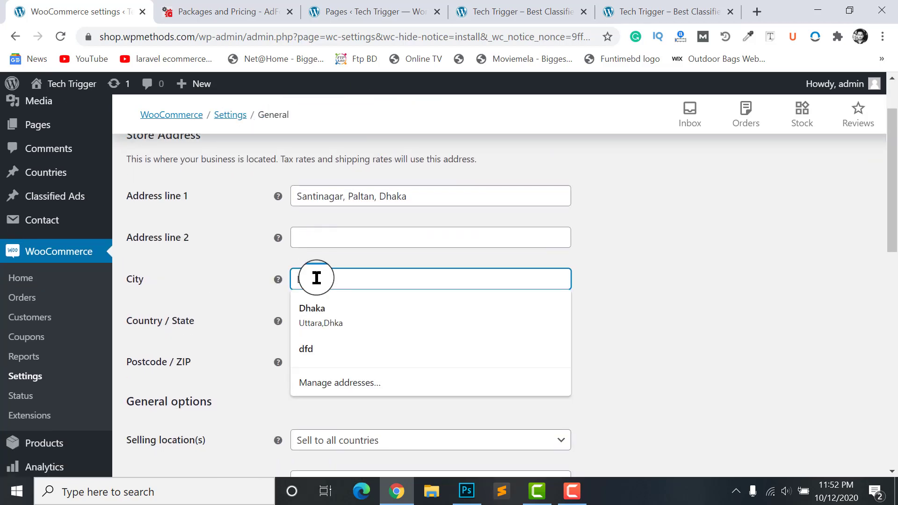
text(haka)
click(230, 271)
scroll(231, 269, down, 1)
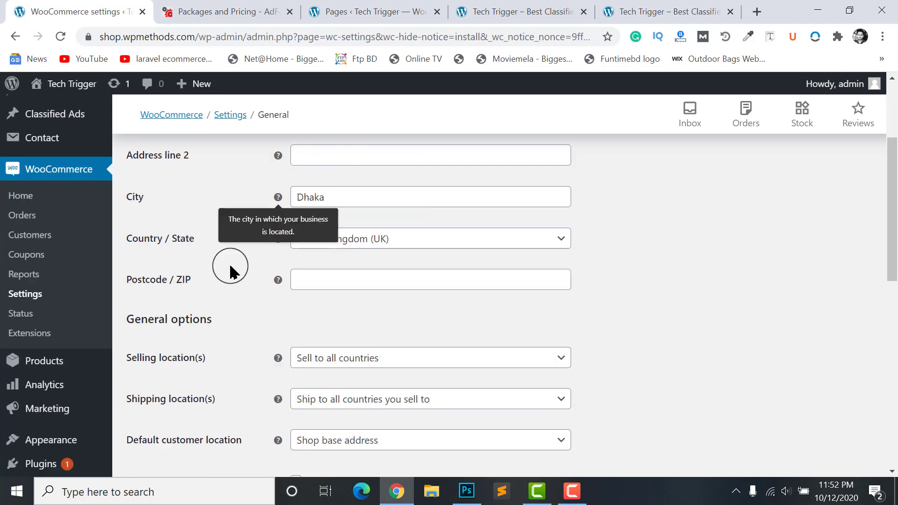
scroll(350, 245, up, 1)
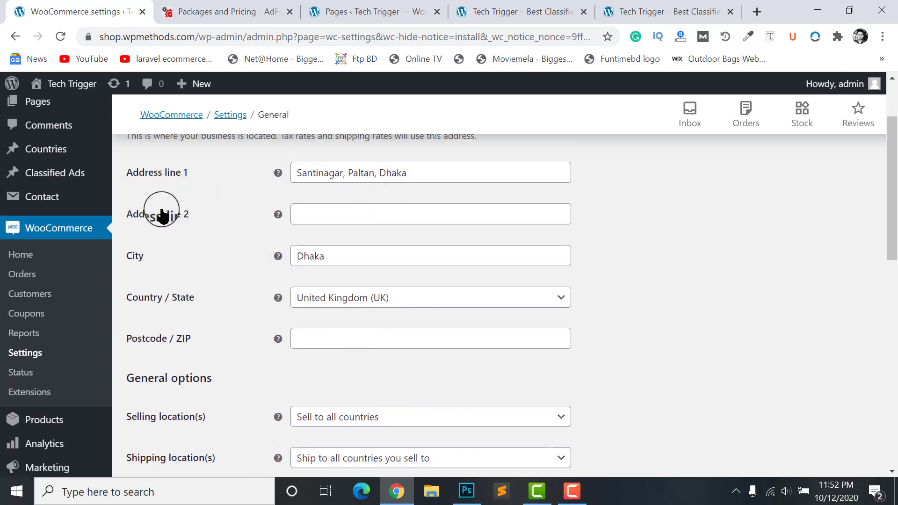
Step: Find Bangladesh in the store's country and state options and choose Bangladesh — Dhaka
scroll(355, 219, down, 3)
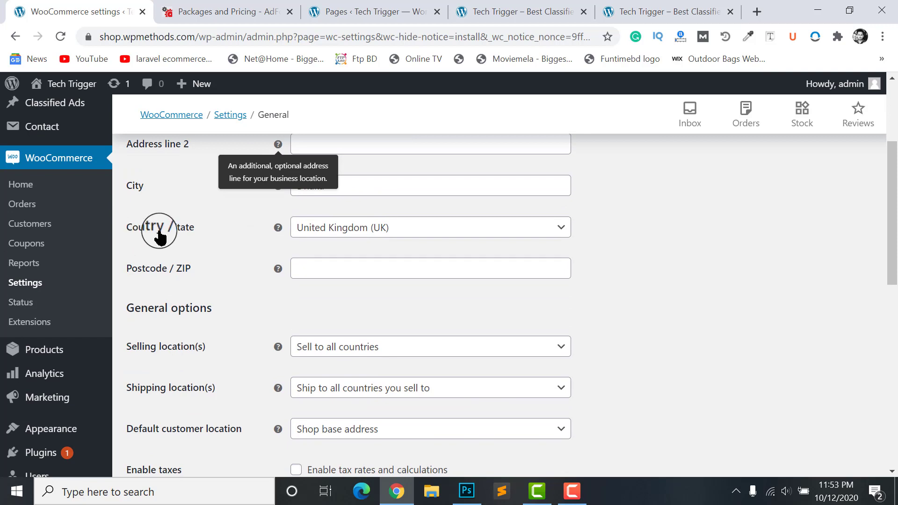
click(395, 229)
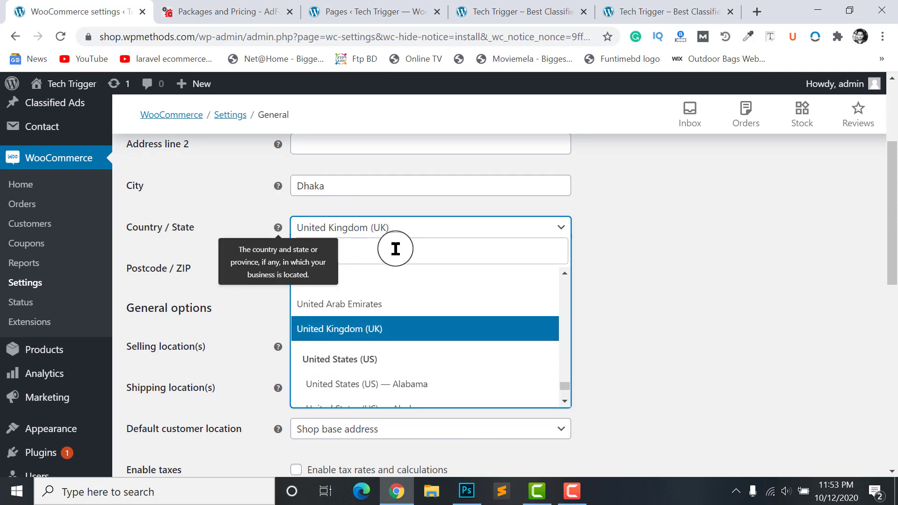
text(ba)
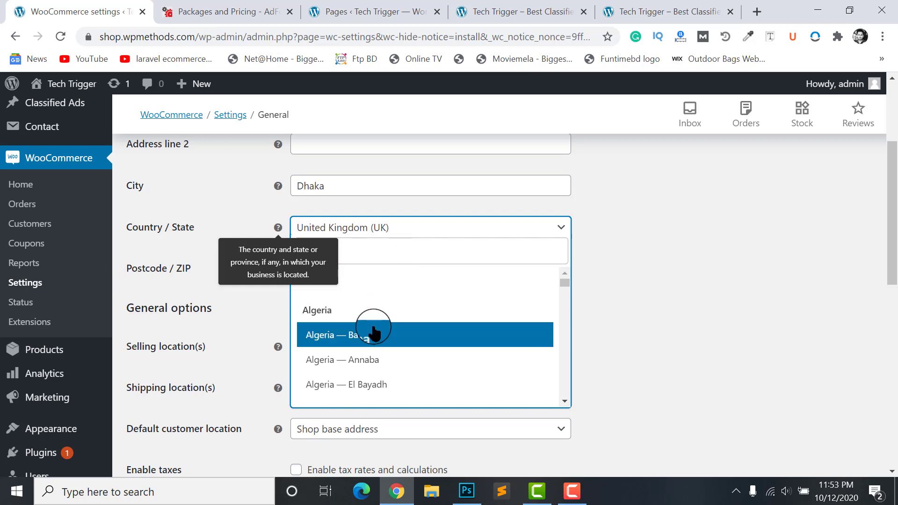
text(ngla)
scroll(382, 247, down, 1)
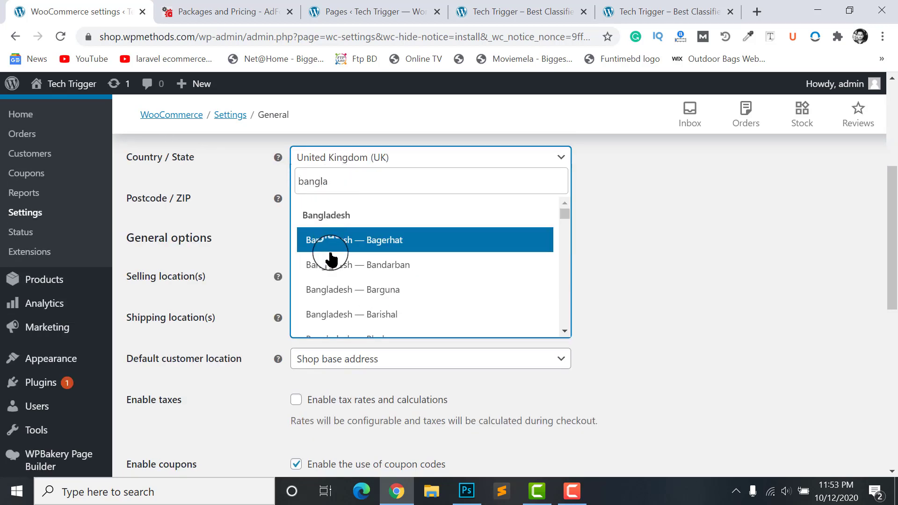
scroll(358, 261, down, 3)
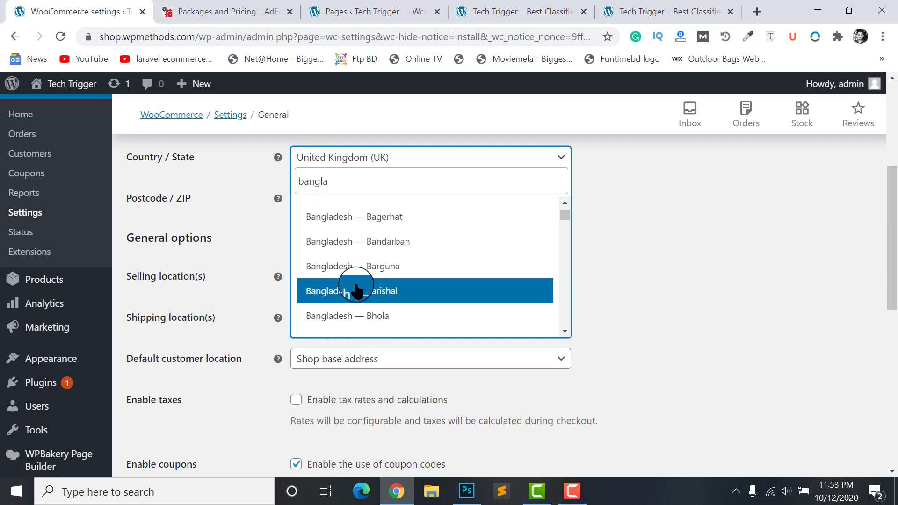
scroll(362, 281, down, 10)
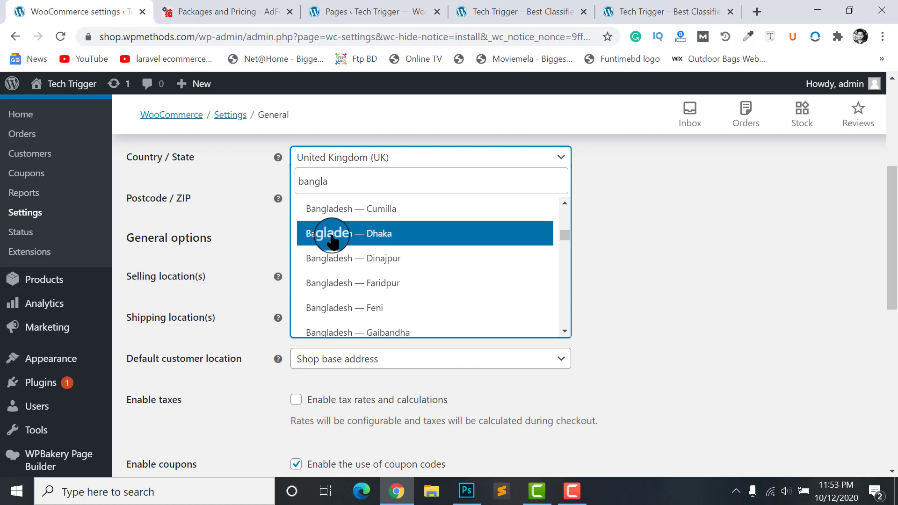
click(332, 233)
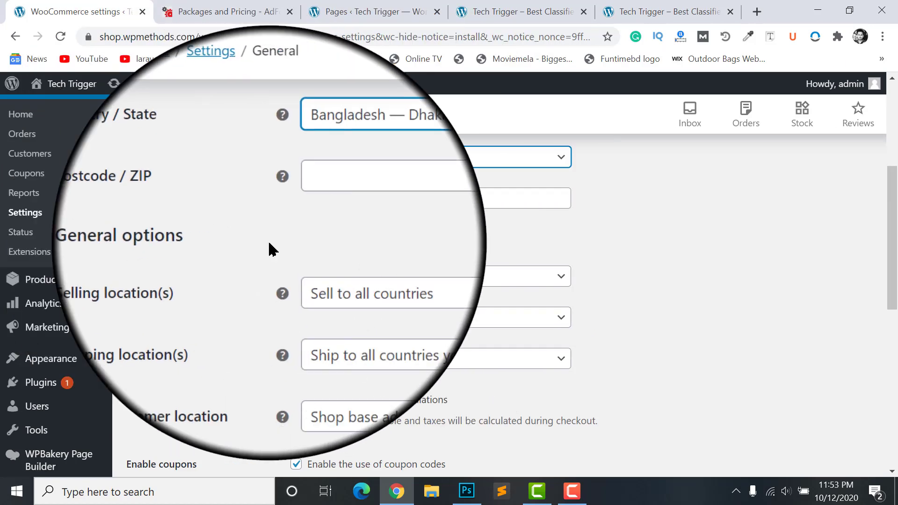
Step: Fill in the store's postcode in the Postcode / ZIP field of the store address
scroll(272, 249, up, 4)
scroll(320, 194, down, 2)
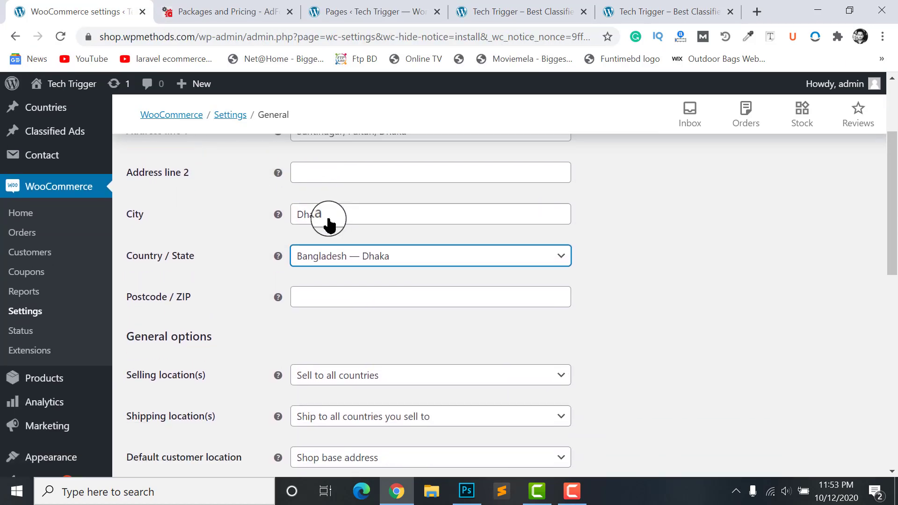
scroll(328, 224, down, 2)
click(327, 220)
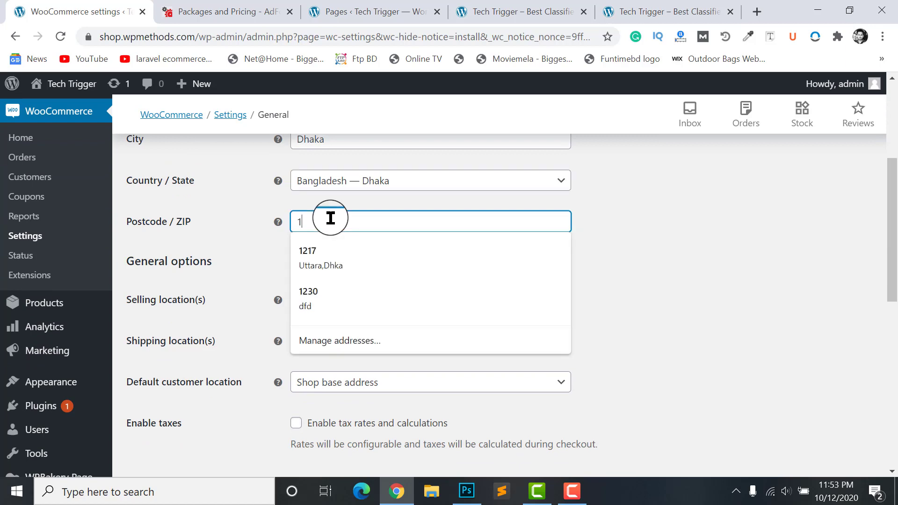
text(1217)
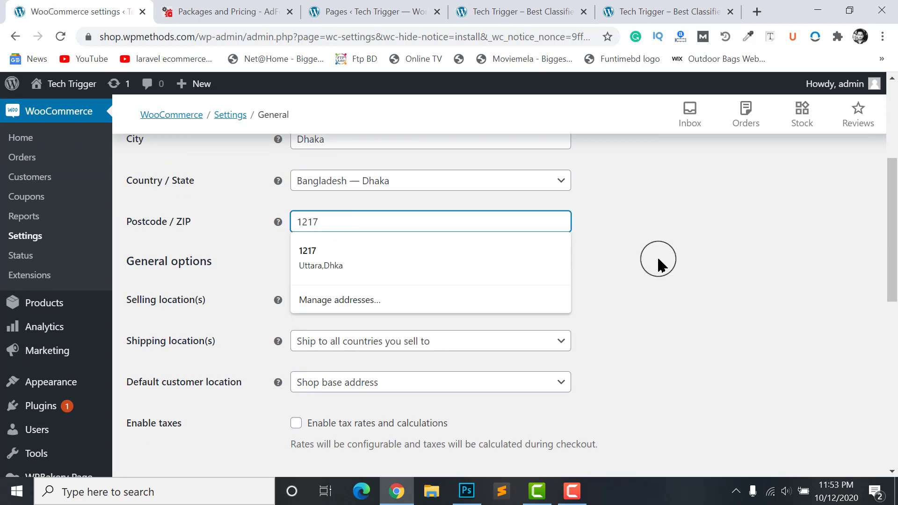
click(659, 264)
Step: Set the selling locations to Sell to specific countries and add Bangladesh as the country to sell to
scroll(306, 220, down, 2)
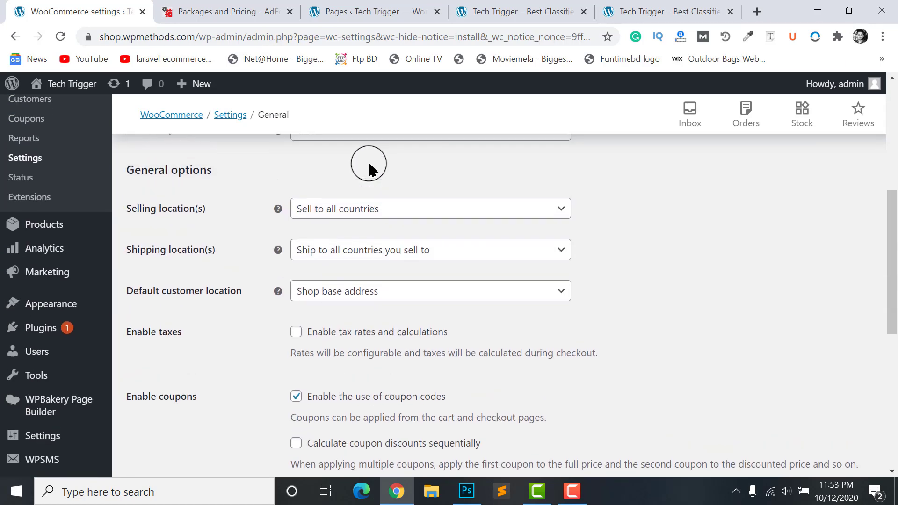
scroll(371, 169, up, 2)
scroll(319, 222, down, 2)
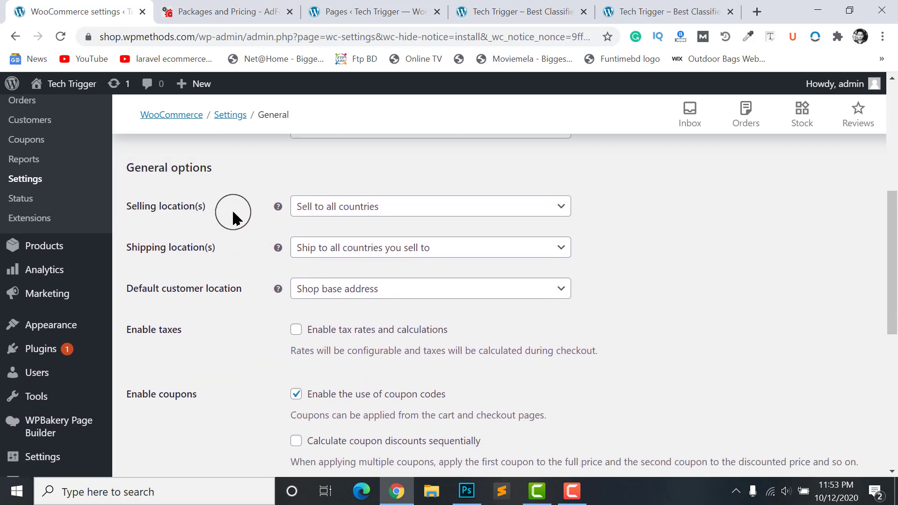
click(320, 211)
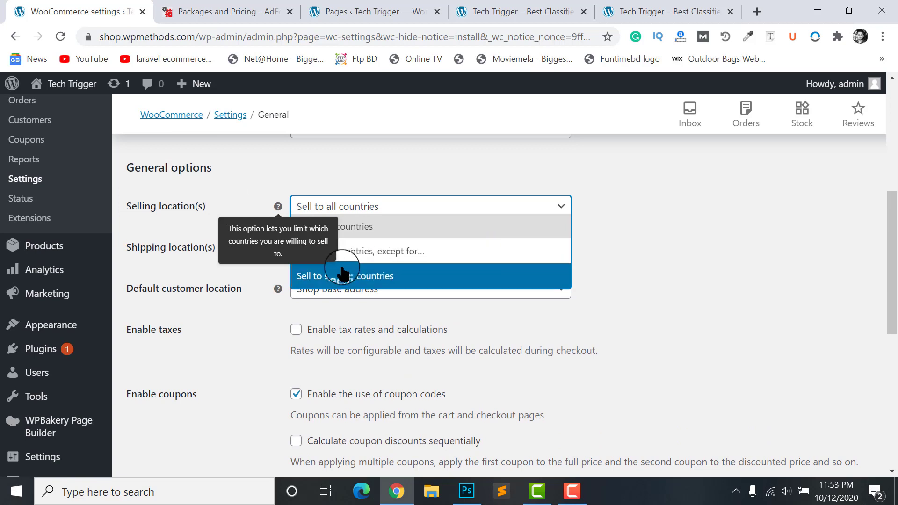
click(392, 224)
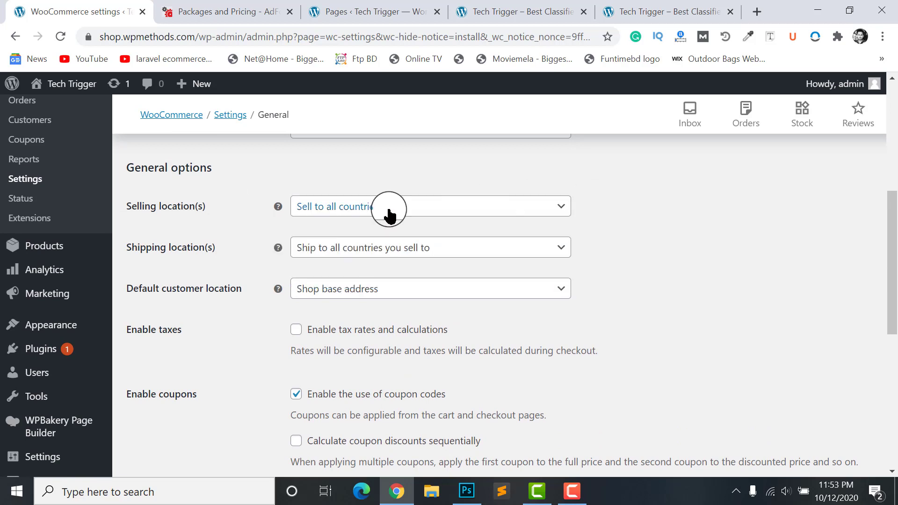
click(380, 209)
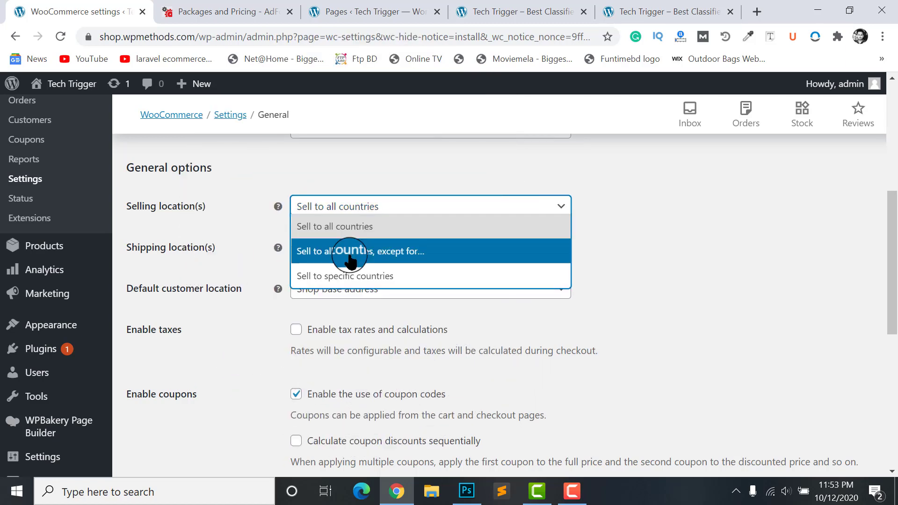
click(333, 275)
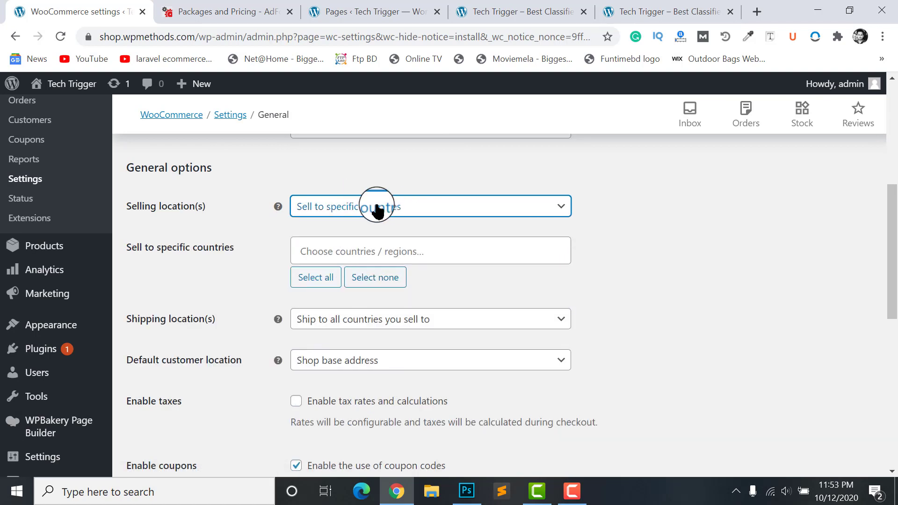
click(363, 254)
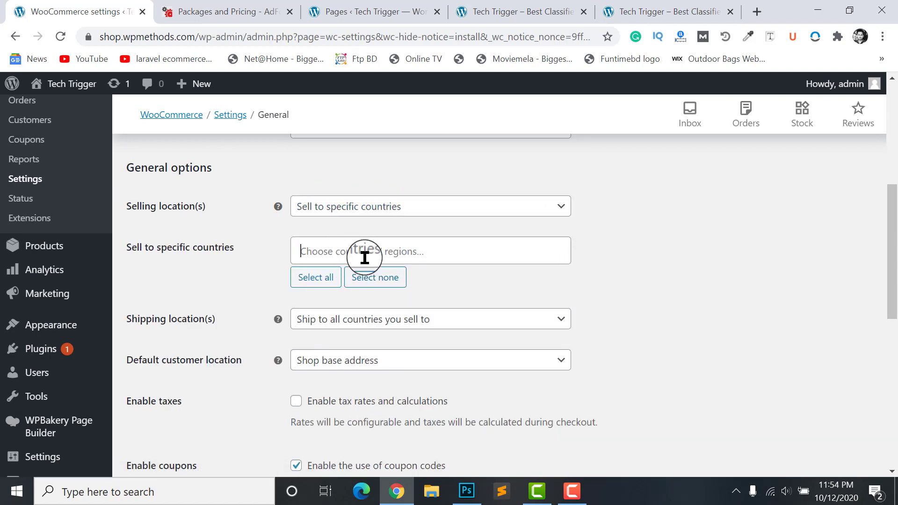
text(bangla)
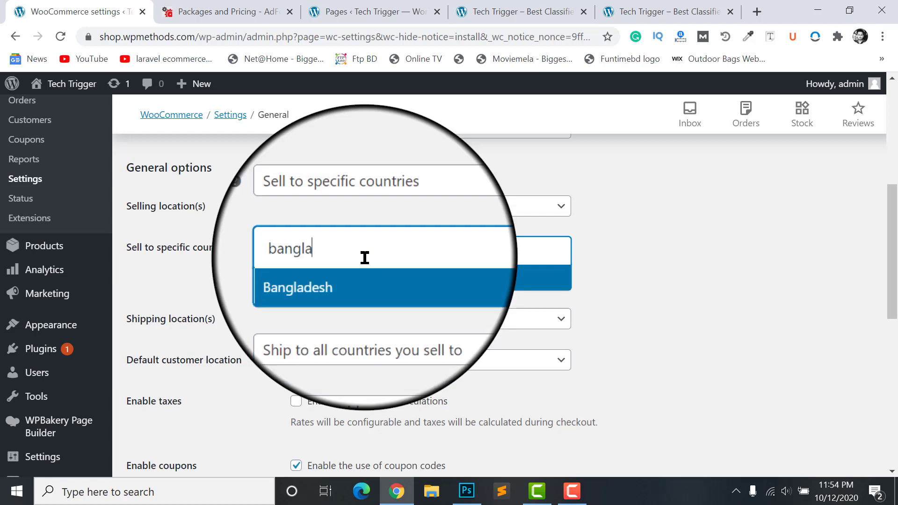
click(353, 284)
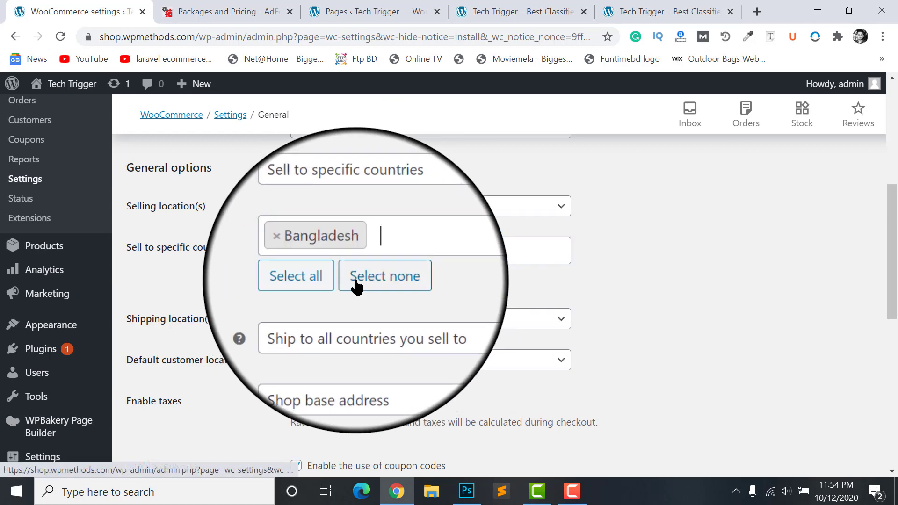
Step: Find the Bangladeshi taka in the store's currency options and set it as the currency
scroll(346, 285, down, 1)
scroll(367, 192, down, 3)
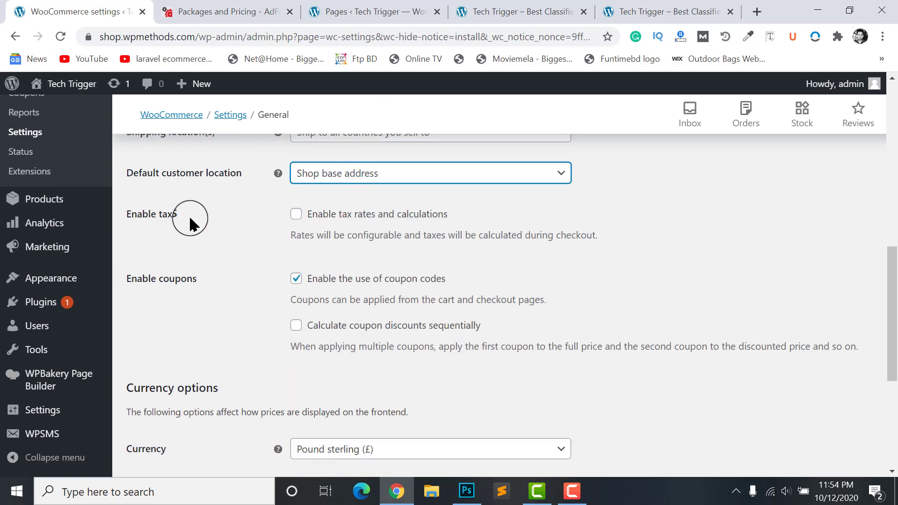
scroll(170, 187, down, 1)
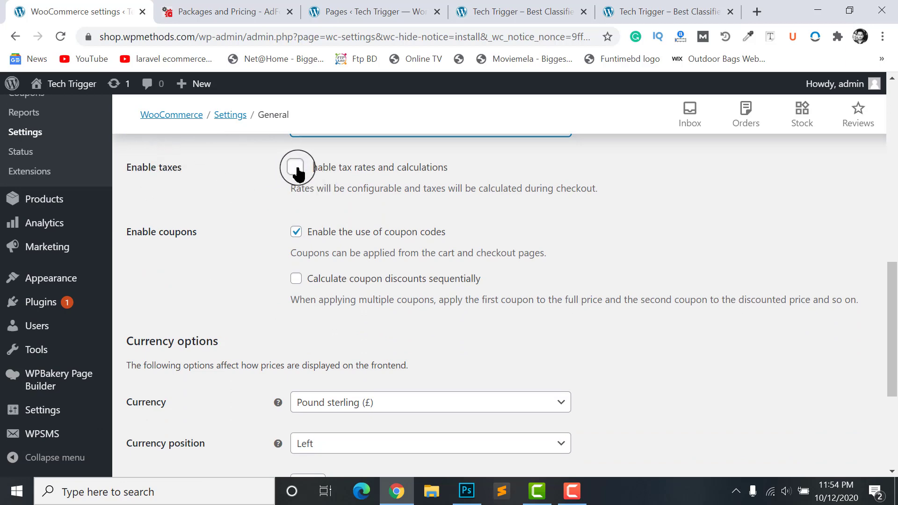
scroll(295, 195, down, 1)
scroll(292, 203, up, 1)
scroll(295, 201, down, 1)
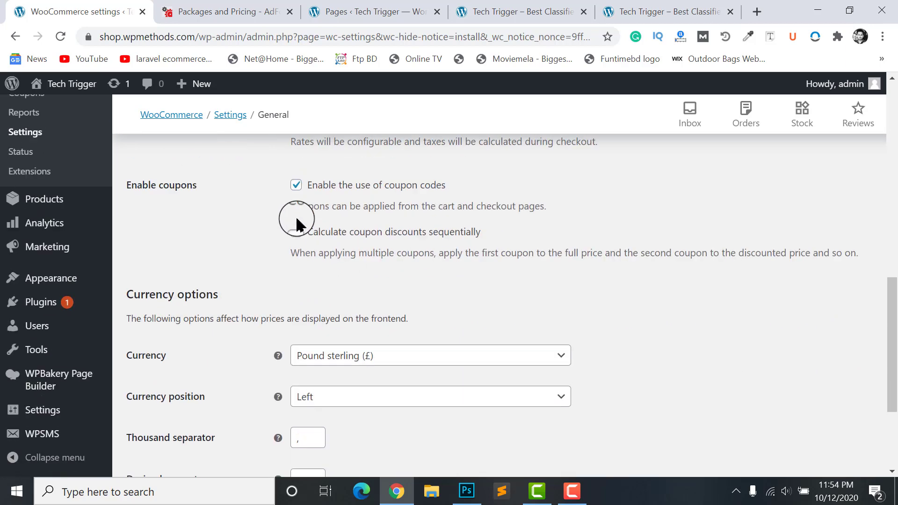
scroll(154, 197, down, 2)
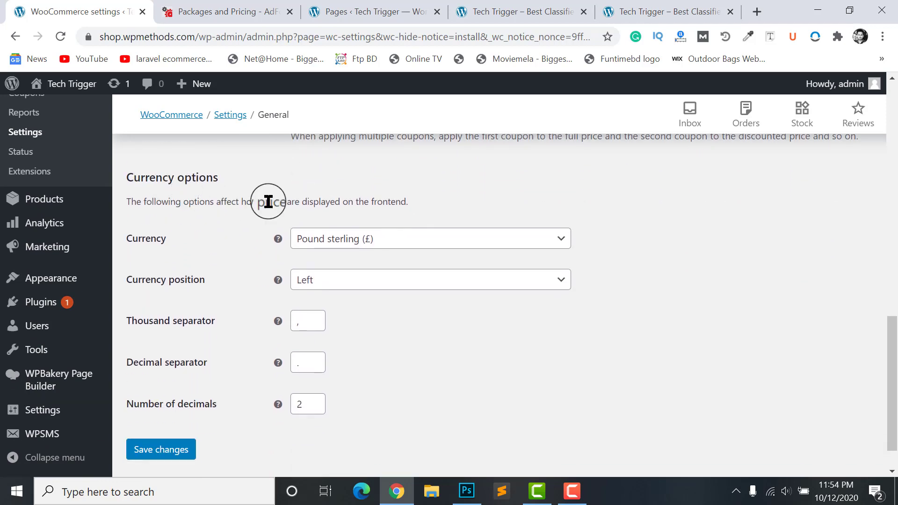
scroll(391, 161, down, 1)
click(356, 234)
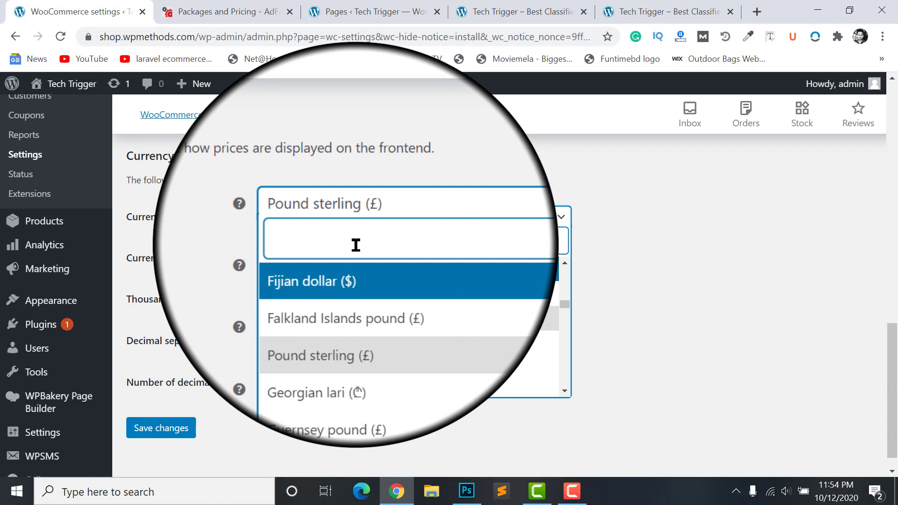
text(b)
key(BackSpace)
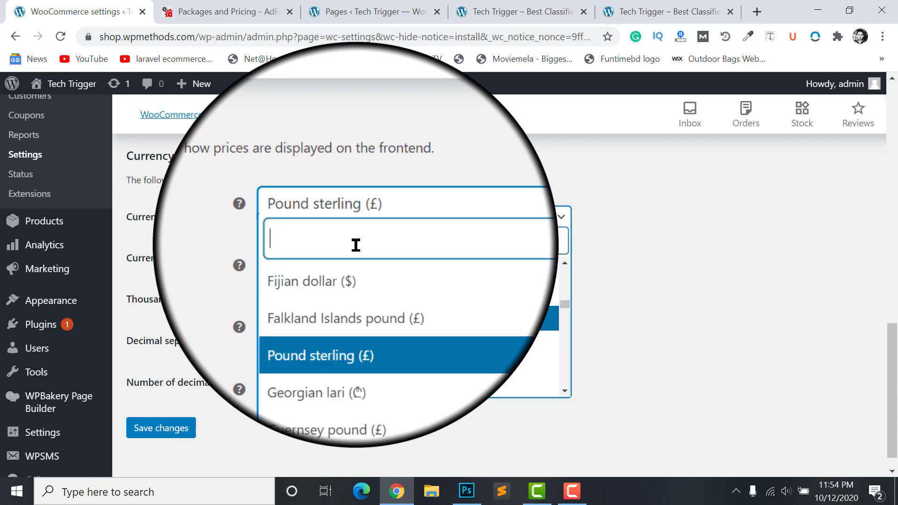
text(bangla)
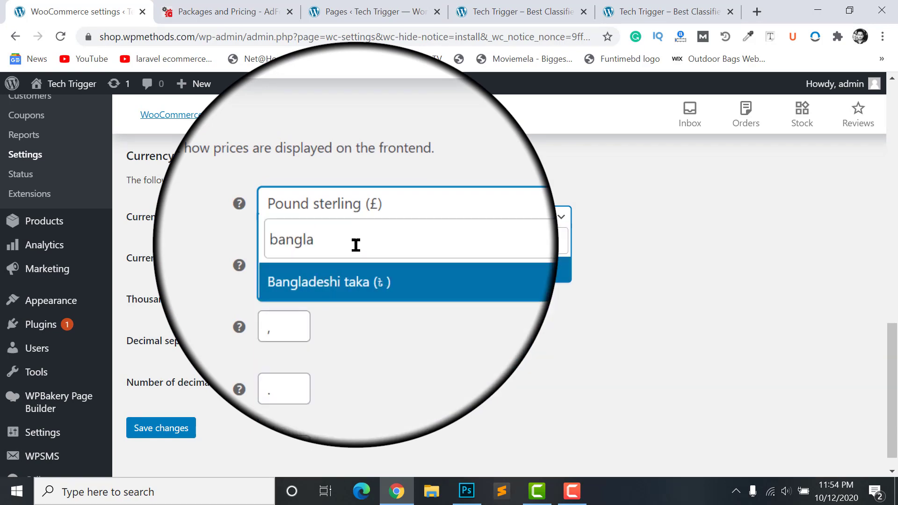
click(355, 276)
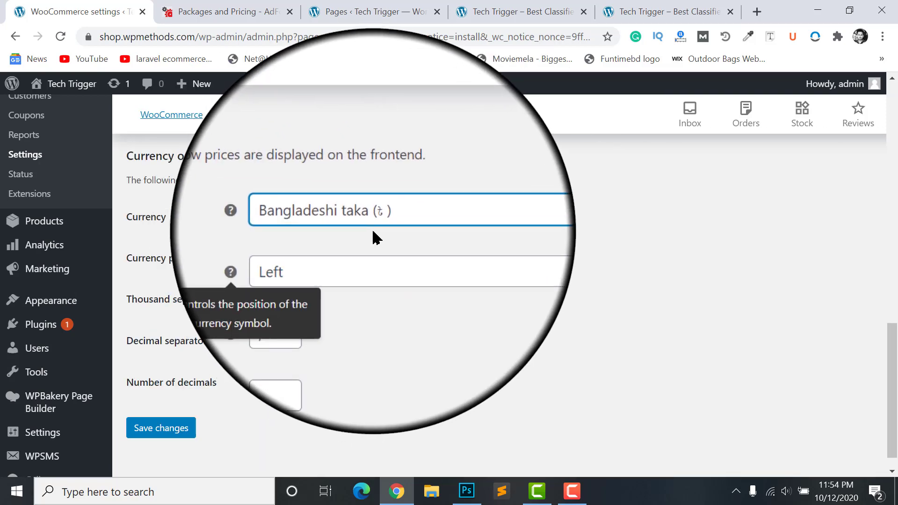
Step: Check the available currency positions and the thousand separator and number of decimals settings
scroll(175, 241, down, 1)
click(369, 242)
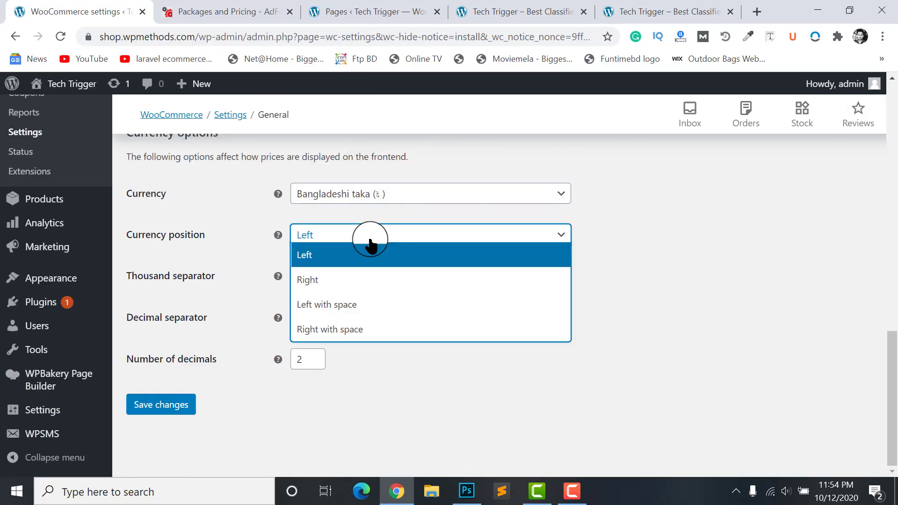
click(371, 243)
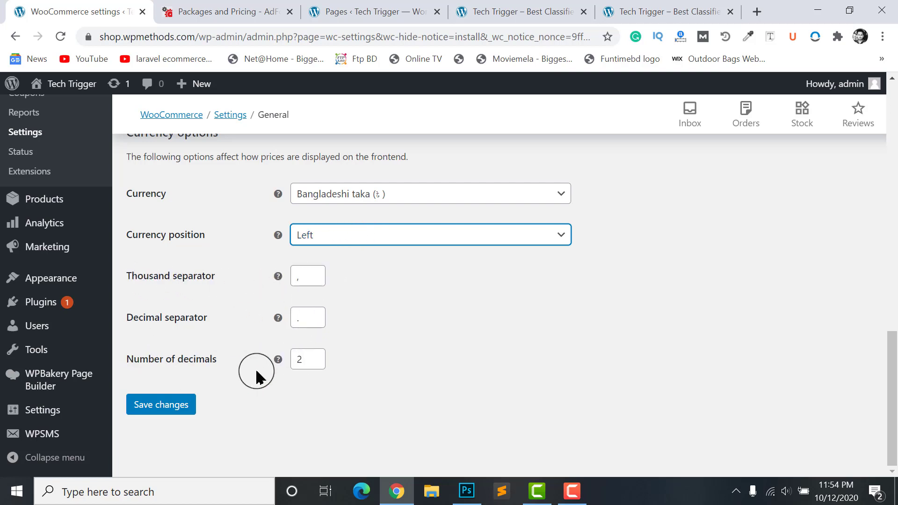
click(307, 356)
click(297, 276)
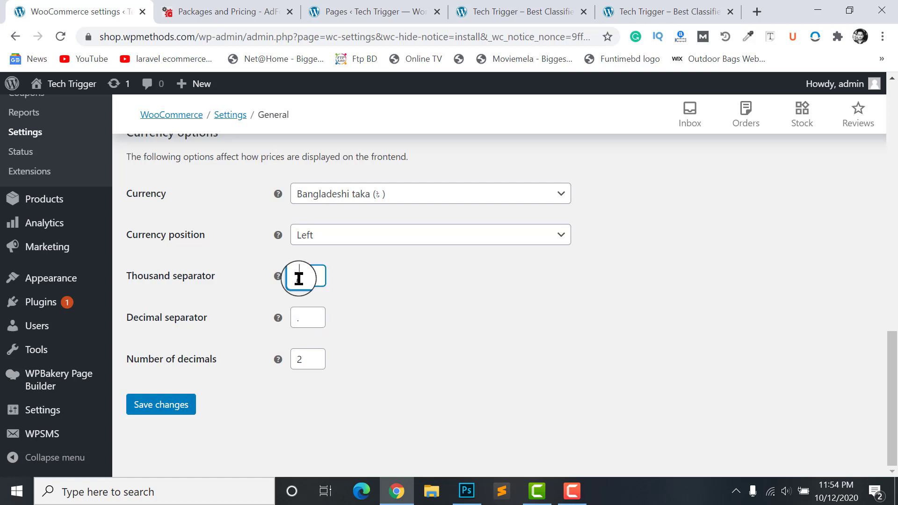
click(195, 295)
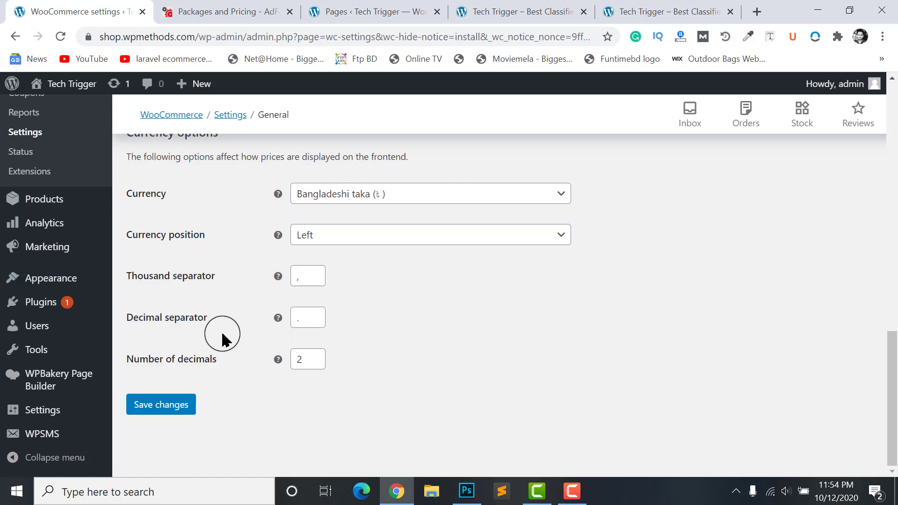
Step: Review the general settings from the store address down to the currency options and save the changes
scroll(410, 346, up, 10)
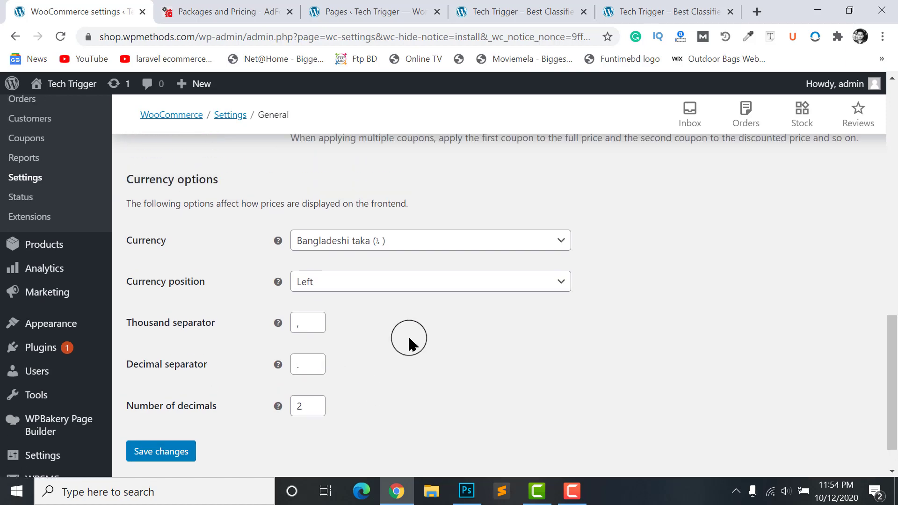
scroll(408, 328, up, 5)
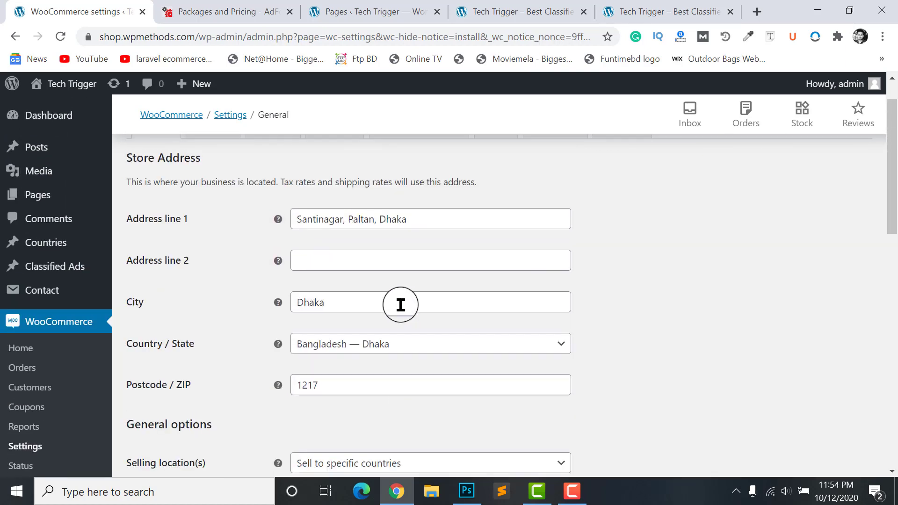
scroll(307, 249, down, 10)
scroll(214, 252, down, 5)
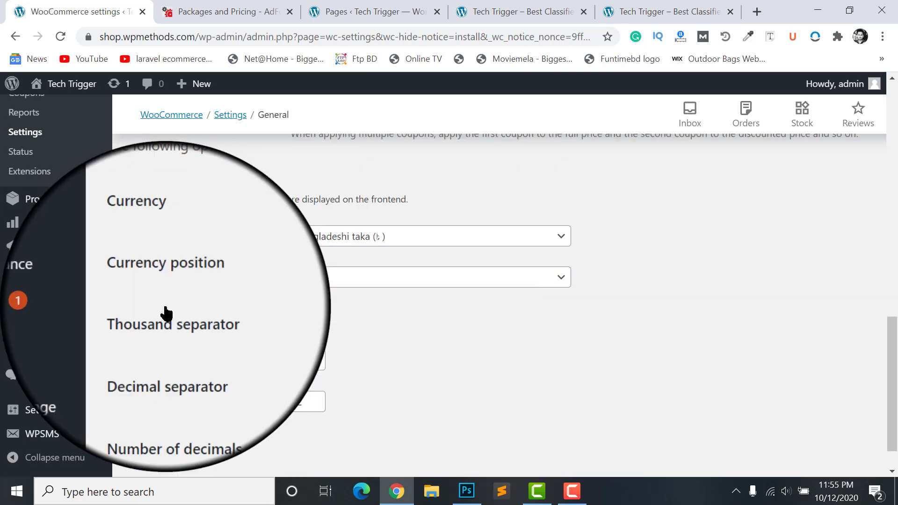
click(172, 406)
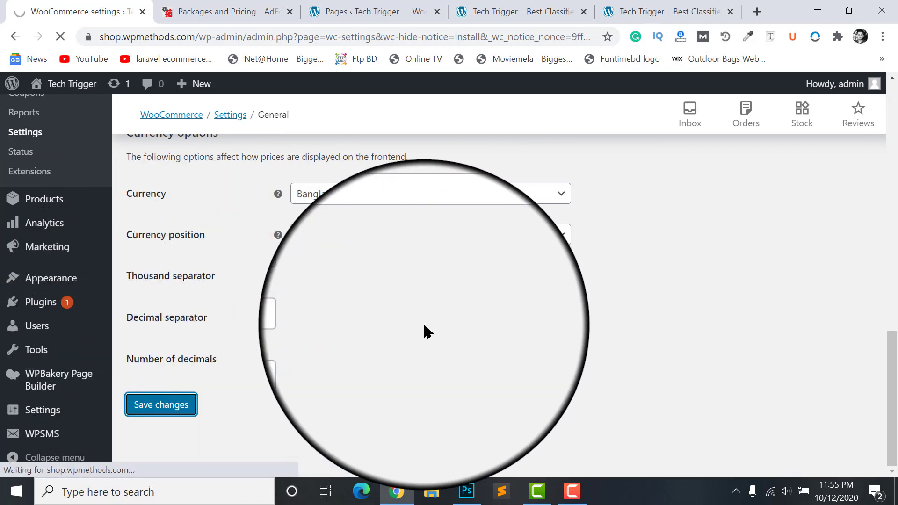
Step: Open the WooCommerce product settings, choose Sample Page as the shop page and look over the remaining product options
click(208, 177)
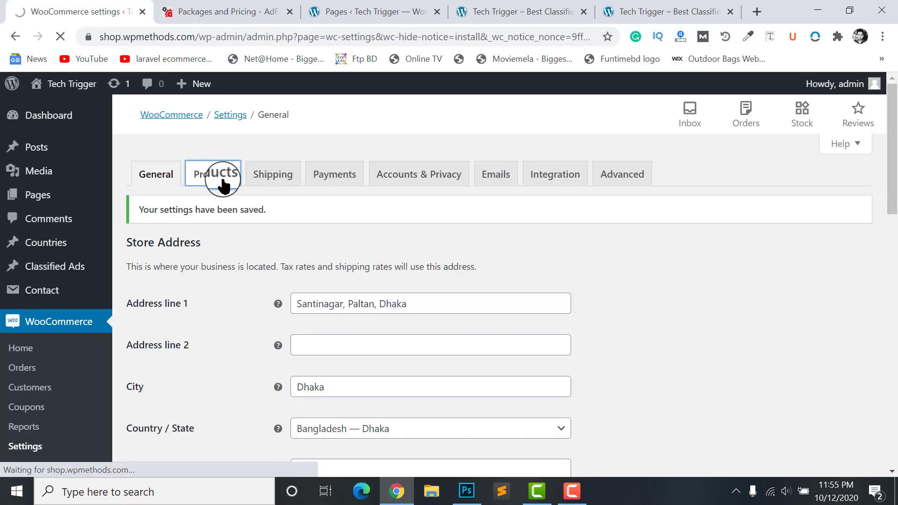
scroll(315, 251, down, 2)
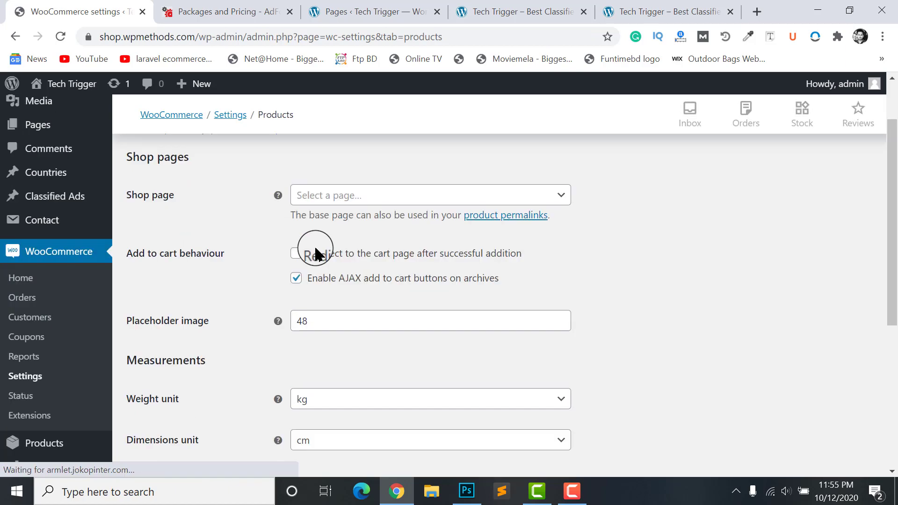
scroll(208, 210, up, 1)
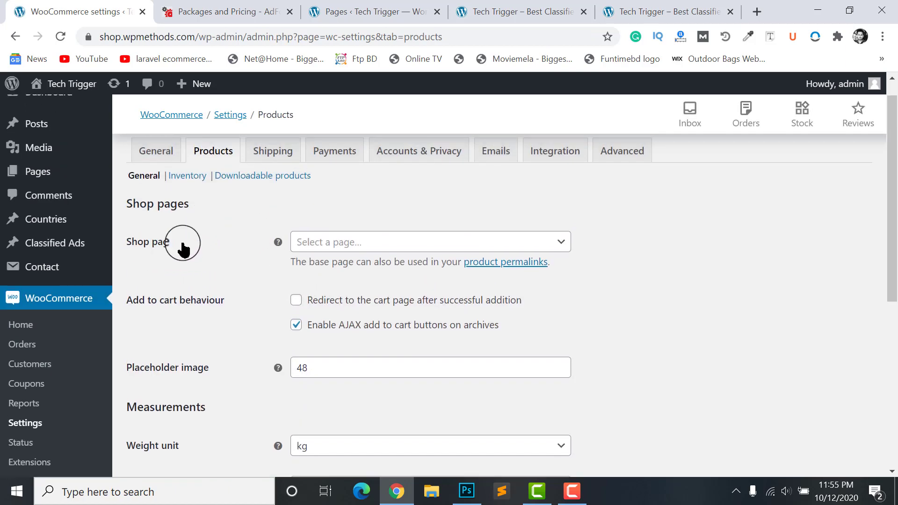
click(349, 243)
click(639, 274)
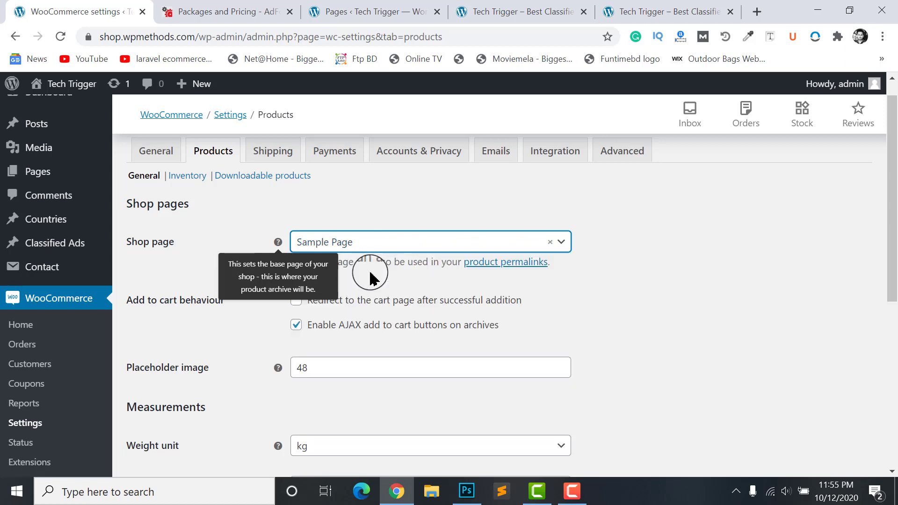
scroll(324, 272, down, 1)
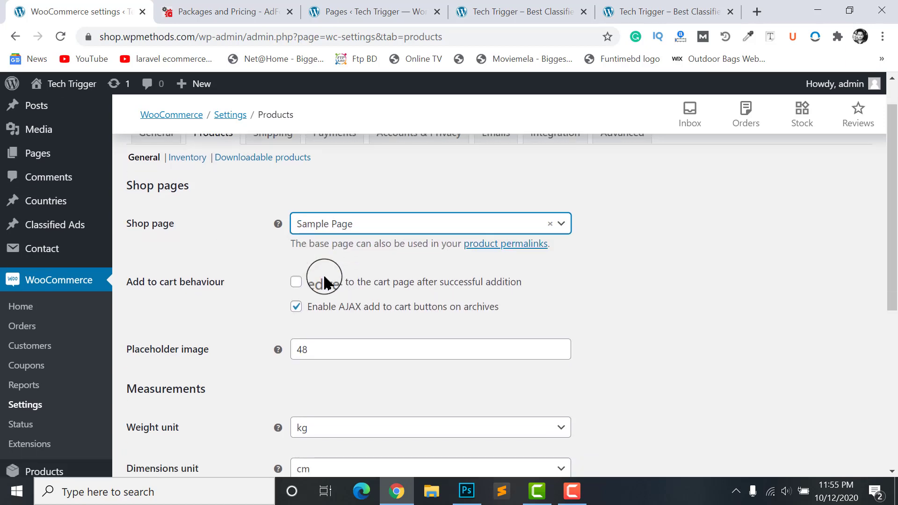
scroll(289, 287, down, 3)
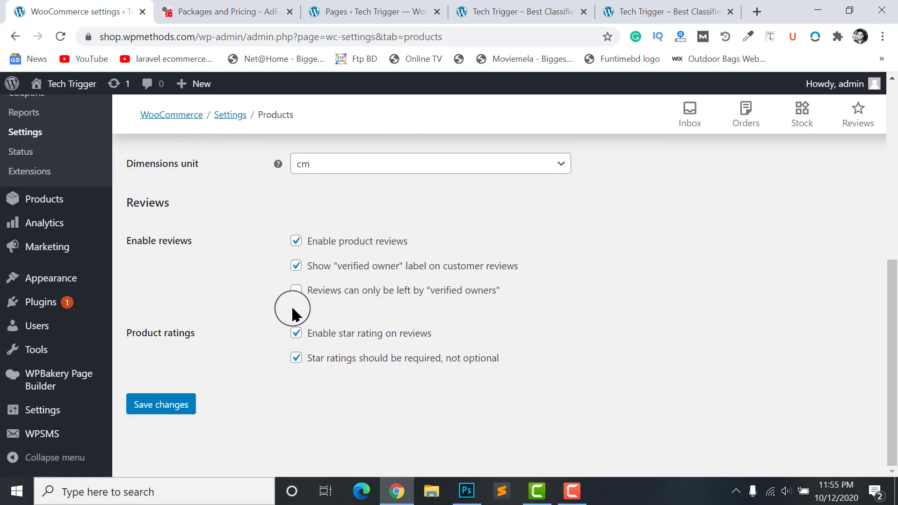
scroll(294, 257, up, 2)
scroll(298, 307, up, 3)
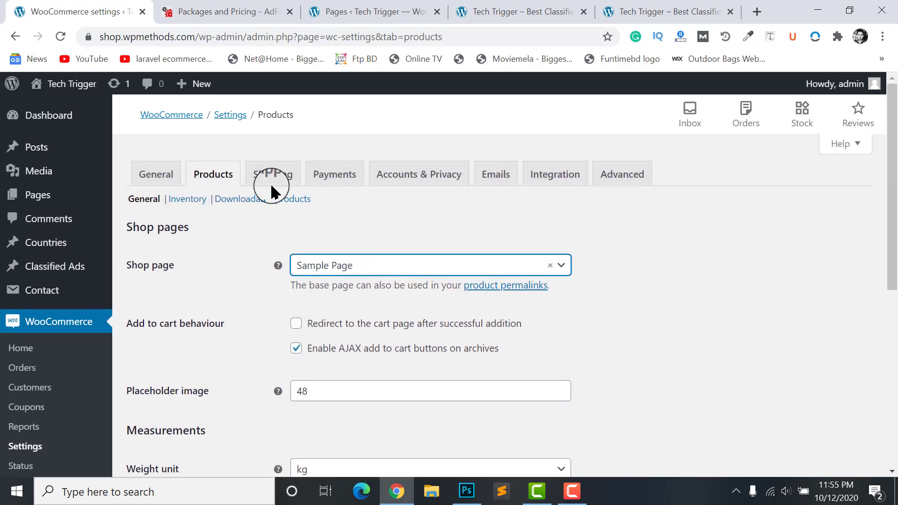
Step: Look over the product settings and compare them with the Individual, Business and Premium plans on the AdForest demo's pricing page
scroll(394, 319, down, 2)
scroll(318, 213, up, 2)
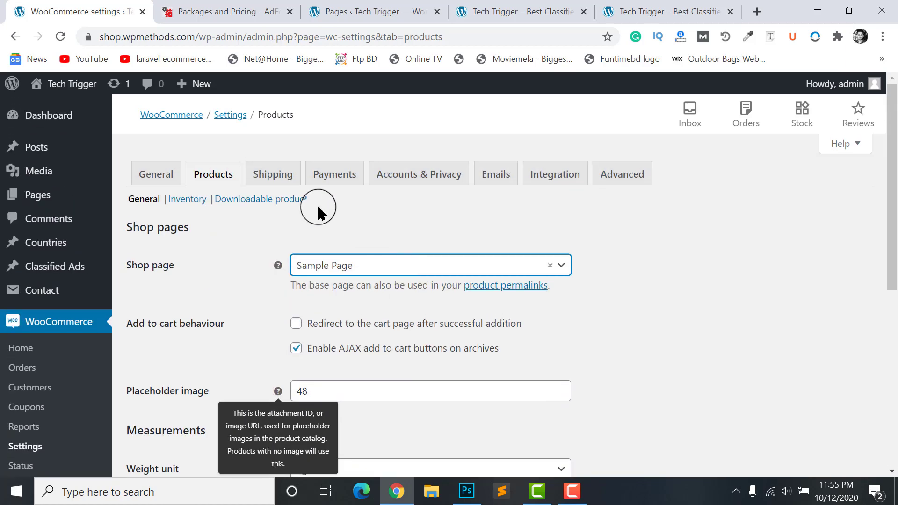
scroll(335, 352, down, 2)
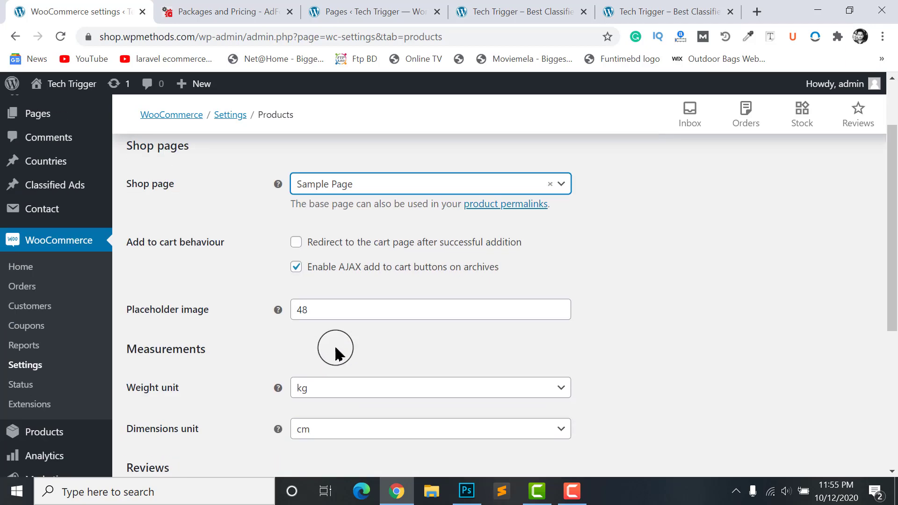
scroll(339, 345, up, 2)
click(219, 11)
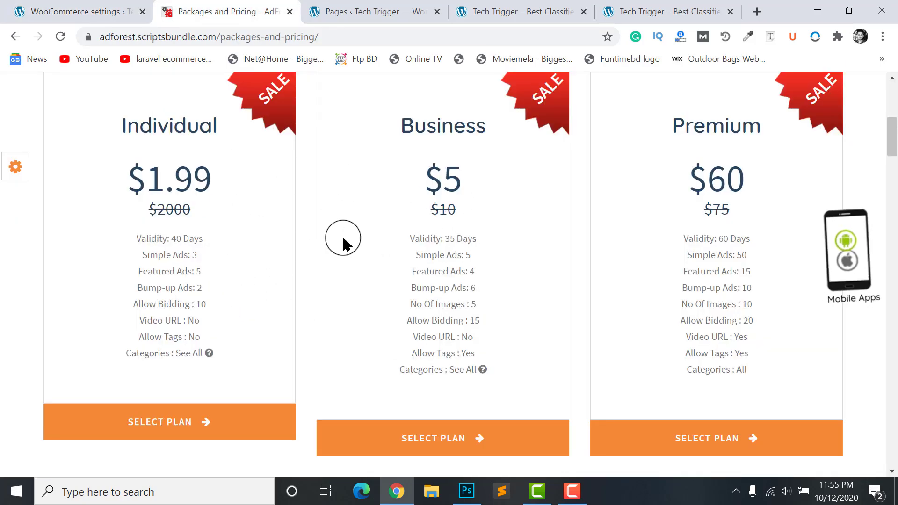
click(61, 9)
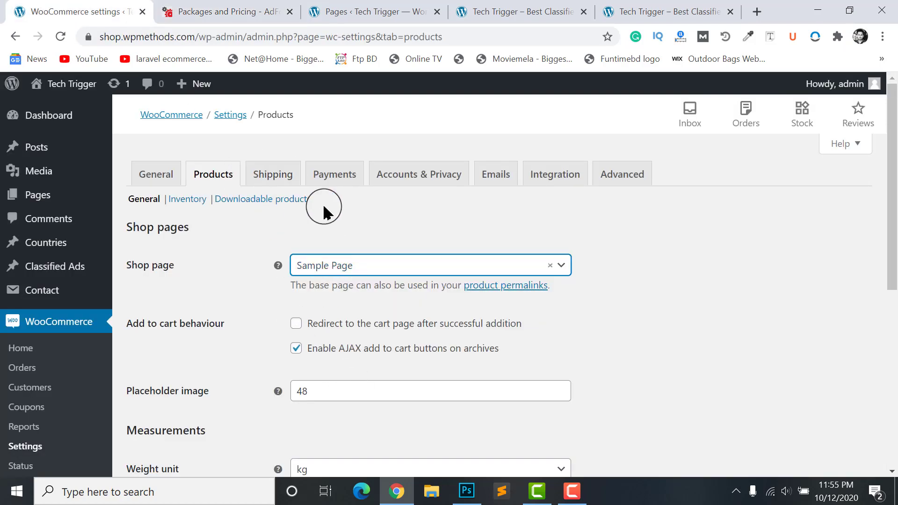
Step: Leave the product settings without saving and enable Direct bank transfer among the store's payment methods
click(341, 178)
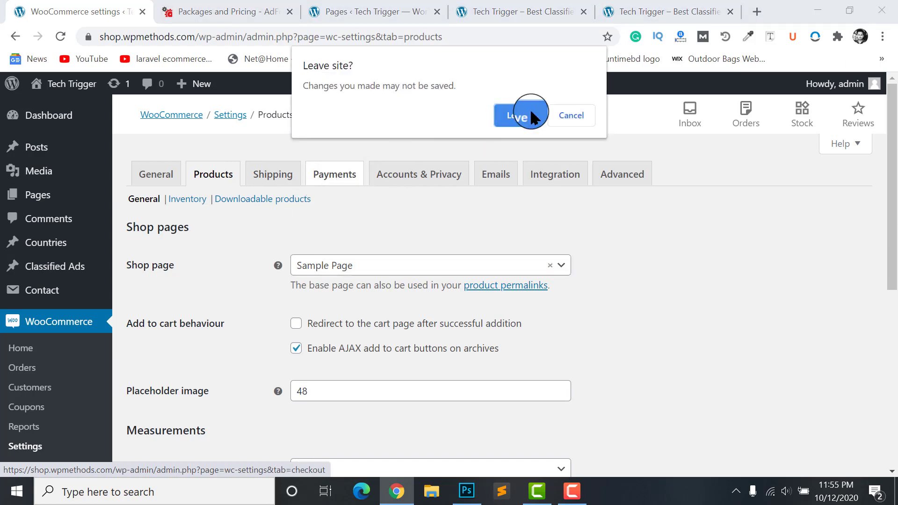
click(519, 115)
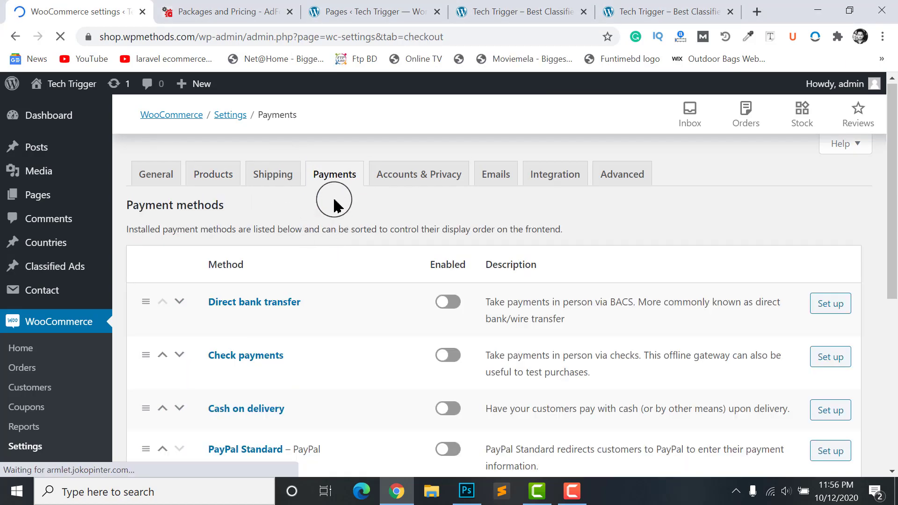
scroll(337, 256, down, 3)
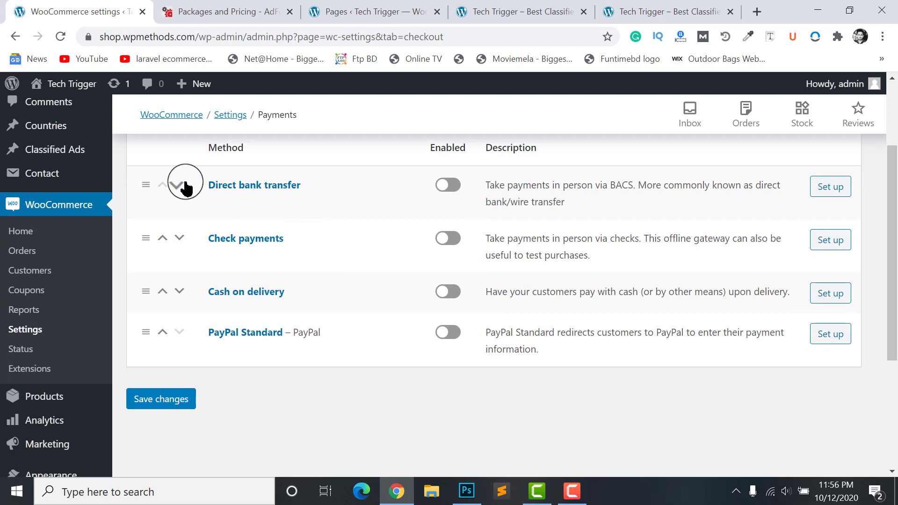
click(449, 186)
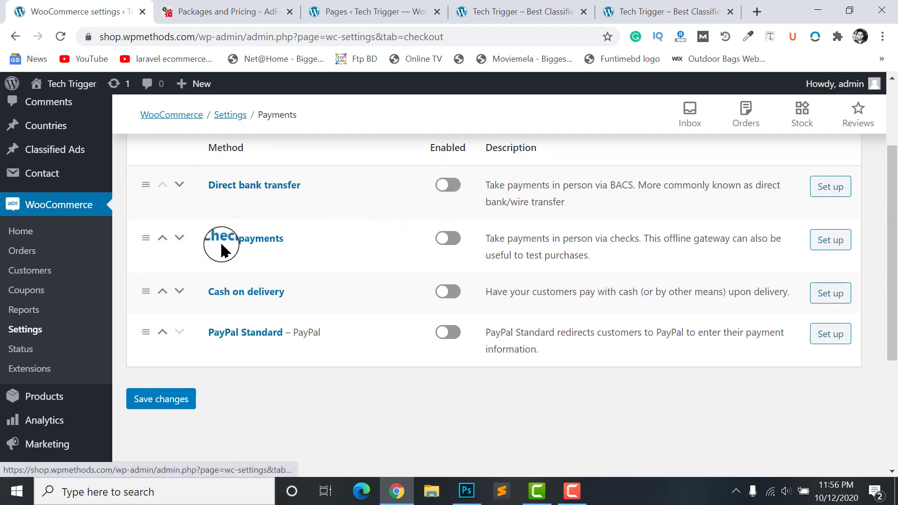
scroll(363, 311, up, 1)
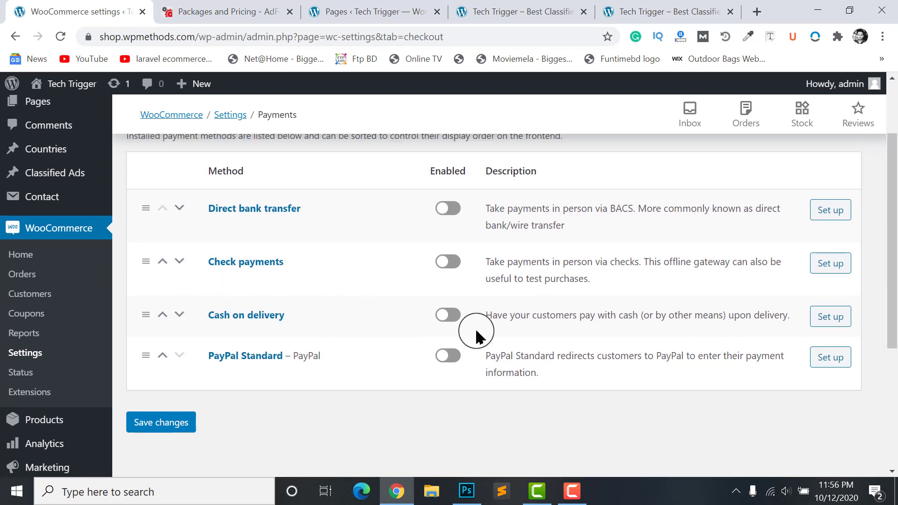
scroll(495, 302, up, 3)
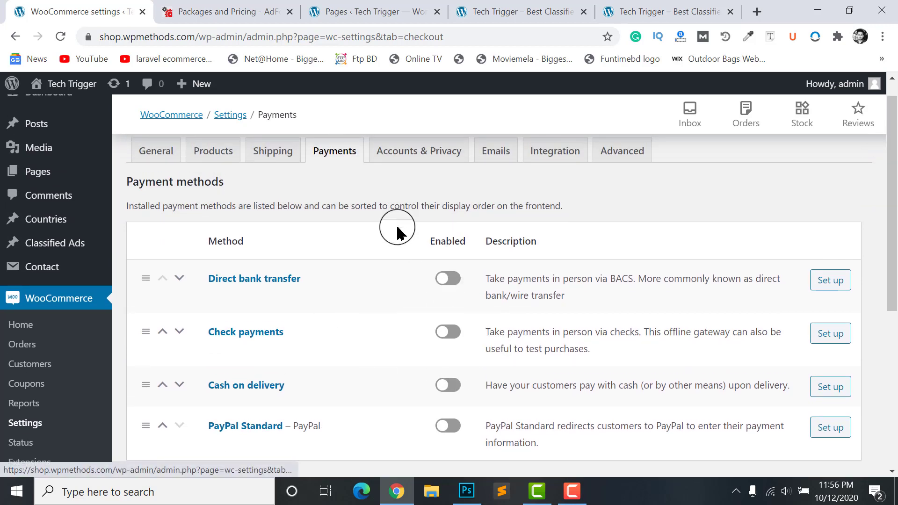
click(457, 287)
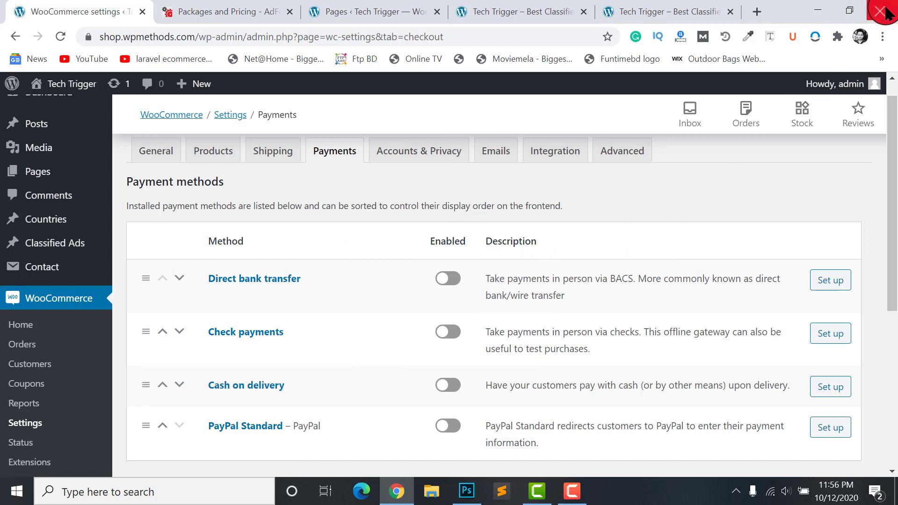
click(430, 279)
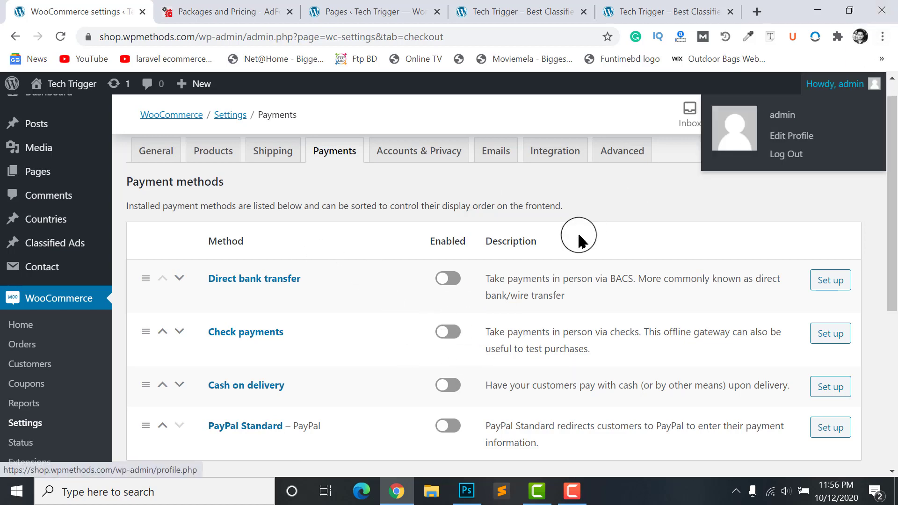
scroll(392, 312, down, 2)
scroll(447, 306, up, 2)
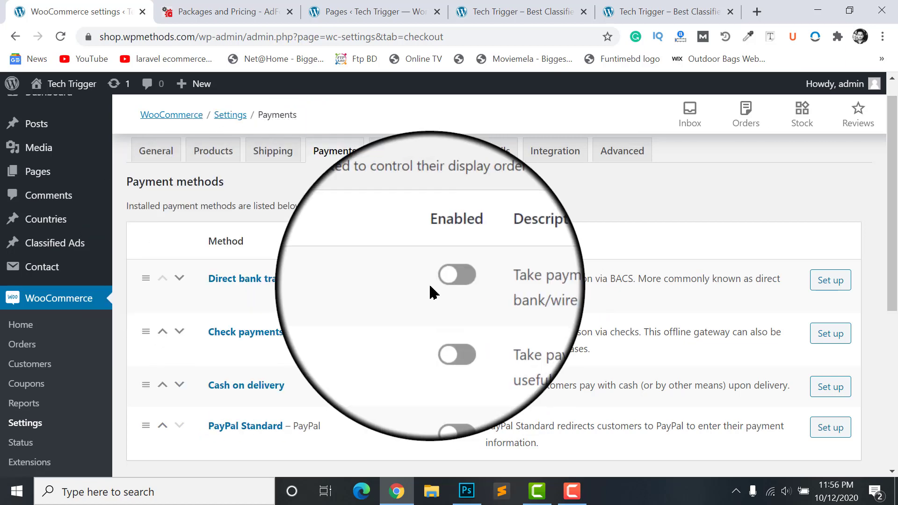
click(448, 279)
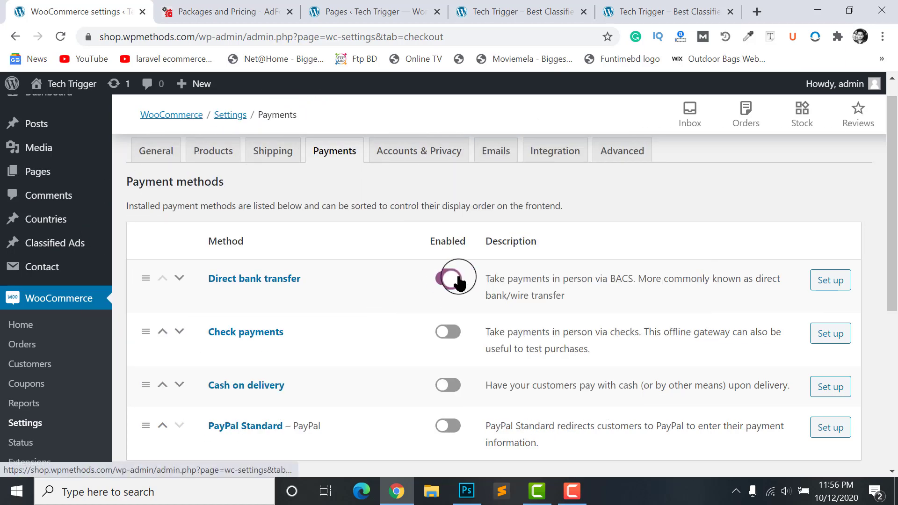
Step: Open the Direct bank transfer setup and review its title, customer description and instructions
click(831, 280)
scroll(324, 321, down, 2)
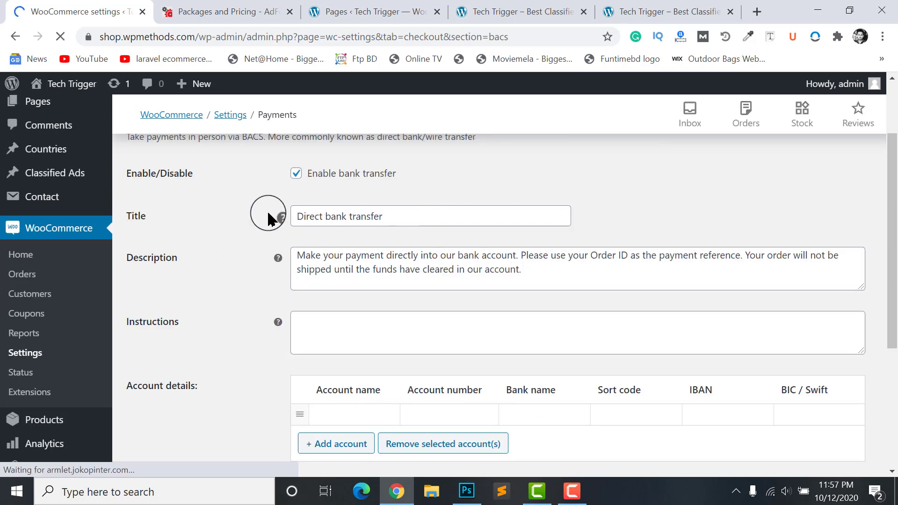
click(363, 216)
click(352, 276)
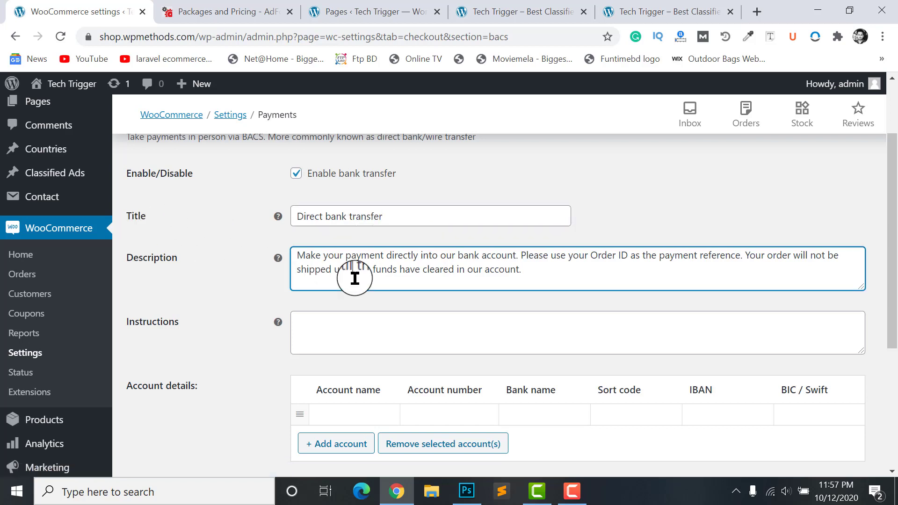
drag(593, 266, 276, 262)
click(461, 261)
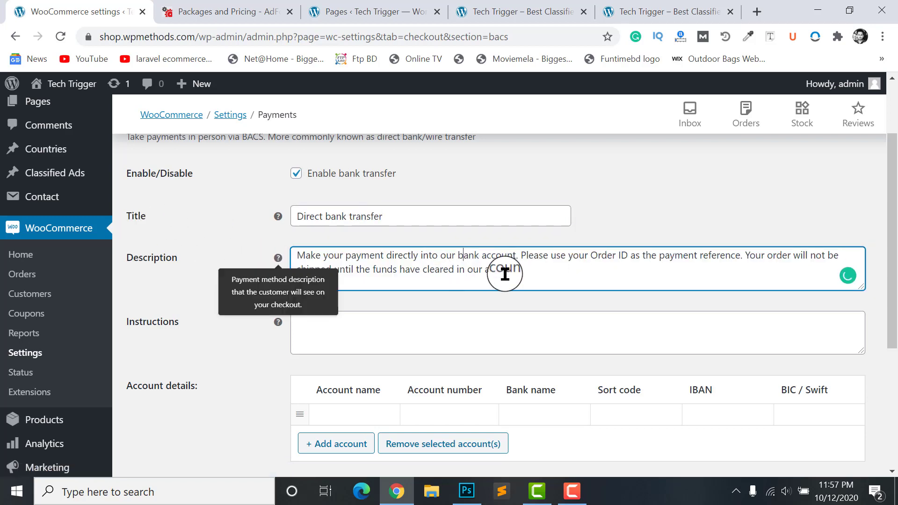
click(464, 313)
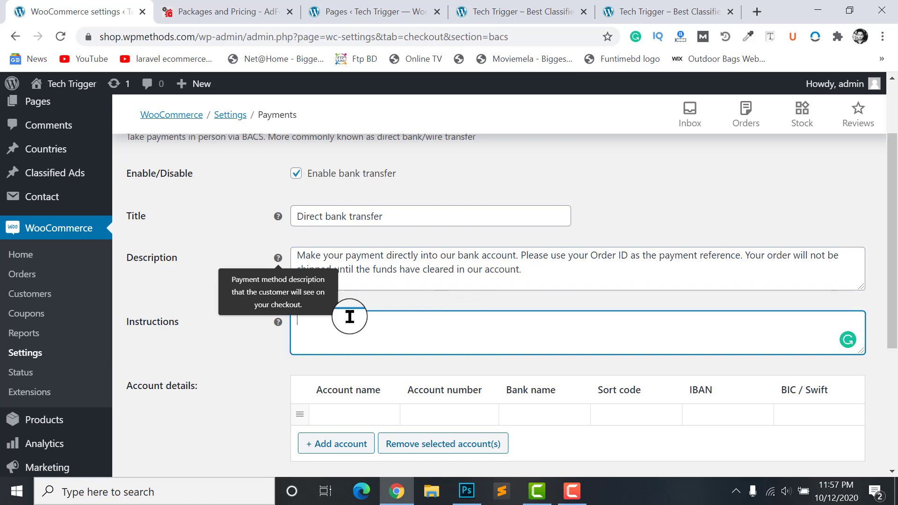
Step: Copy the description's text about using the Order ID as the payment reference into the bank transfer instructions
scroll(285, 343, down, 1)
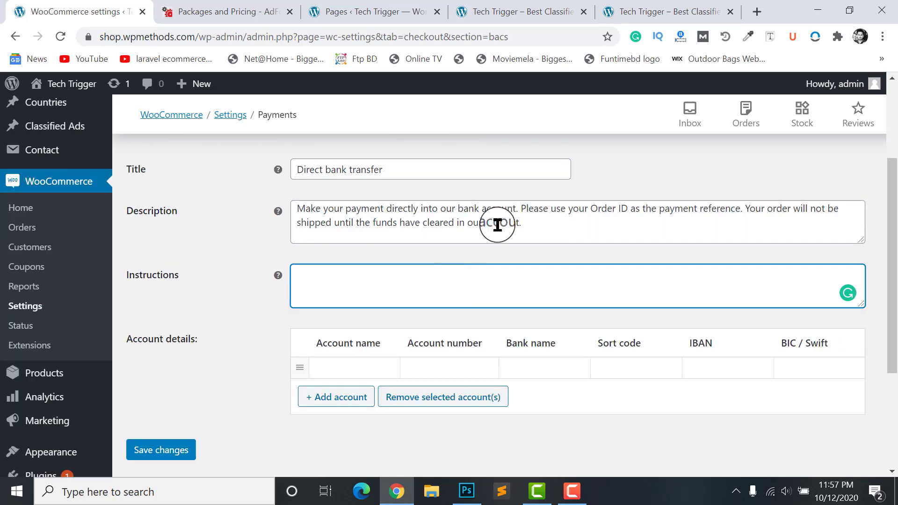
drag(528, 209, 529, 232)
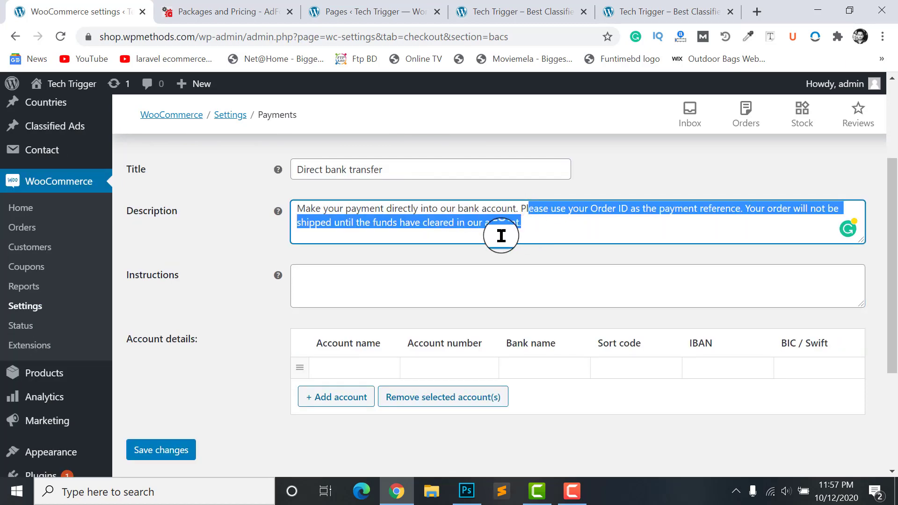
key(ctrl+c)
click(447, 276)
key(ctrl+v)
scroll(484, 244, down, 1)
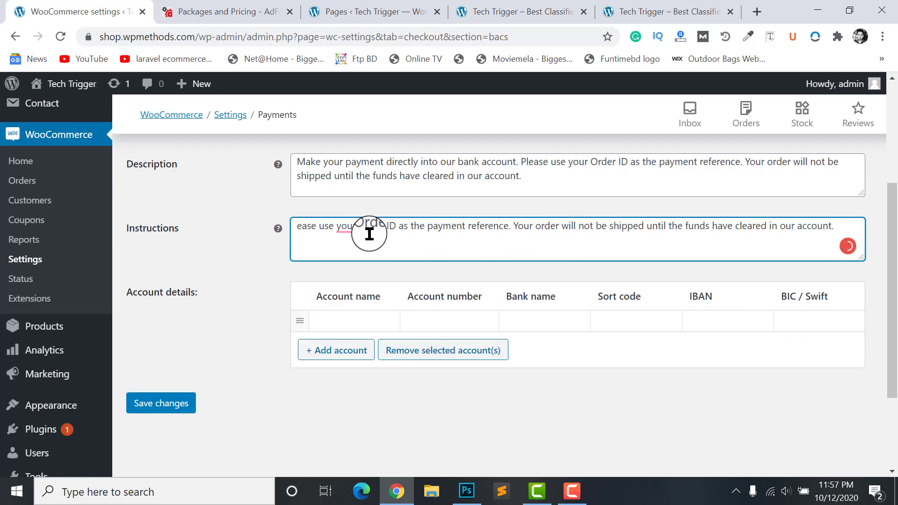
Step: Enter the account holder's name, the account number and the bank name Islami Bank LTD in the bank transfer account details
click(343, 313)
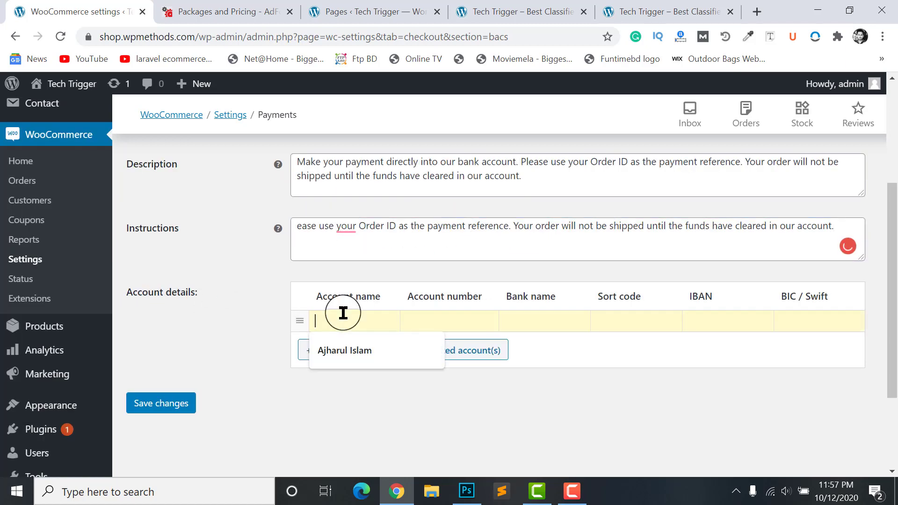
click(351, 357)
click(443, 316)
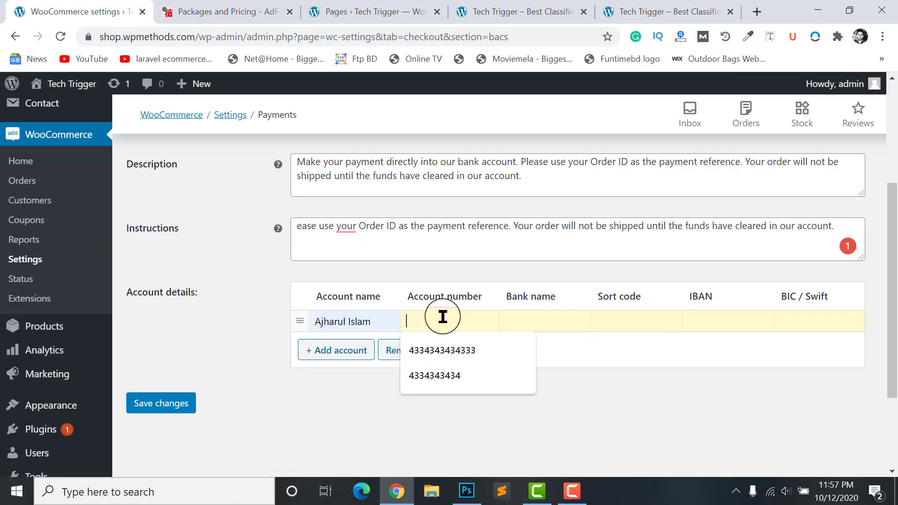
click(442, 350)
click(533, 314)
click(538, 348)
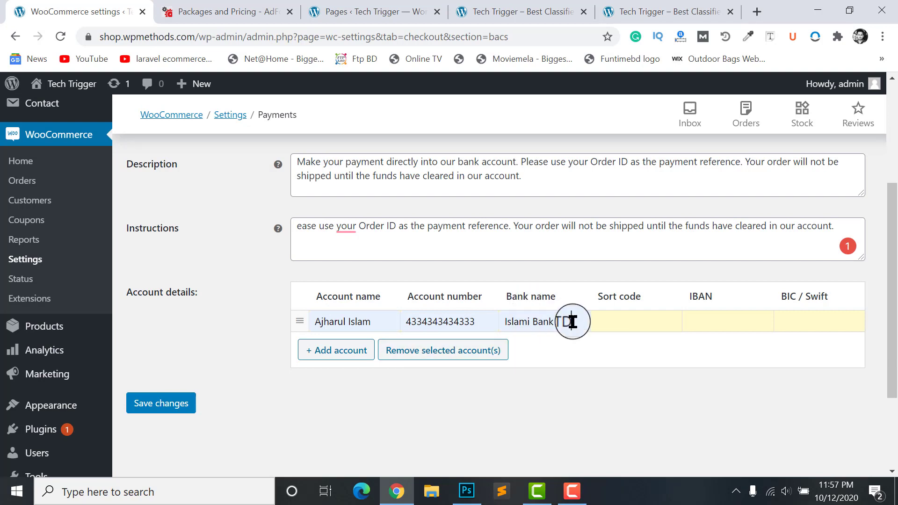
Step: Fill in the account's sort code, IBAN and BIC / Swift code, and save the bank transfer settings
click(627, 322)
click(621, 352)
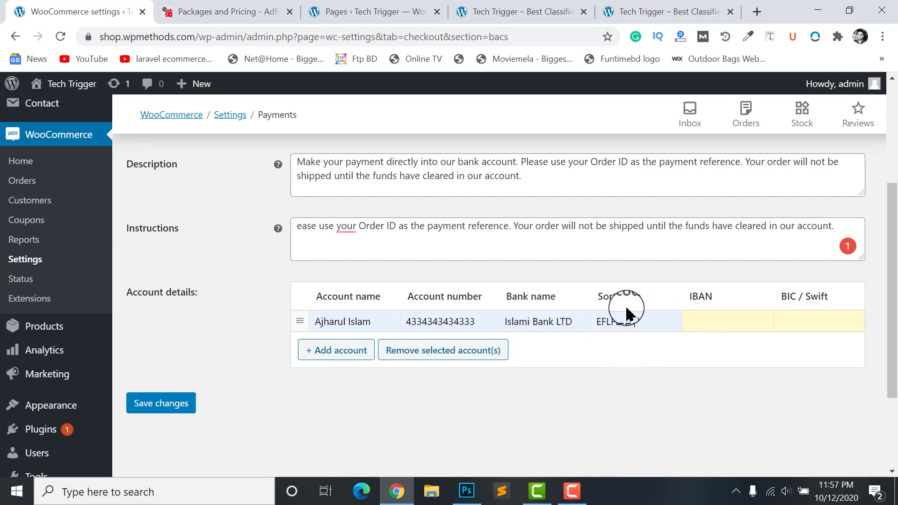
click(727, 326)
click(713, 350)
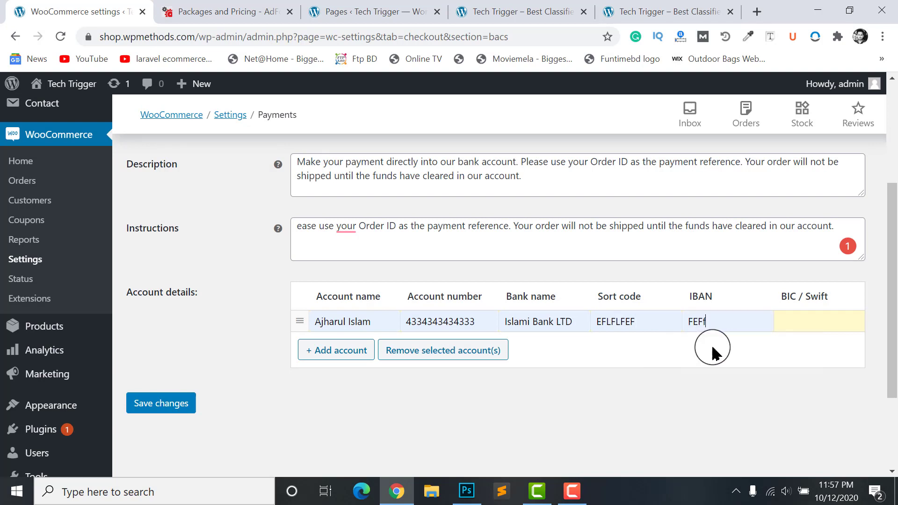
click(808, 321)
click(778, 346)
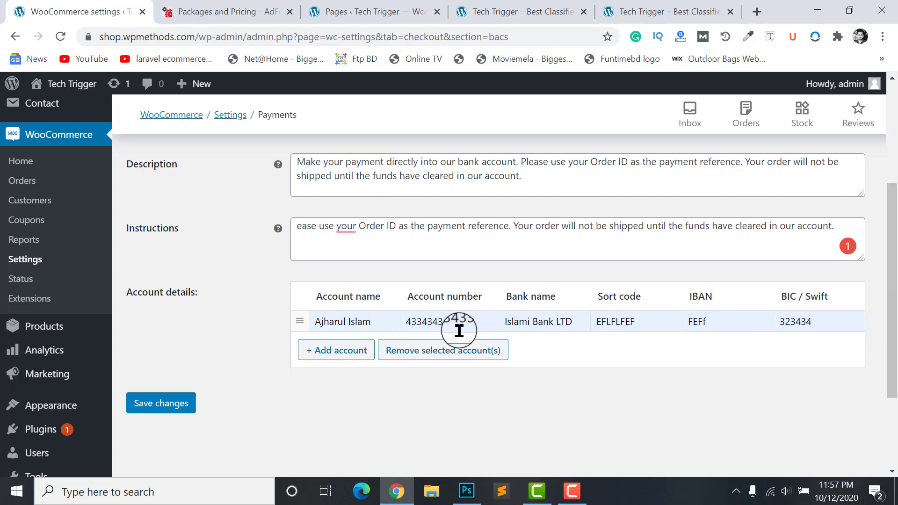
click(159, 408)
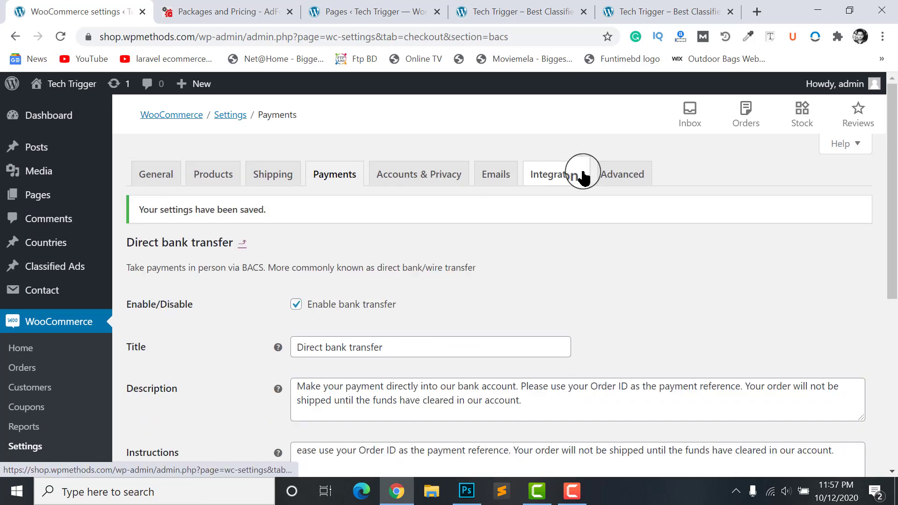
Step: Open the Advanced store settings and examine the page setup options and the checkout endpoints
click(615, 181)
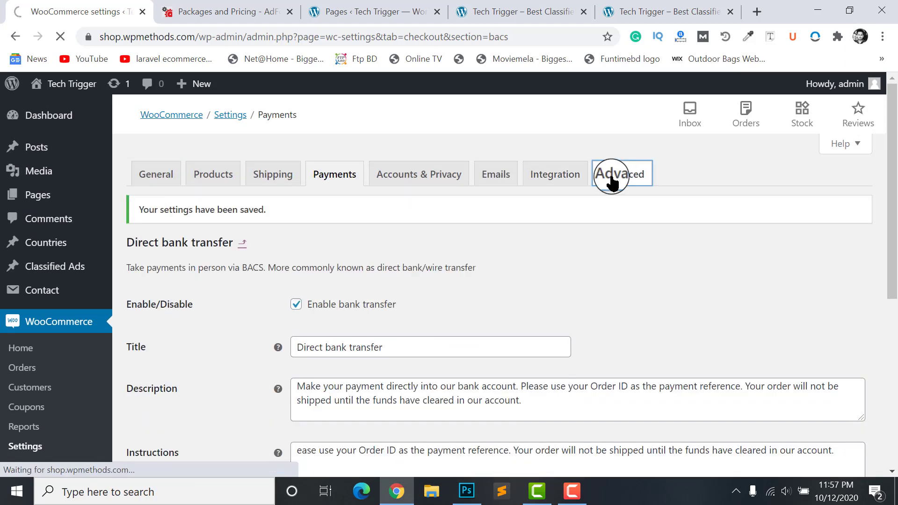
scroll(387, 282, down, 1)
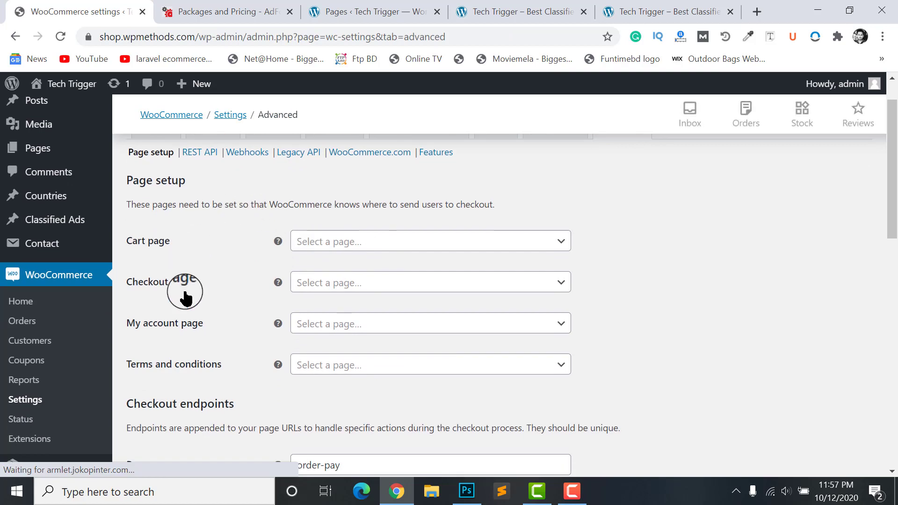
scroll(281, 318, down, 2)
scroll(319, 327, up, 1)
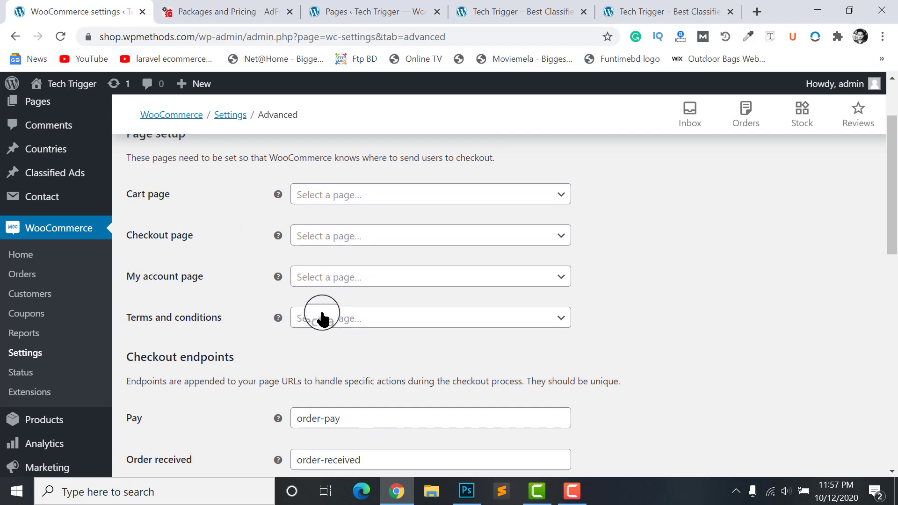
scroll(423, 327, down, 4)
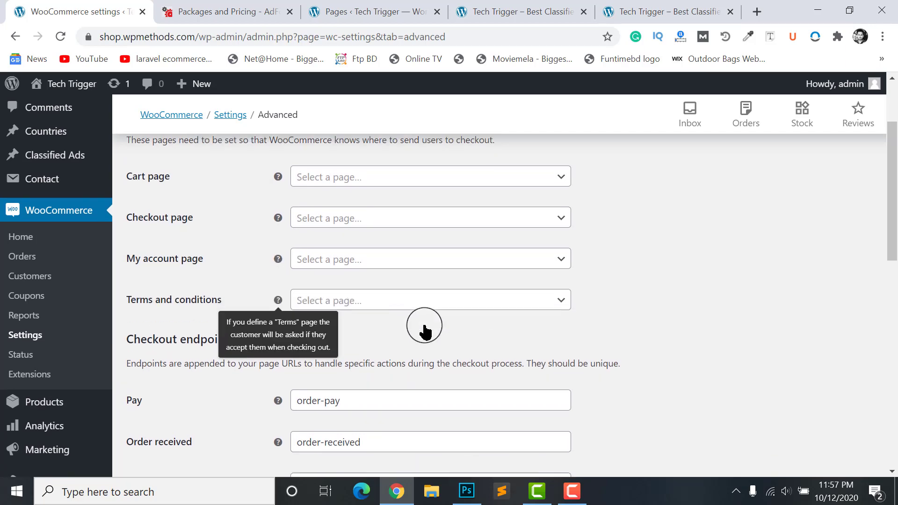
scroll(378, 363, up, 5)
scroll(381, 351, down, 12)
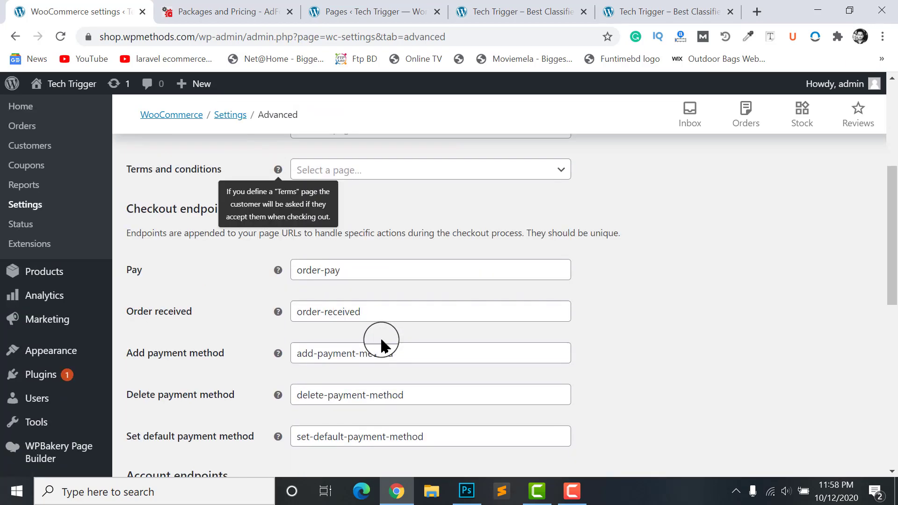
scroll(381, 346, up, 4)
scroll(380, 345, up, 7)
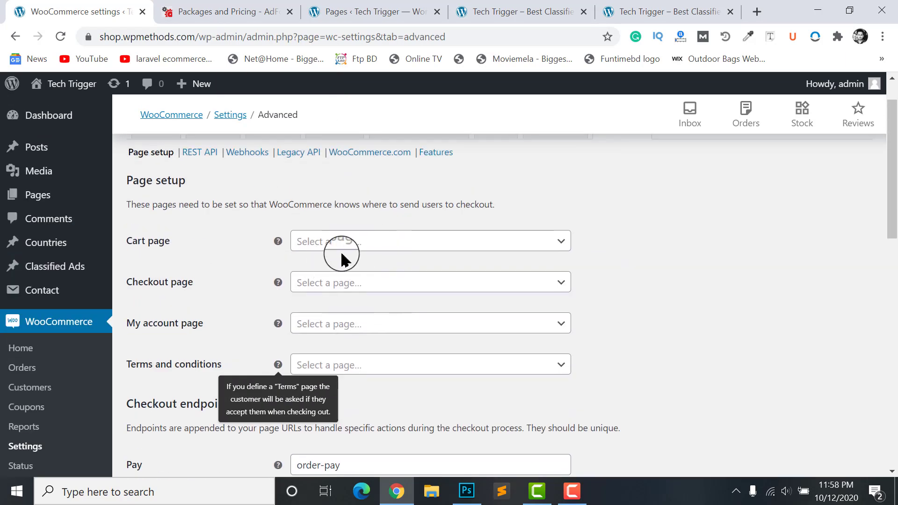
Step: Check the pages offered for the Cart page setting and open the site's list of all pages in a new tab
click(339, 250)
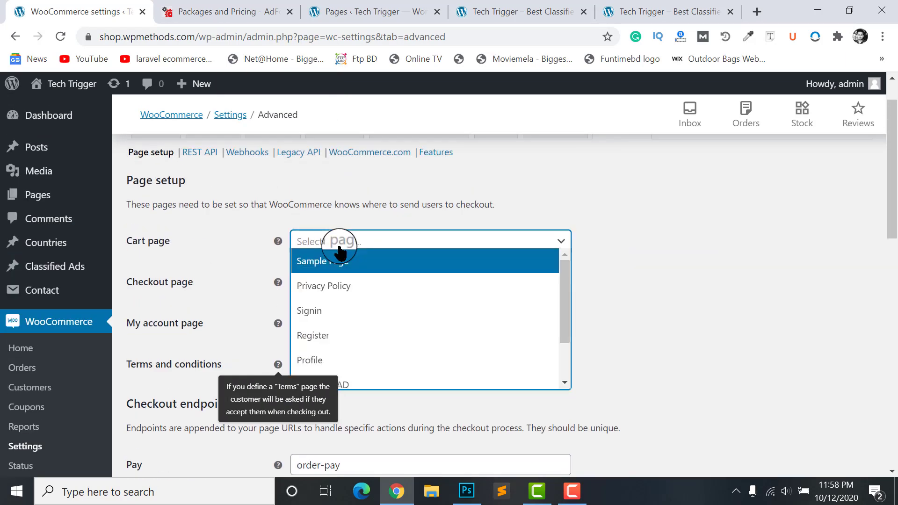
click(681, 237)
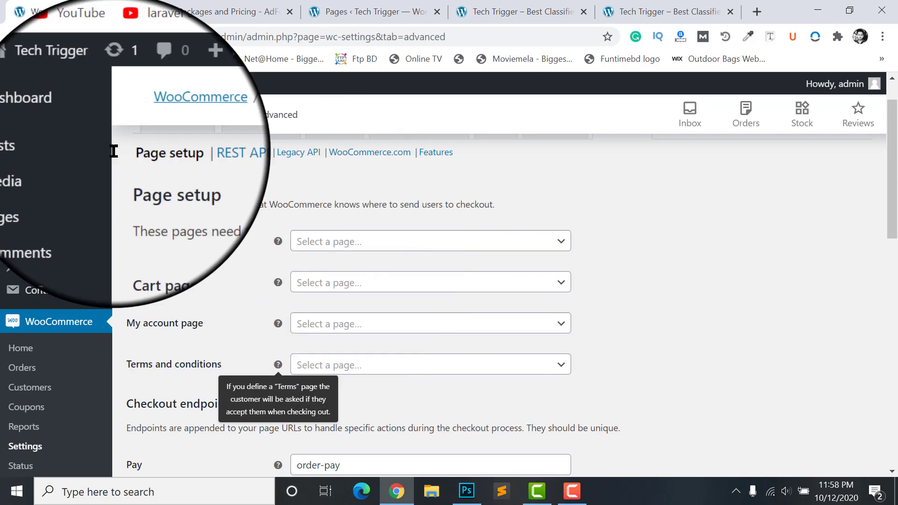
mouse_move(38, 200)
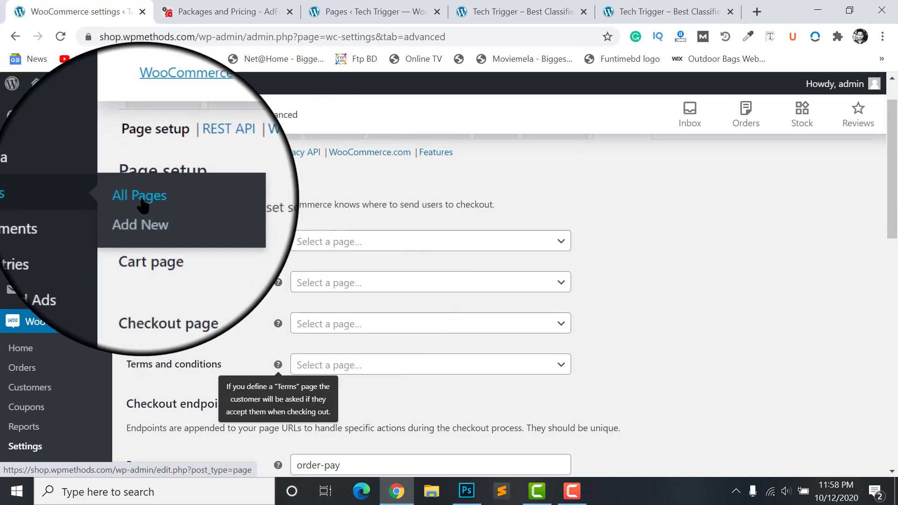
right_click(135, 197)
click(188, 202)
Step: Search the web for "woocommerce pages shortcodes" and open the WooCommerce Docs article on shortcodes included with WooCommerce
click(289, 11)
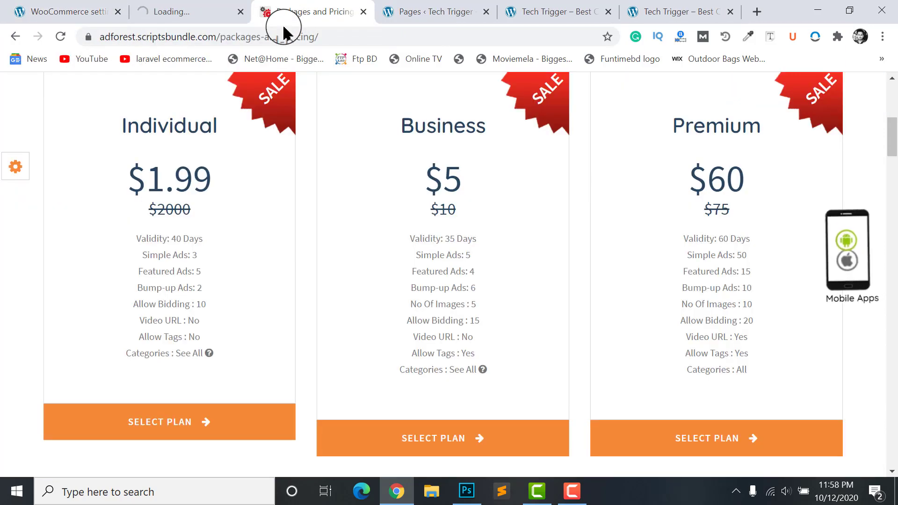
click(282, 37)
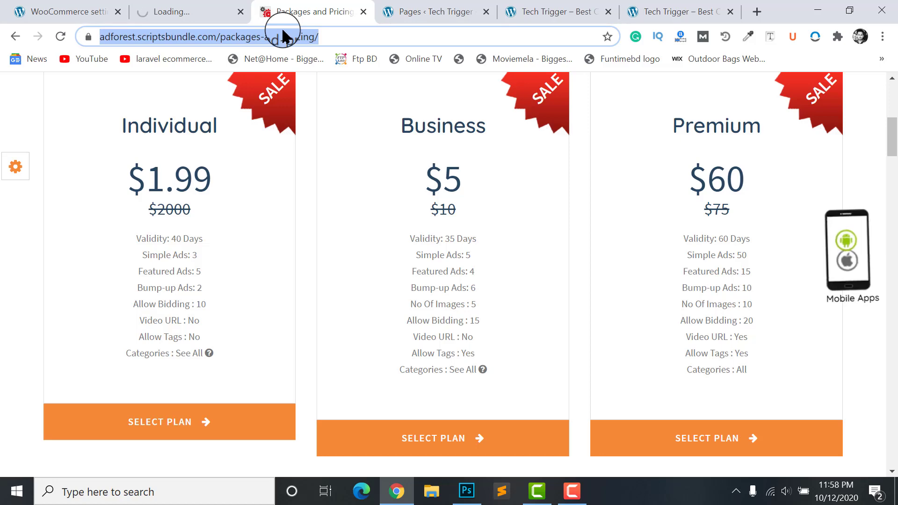
text(woocommerce)
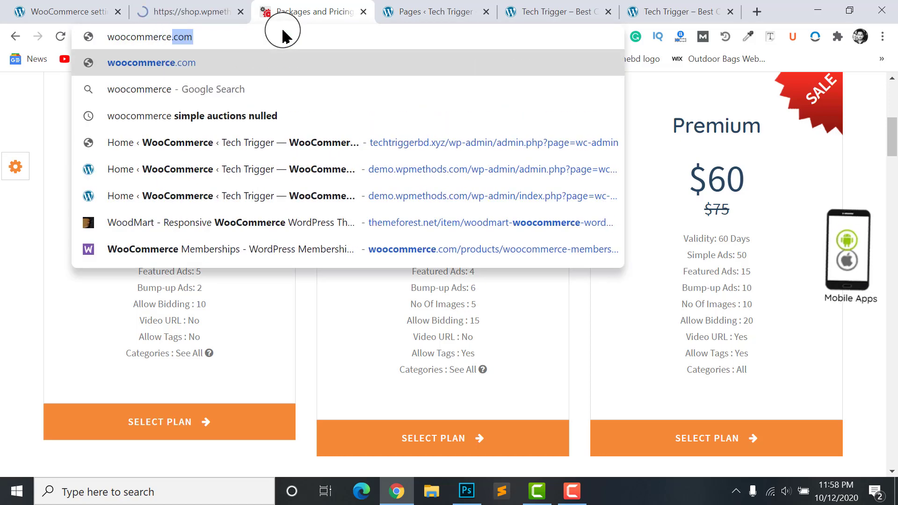
key(Delete)
text(pages)
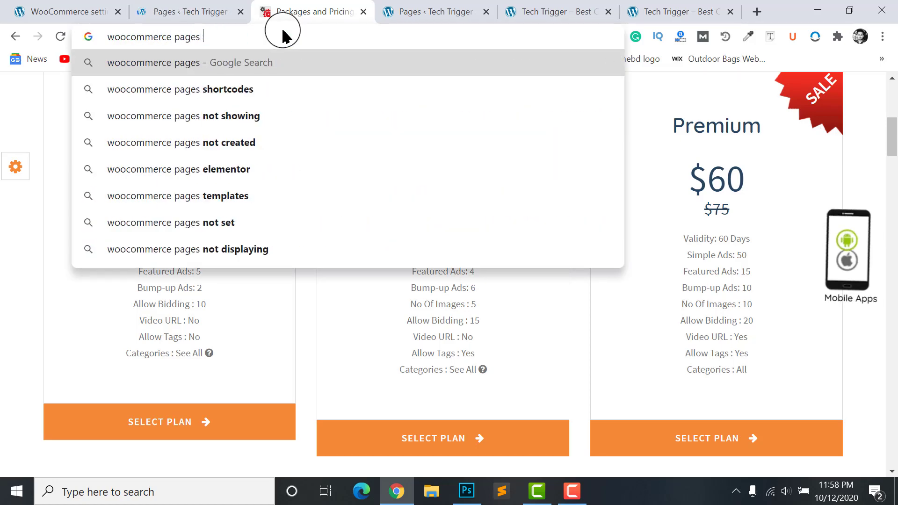
click(184, 89)
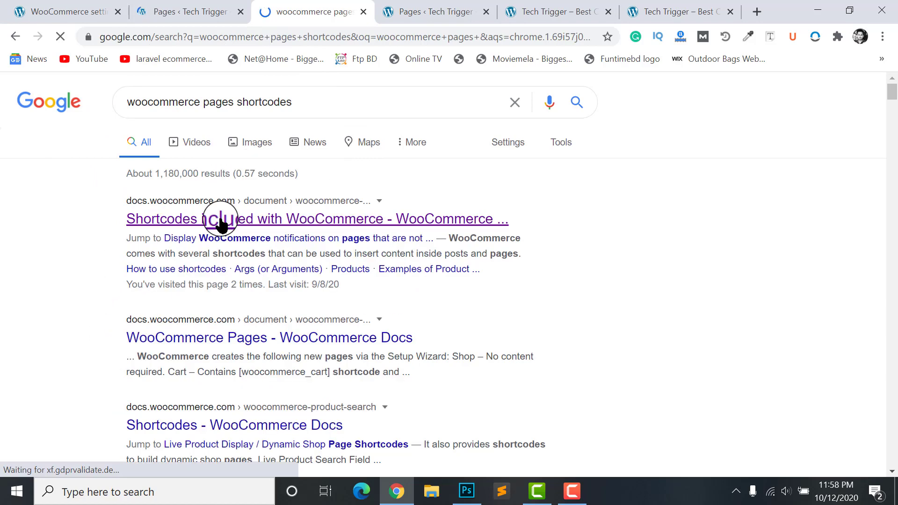
click(214, 218)
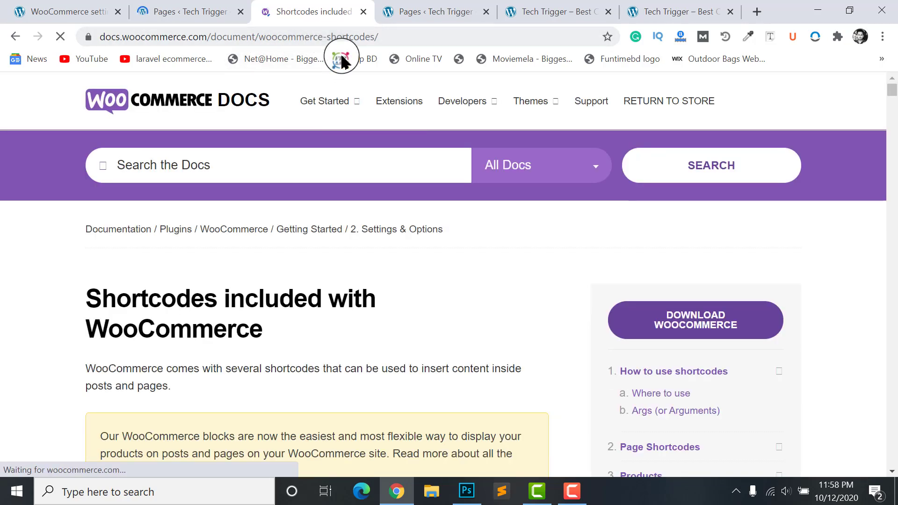
Step: Find the Page Shortcodes section of the article and copy the [woocommerce_cart] shortcode
scroll(286, 254, down, 10)
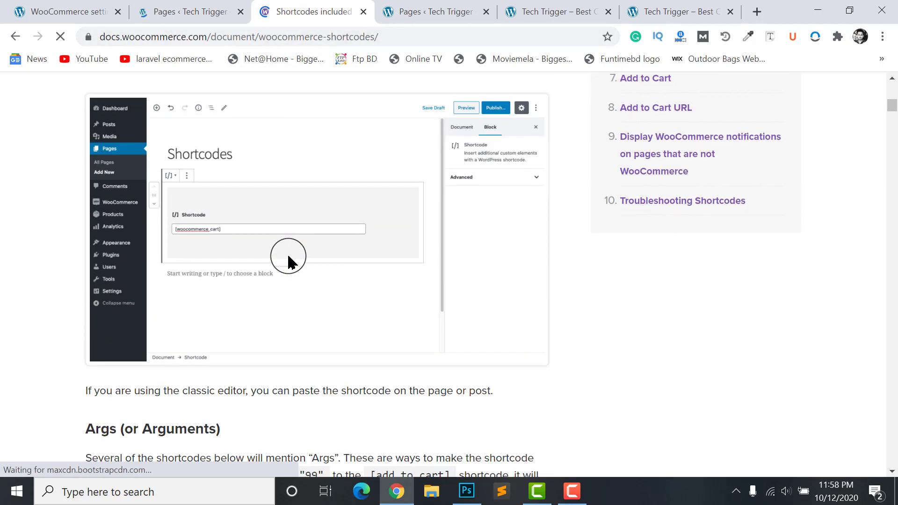
scroll(288, 262, up, 2)
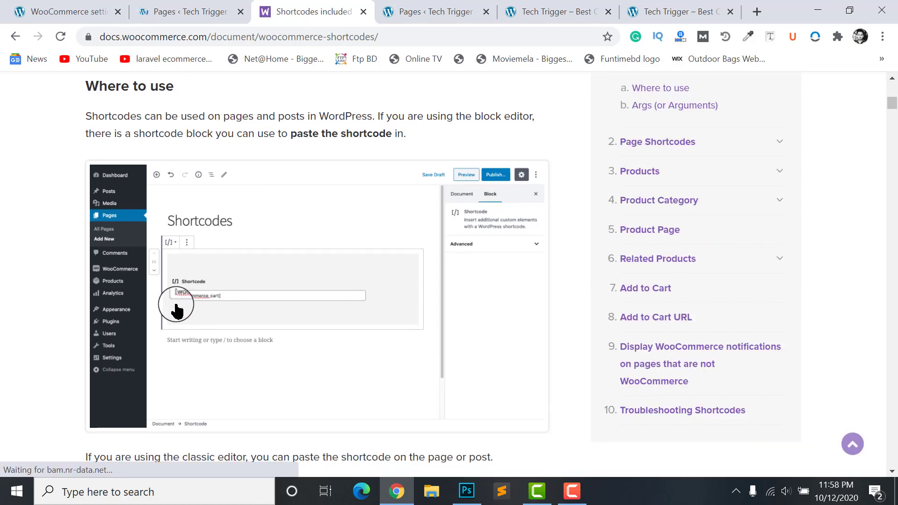
scroll(179, 310, down, 3)
scroll(179, 310, down, 4)
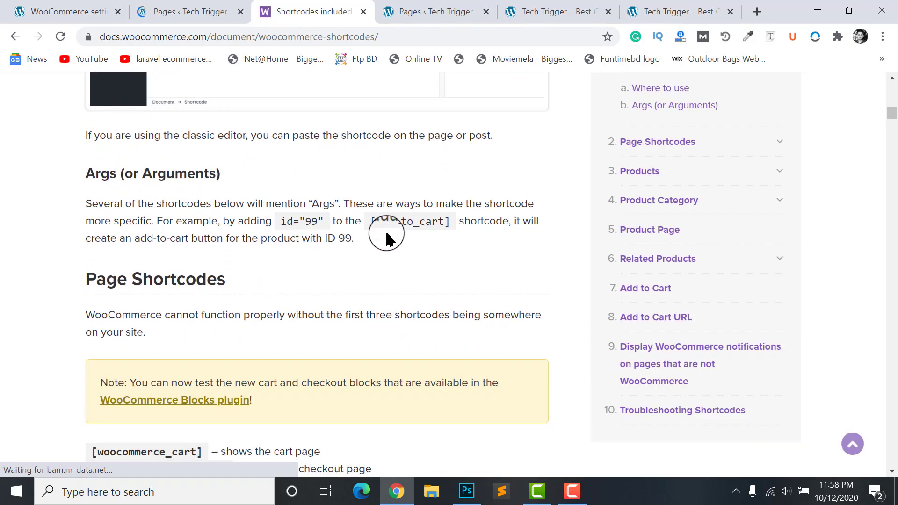
scroll(136, 195, down, 4)
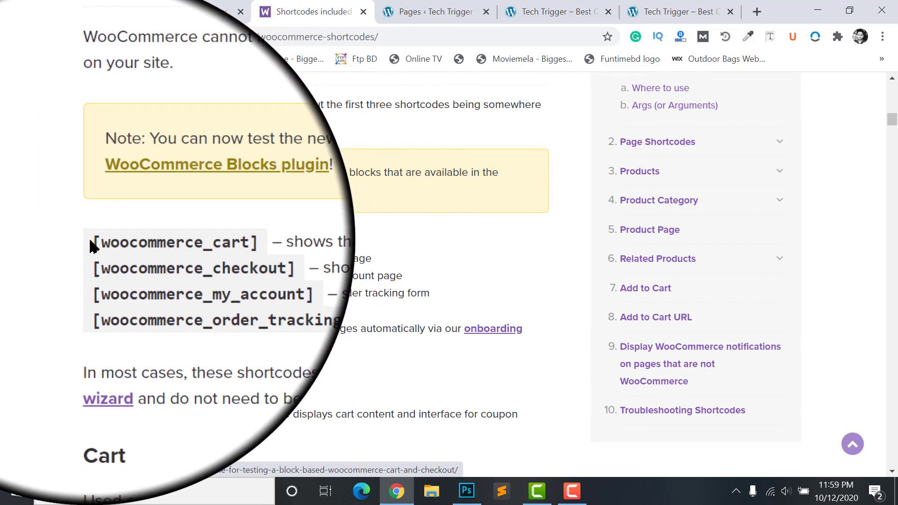
drag(92, 243, 172, 243)
key(ctrl+c)
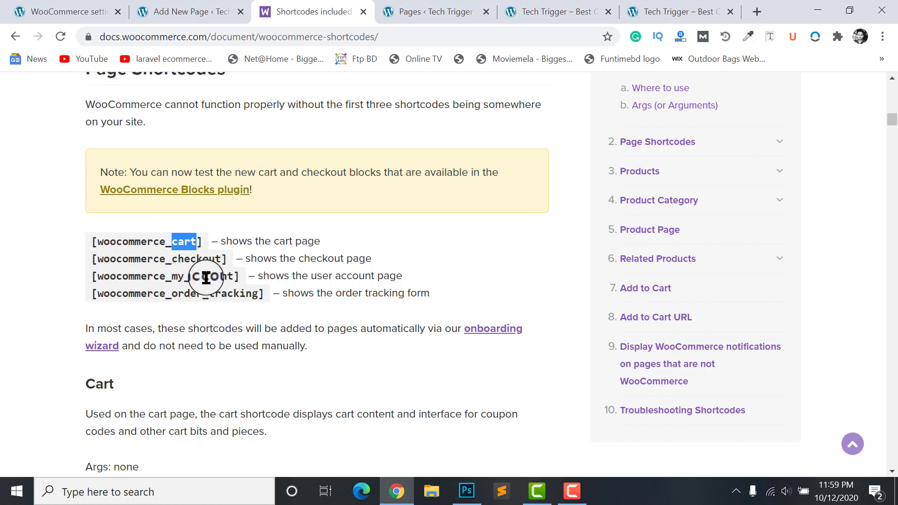
Step: Title the new WordPress page Cart and add a Shortcode block containing [woocommerce_cart]
click(154, 12)
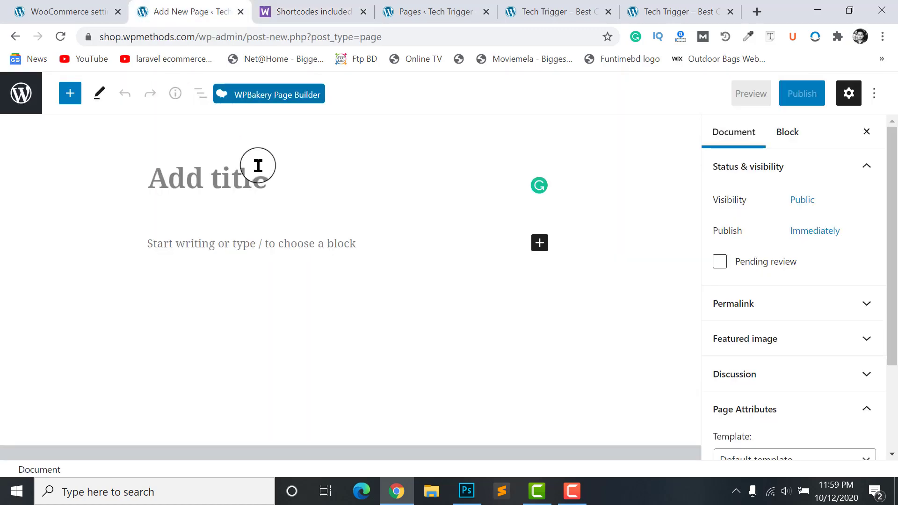
text(Cart)
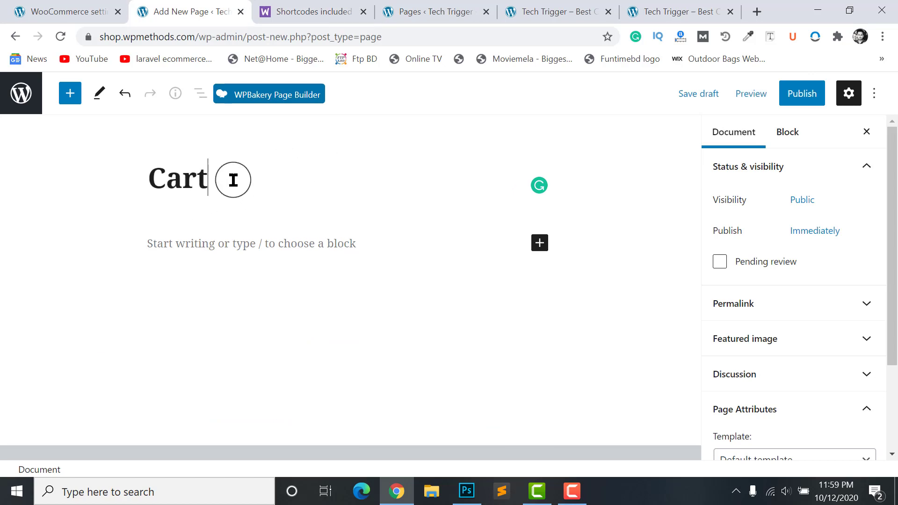
click(239, 251)
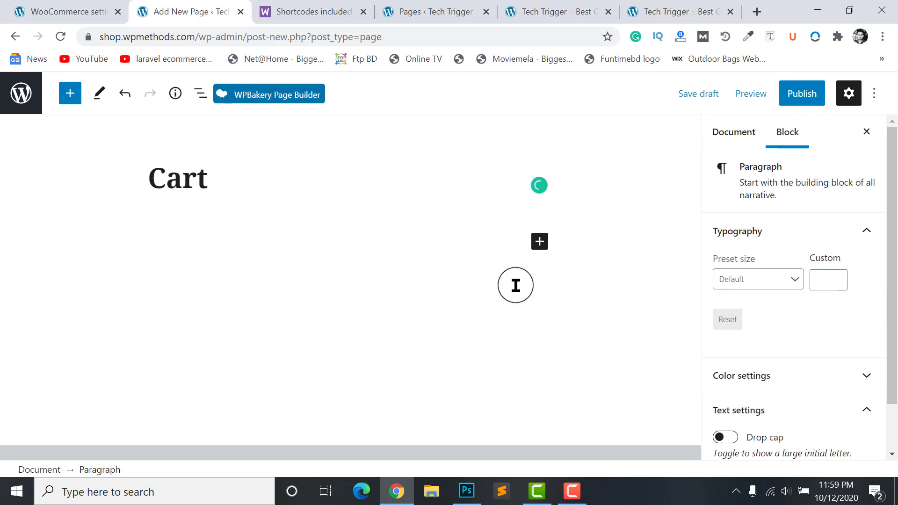
click(540, 241)
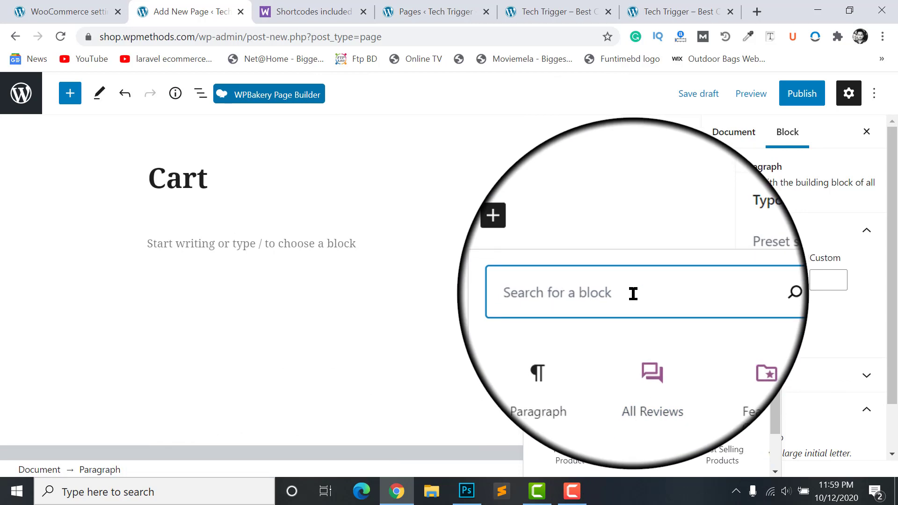
text(shor)
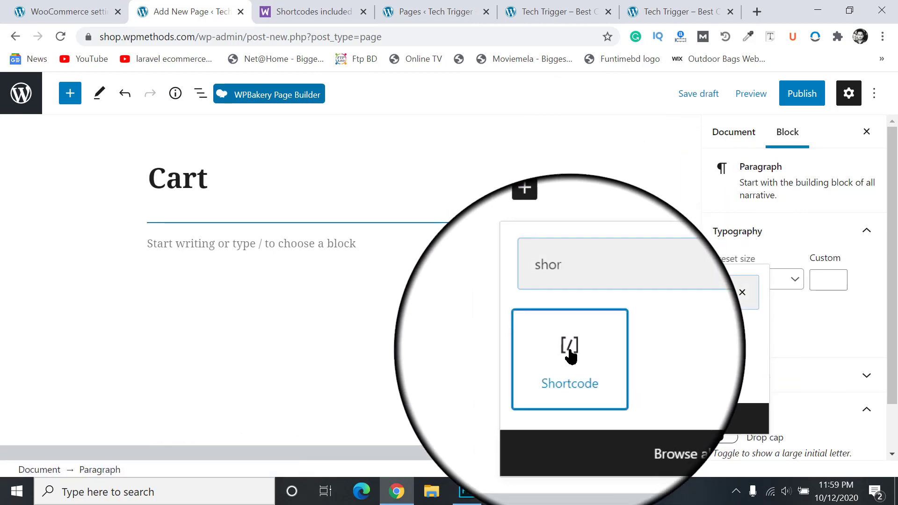
click(570, 354)
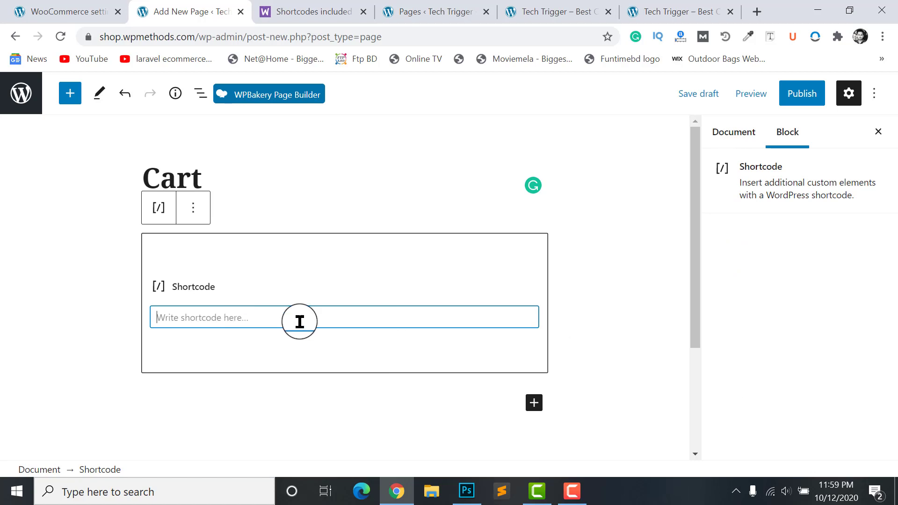
key(ctrl+v)
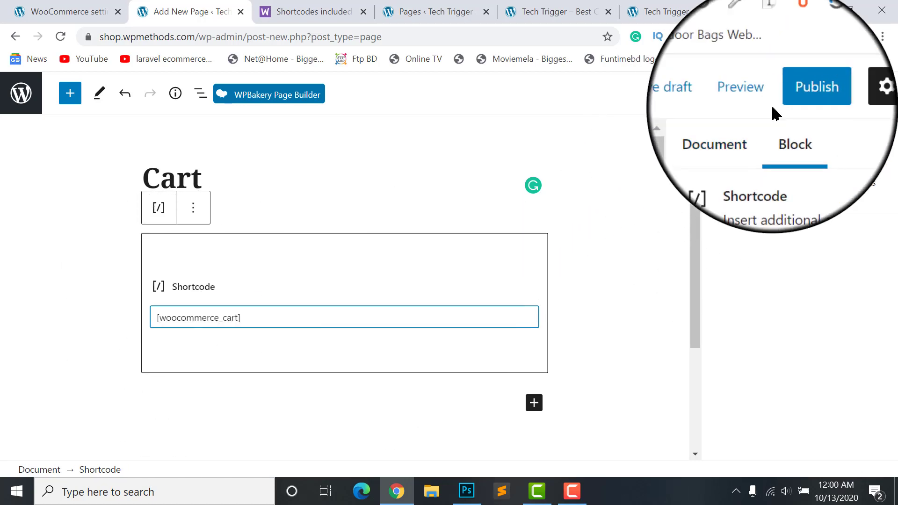
Step: Publish the Cart page and open the live page in a new tab to check its content
click(795, 96)
click(767, 94)
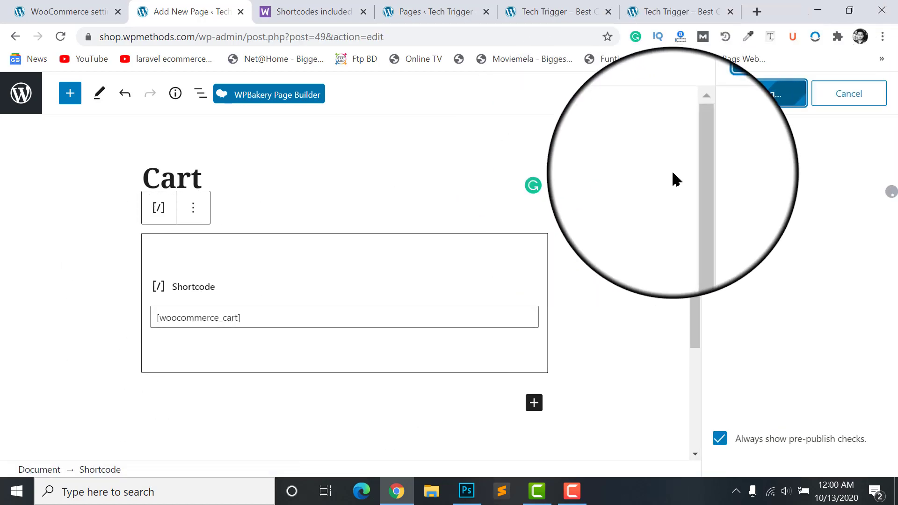
right_click(125, 431)
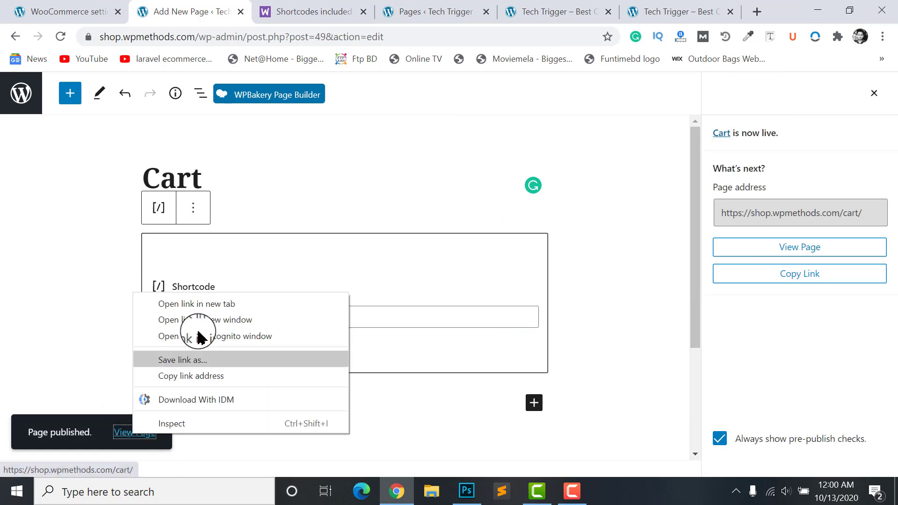
click(218, 310)
click(262, 12)
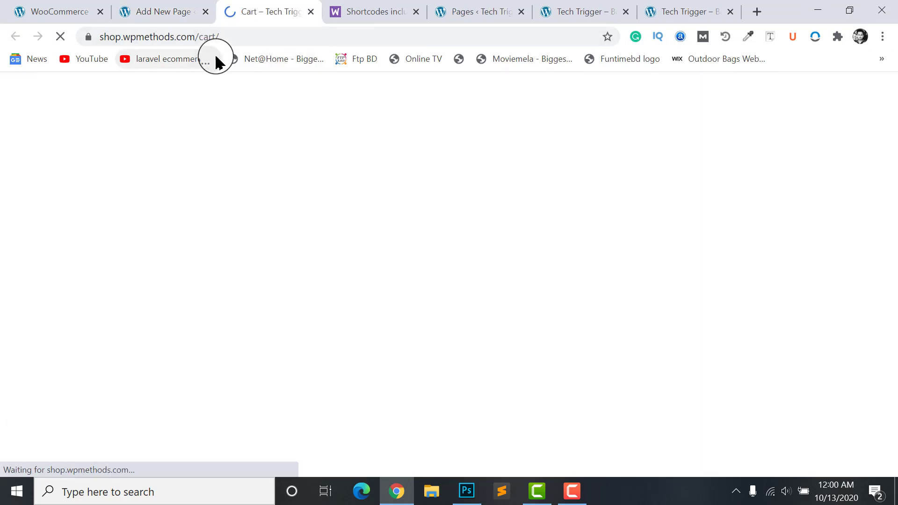
scroll(154, 297, down, 1)
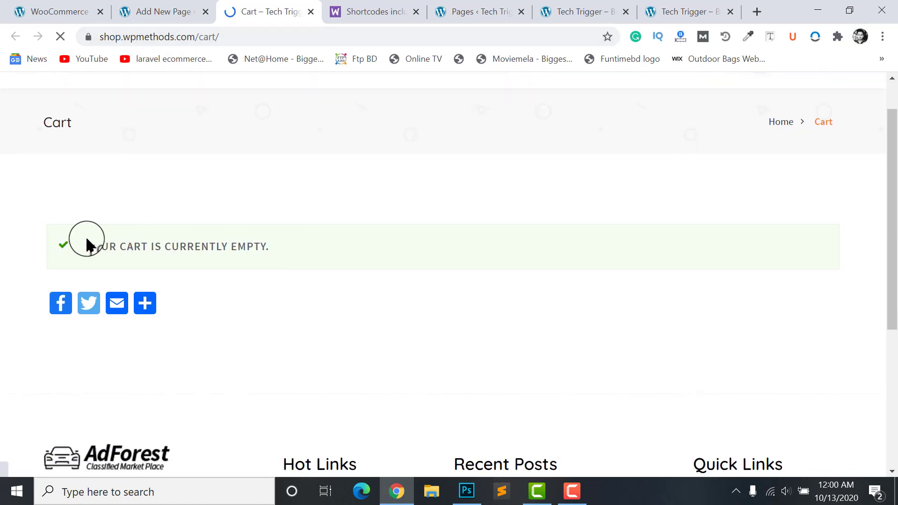
scroll(290, 248, up, 1)
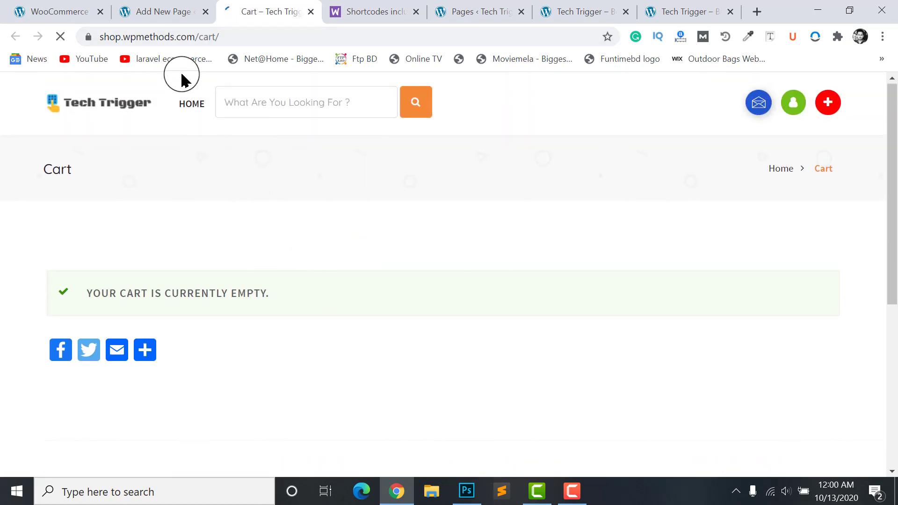
Step: Return from the Cart editor to the pages list and open three blank new-page editors in separate tabs
click(175, 12)
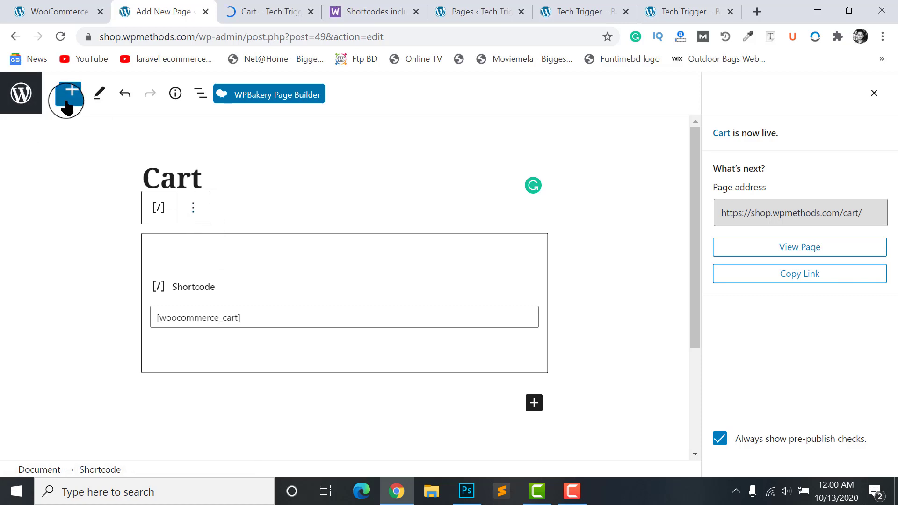
click(21, 93)
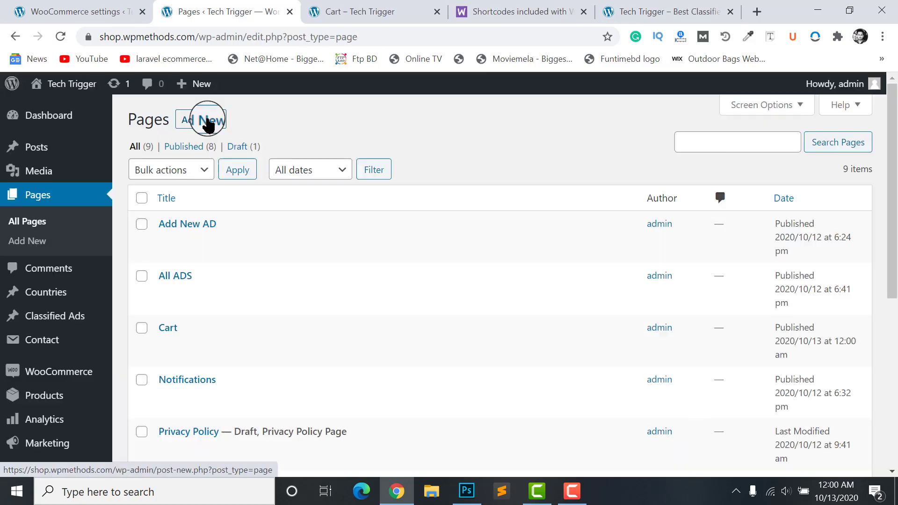
right_click(205, 120)
click(268, 131)
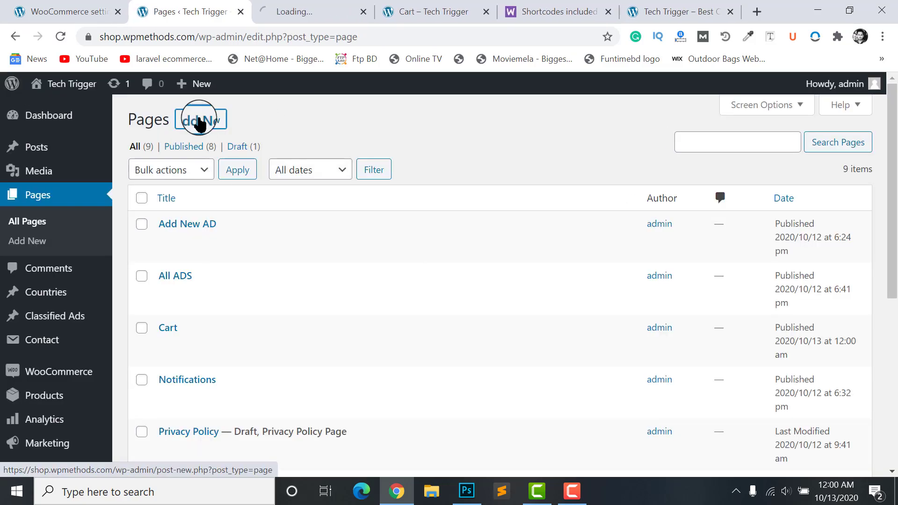
right_click(200, 120)
click(256, 132)
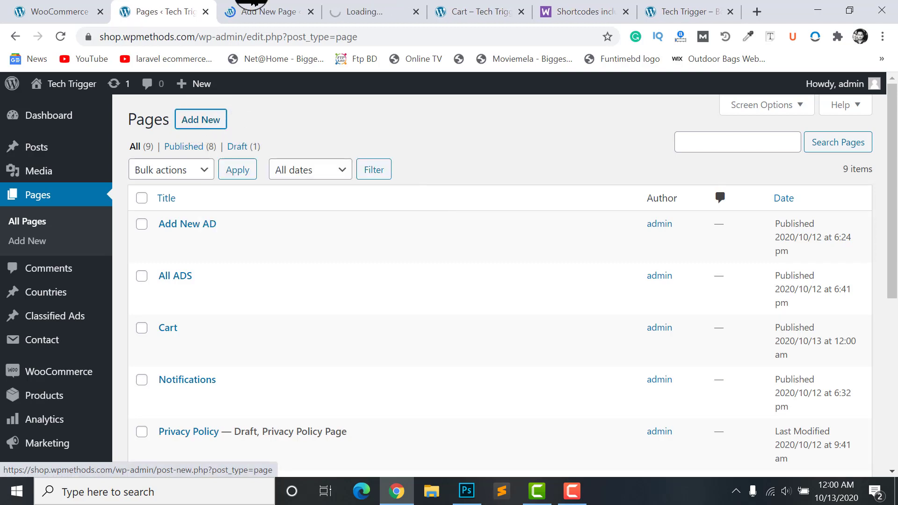
Step: Title the first blank new page Checkout and add an empty Shortcode block below the title
click(266, 11)
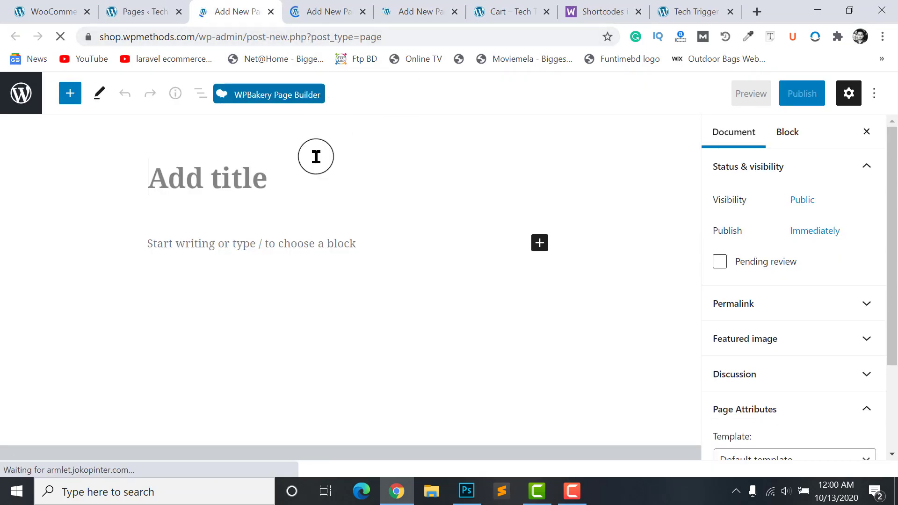
click(584, 9)
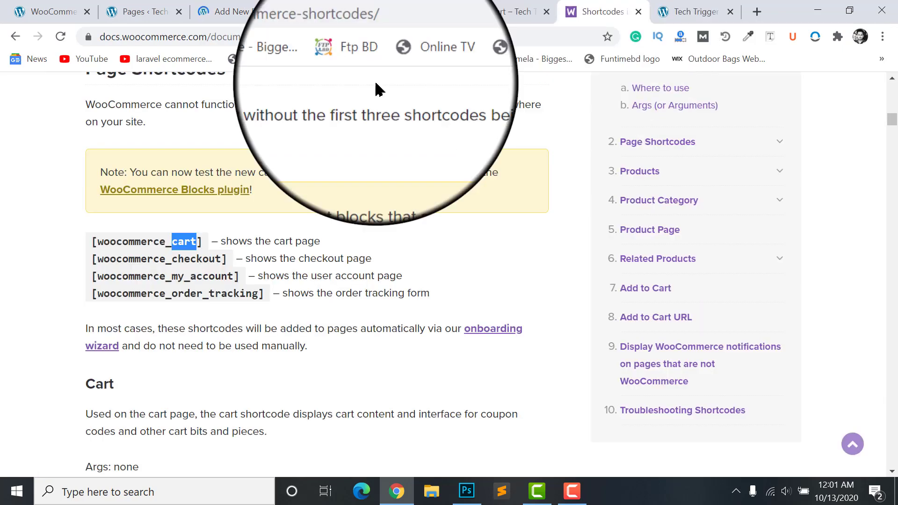
key(ctrl+3)
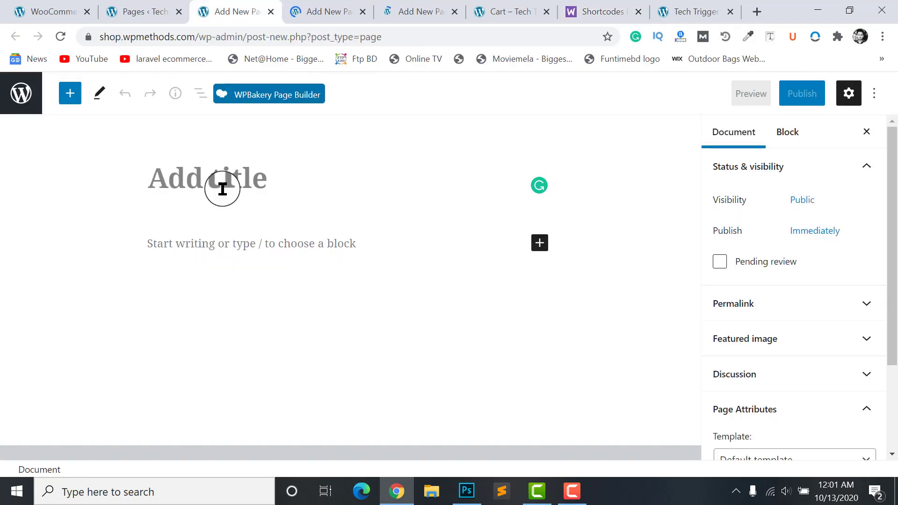
text(Checkout)
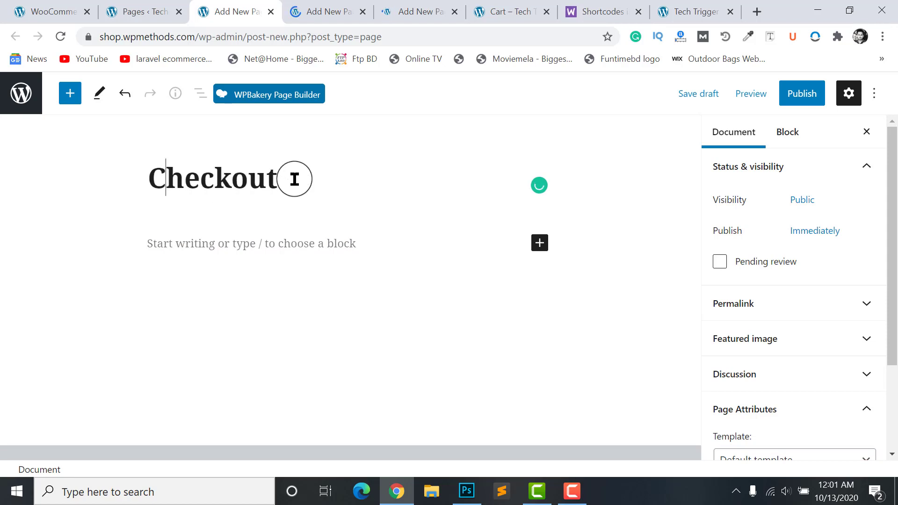
click(475, 255)
click(540, 242)
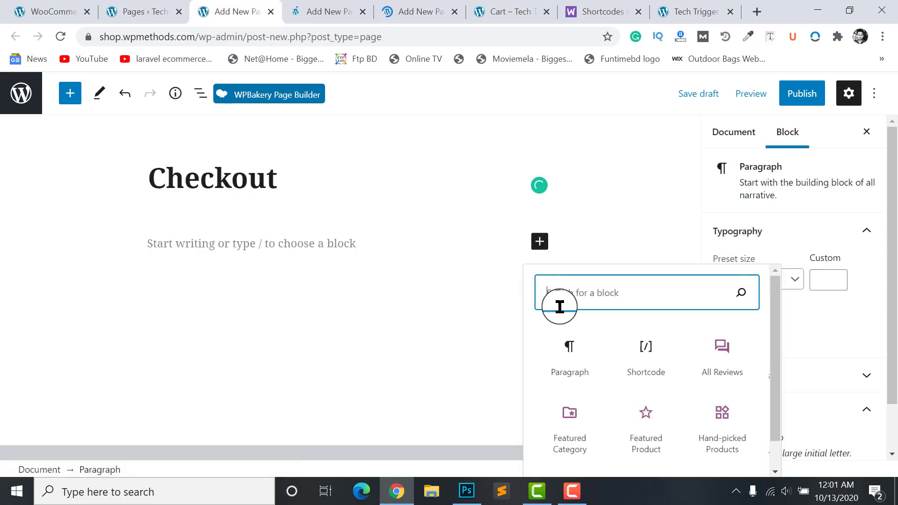
click(637, 365)
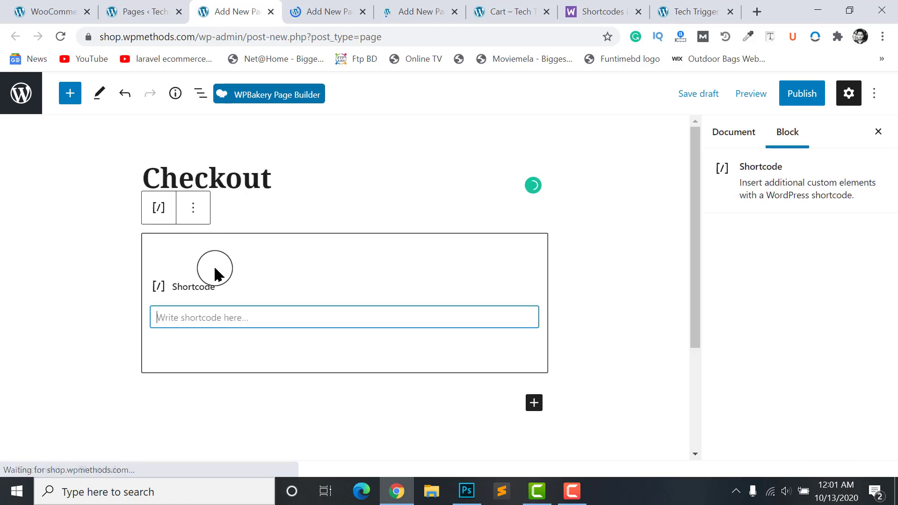
Step: Copy the [woocommerce_checkout] shortcode from the WooCommerce shortcodes article into the Checkout page's Shortcode block
click(507, 12)
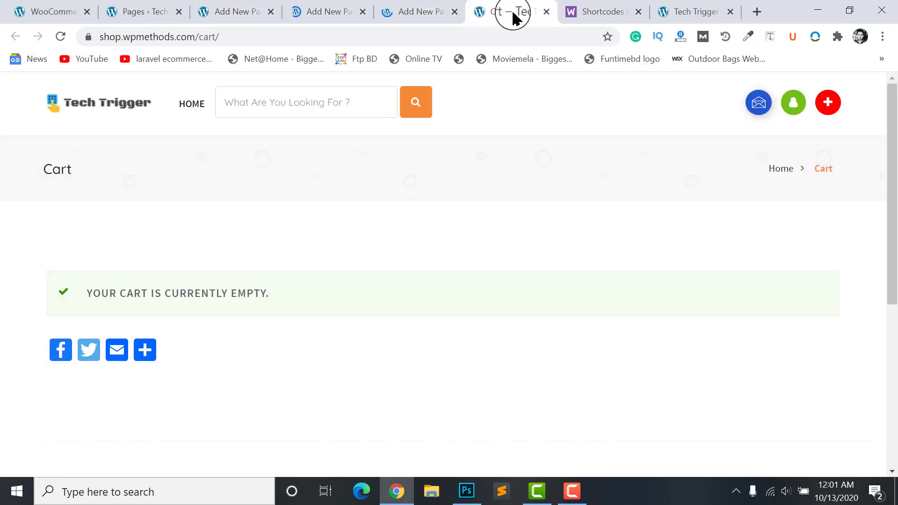
click(591, 11)
click(150, 260)
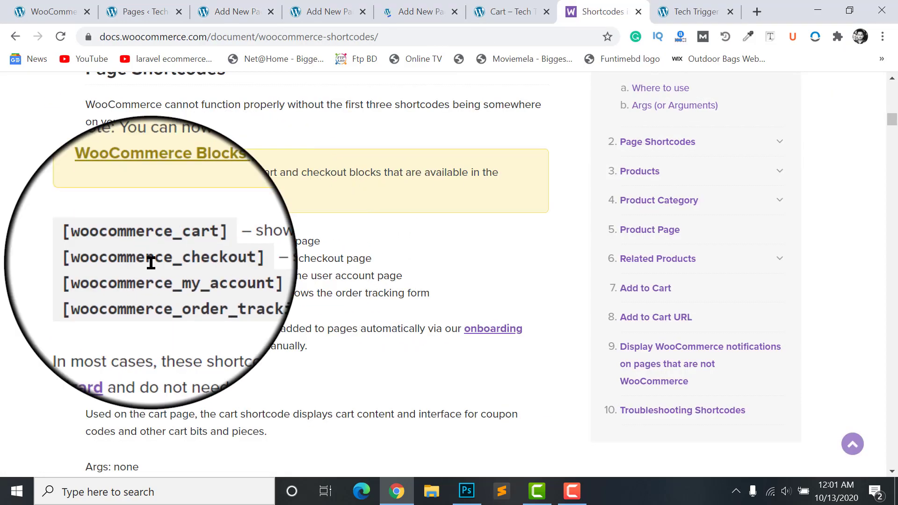
drag(89, 263, 226, 262)
click(239, 11)
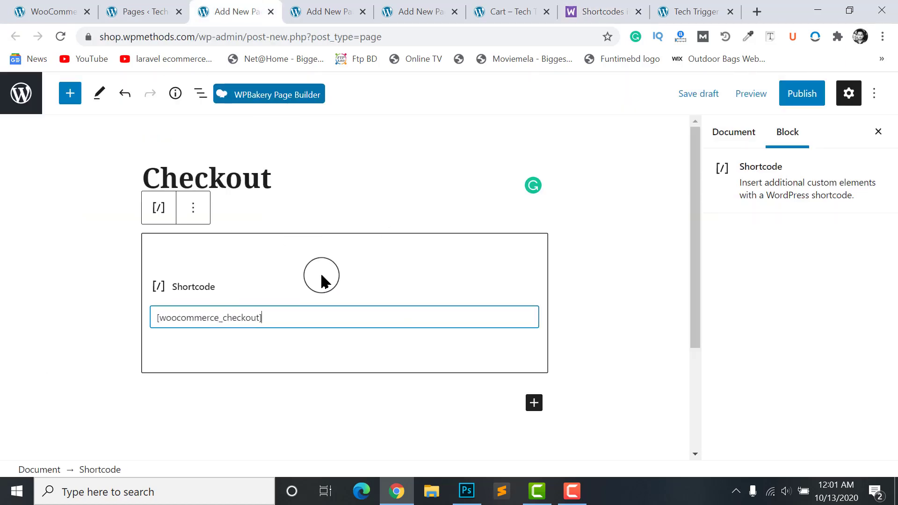
Step: Publish the Checkout page and close its editor tab
click(801, 94)
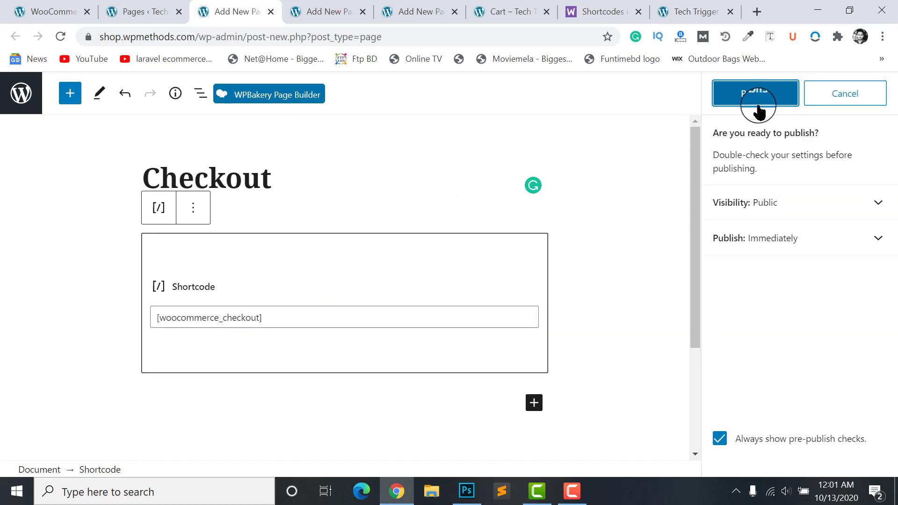
click(757, 107)
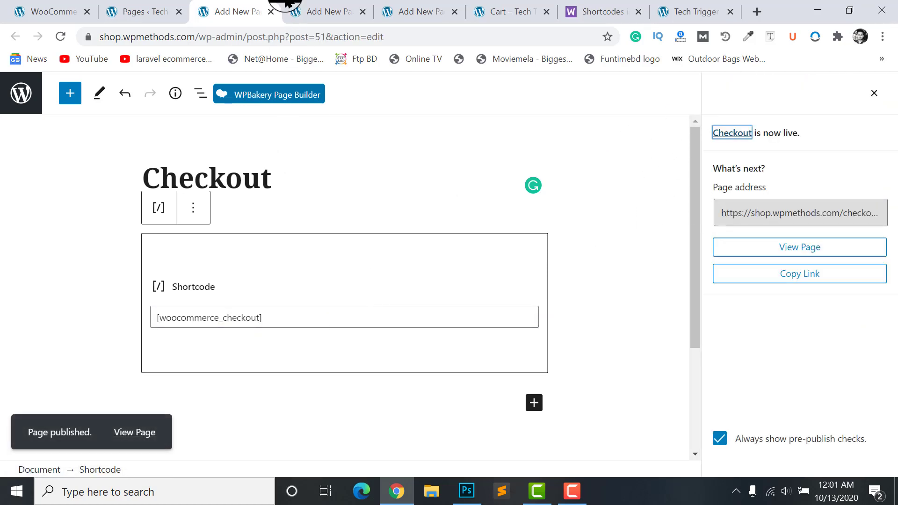
click(421, 10)
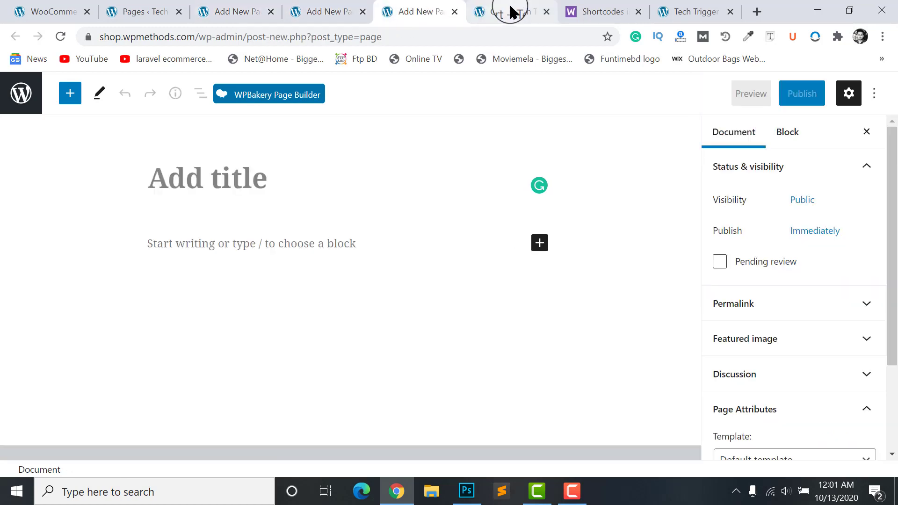
click(509, 11)
click(331, 8)
click(246, 10)
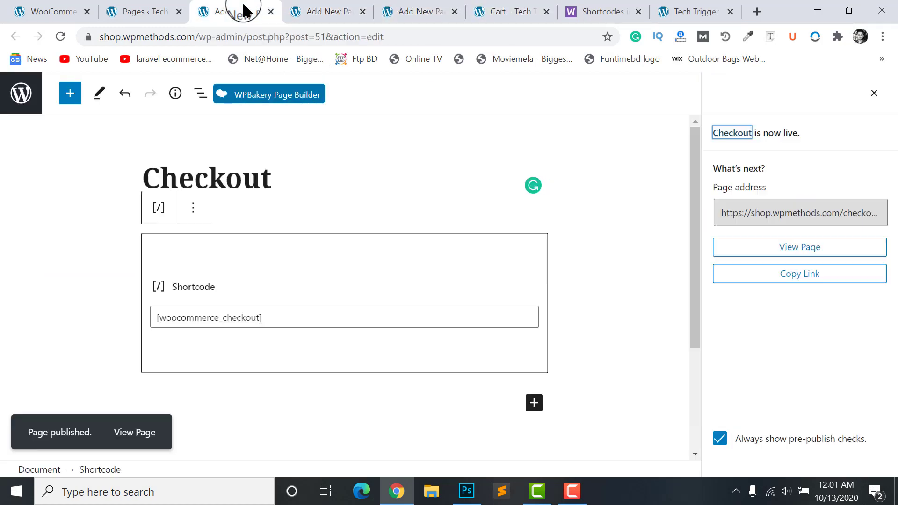
click(270, 11)
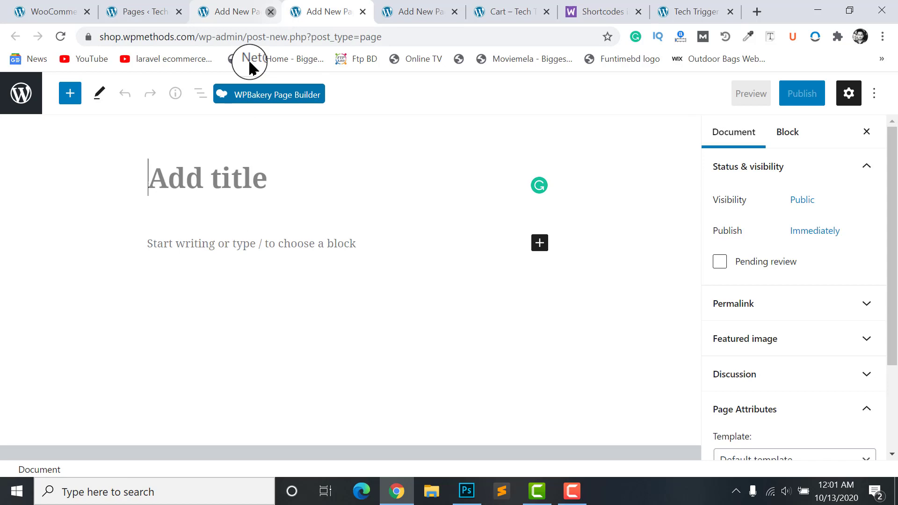
Step: Copy the complete [woocommerce_my_account] shortcode from the article's Page Shortcodes list
click(324, 12)
click(411, 10)
click(498, 12)
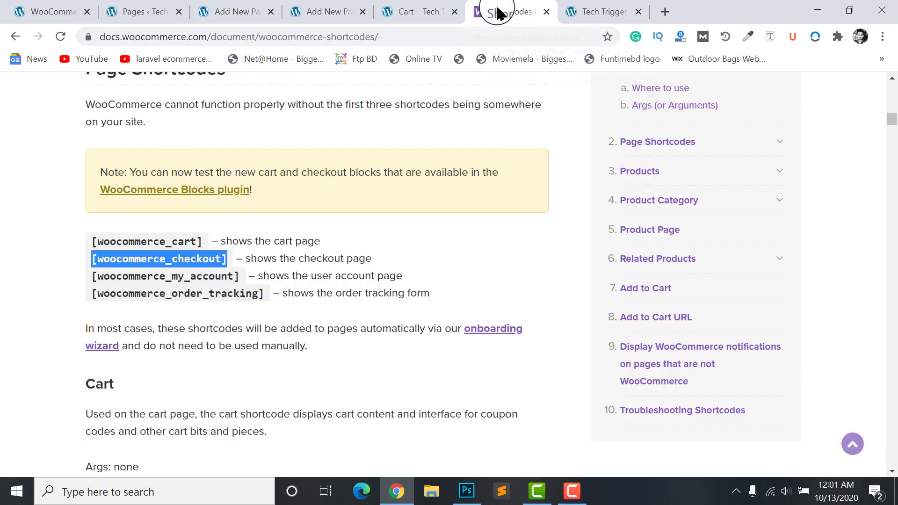
drag(235, 276, 98, 279)
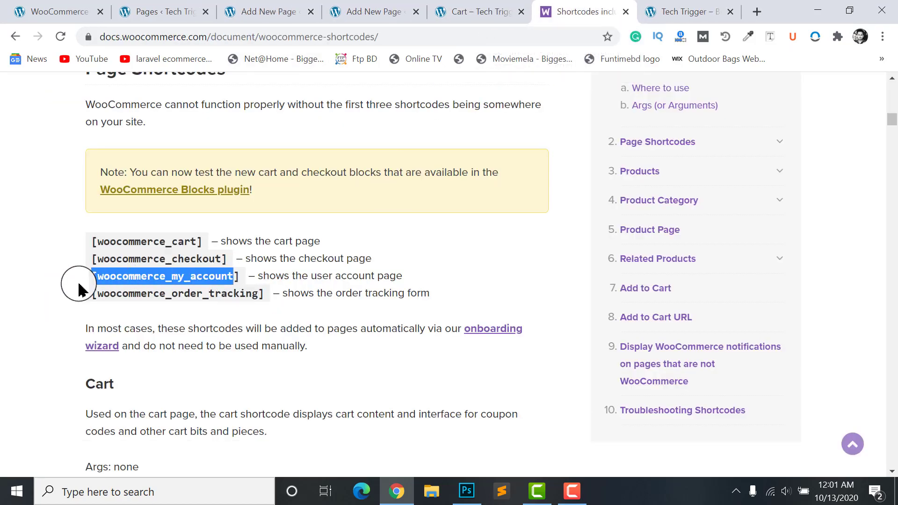
click(253, 285)
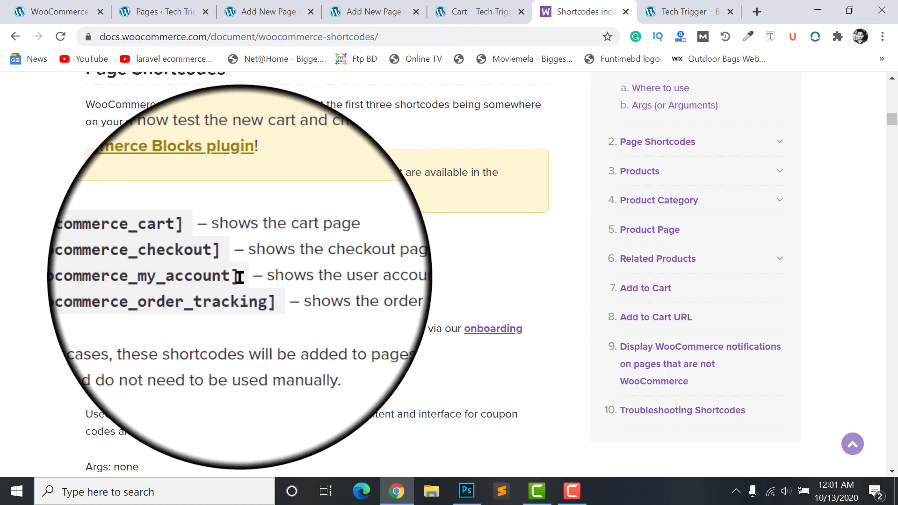
drag(239, 278, 89, 281)
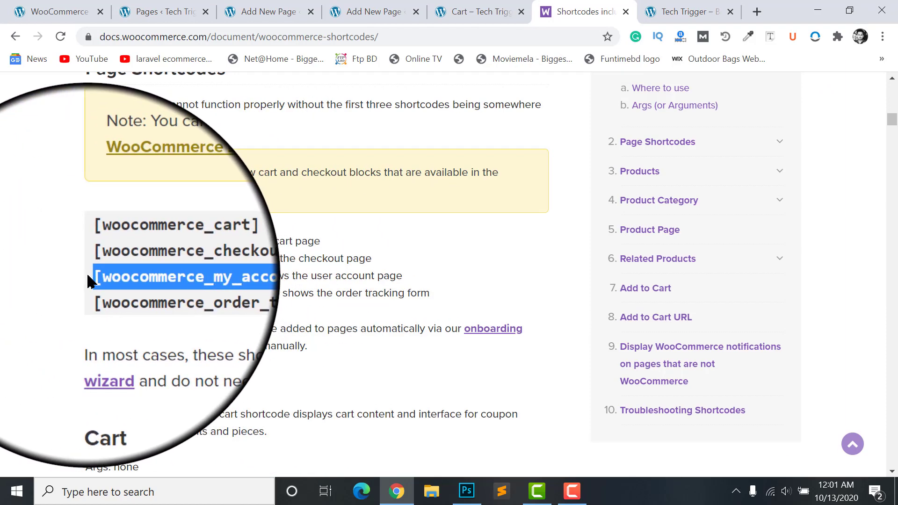
Step: Add a Shortcode block containing [woocommerce_my_account] to the next blank page and title the page My Account
click(267, 11)
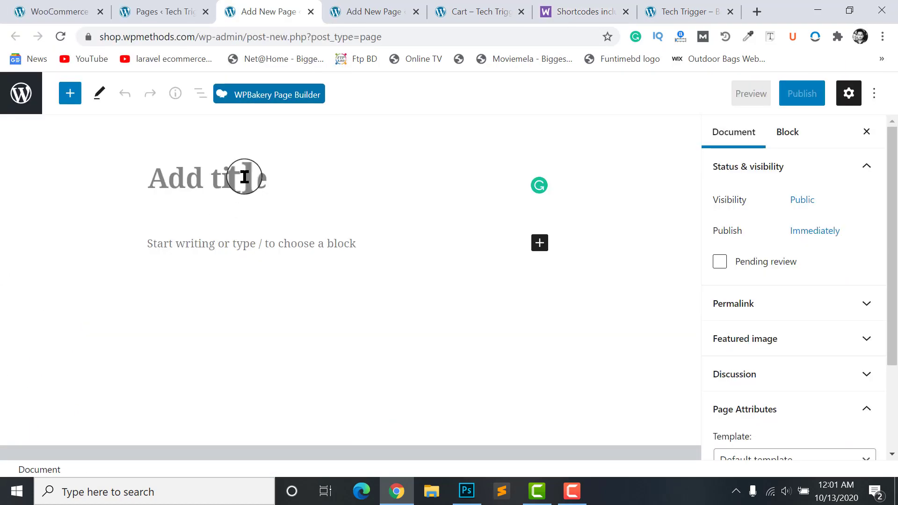
click(540, 243)
click(626, 364)
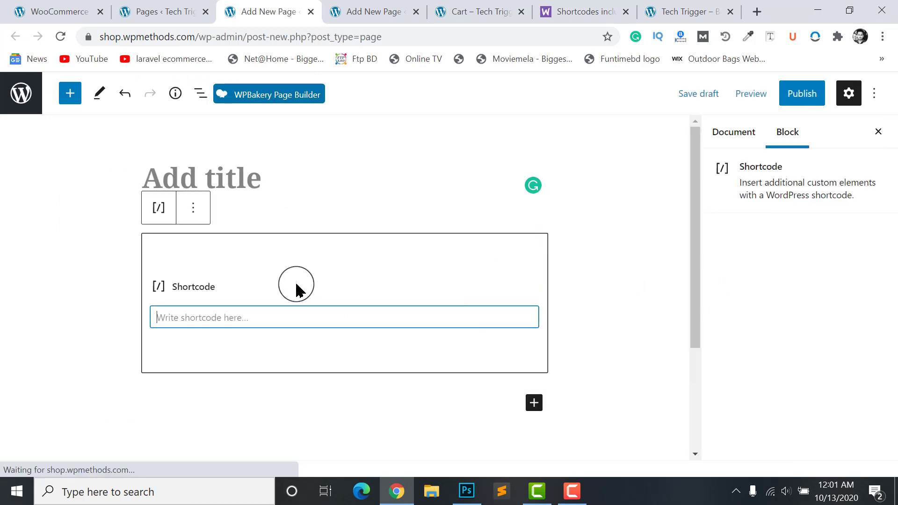
click(92, 310)
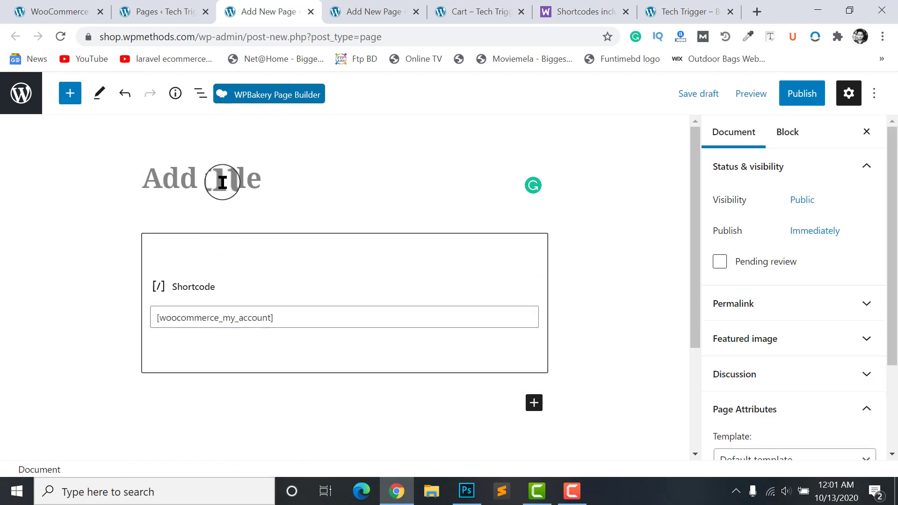
click(222, 182)
text(My Account)
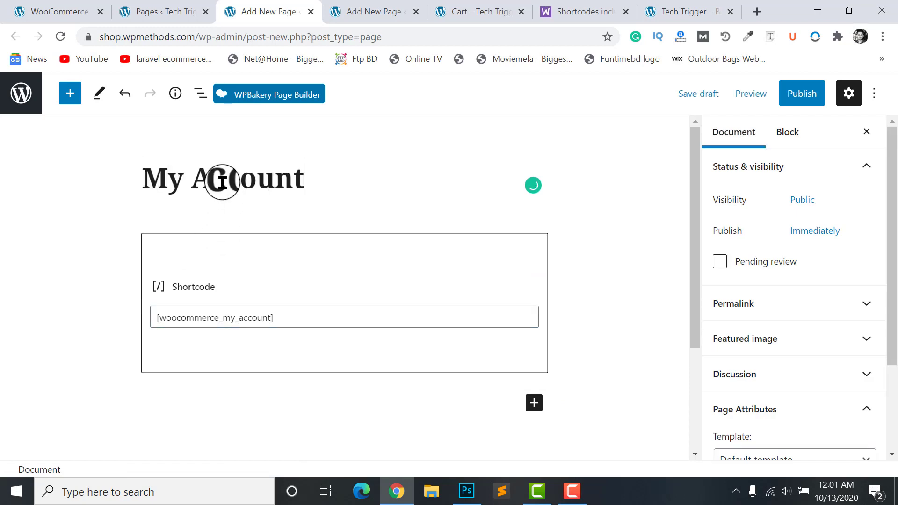
Step: Publish the My Account page and close its editor tab
click(731, 143)
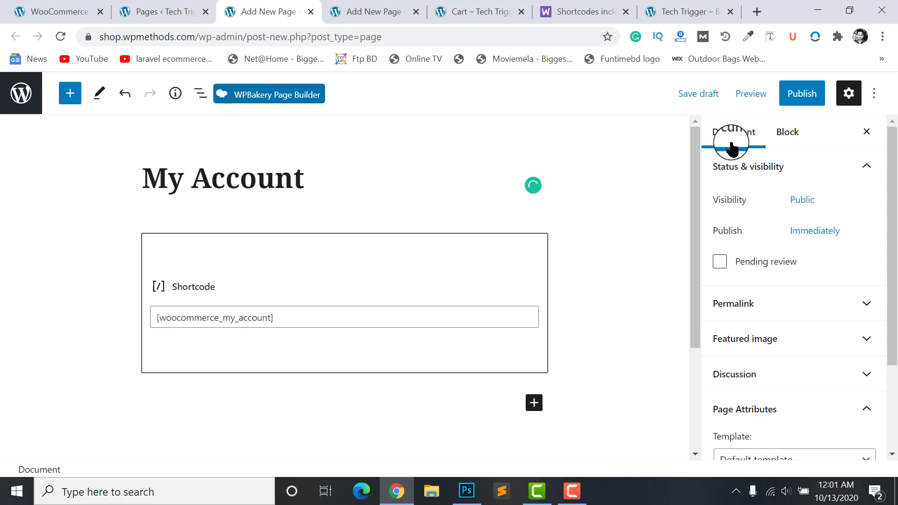
click(801, 94)
click(753, 93)
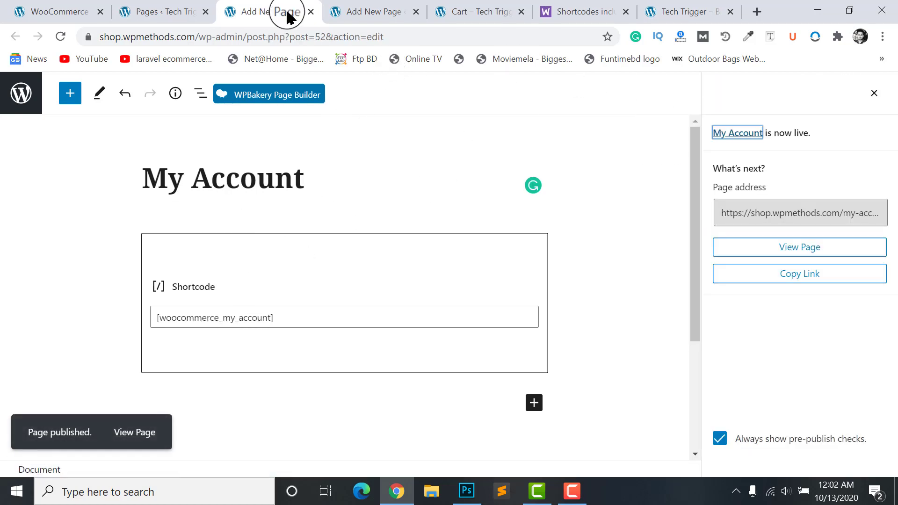
click(313, 11)
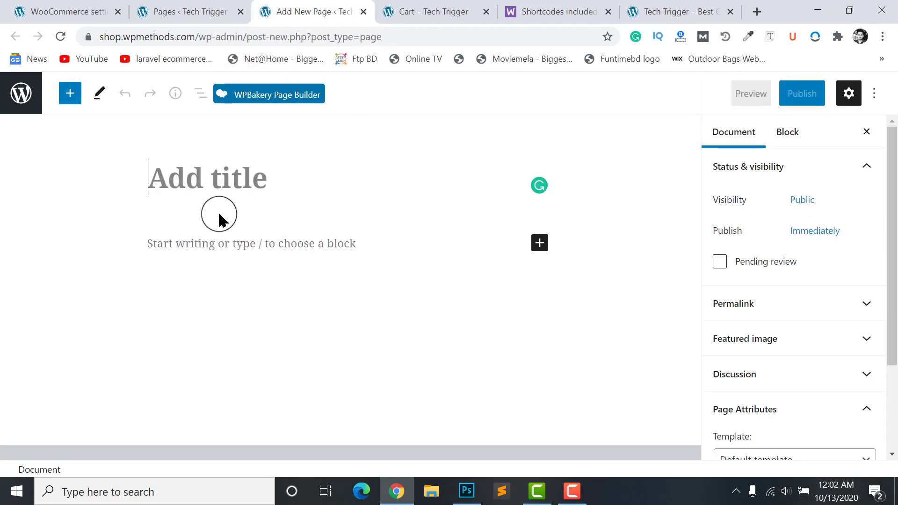
Step: Copy the [woocommerce_order_tracking] shortcode from the article's Page Shortcodes list
click(425, 12)
click(525, 9)
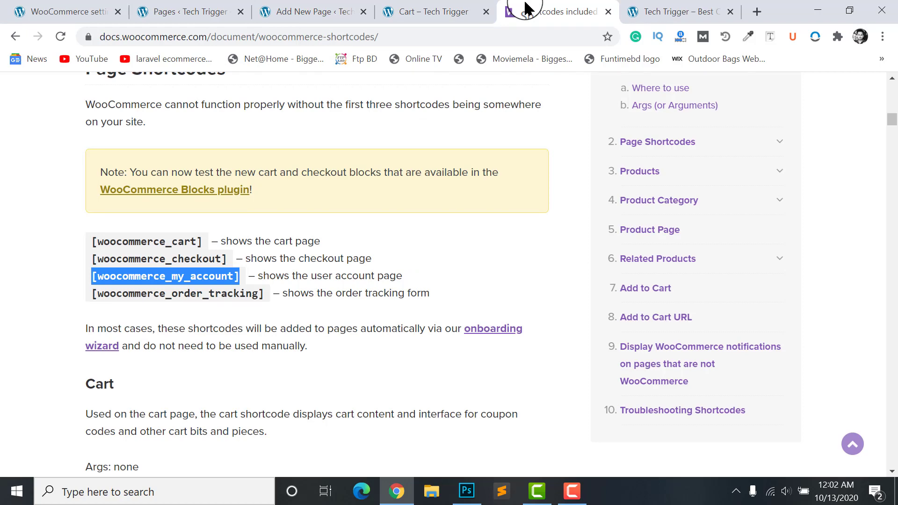
drag(91, 294, 266, 298)
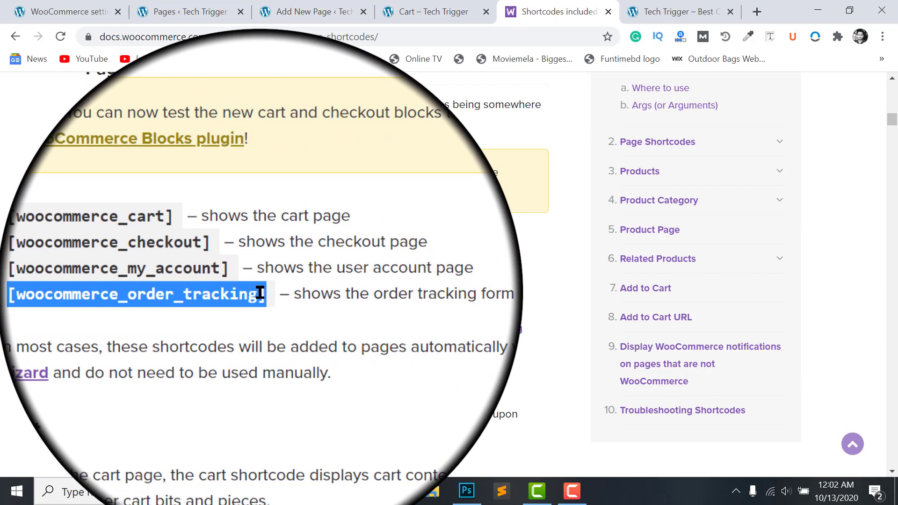
Step: Title the remaining blank page Order Tracking and add a Shortcode block containing [woocommerce_order_tracking]
click(315, 11)
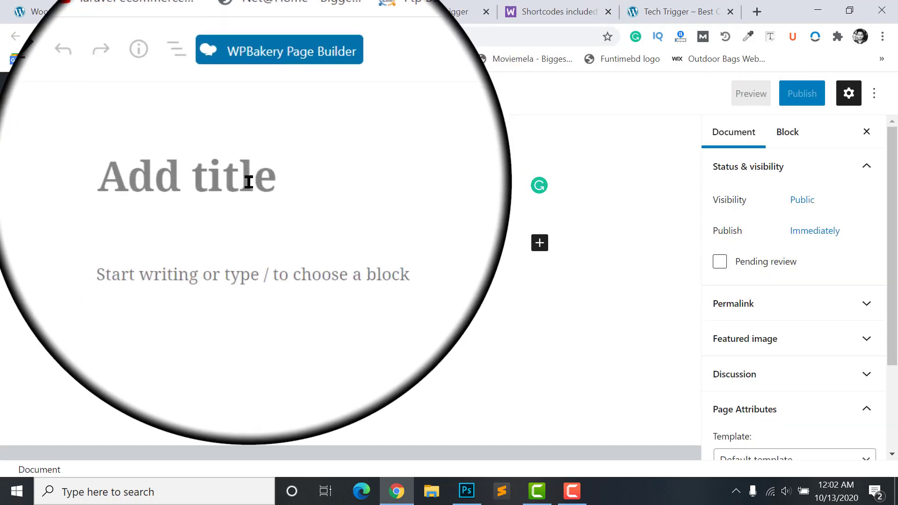
click(176, 270)
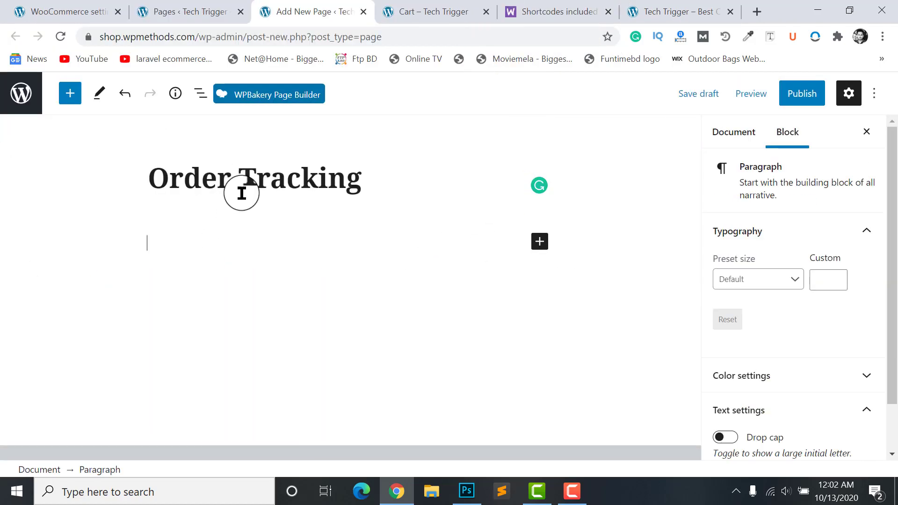
click(538, 241)
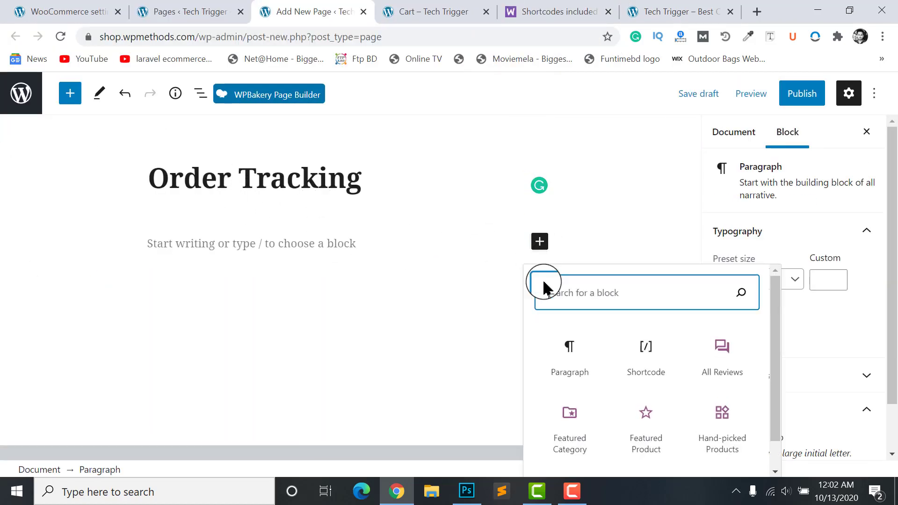
click(622, 357)
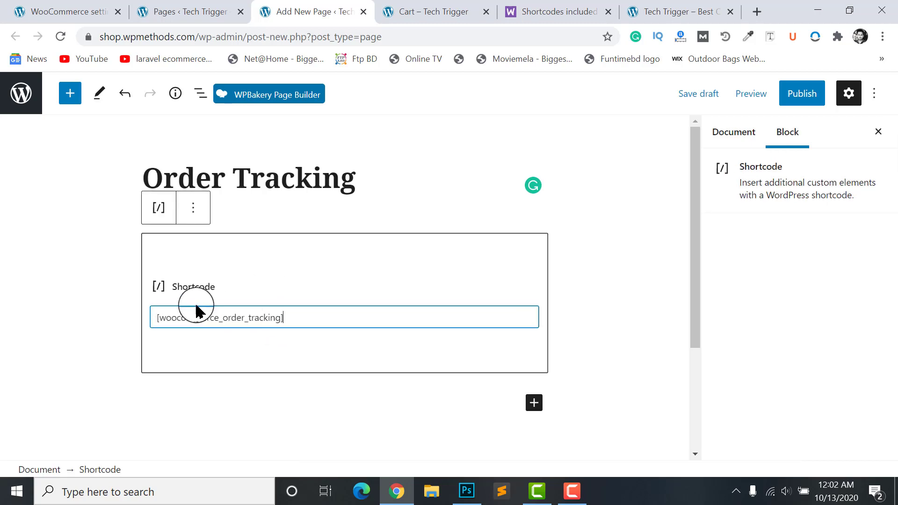
Step: Publish the Order Tracking page and close its editor tab
click(795, 94)
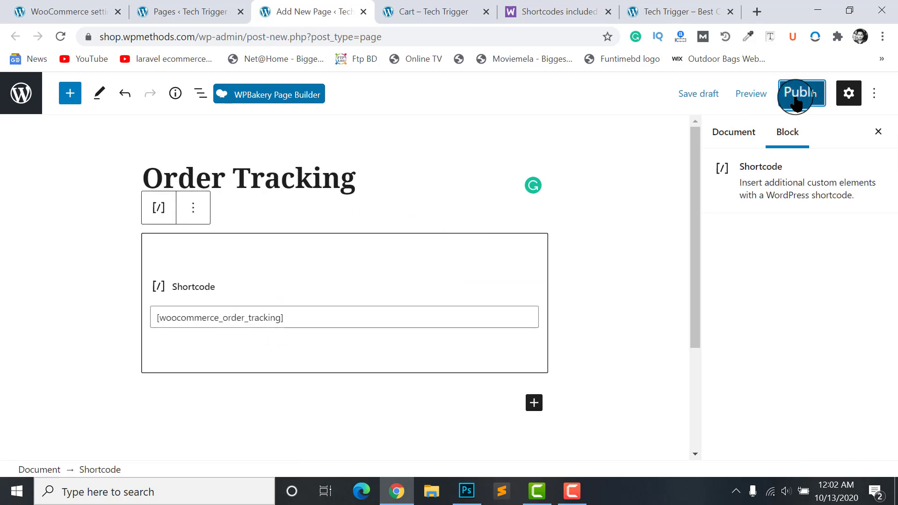
click(757, 93)
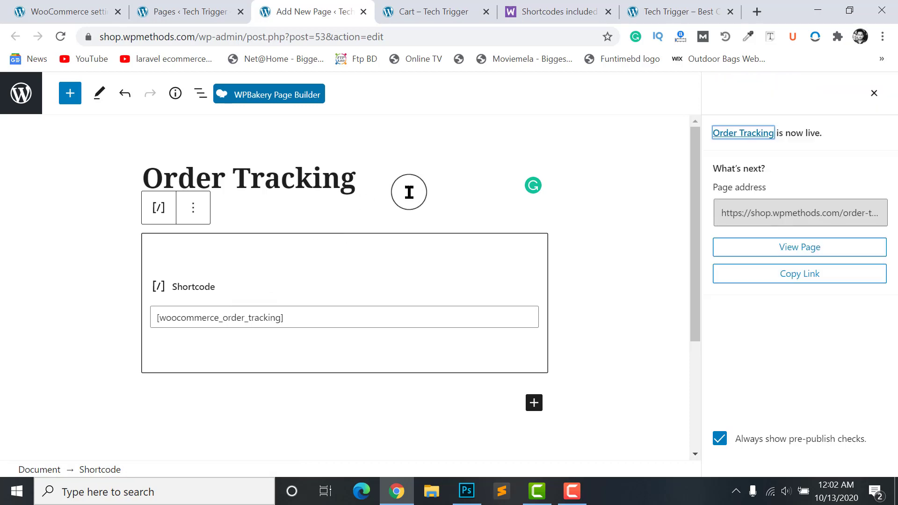
click(364, 13)
Step: Return to the WooCommerce Advanced settings and review the Page setup fields for the cart, checkout and account pages
click(86, 11)
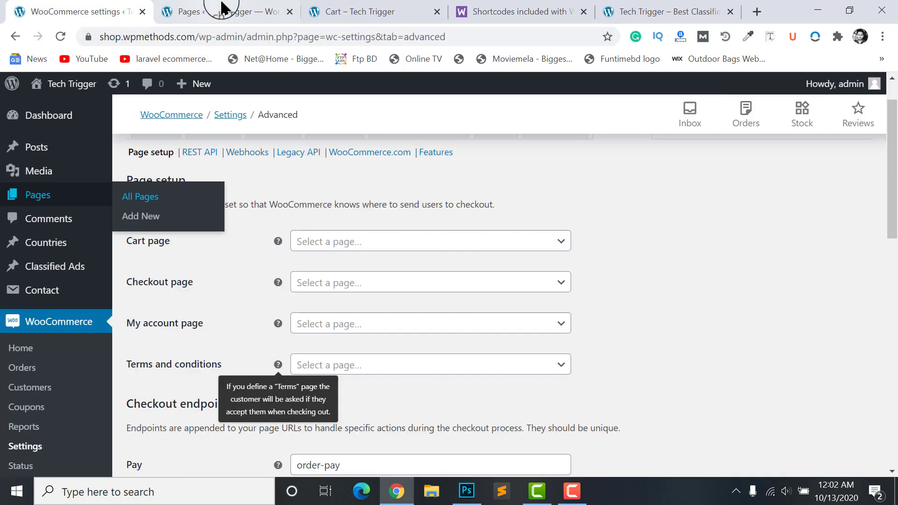
scroll(341, 234, up, 1)
scroll(19, 140, down, 2)
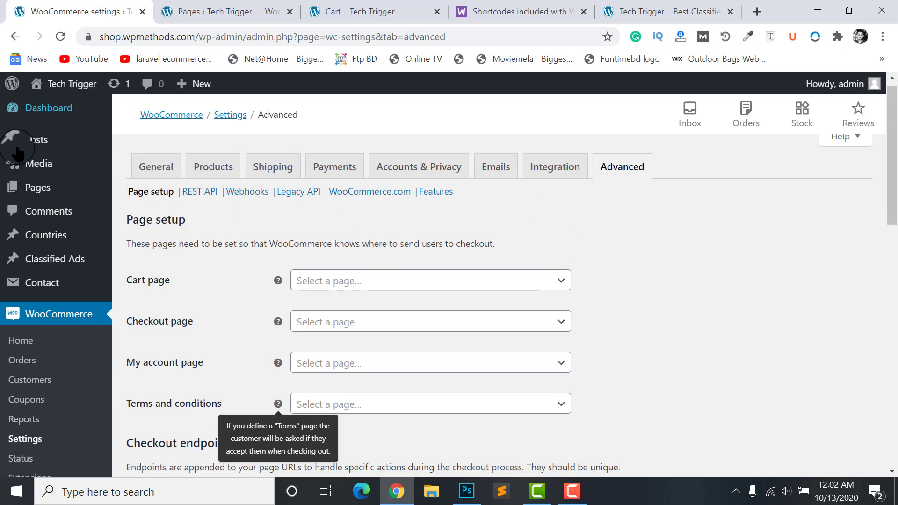
Step: Reload the WooCommerce Advanced settings and assign Cart as the cart page
scroll(641, 337, up, 2)
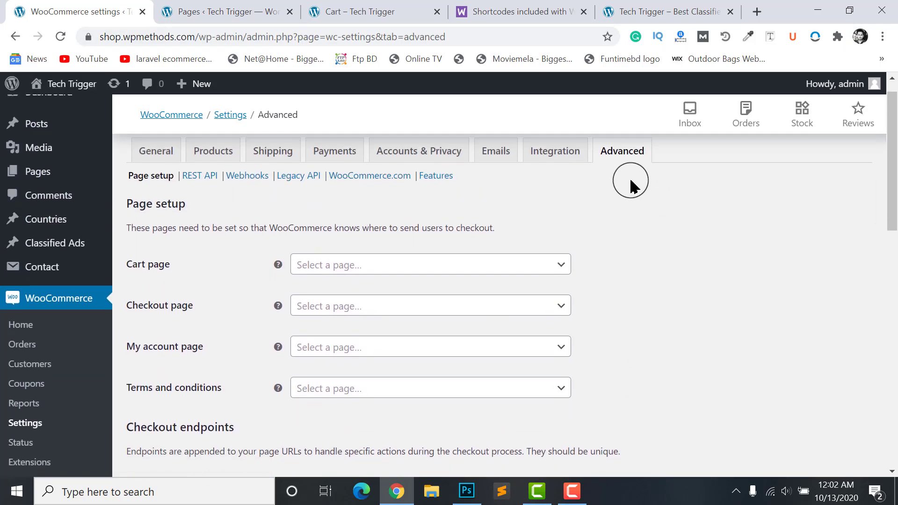
click(60, 37)
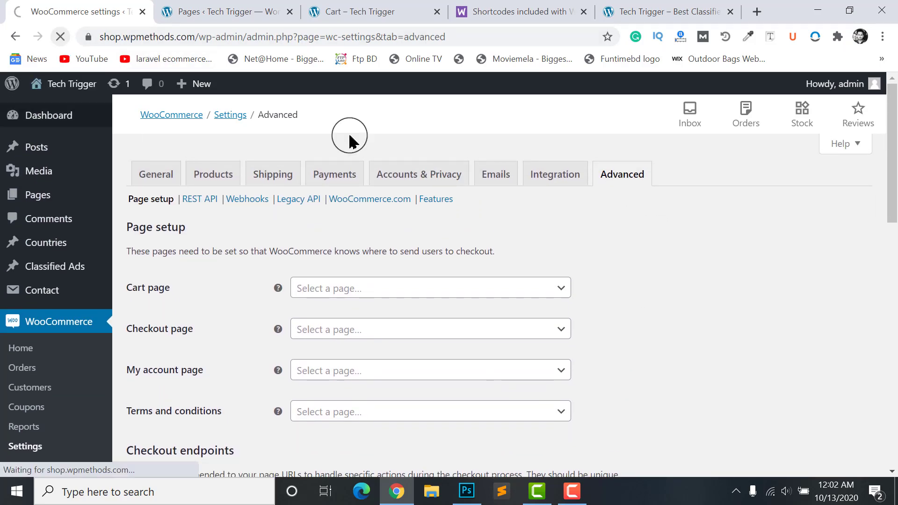
scroll(351, 290, down, 1)
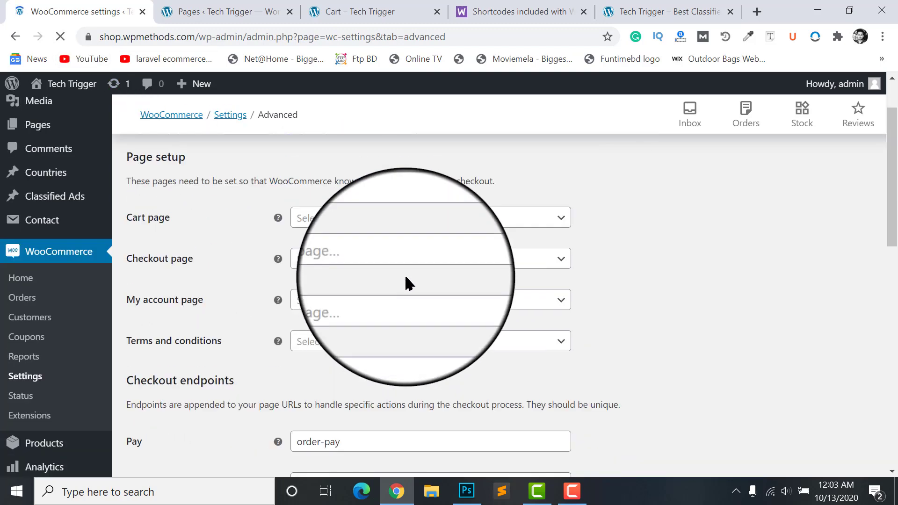
click(335, 225)
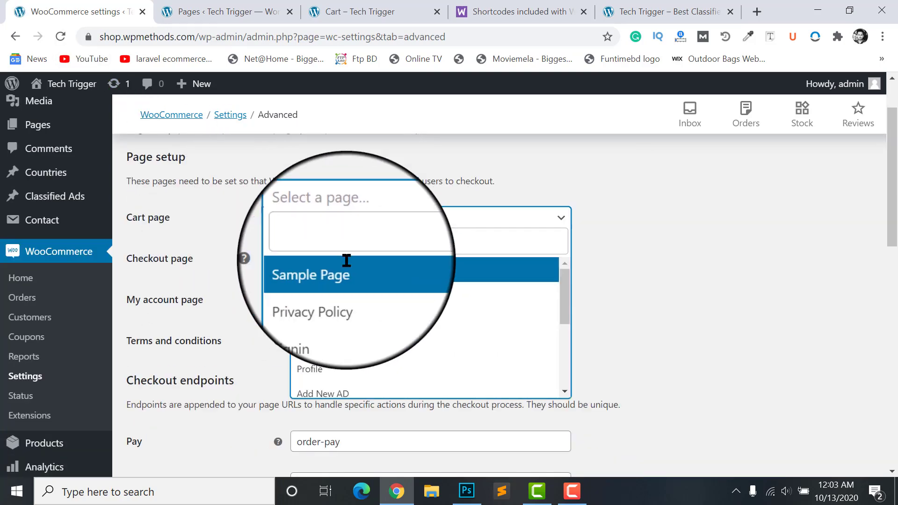
scroll(320, 364, down, 3)
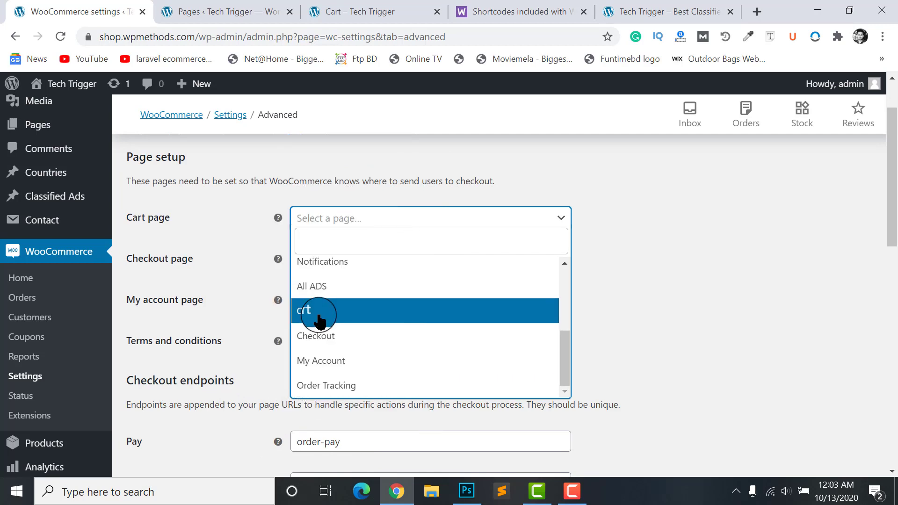
click(314, 311)
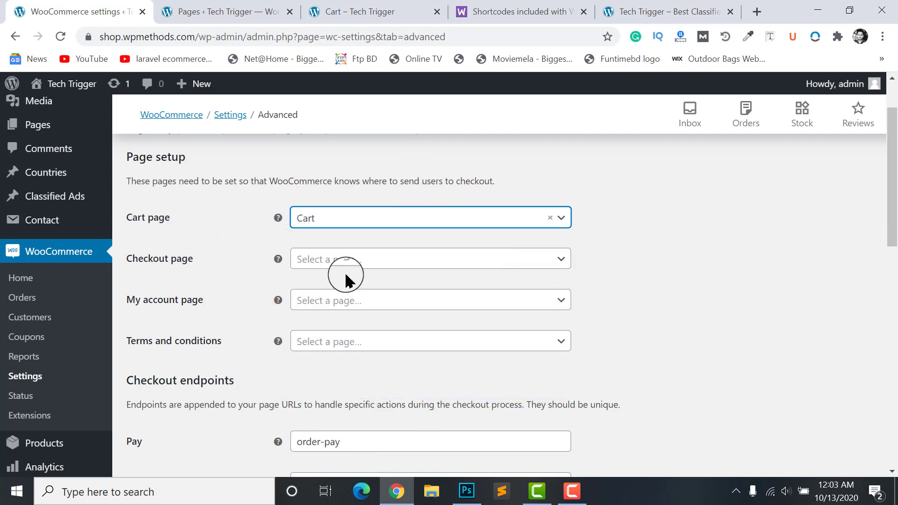
Step: Assign Checkout as the checkout page and My Account as the my account page
click(365, 260)
scroll(323, 374, down, 5)
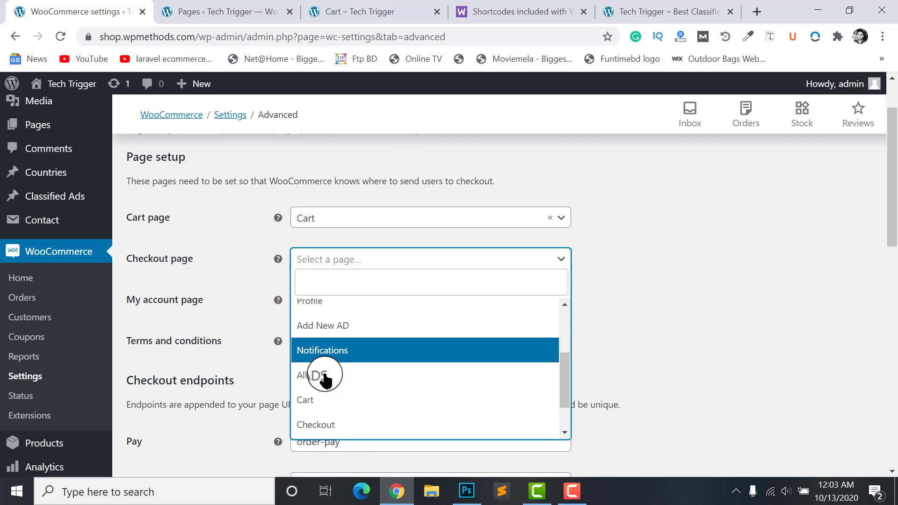
click(335, 377)
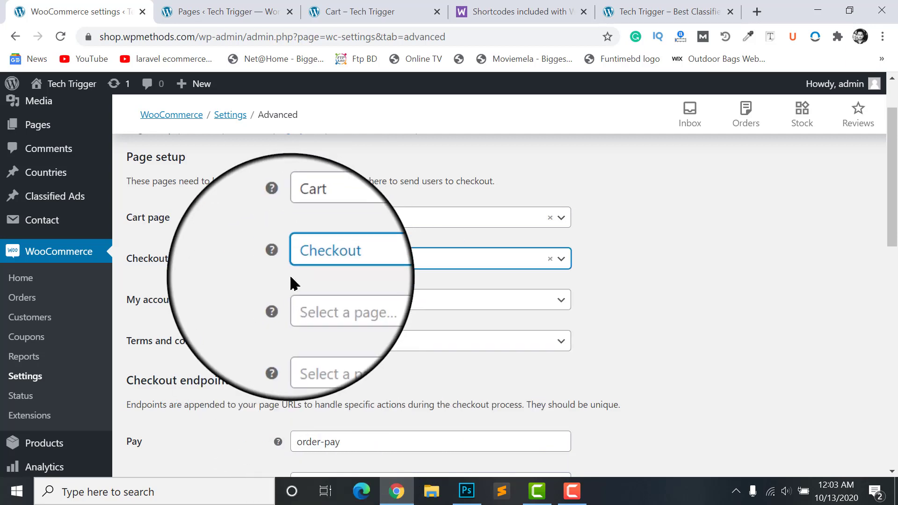
click(341, 300)
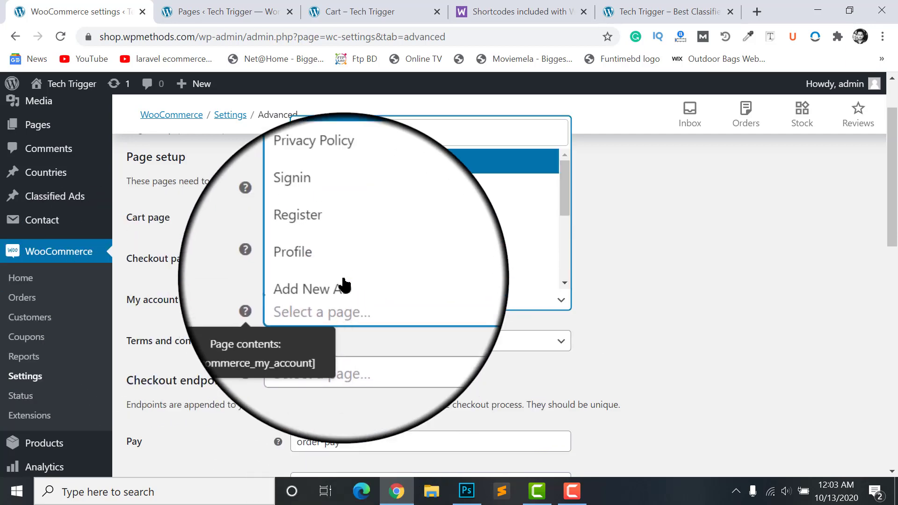
scroll(349, 196, down, 4)
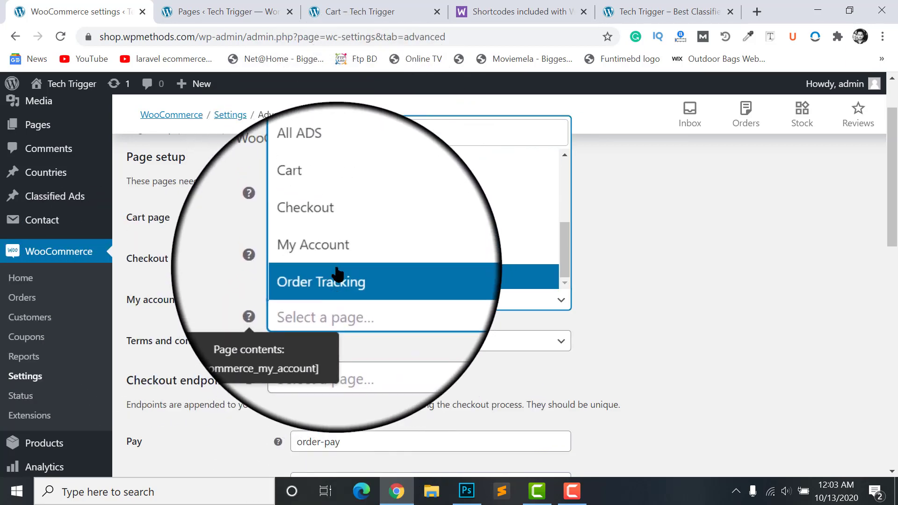
click(337, 262)
scroll(613, 343, down, 2)
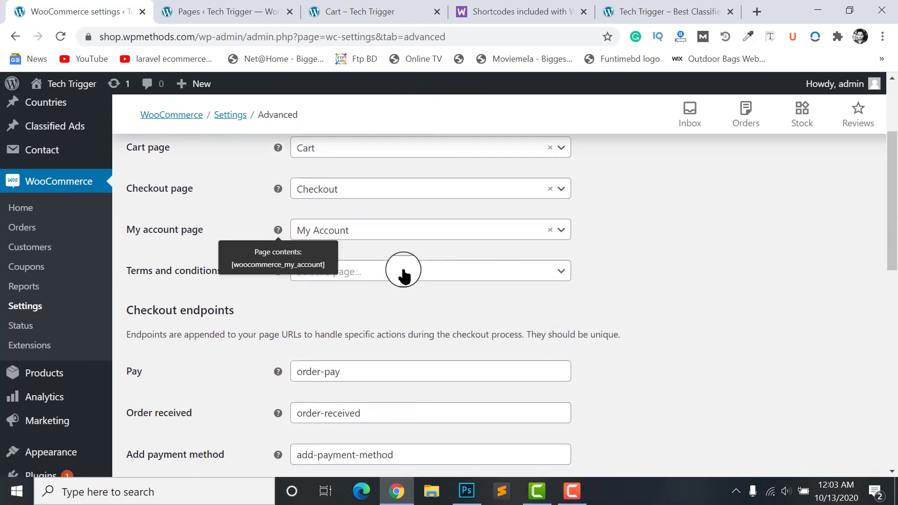
Step: Save the page setup changes in the WooCommerce Advanced settings
click(397, 273)
click(136, 287)
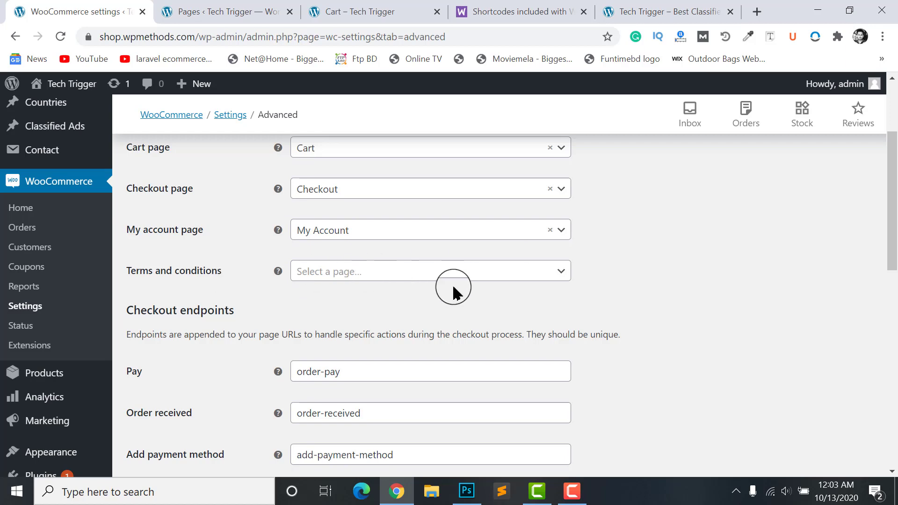
scroll(456, 289, down, 10)
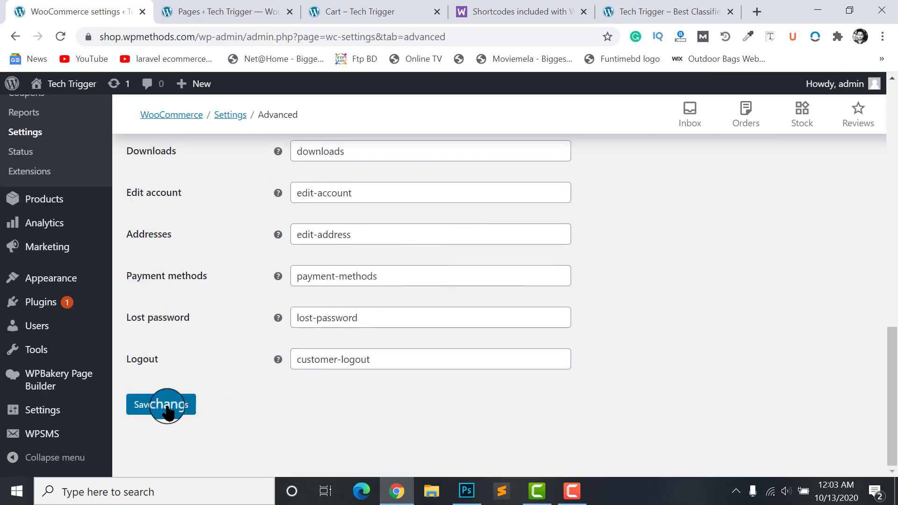
click(168, 407)
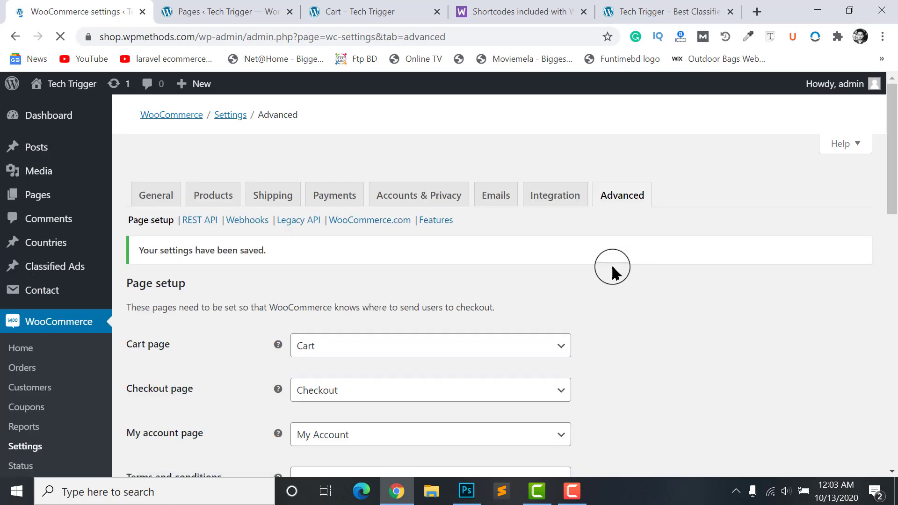
Step: Review the saved page assignments and check the live Cart page on the site
scroll(530, 223, down, 3)
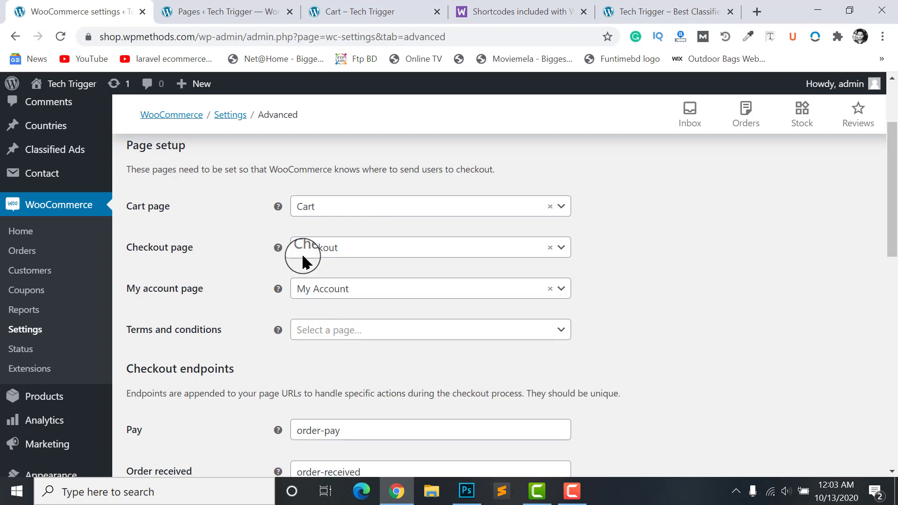
click(220, 11)
click(366, 10)
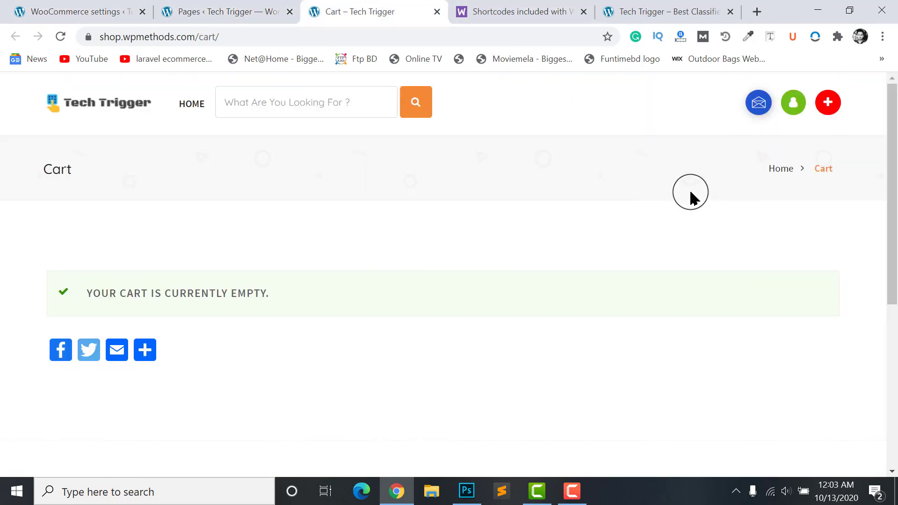
click(107, 11)
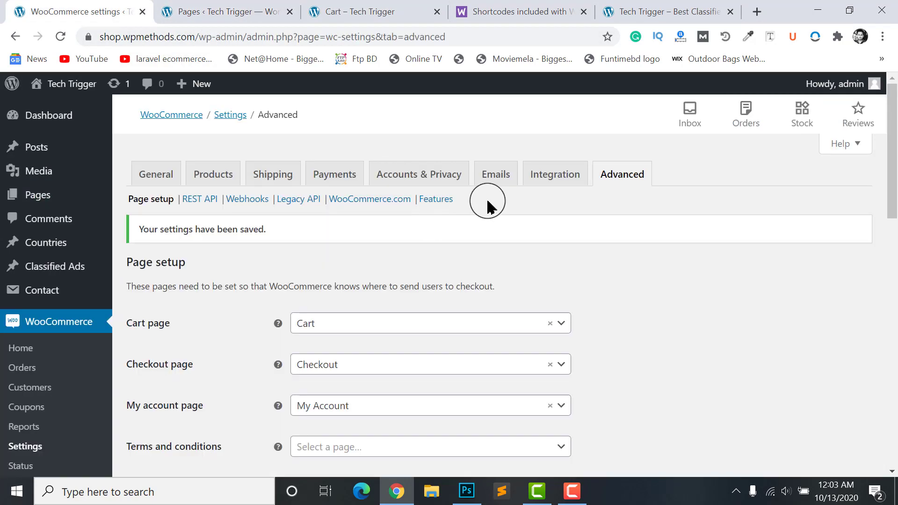
scroll(320, 304, down, 3)
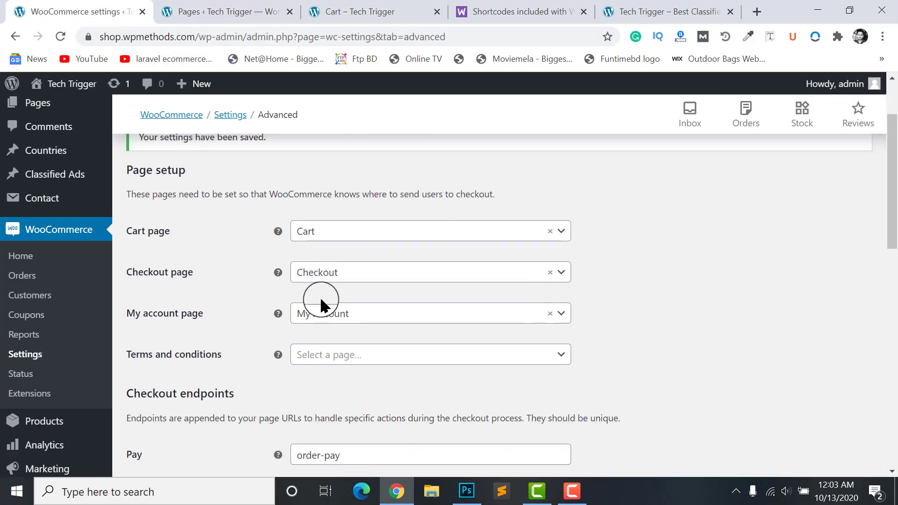
scroll(321, 304, up, 3)
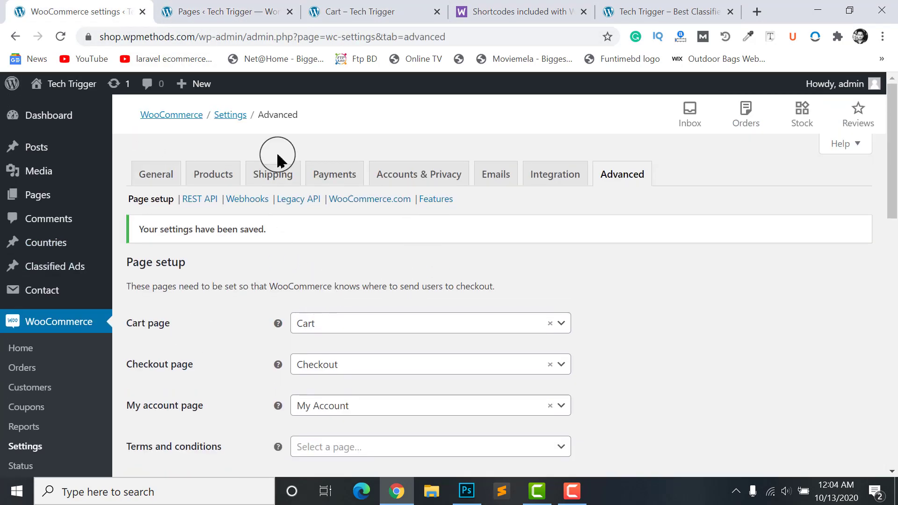
Step: Start creating a new WooCommerce product and dismiss the guided product tour
scroll(267, 255, down, 5)
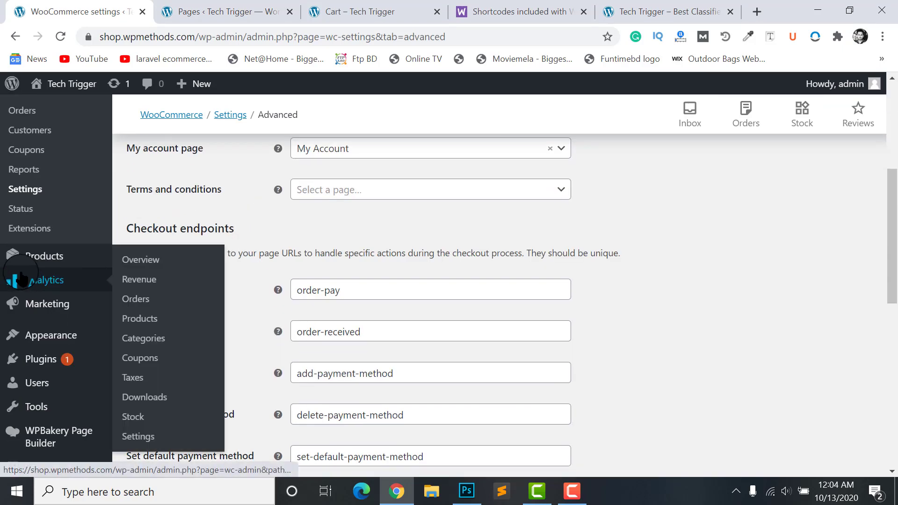
mouse_move(12, 261)
click(40, 258)
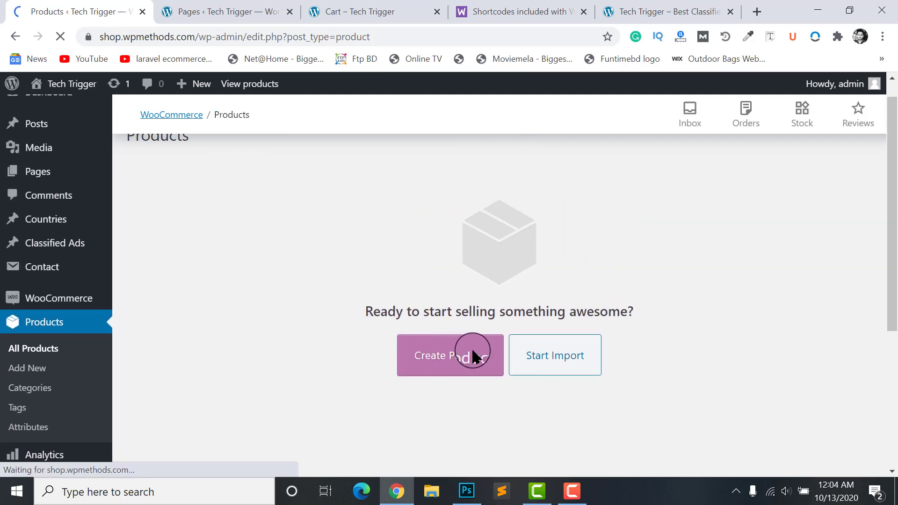
click(423, 353)
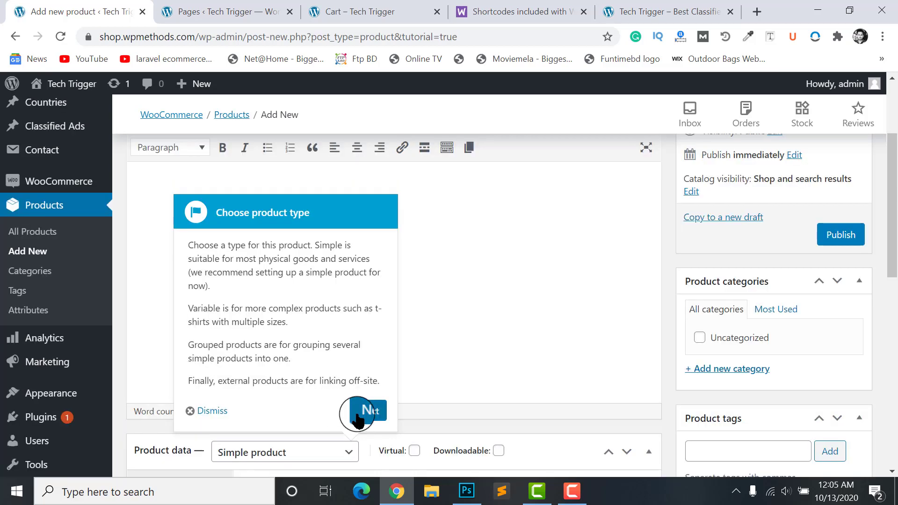
click(365, 411)
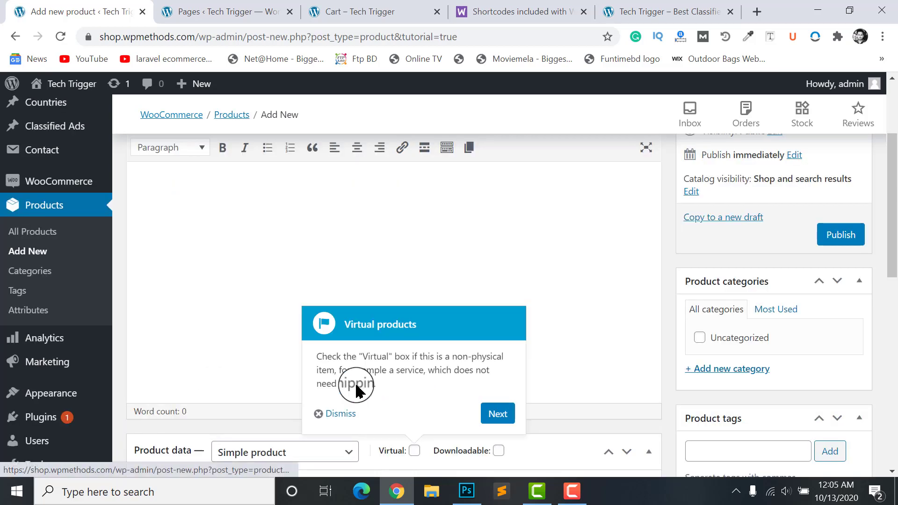
click(343, 412)
scroll(476, 337, up, 3)
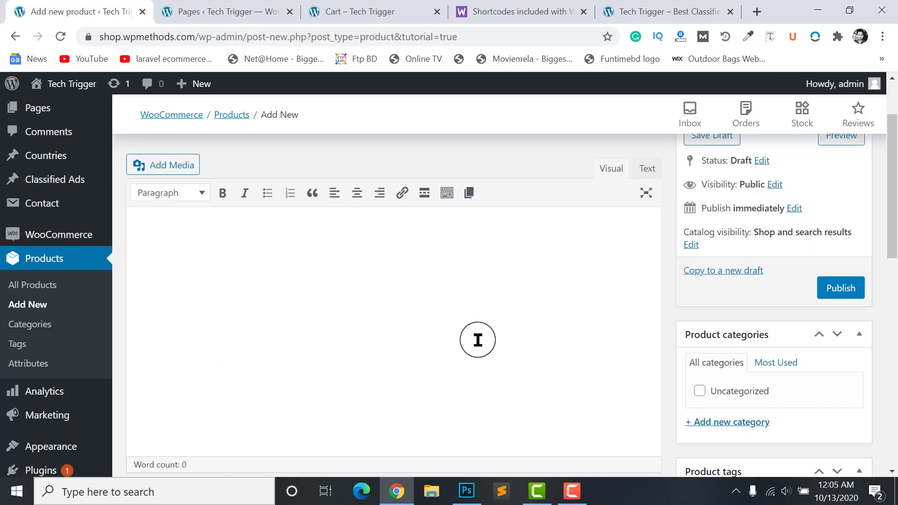
scroll(477, 337, down, 4)
scroll(518, 374, up, 4)
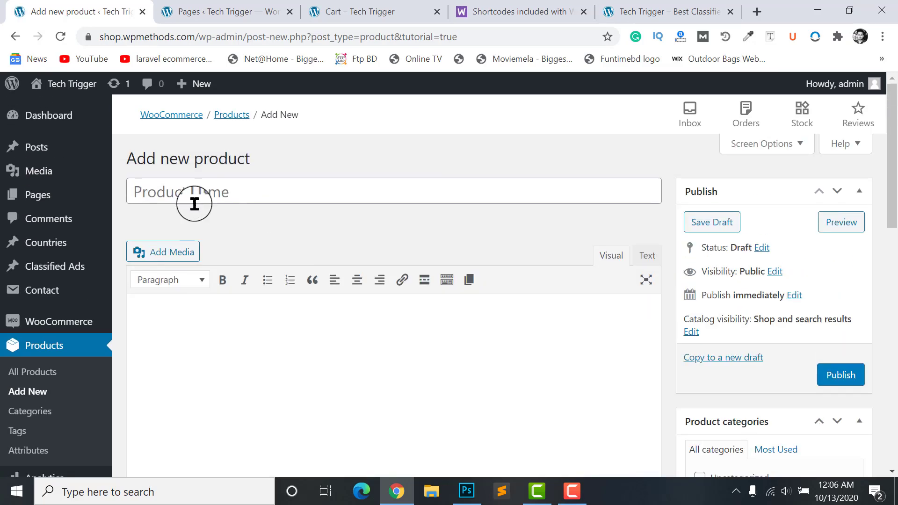
Step: Name the new product Individual, copying the package title from the AdForest demo's Packages and Pricing page
click(200, 186)
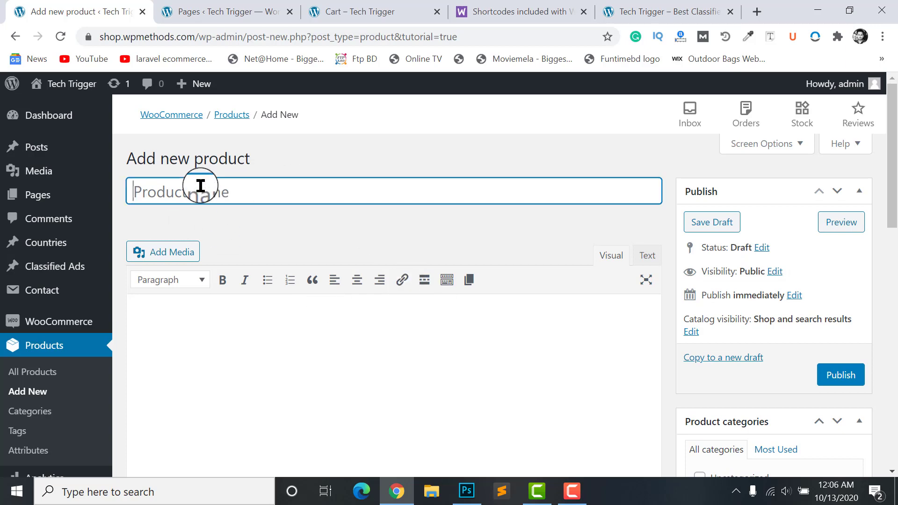
click(350, 9)
double_click(157, 267)
key(ctrl+c)
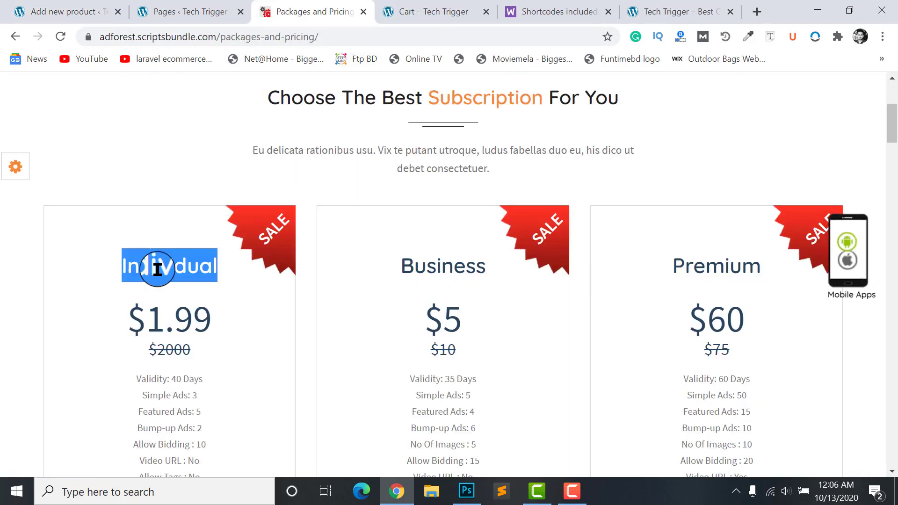
click(82, 9)
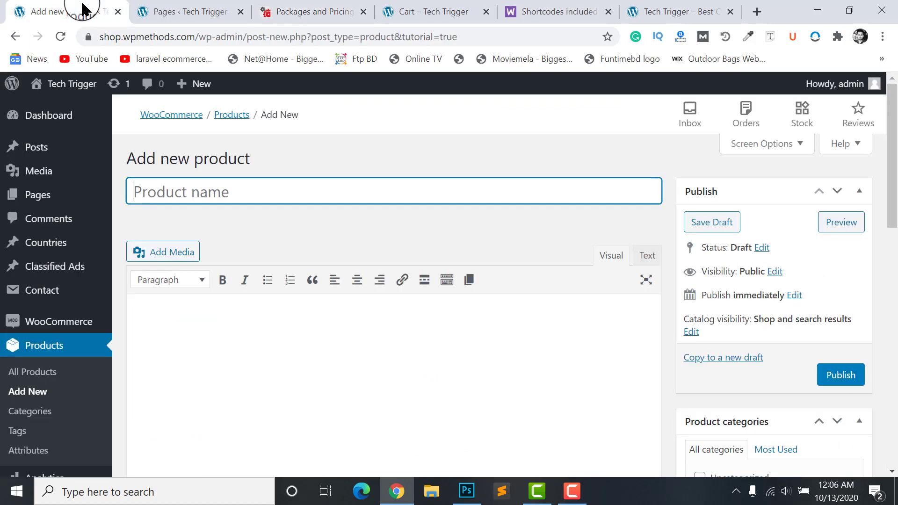
key(ctrl+v)
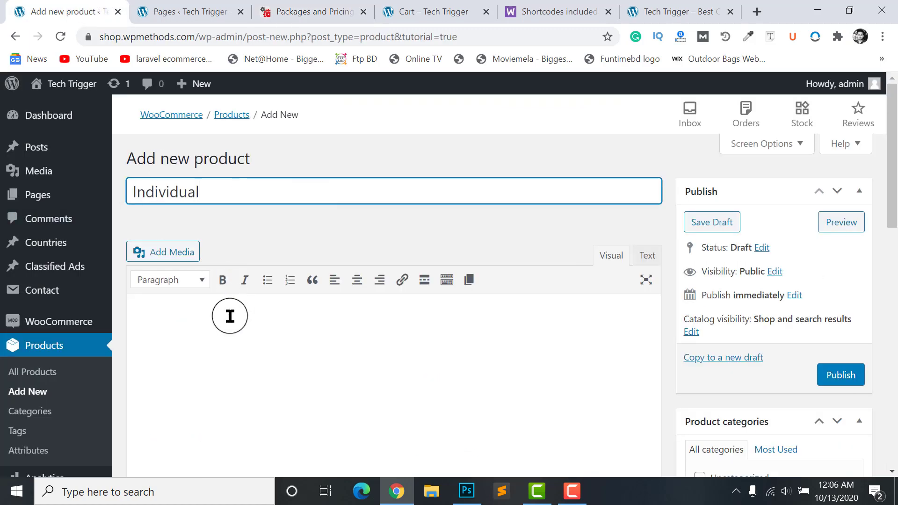
Step: Set the Individual product's regular price to 120 and its sale price to 100 in the product data
scroll(240, 358, down, 1)
scroll(270, 301, down, 8)
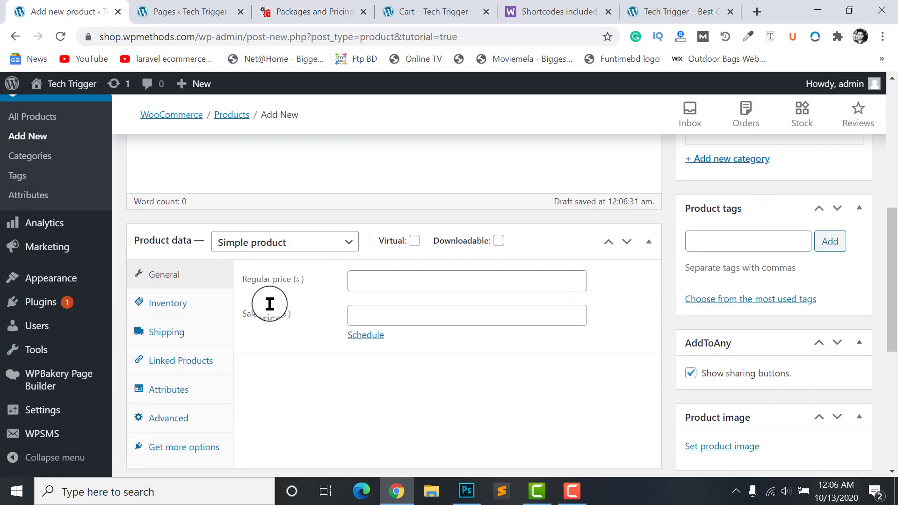
scroll(348, 285, up, 2)
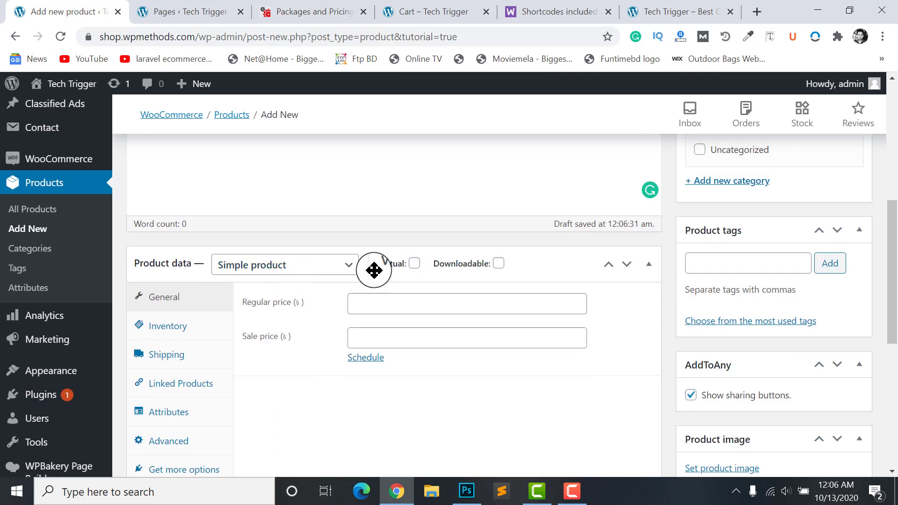
click(376, 307)
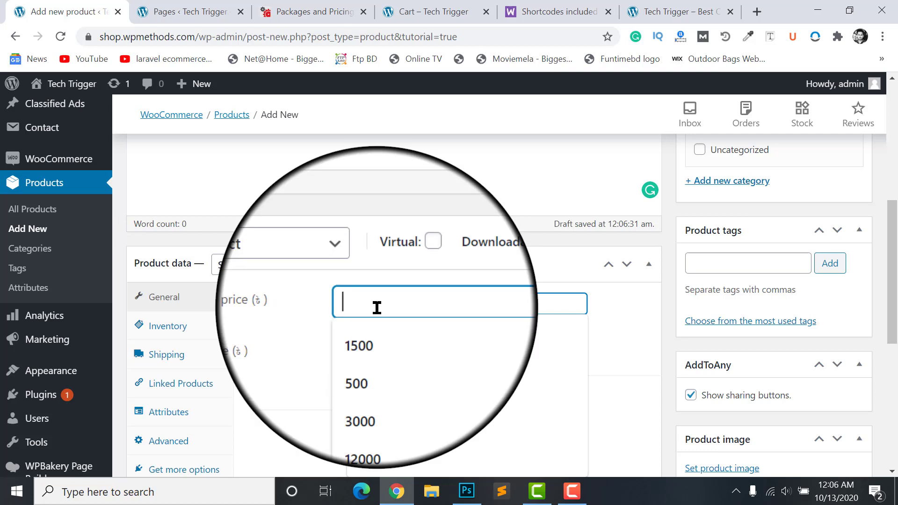
text(120)
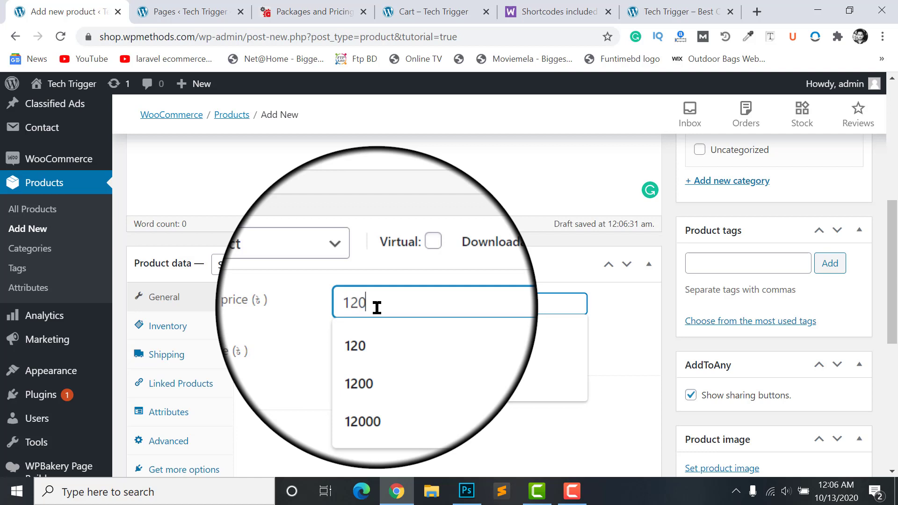
click(372, 338)
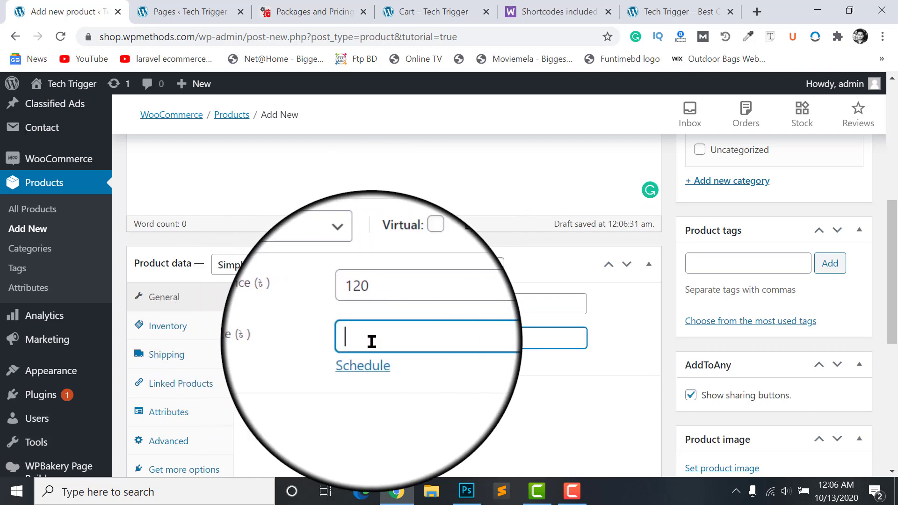
text(100)
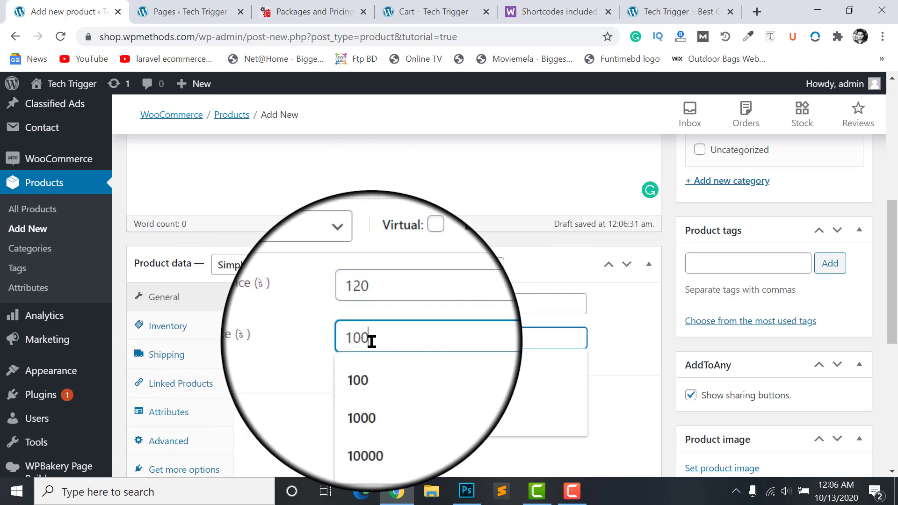
Step: Check the new Individual product's form and publish the product
click(299, 376)
scroll(369, 351, up, 6)
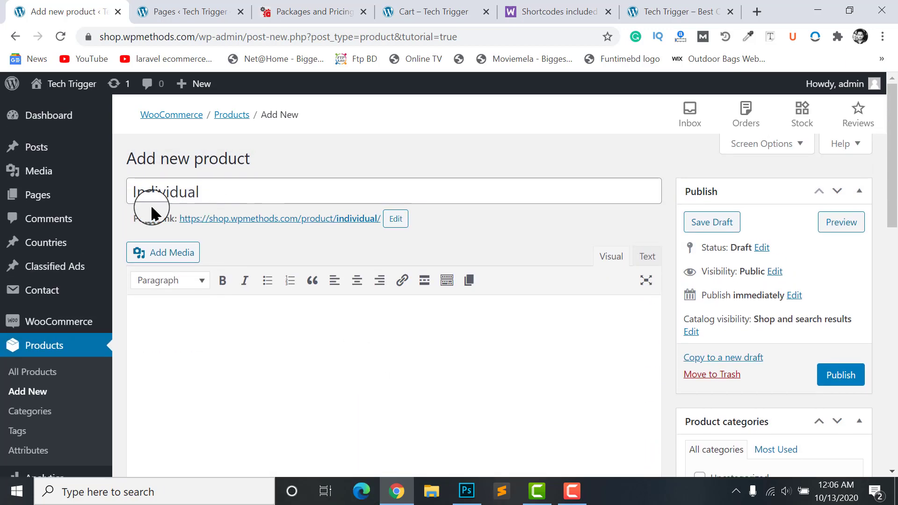
scroll(772, 353, down, 5)
scroll(511, 344, down, 6)
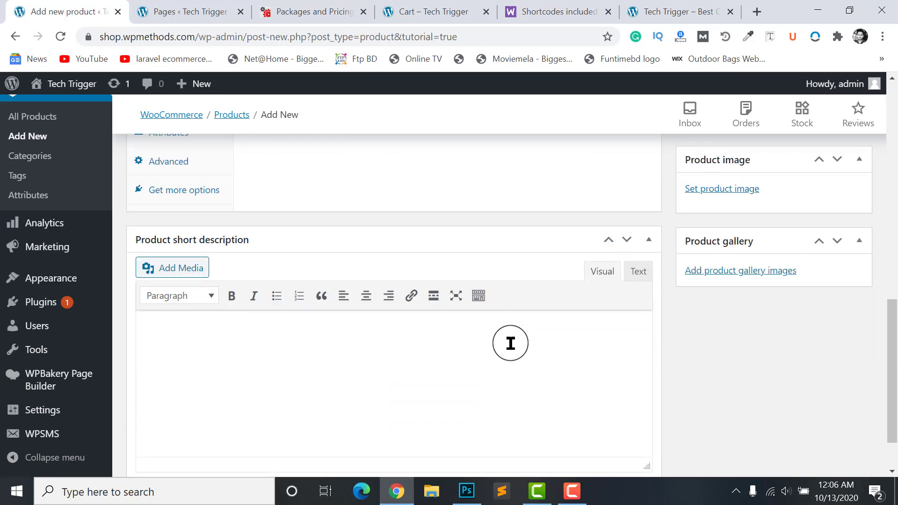
scroll(527, 341, up, 12)
click(840, 370)
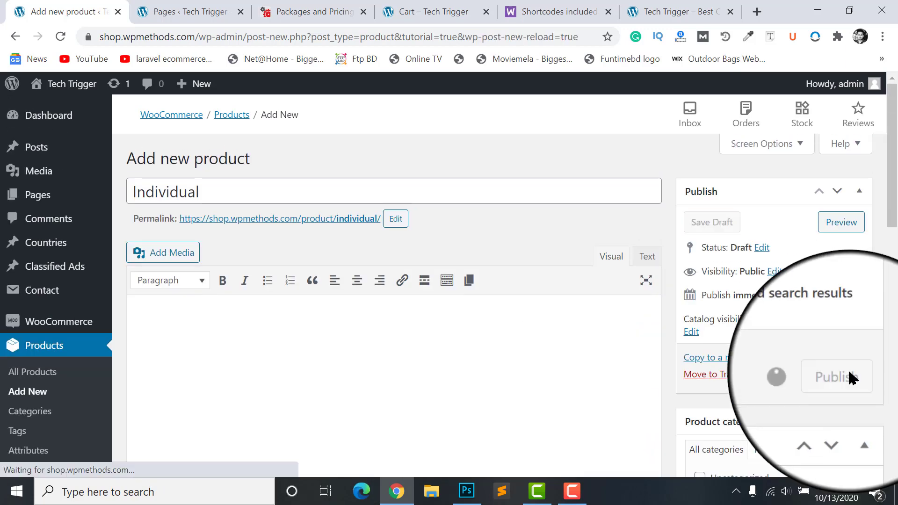
Step: Open two blank new-product forms in separate browser tabs
right_click(242, 163)
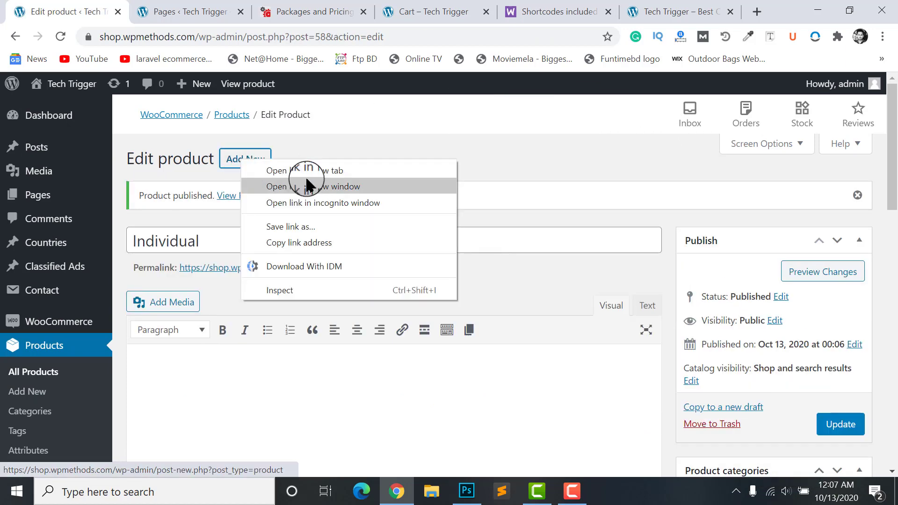
click(305, 172)
right_click(246, 163)
click(299, 172)
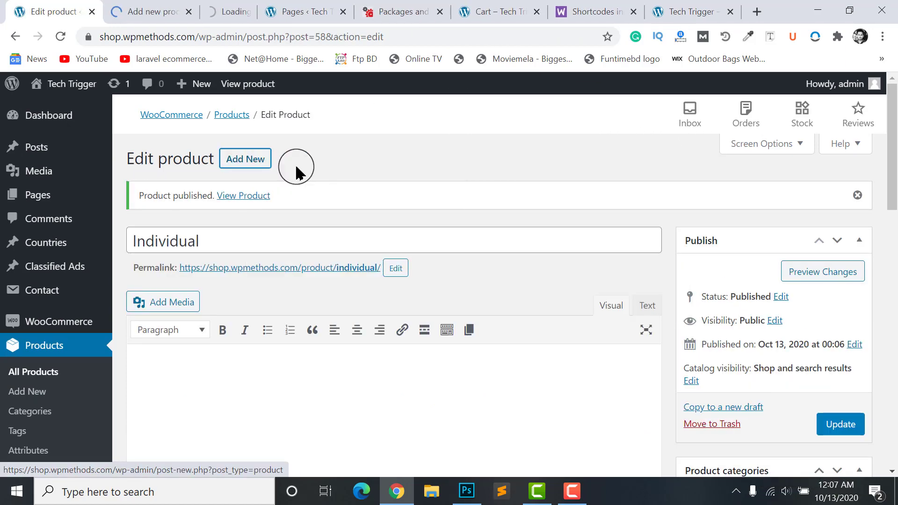
Step: Name the first blank product Business, copying the package title from the AdForest demo's Packages and Pricing page
click(140, 8)
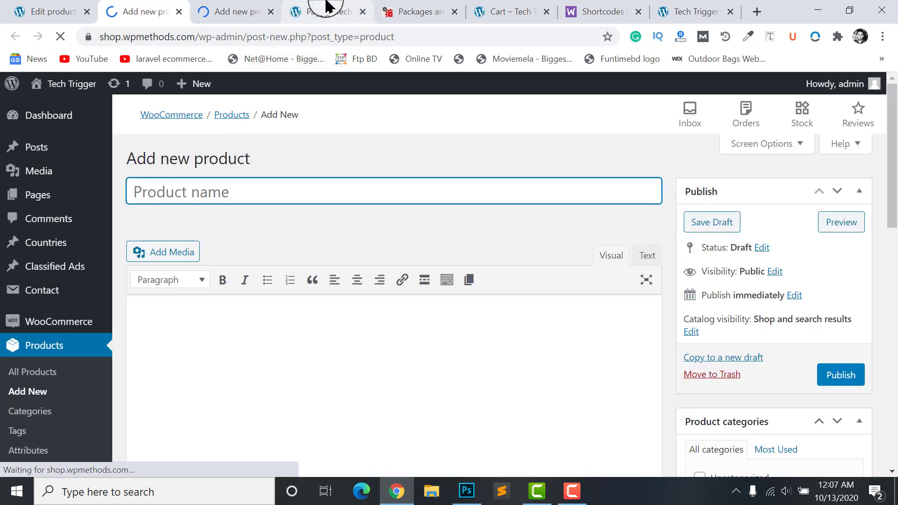
click(411, 11)
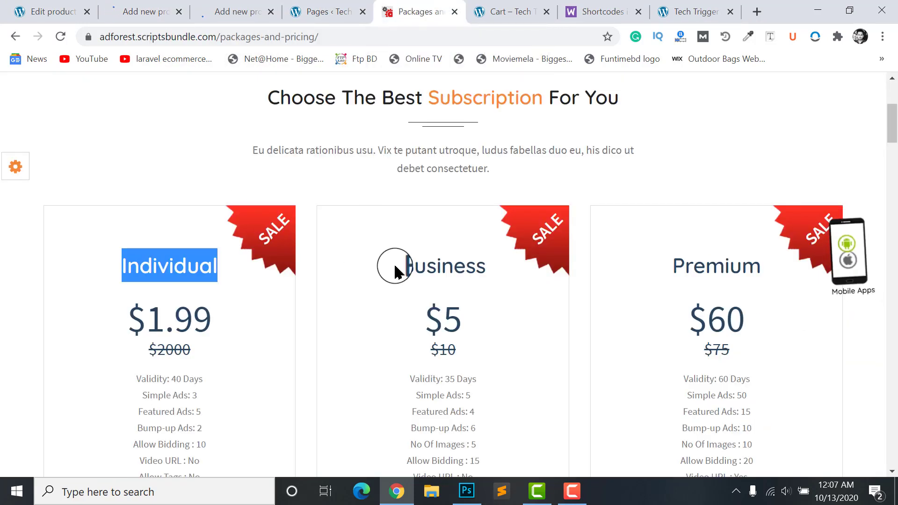
drag(398, 266, 488, 273)
key(ctrl+c)
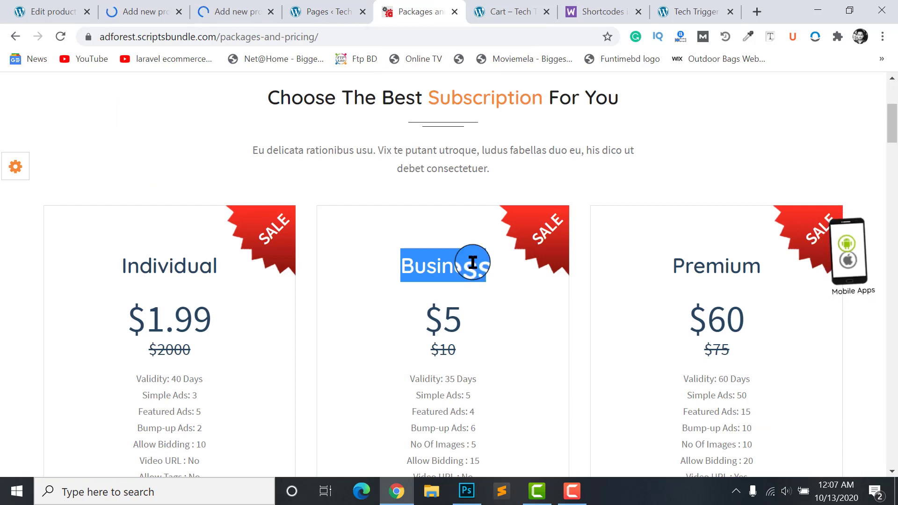
click(141, 10)
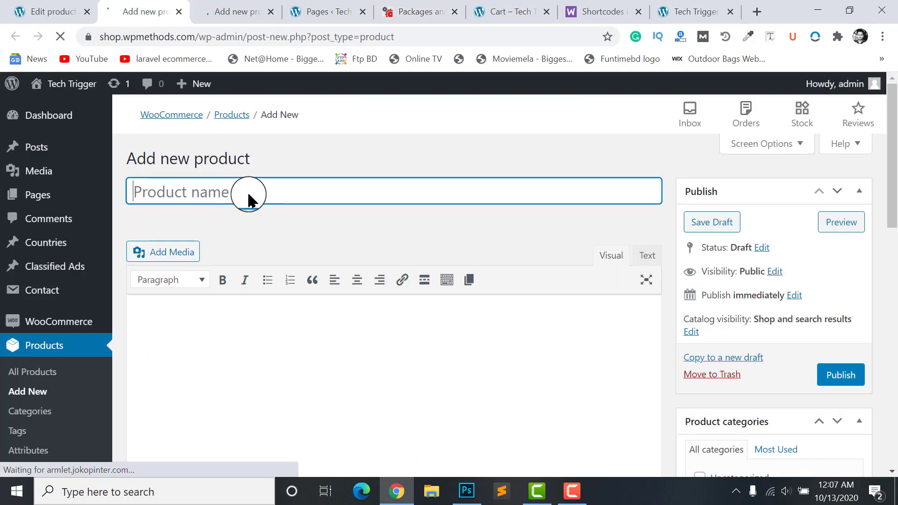
key(ctrl+v)
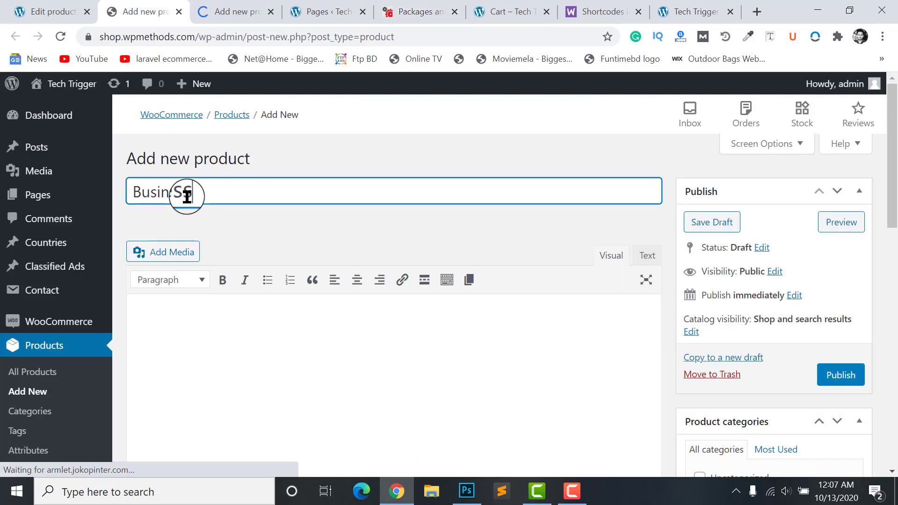
click(230, 372)
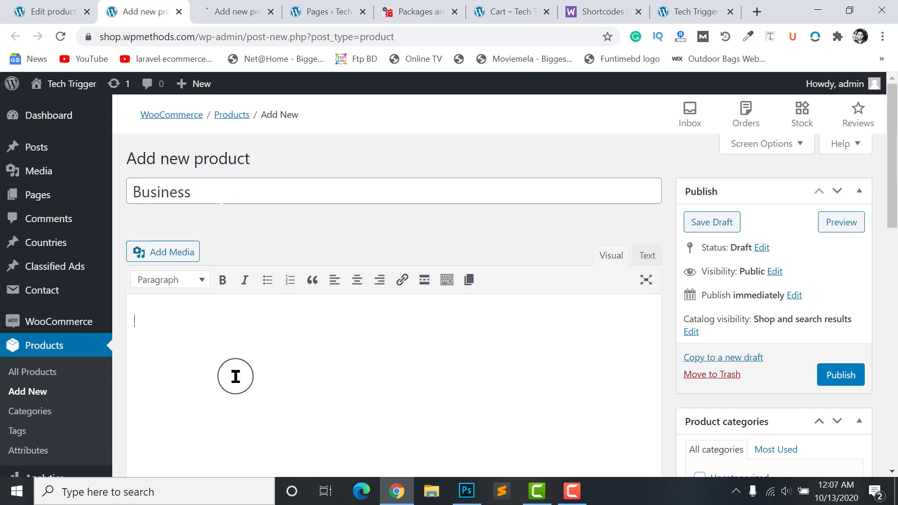
Step: Set the Business product's regular price to 500 and sale price to 450, and publish it
scroll(500, 336, down, 10)
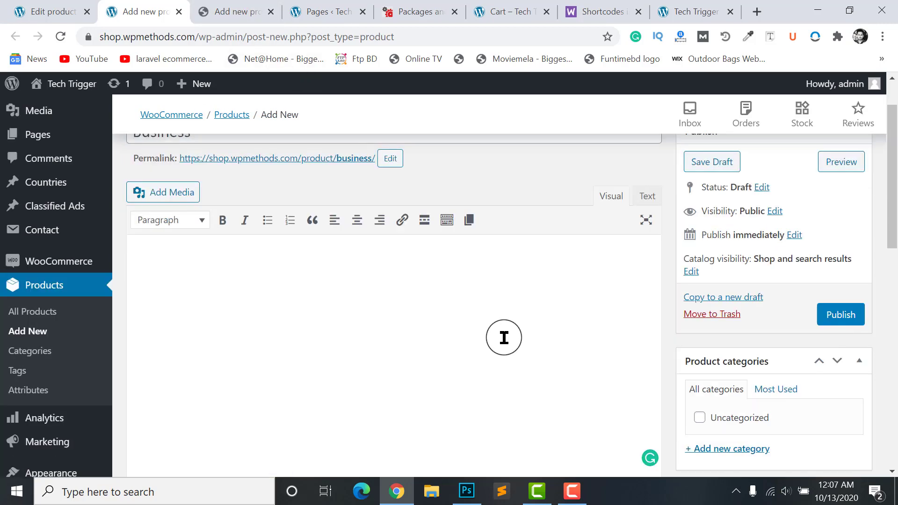
click(378, 203)
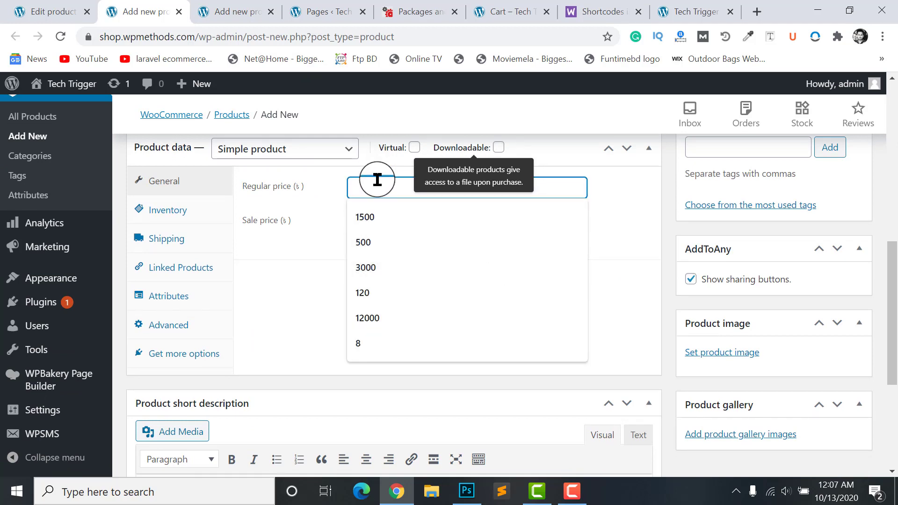
text(500)
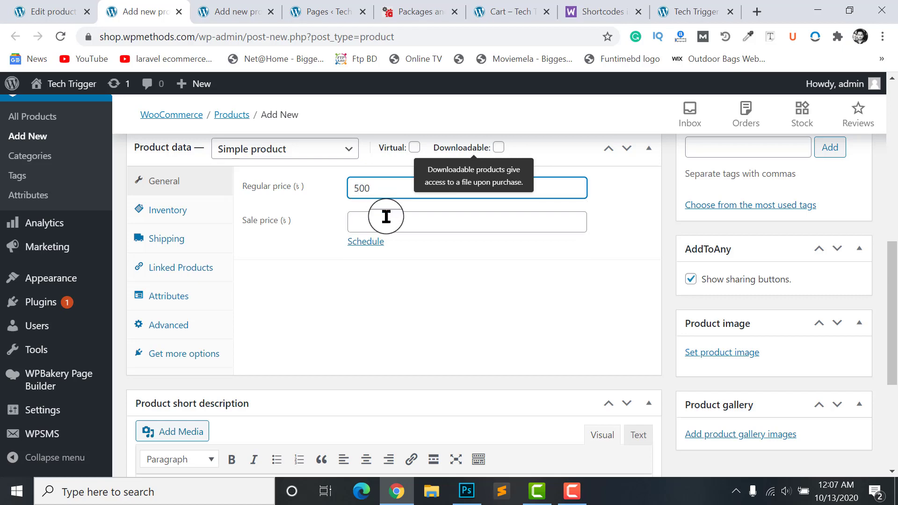
click(386, 216)
text(450)
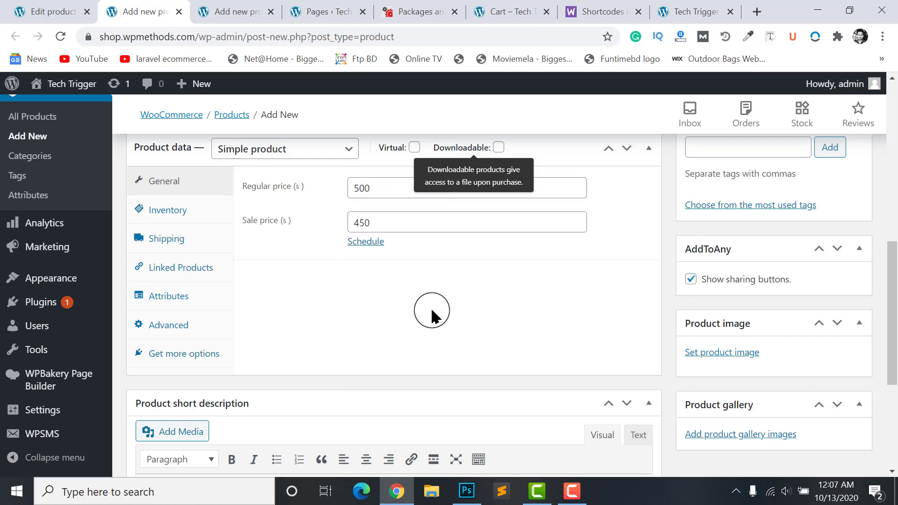
scroll(681, 240, up, 6)
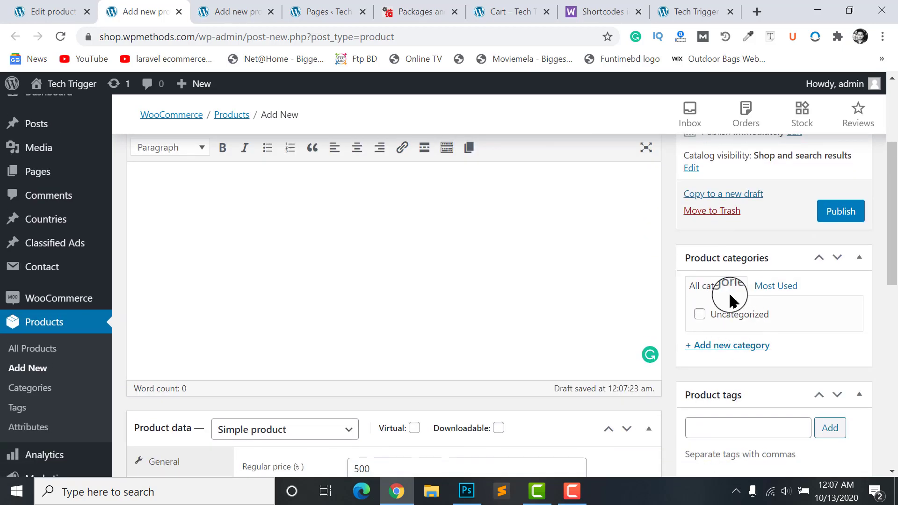
click(825, 219)
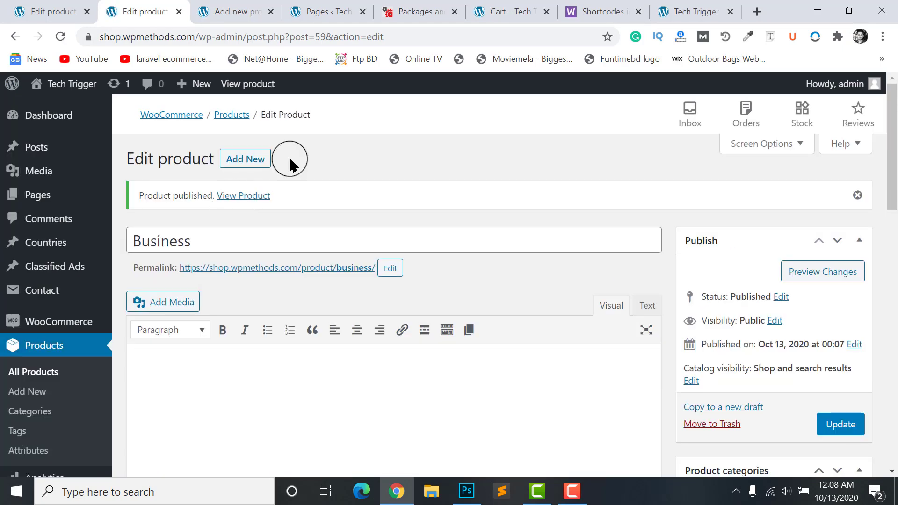
Step: Name the remaining blank product Premium, copying the package title from the AdForest demo's pricing page
click(222, 8)
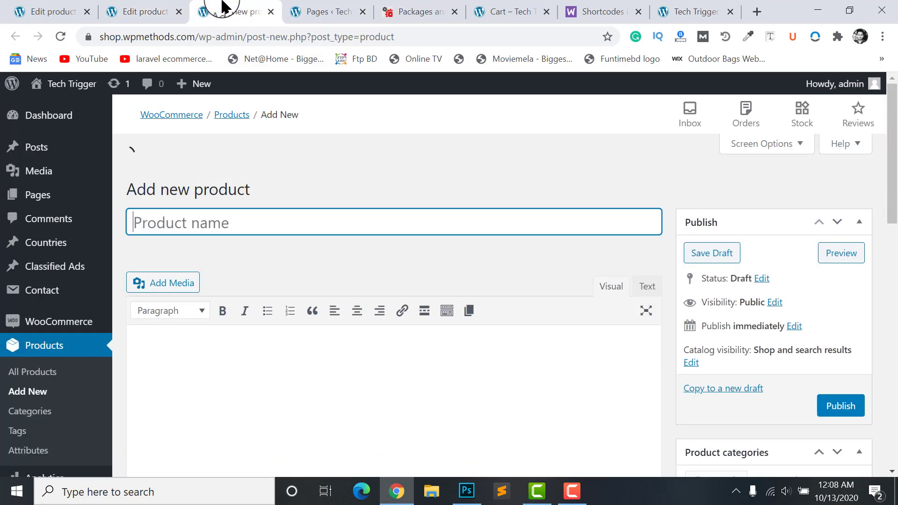
click(401, 11)
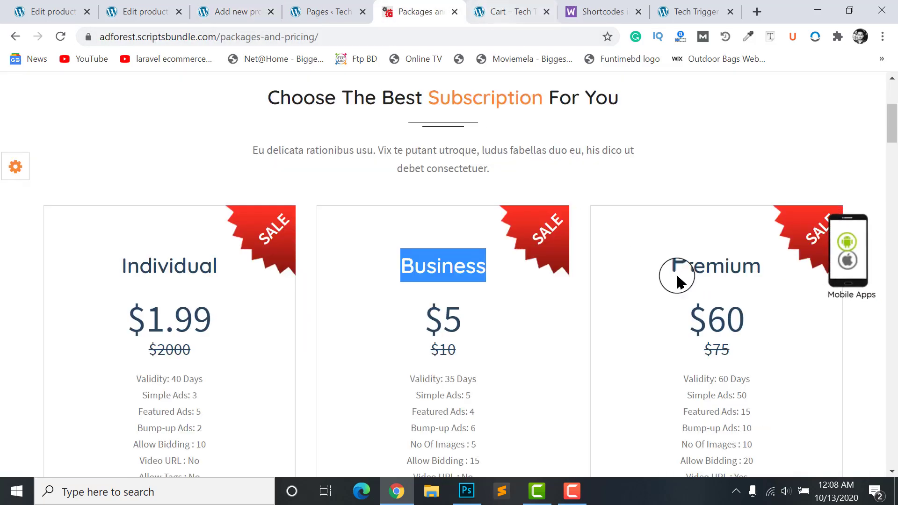
click(715, 266)
double_click(757, 267)
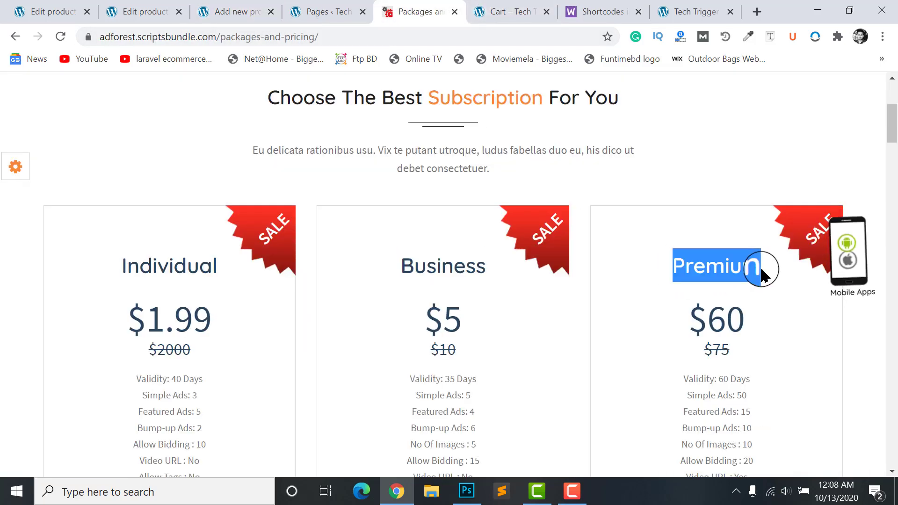
click(66, 8)
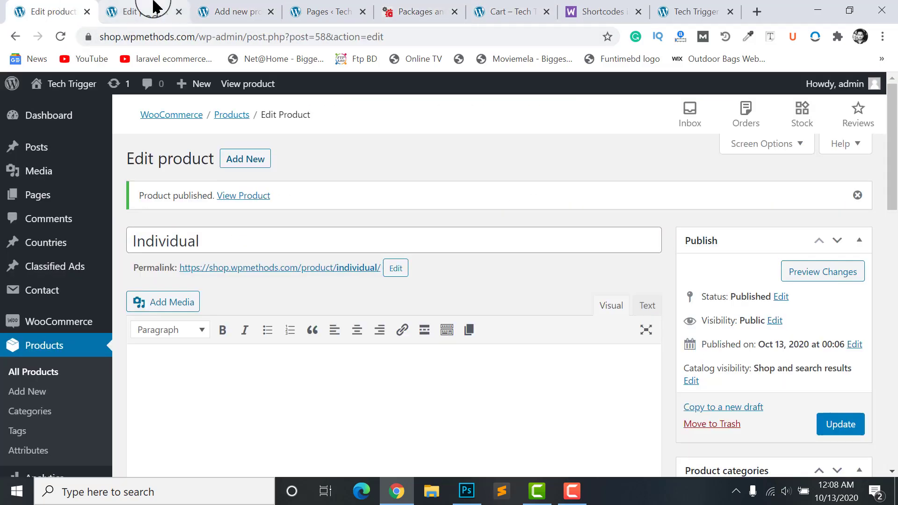
click(140, 11)
click(218, 6)
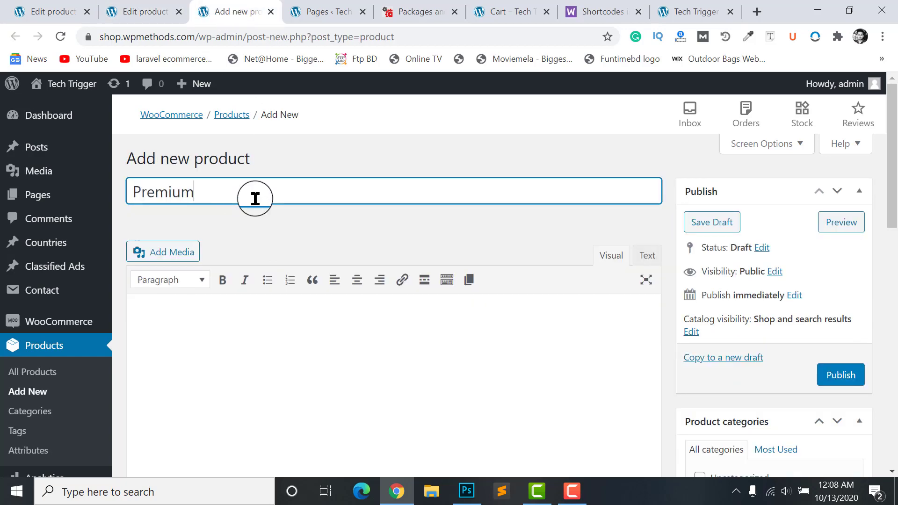
Step: Set the Premium product's regular price to 1200 and its sale price to 1000
scroll(261, 361, down, 10)
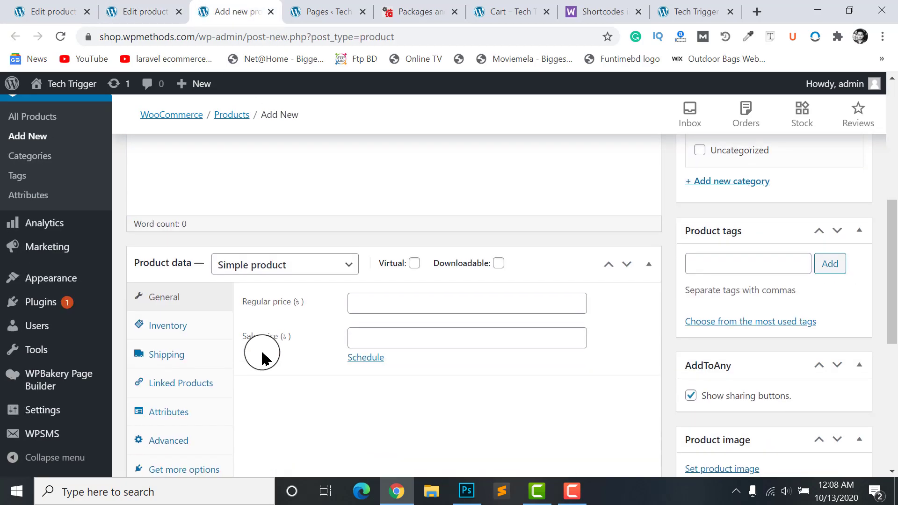
click(364, 193)
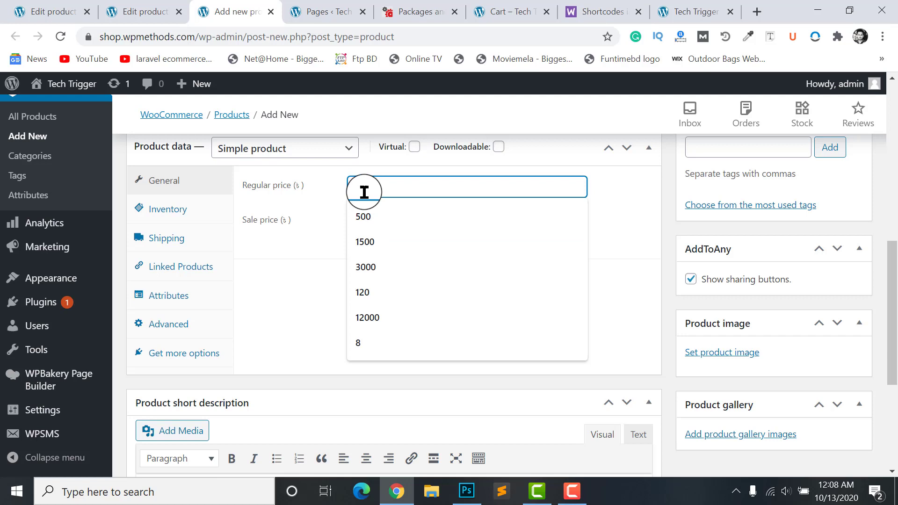
click(364, 192)
text(1)
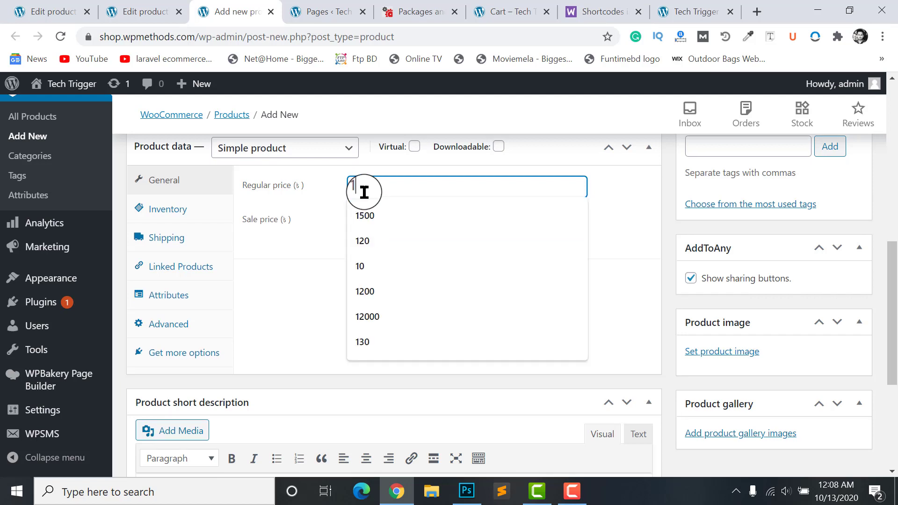
text(200)
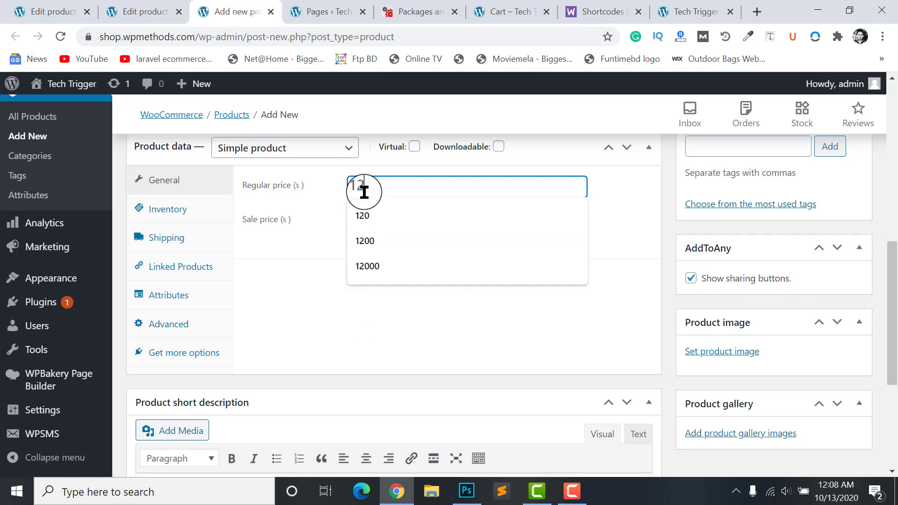
click(314, 285)
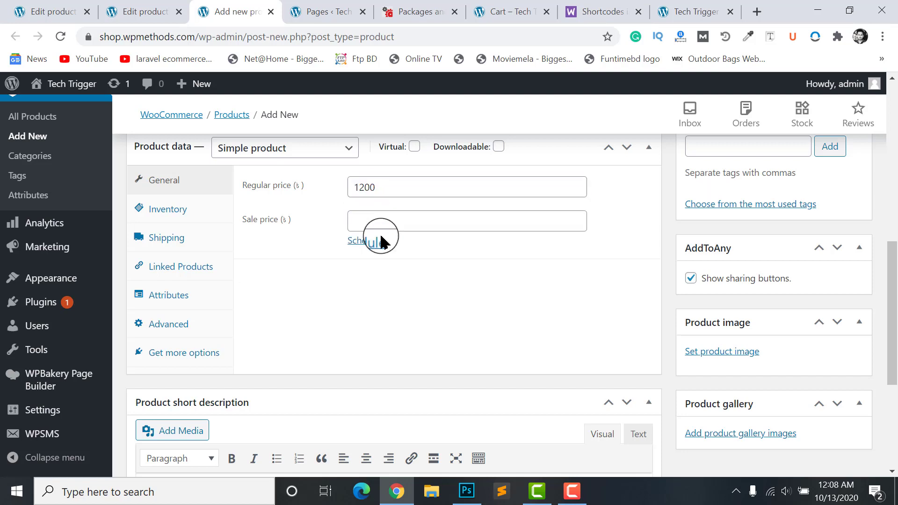
click(389, 228)
text(100)
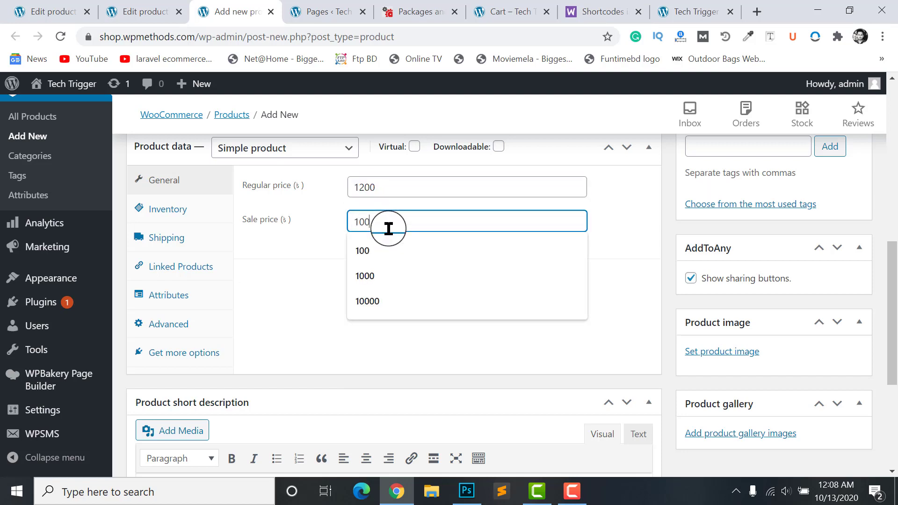
text(0)
click(317, 247)
Step: Check the Premium product's price fields and publish the product
scroll(475, 298, up, 2)
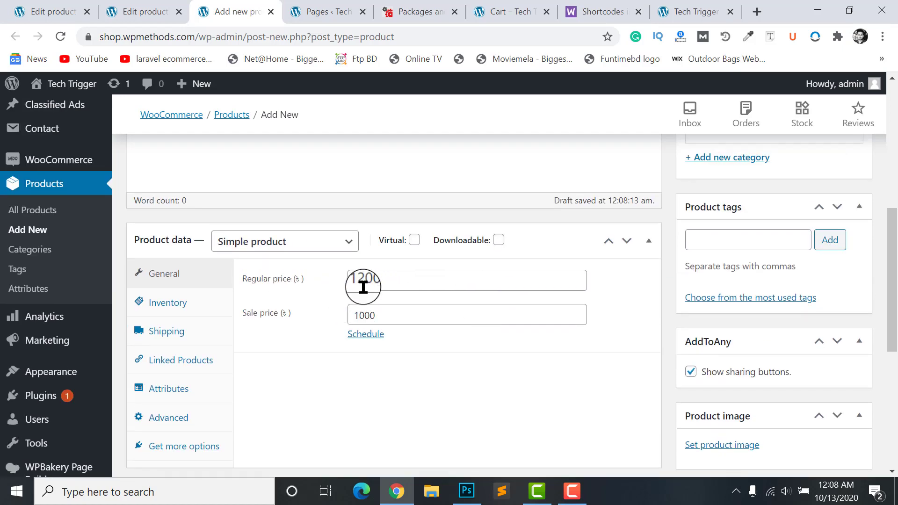
scroll(411, 286, up, 1)
scroll(558, 246, down, 2)
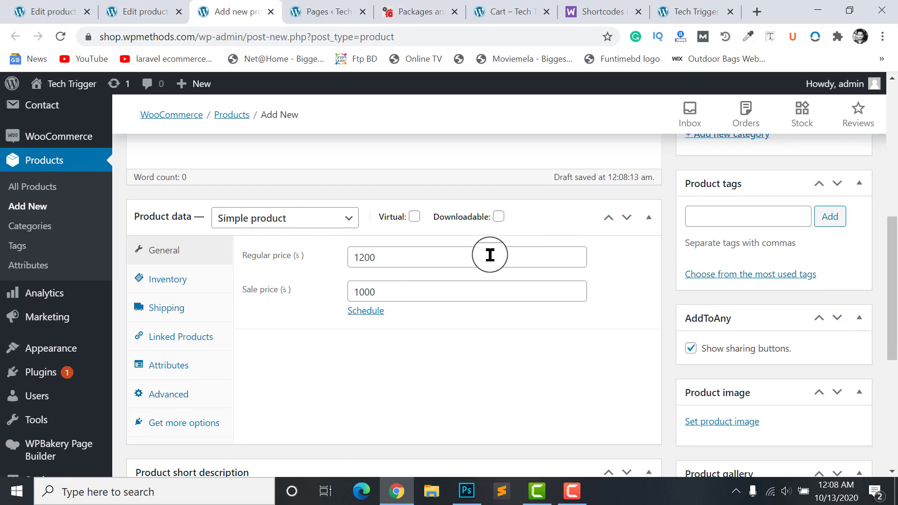
scroll(645, 315, down, 1)
scroll(746, 301, up, 10)
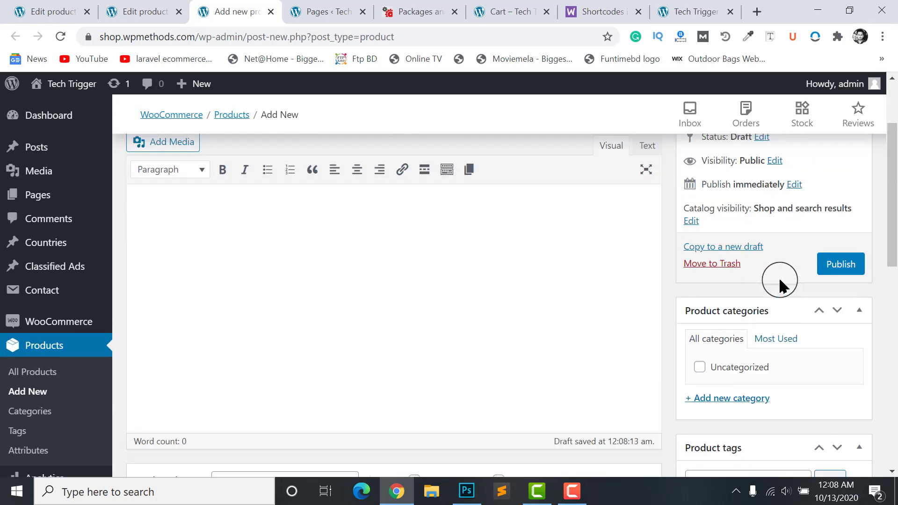
click(831, 325)
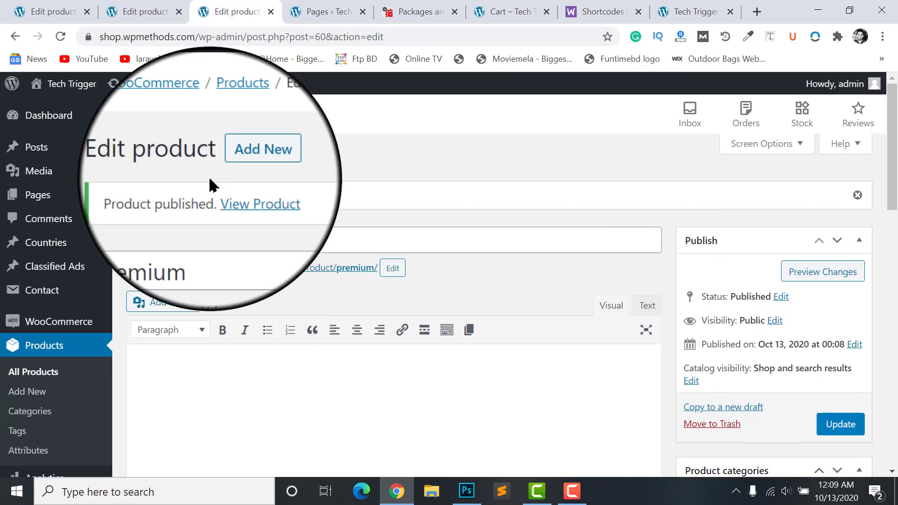
Step: Open the list of all products and review the Premium, Business and Individual entries
click(32, 370)
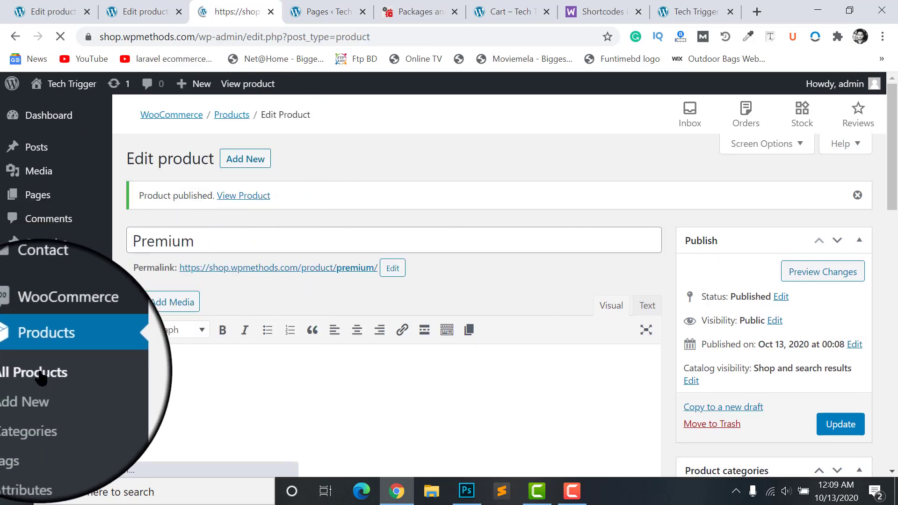
scroll(291, 313, down, 3)
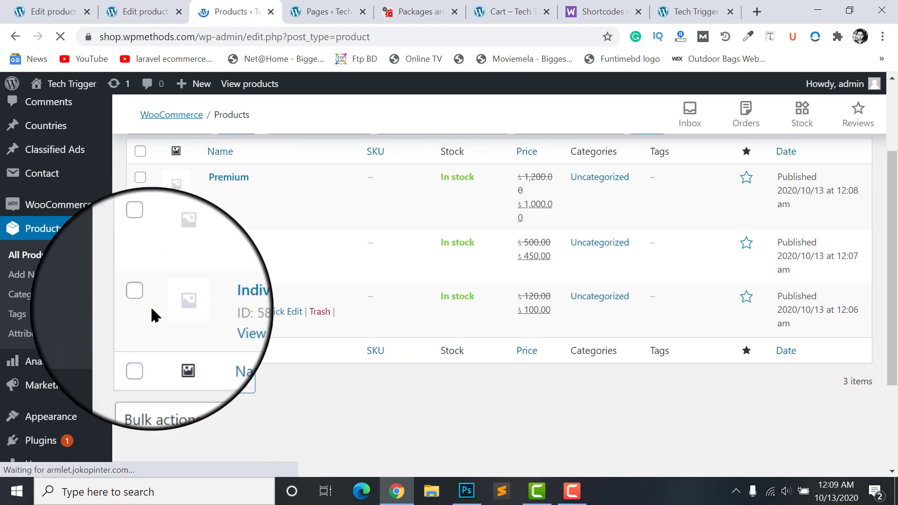
scroll(93, 257, up, 3)
mouse_move(35, 198)
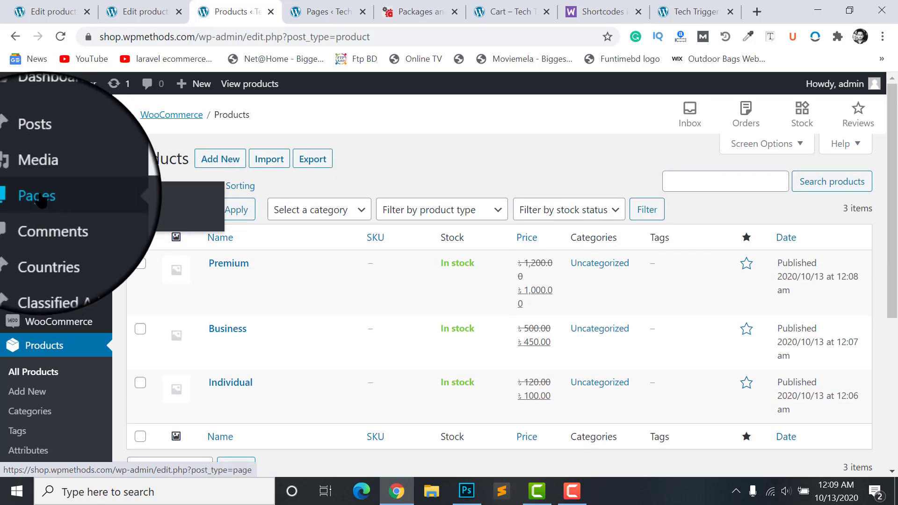
Step: Start a new WordPress page in its own browser tab and close the tab with the Pages list
right_click(140, 216)
click(191, 227)
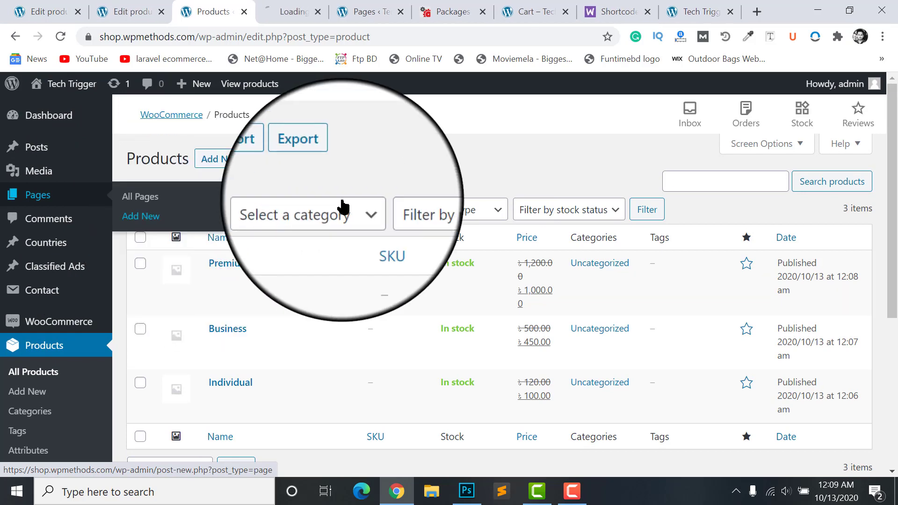
click(403, 13)
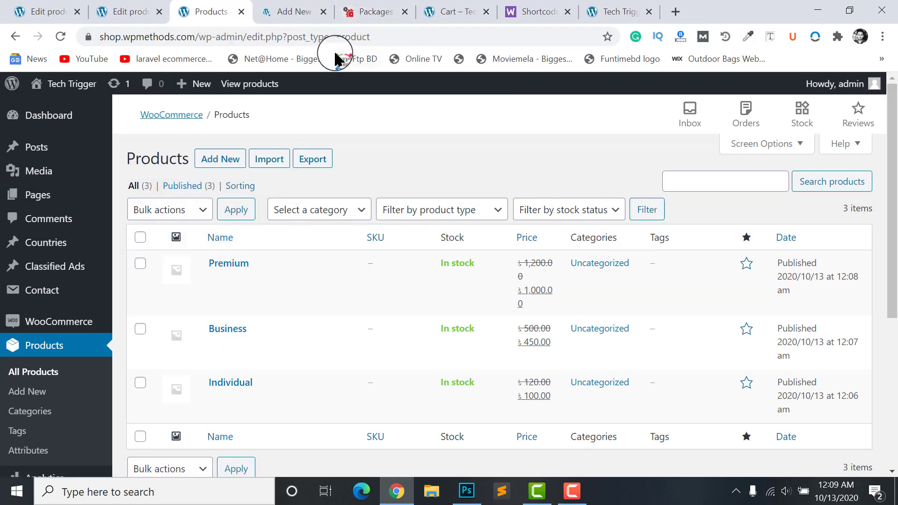
click(327, 11)
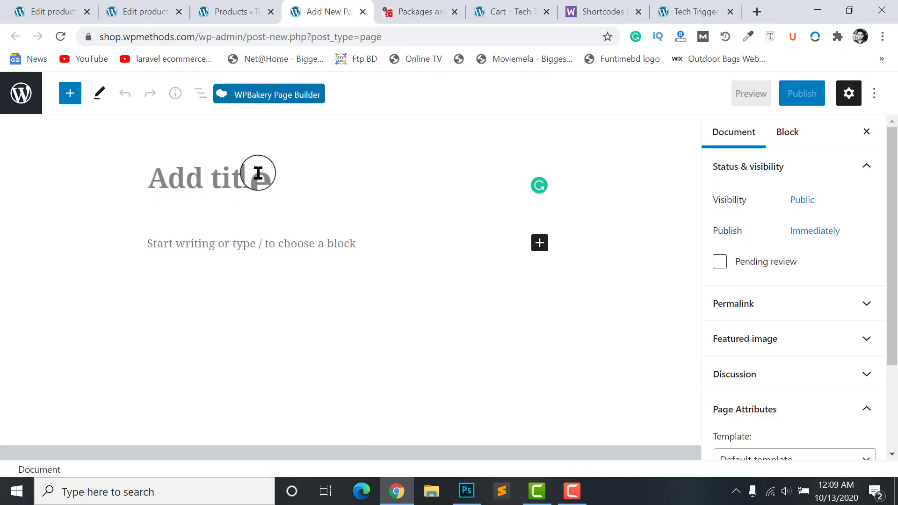
Step: Title the new page "Packages and Pricing", copying the heading from the AdForest demo's pricing page
click(411, 10)
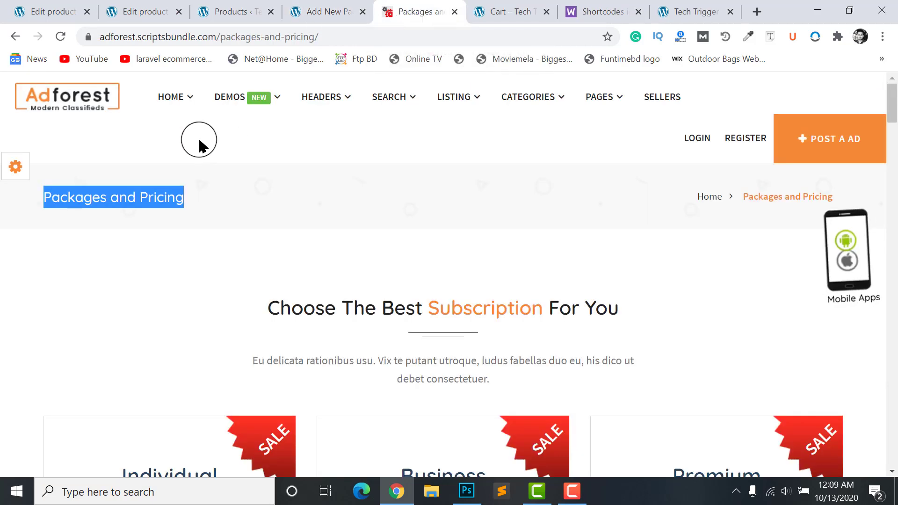
right_click(145, 192)
click(181, 201)
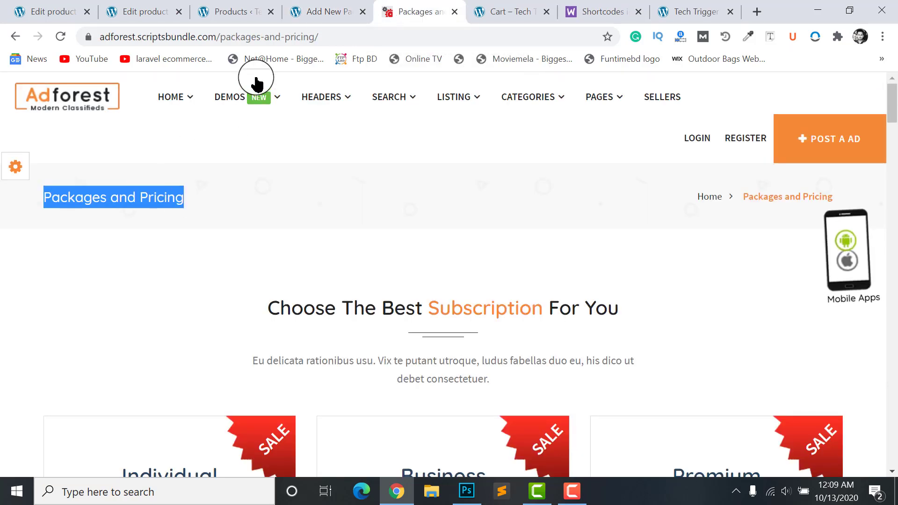
click(327, 8)
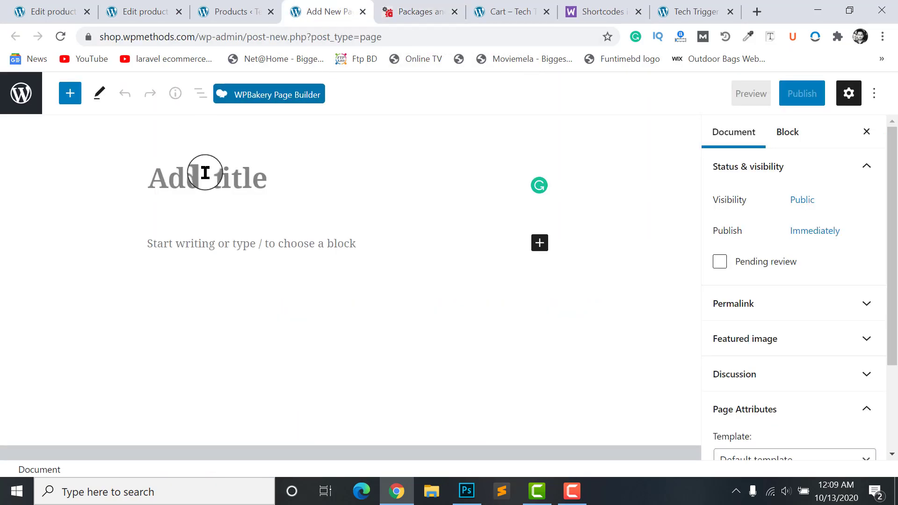
text(Packages and Pricing)
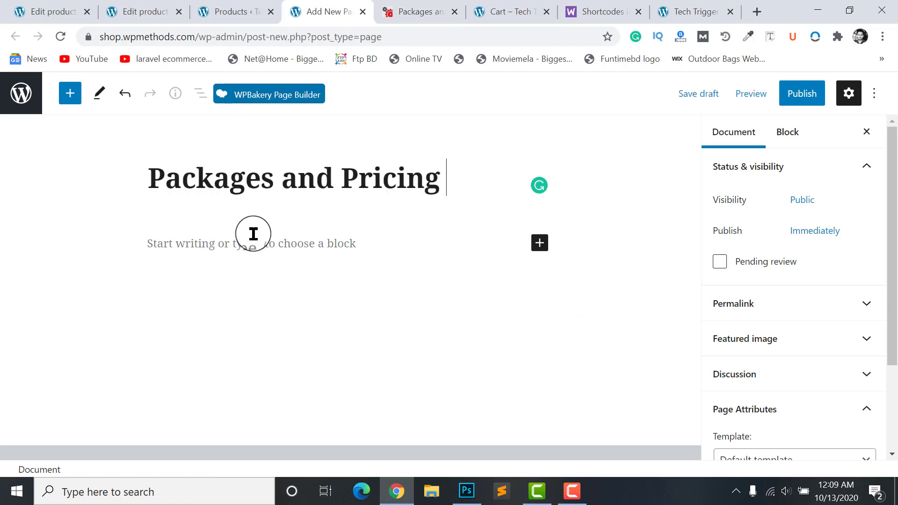
Step: Publish the Packages and Pricing page and open it in the WPBakery backend editor
click(249, 252)
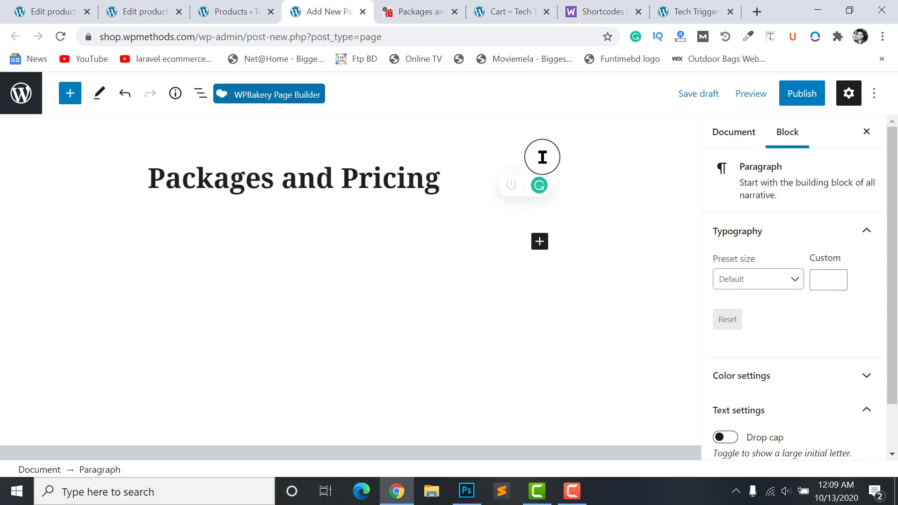
click(797, 93)
click(777, 93)
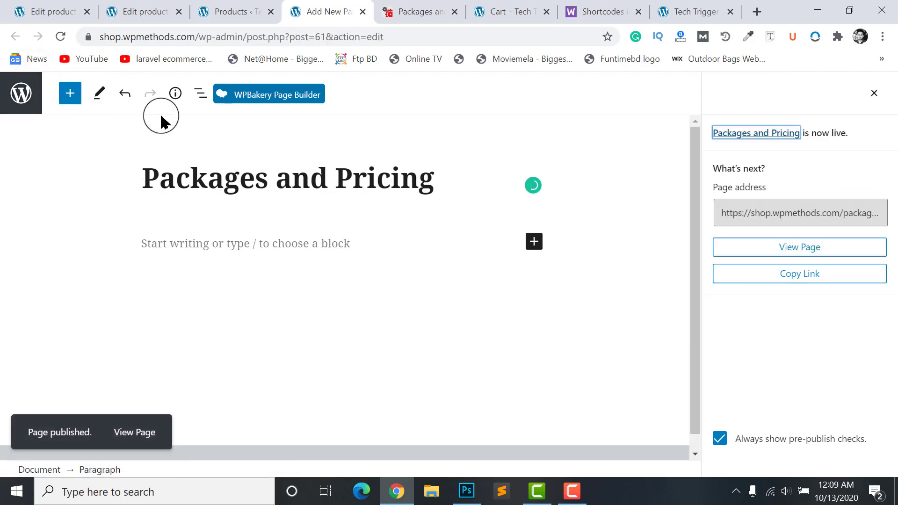
click(282, 96)
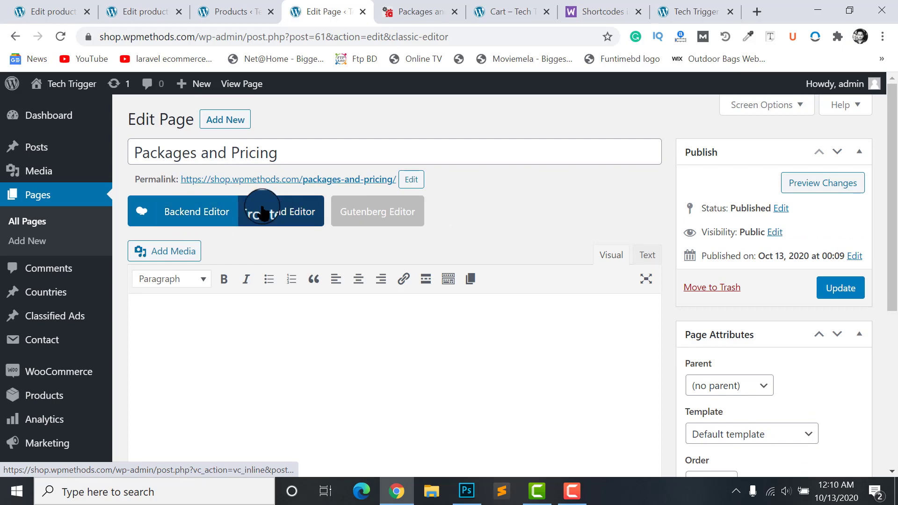
click(193, 219)
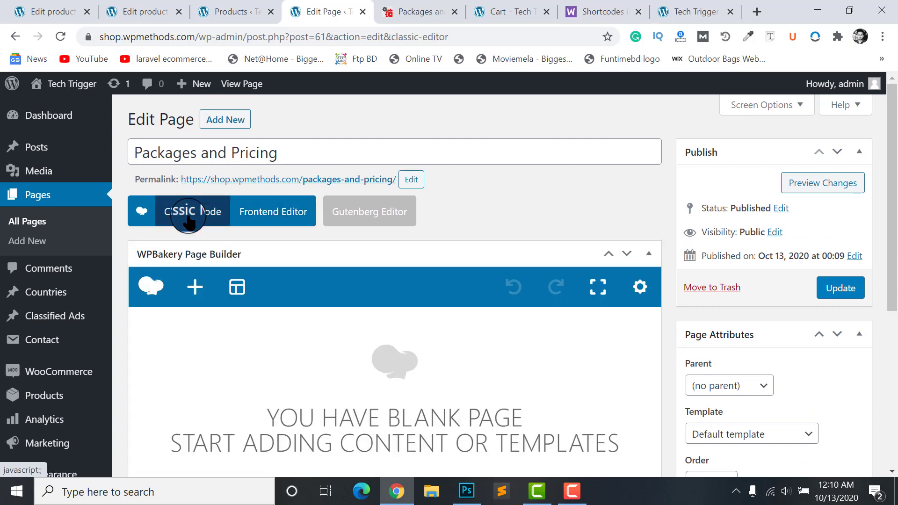
Step: Try adding the Products - Modern theme shortcode element to the blank page
scroll(192, 219, down, 5)
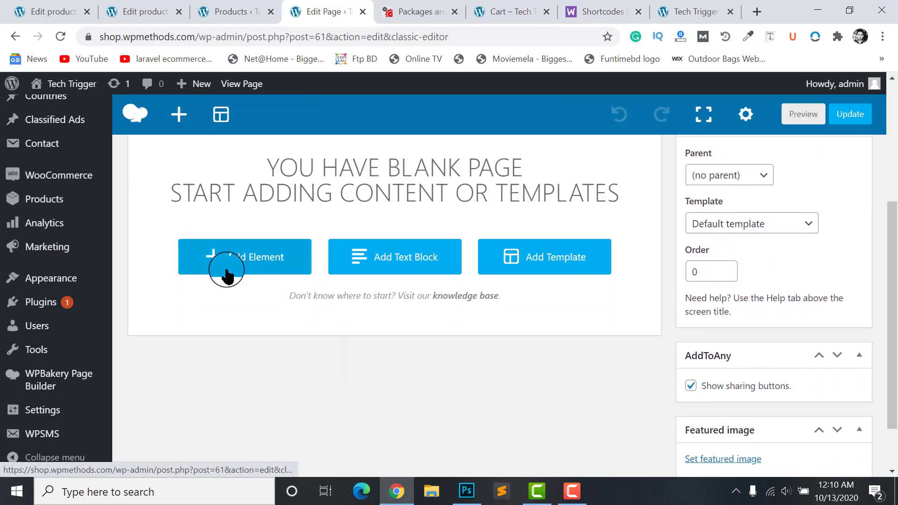
click(186, 276)
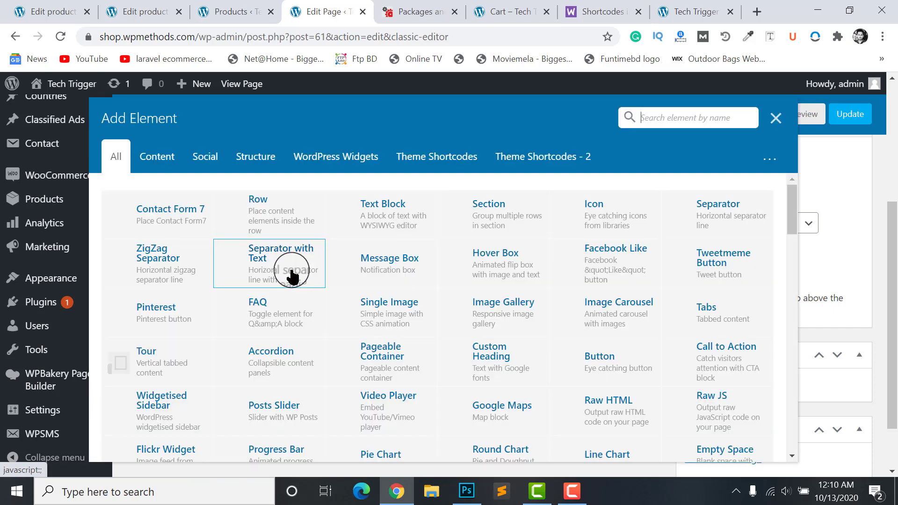
click(420, 157)
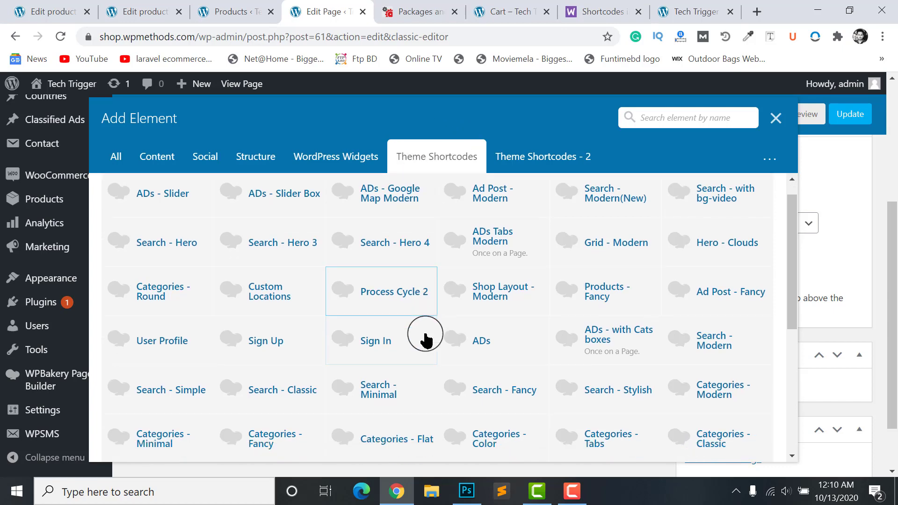
click(453, 169)
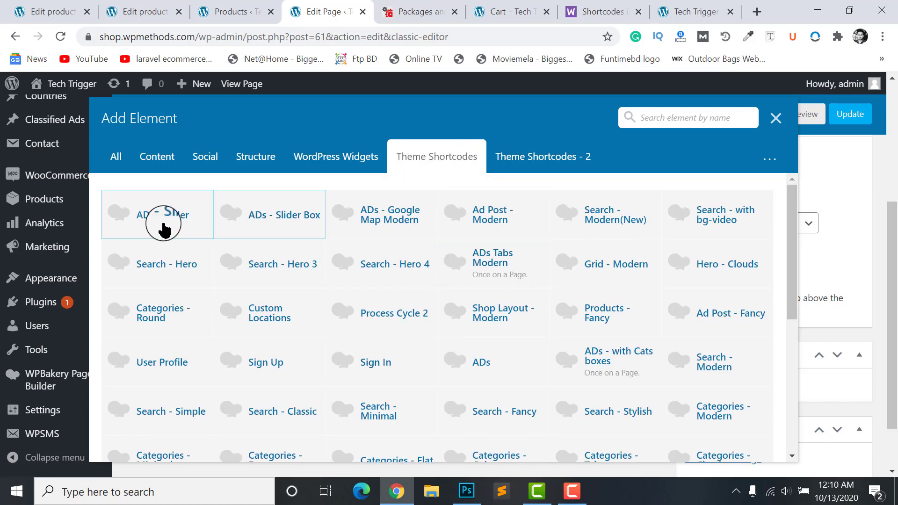
scroll(614, 297, down, 1)
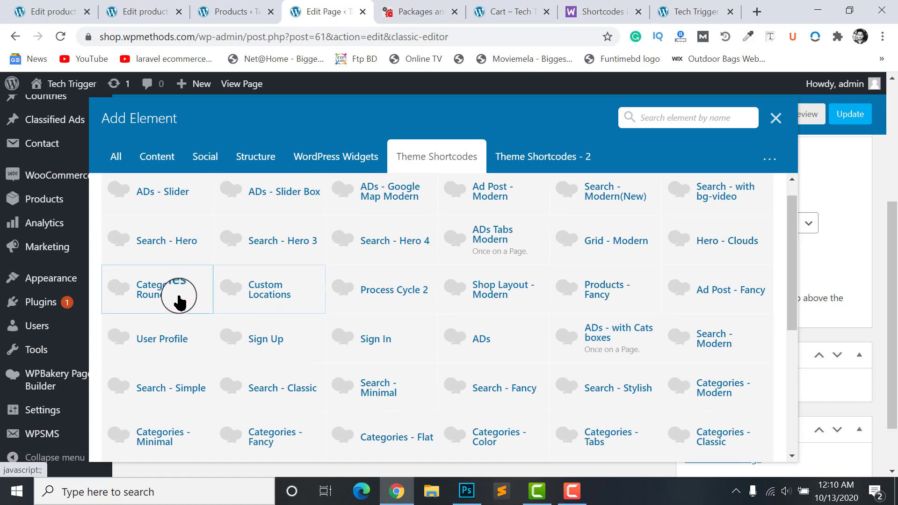
scroll(421, 305, down, 3)
scroll(187, 305, down, 3)
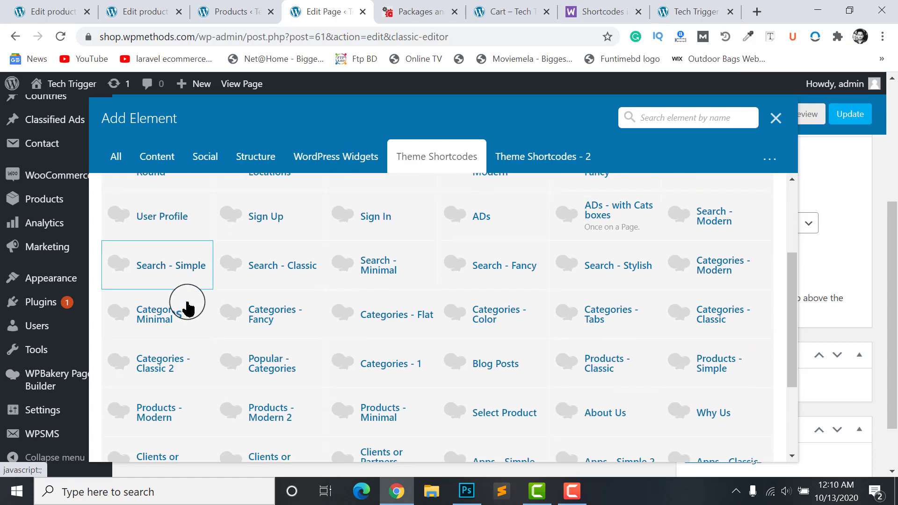
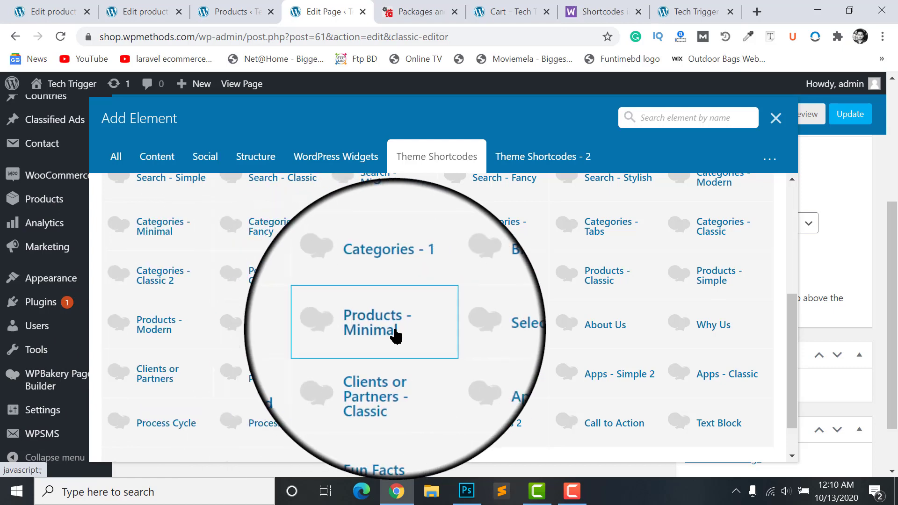
click(159, 335)
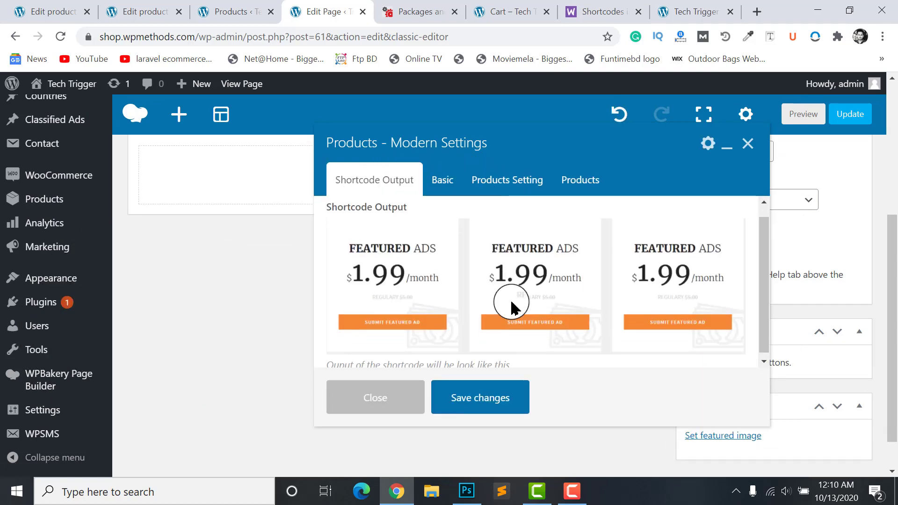
Step: Check the Products - Modern sample output, close its settings and delete the row containing it
scroll(500, 304, down, 1)
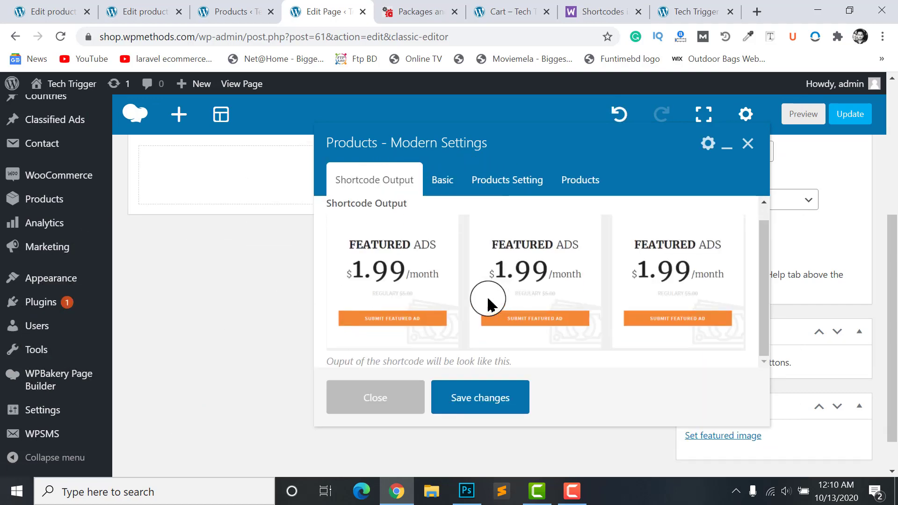
click(348, 410)
scroll(325, 379, up, 4)
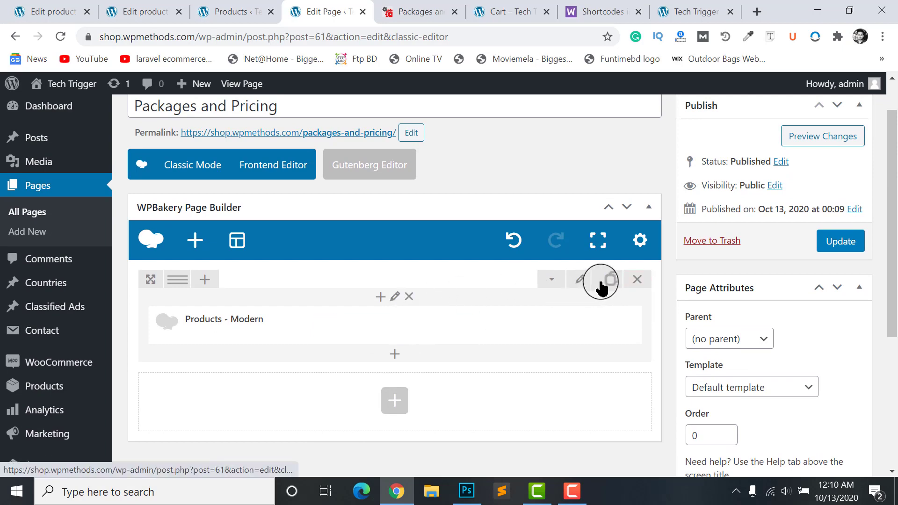
click(638, 282)
Step: Add the Products - Modern 2 theme shortcode element to the page and examine its sample output
scroll(353, 403, down, 3)
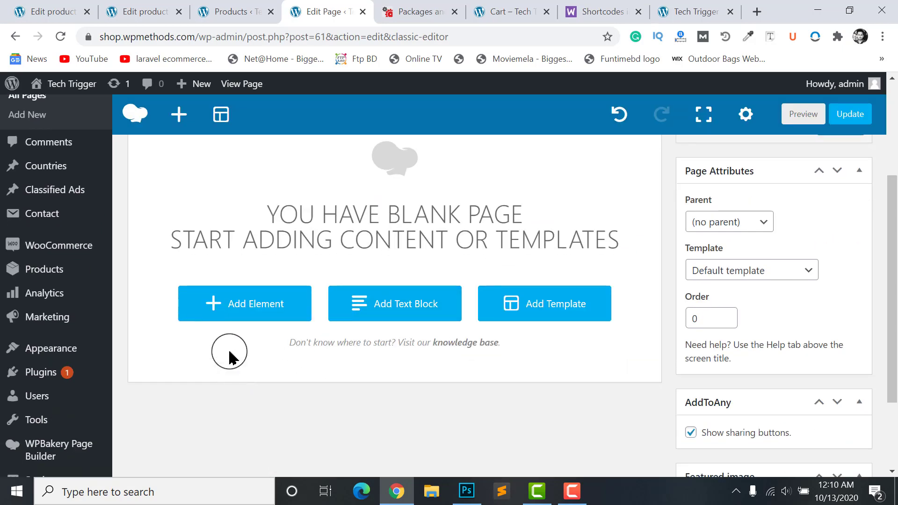
click(240, 301)
click(467, 173)
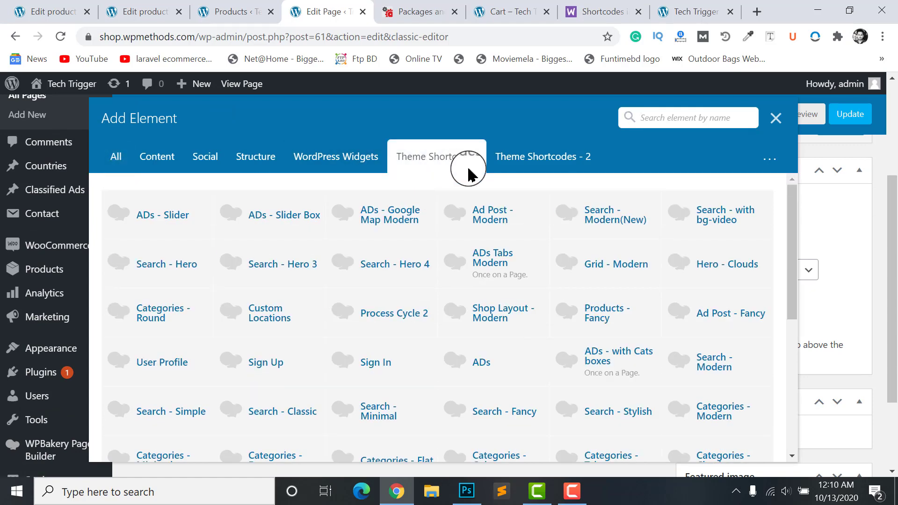
scroll(359, 333, down, 4)
click(241, 362)
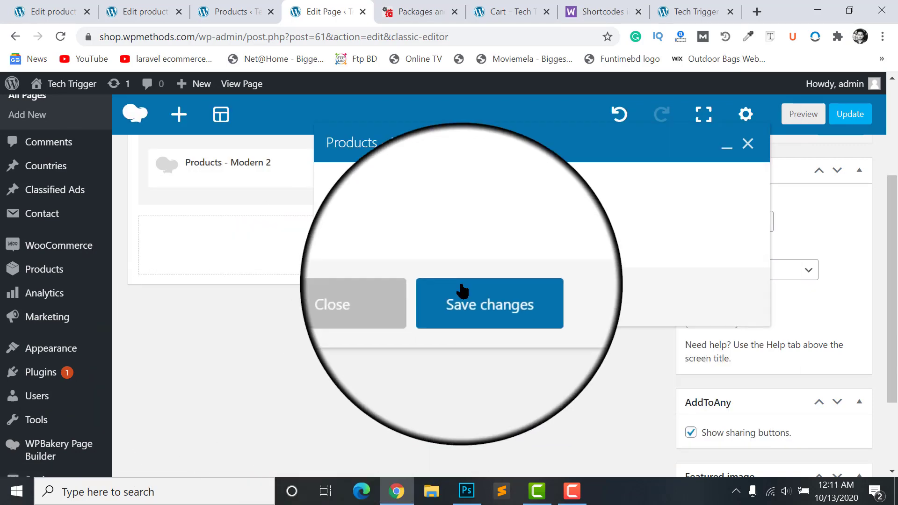
scroll(520, 275, down, 4)
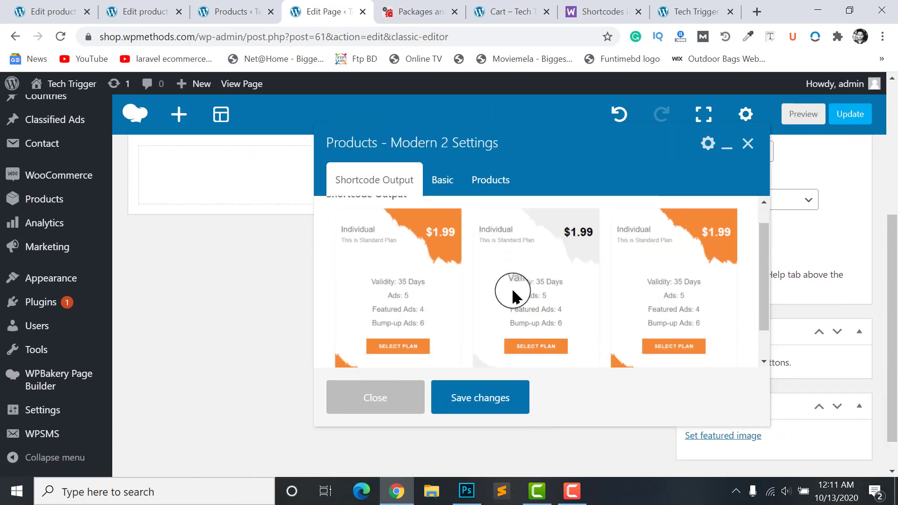
scroll(511, 301, up, 2)
scroll(482, 291, down, 1)
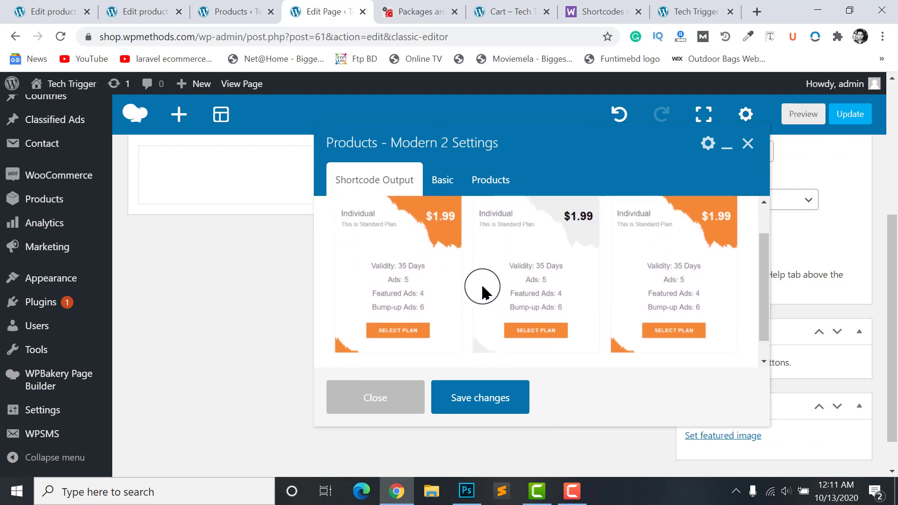
scroll(482, 291, up, 1)
scroll(459, 297, down, 3)
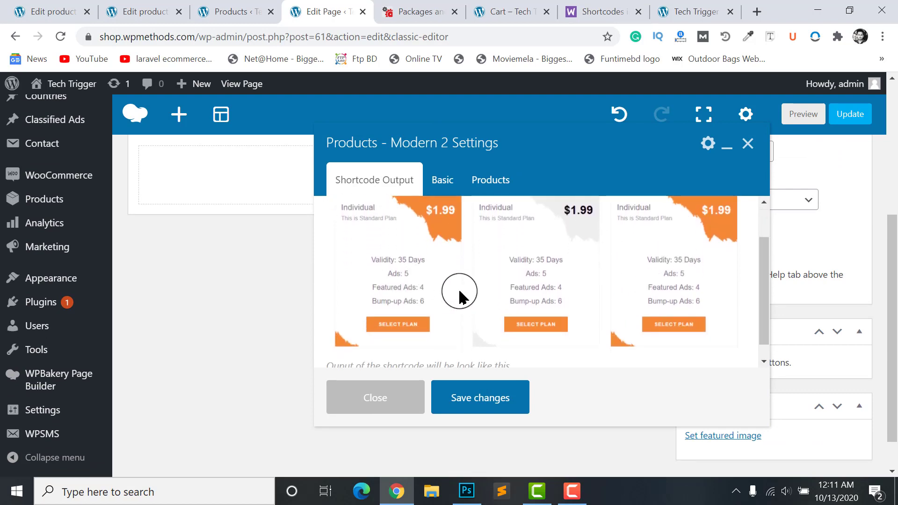
scroll(428, 216, up, 3)
Step: Assign the Individual product to the first product entry of the Products - Modern 2 element
click(479, 189)
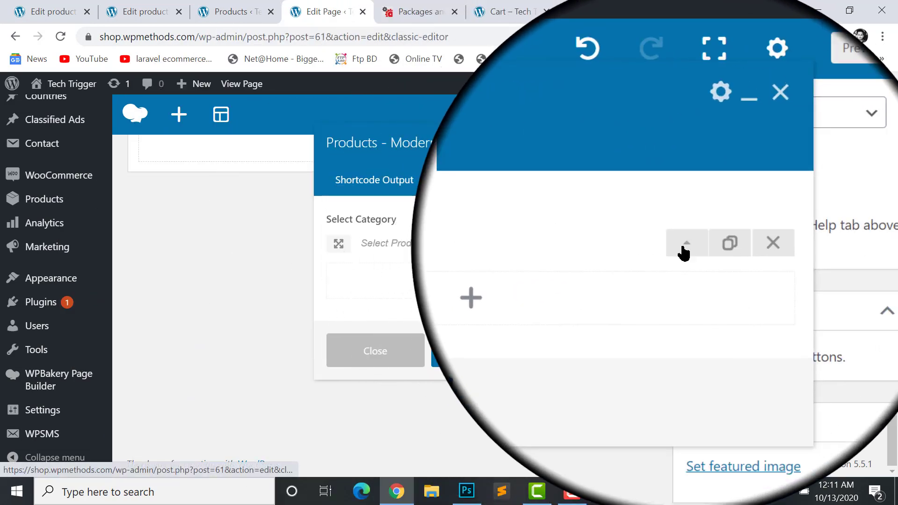
click(681, 248)
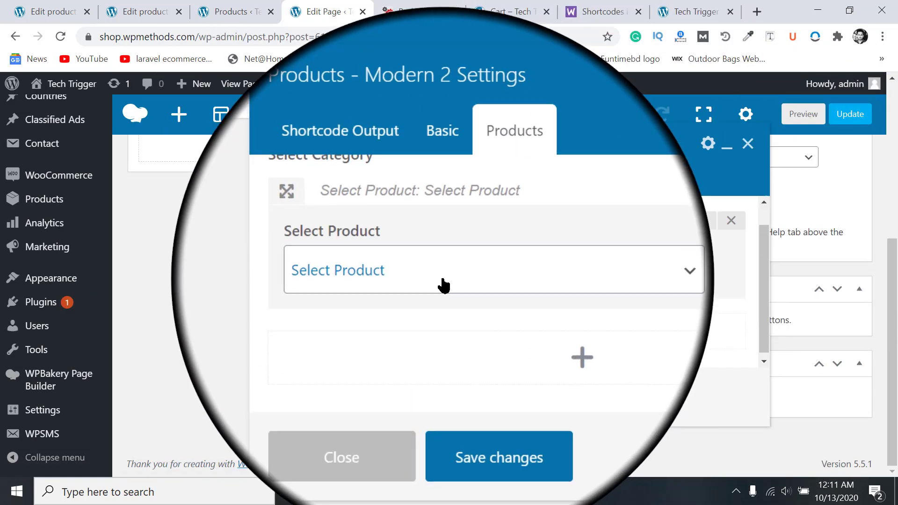
click(441, 281)
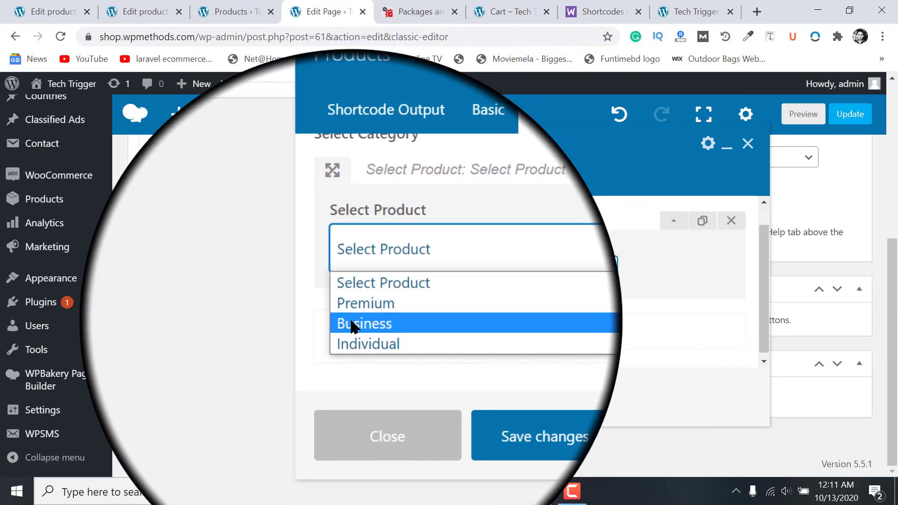
click(360, 366)
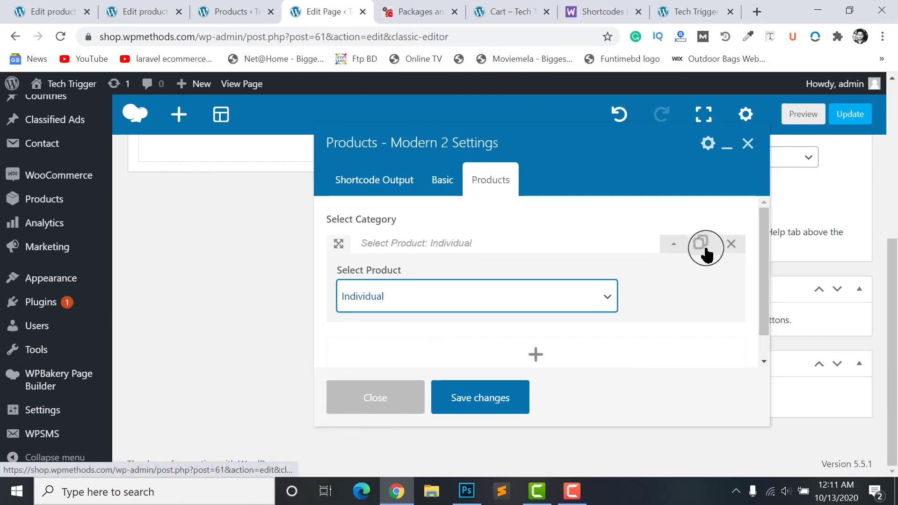
Step: Duplicate the Individual product entry and set the copy to the Business product
click(705, 252)
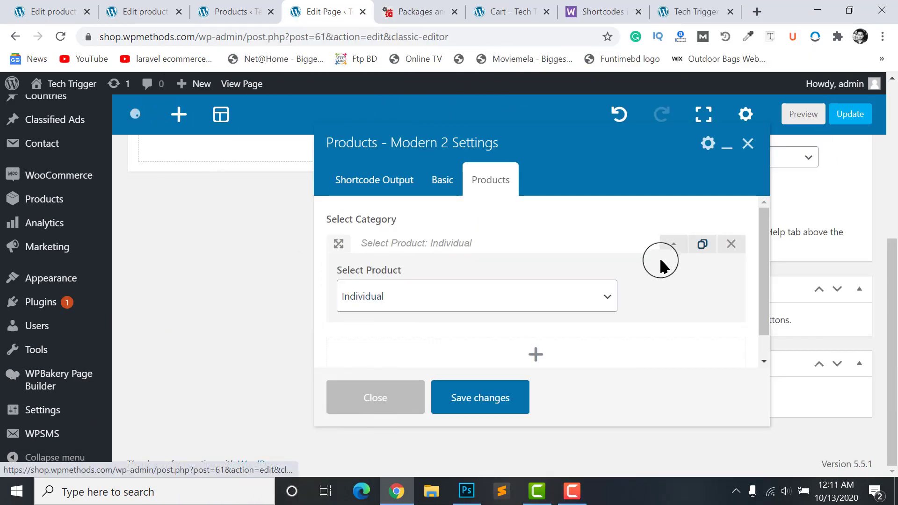
scroll(591, 274, down, 1)
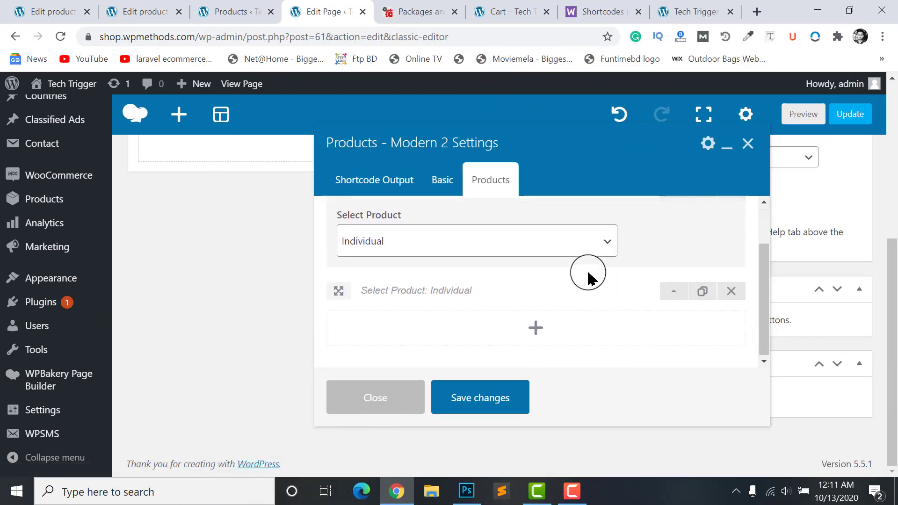
click(675, 291)
click(482, 281)
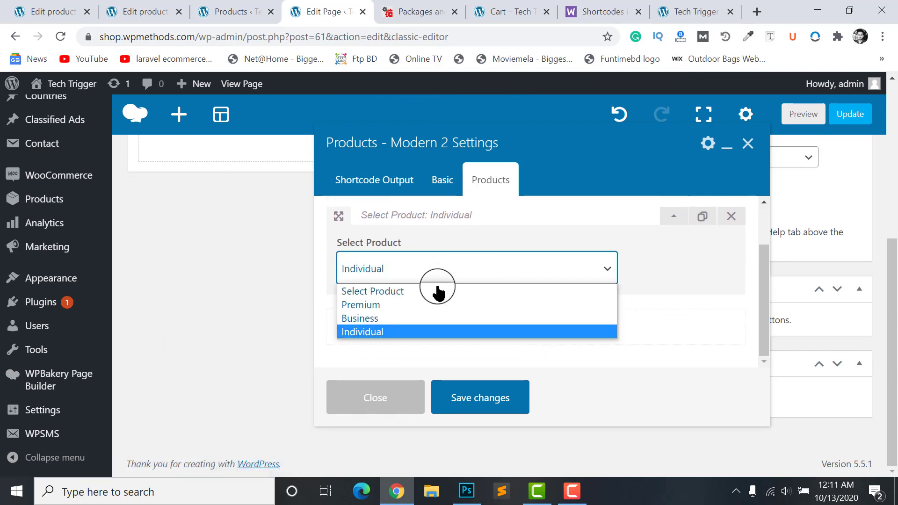
click(367, 319)
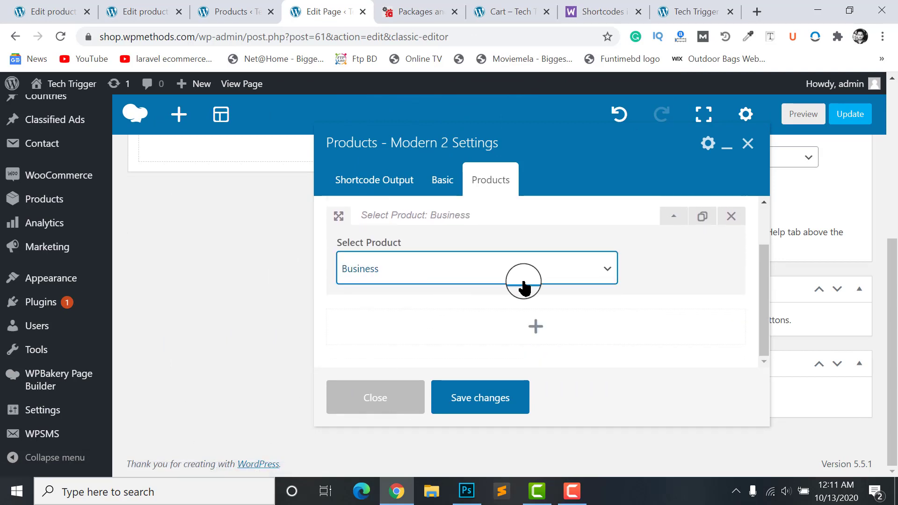
Step: Duplicate the Business product entry to add a third entry to the Products - Modern 2 element
scroll(664, 295, up, 2)
click(701, 273)
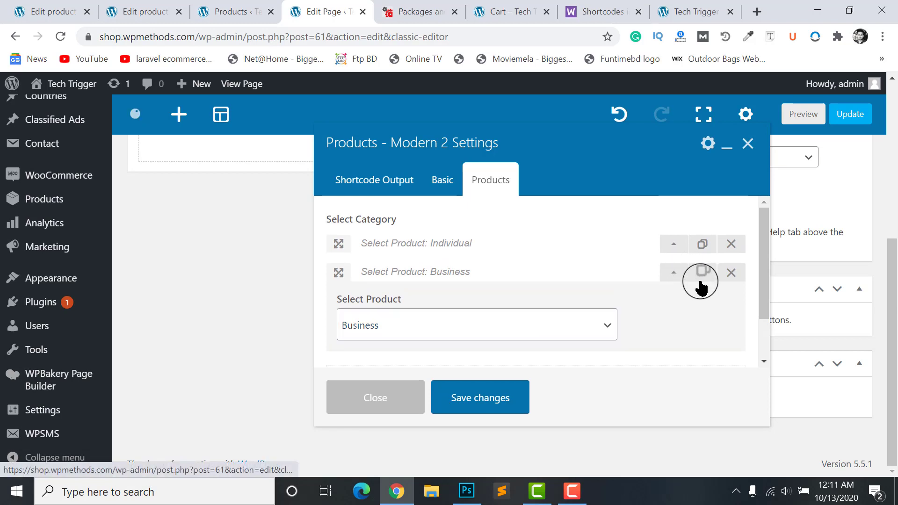
scroll(704, 280, down, 3)
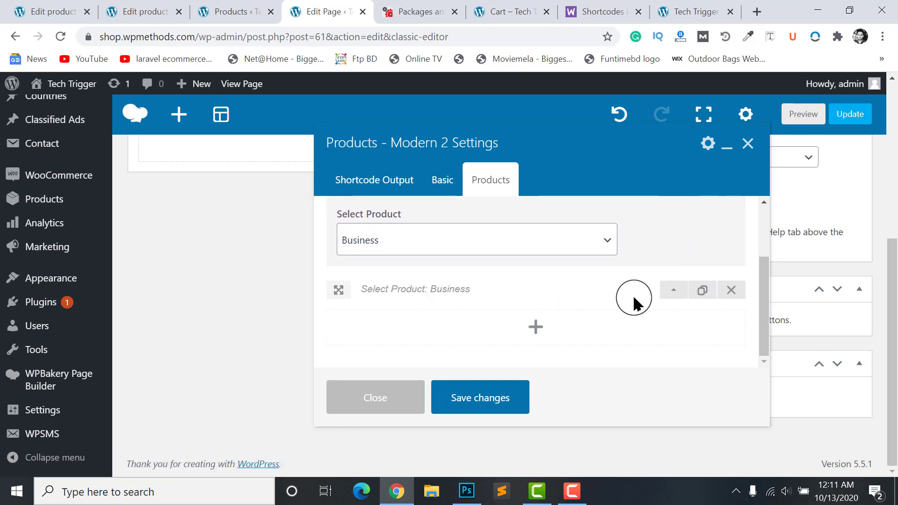
Step: Set the last product entry of the Products - Modern 2 element to Premium and save the element's settings
click(672, 291)
scroll(671, 302, down, 2)
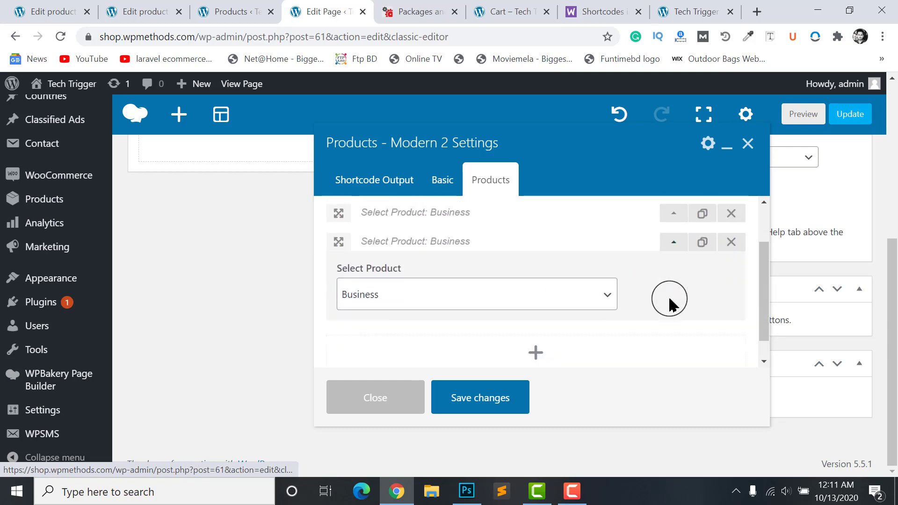
click(379, 279)
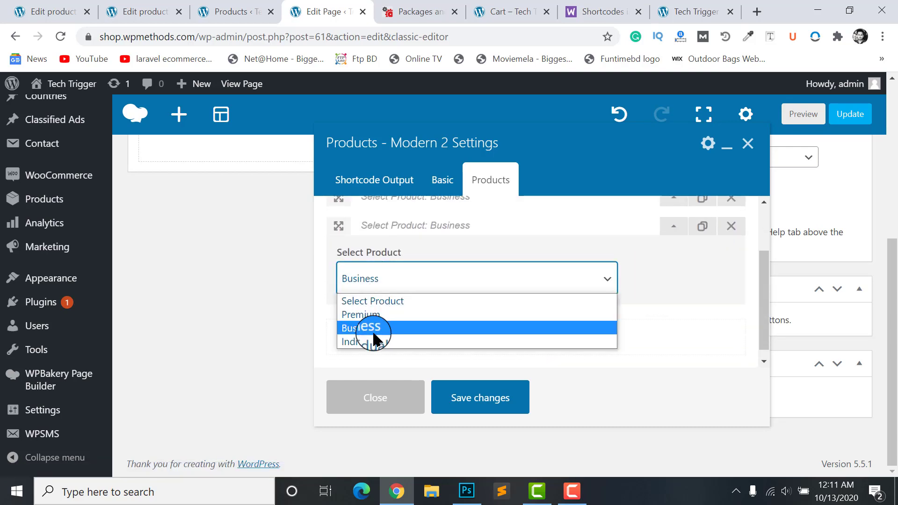
click(370, 315)
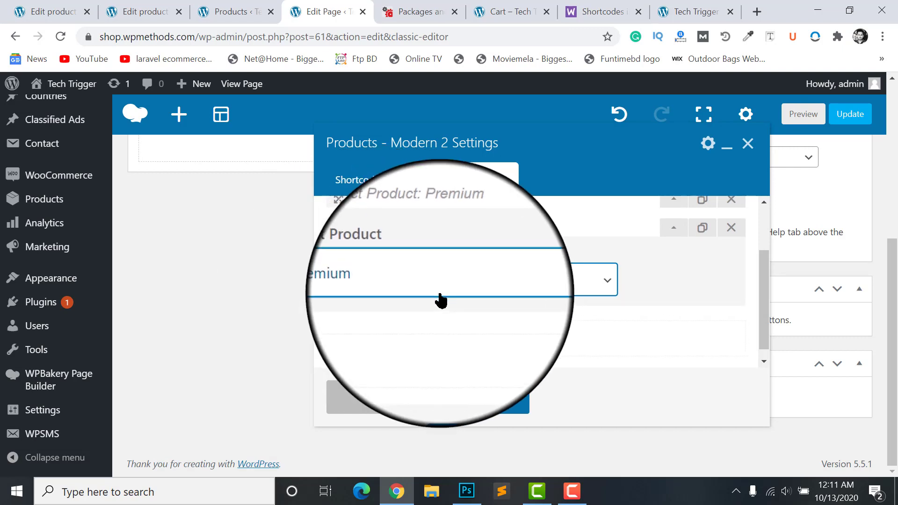
click(369, 180)
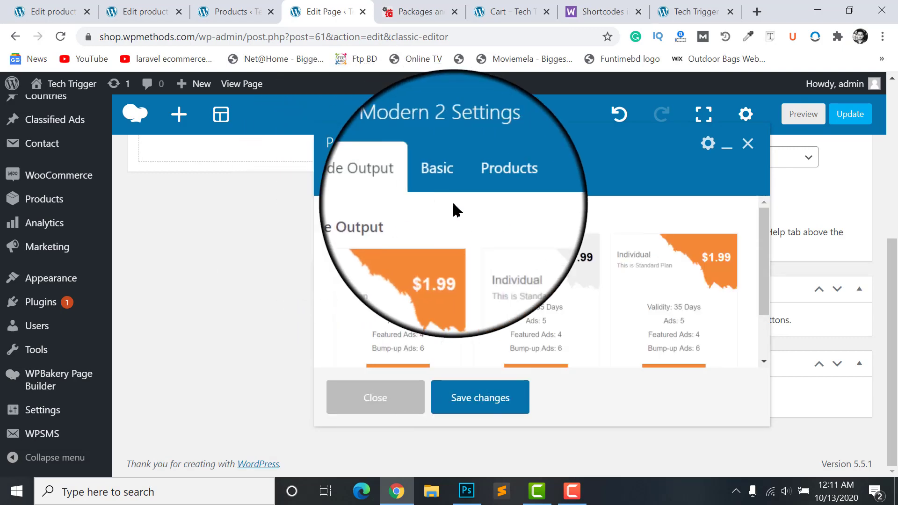
click(467, 398)
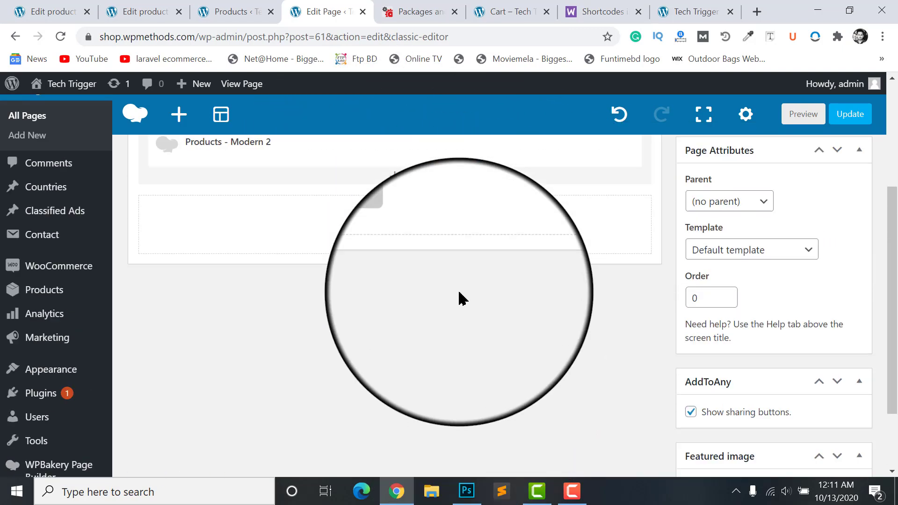
Step: Update the Packages and Pricing page and open it in a new tab to check the pricing plans
scroll(459, 299, up, 5)
click(841, 291)
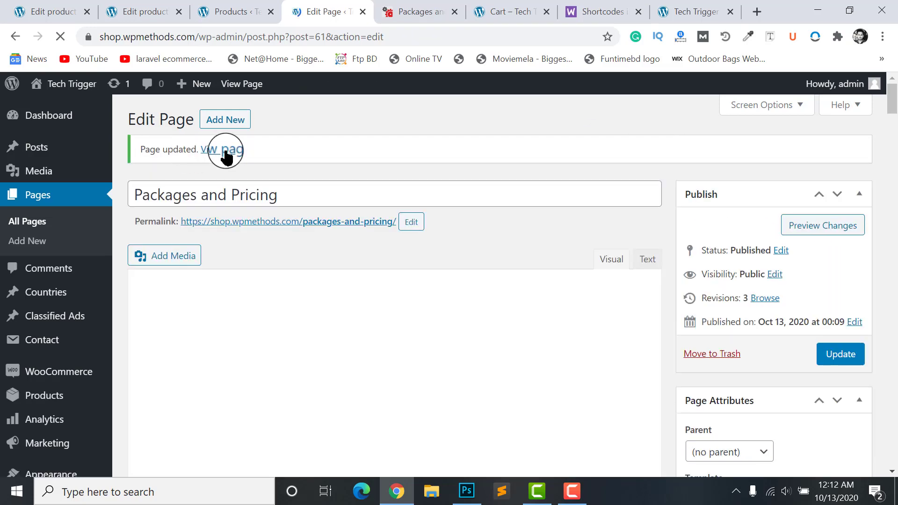
right_click(227, 151)
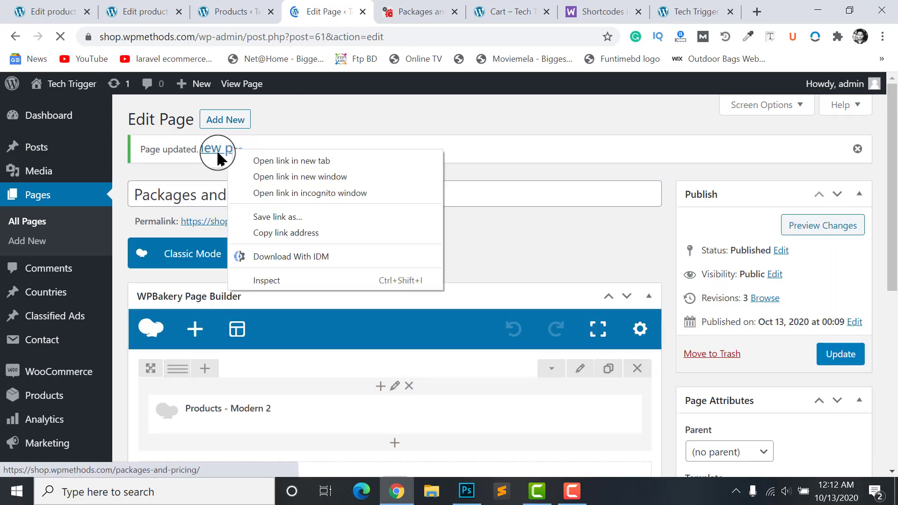
right_click(232, 152)
click(265, 161)
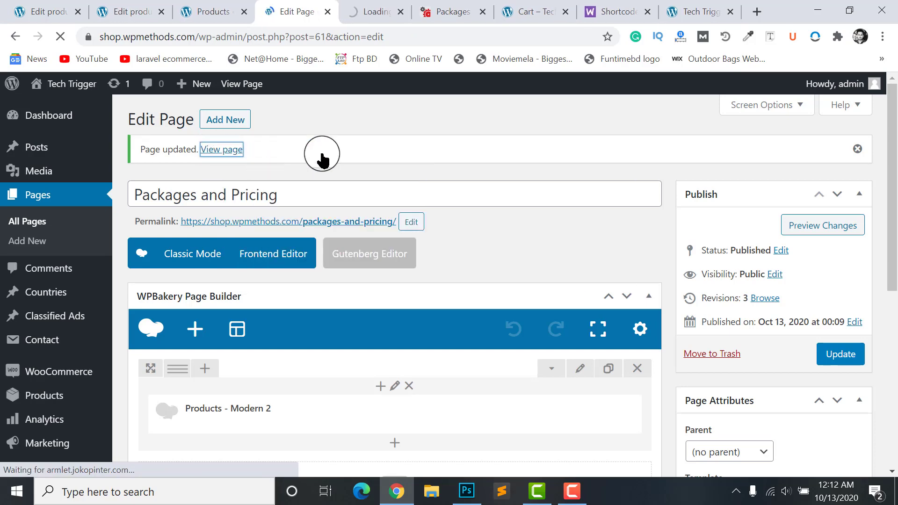
click(359, 9)
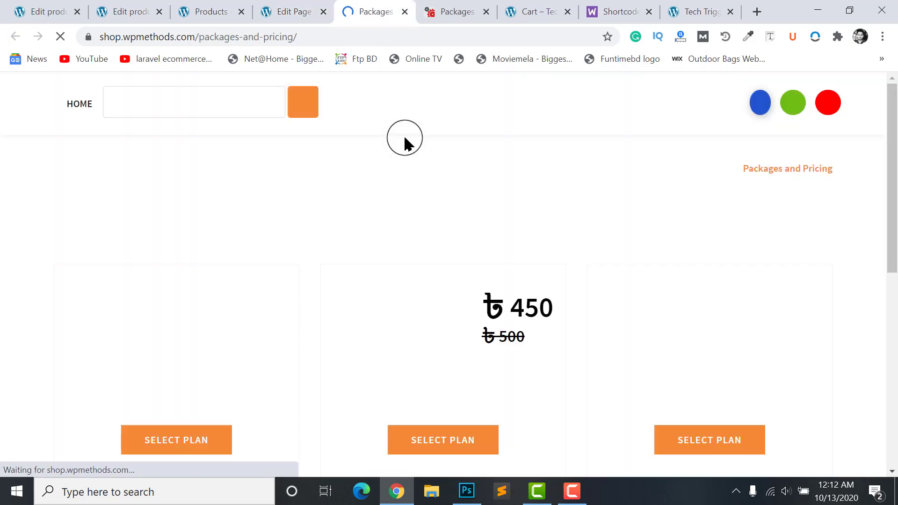
scroll(635, 302, down, 3)
scroll(638, 297, down, 3)
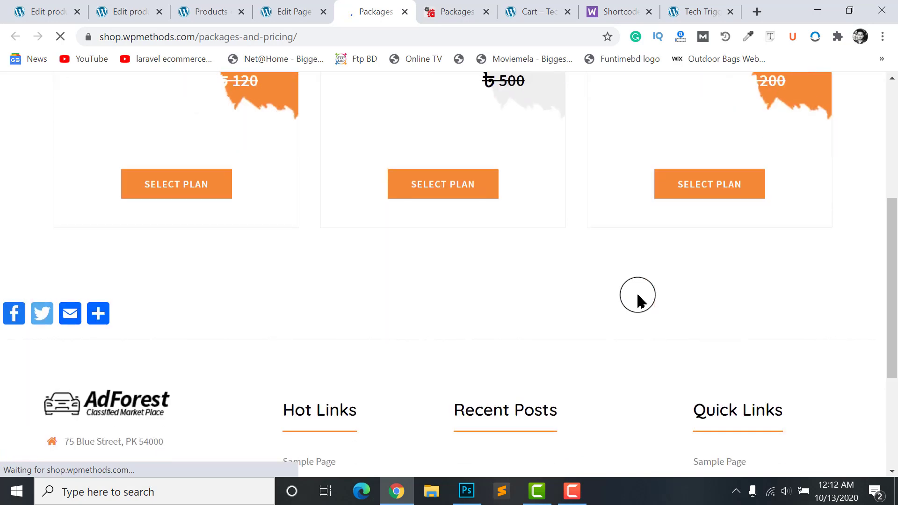
scroll(637, 297, up, 4)
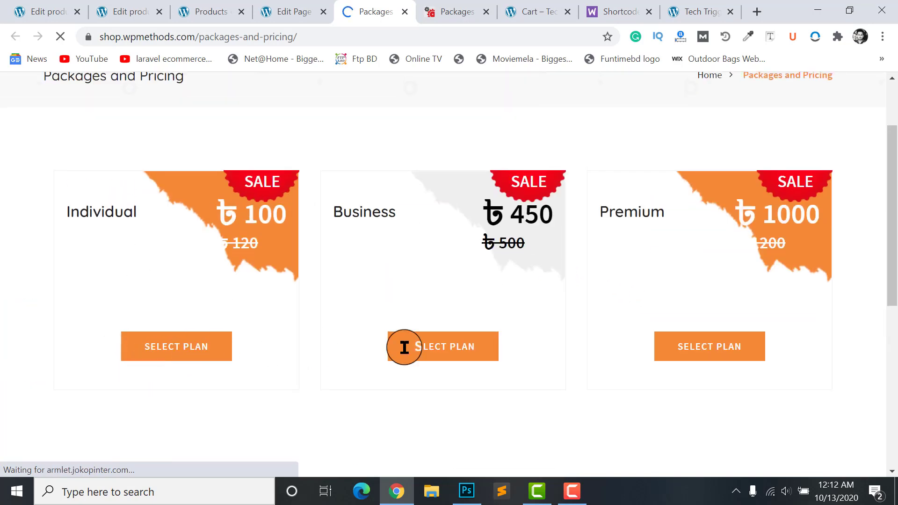
scroll(355, 289, up, 2)
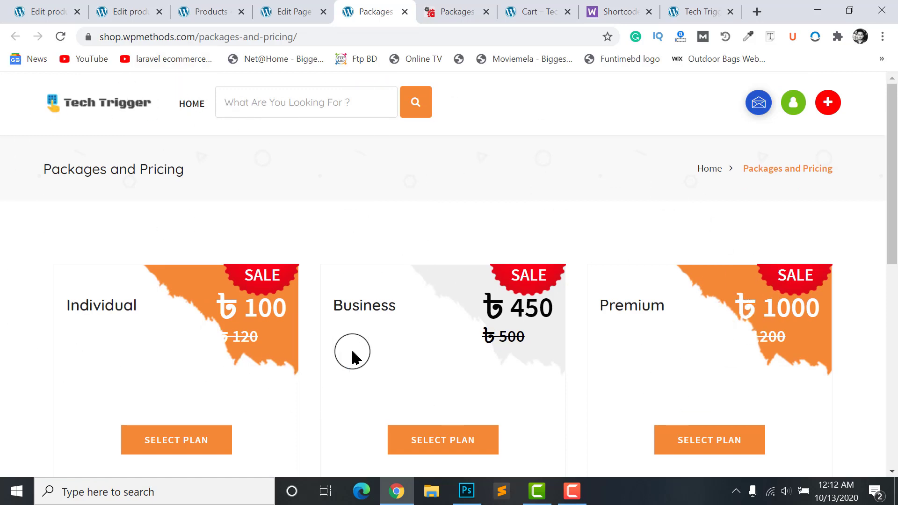
Step: Return to the Business product's admin tab and open the AdForest theme options there
click(281, 11)
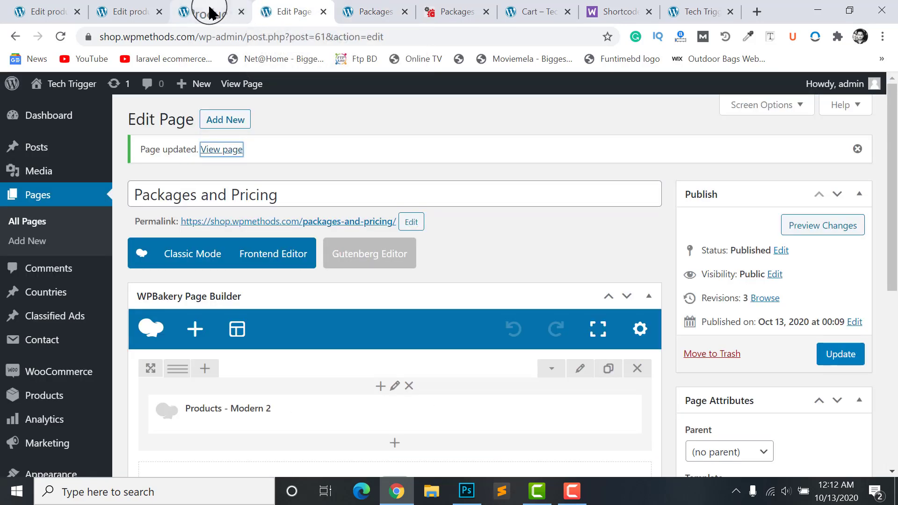
click(211, 10)
click(127, 9)
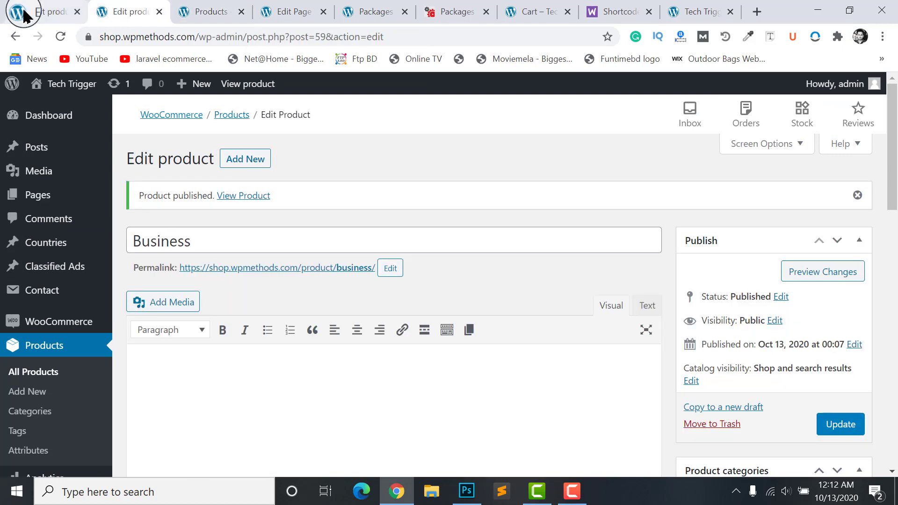
scroll(30, 227, down, 2)
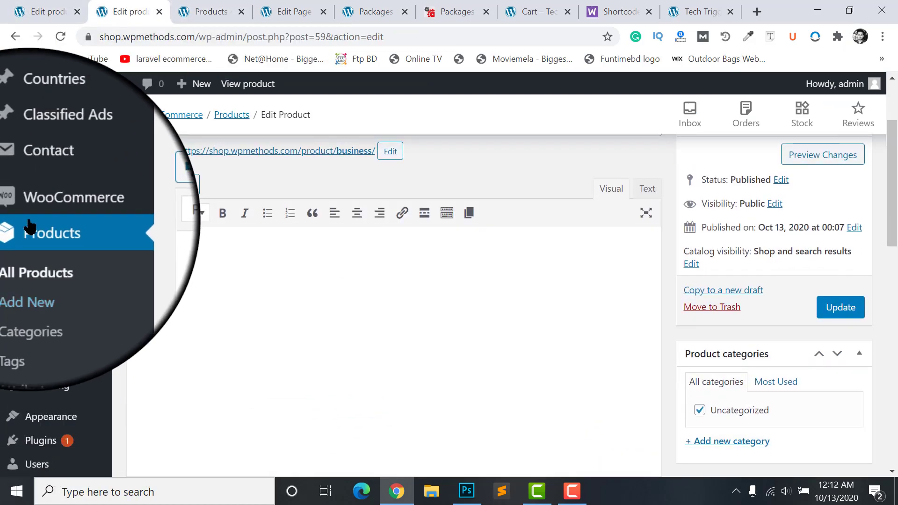
scroll(30, 227, down, 2)
mouse_move(99, 344)
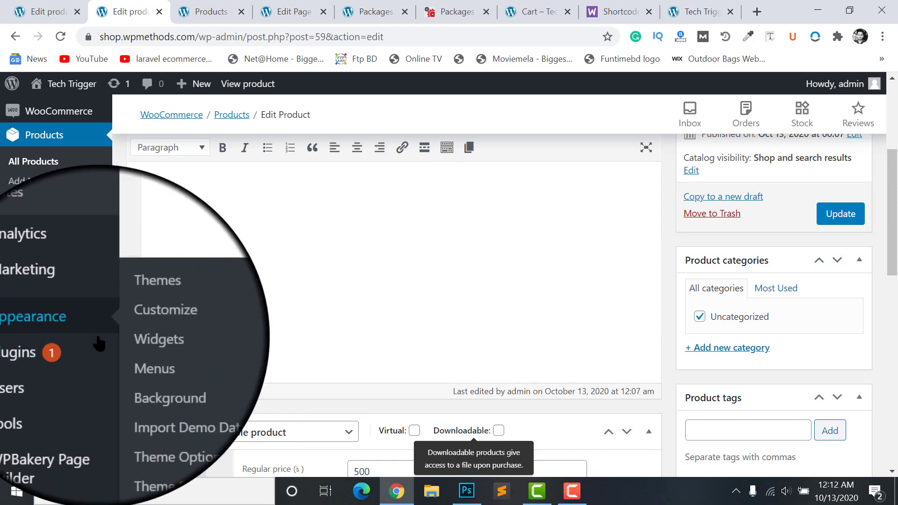
click(156, 418)
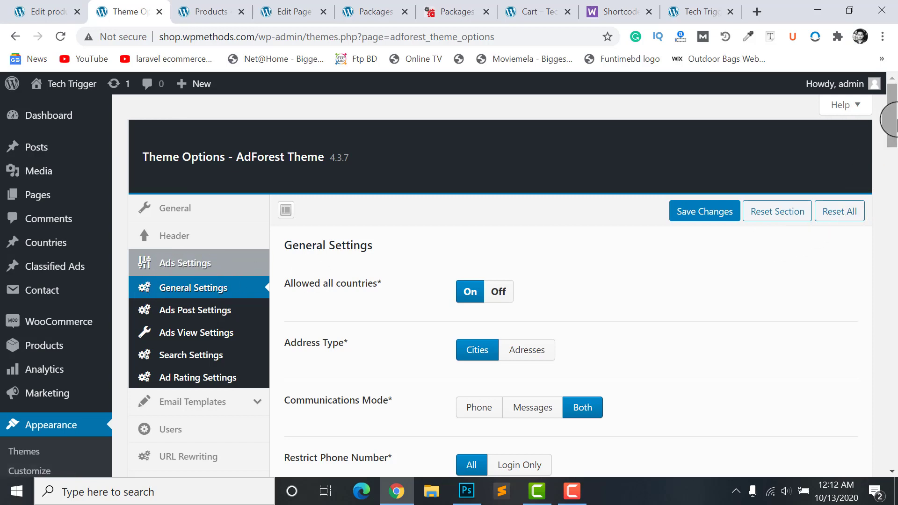
Step: Set Ad Packages Page to Packages and Pricing in the general ads settings
drag(889, 141, 894, 366)
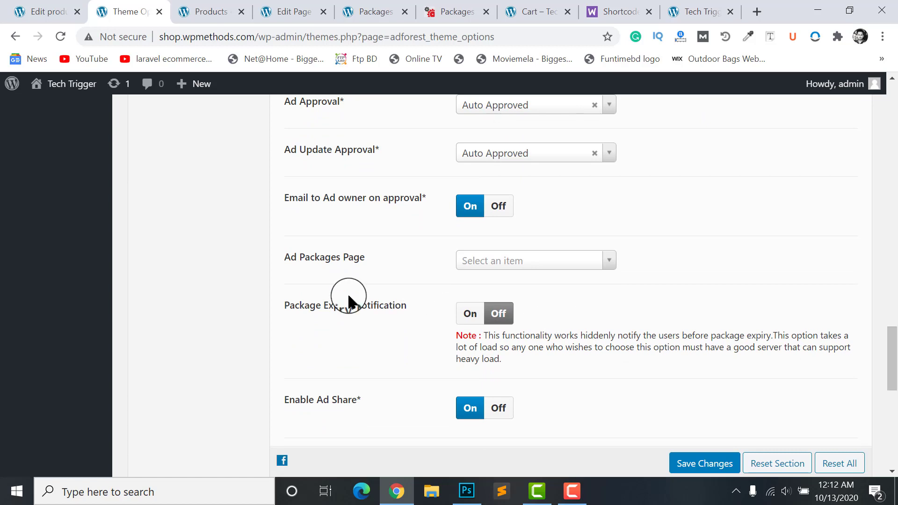
click(532, 269)
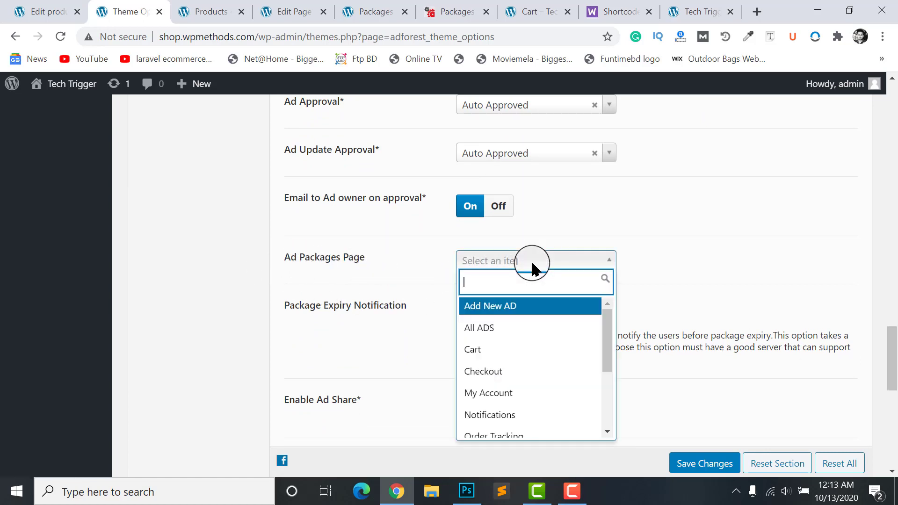
scroll(506, 374, down, 3)
scroll(495, 352, up, 3)
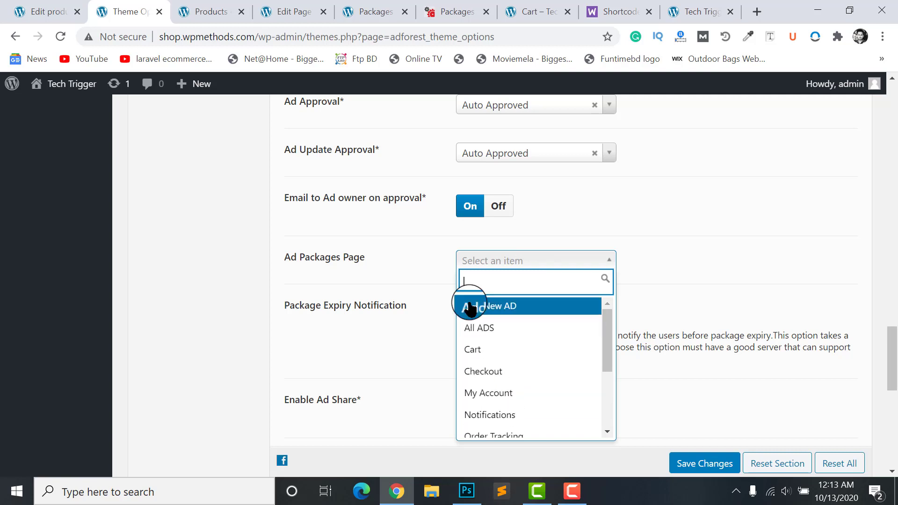
scroll(503, 372, down, 3)
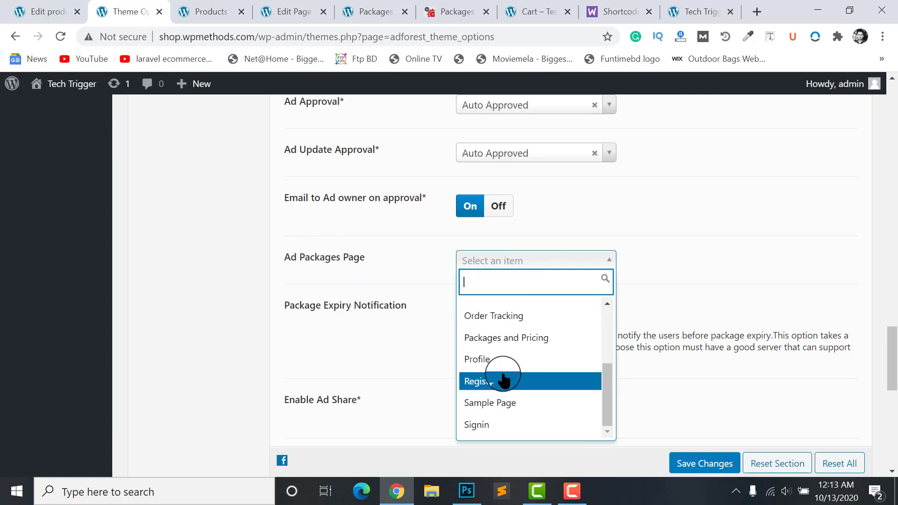
scroll(487, 366, up, 3)
scroll(495, 436, down, 1)
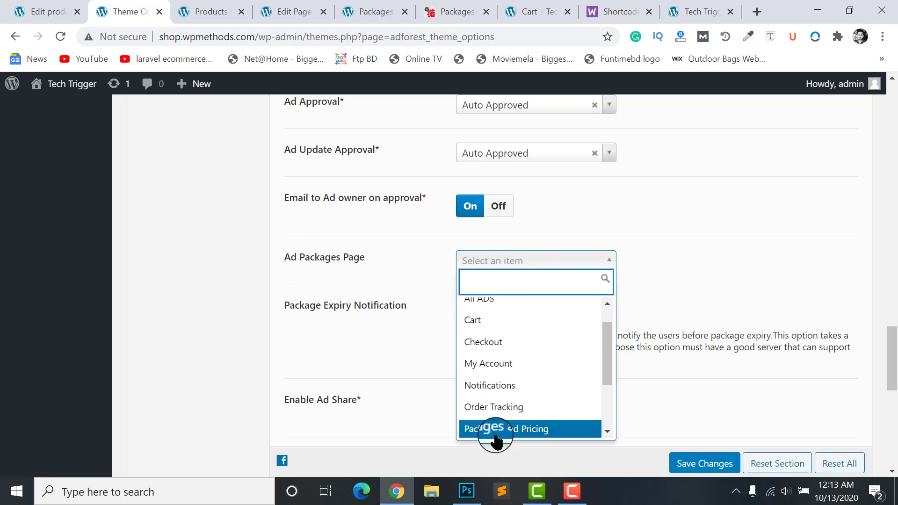
scroll(487, 368, up, 2)
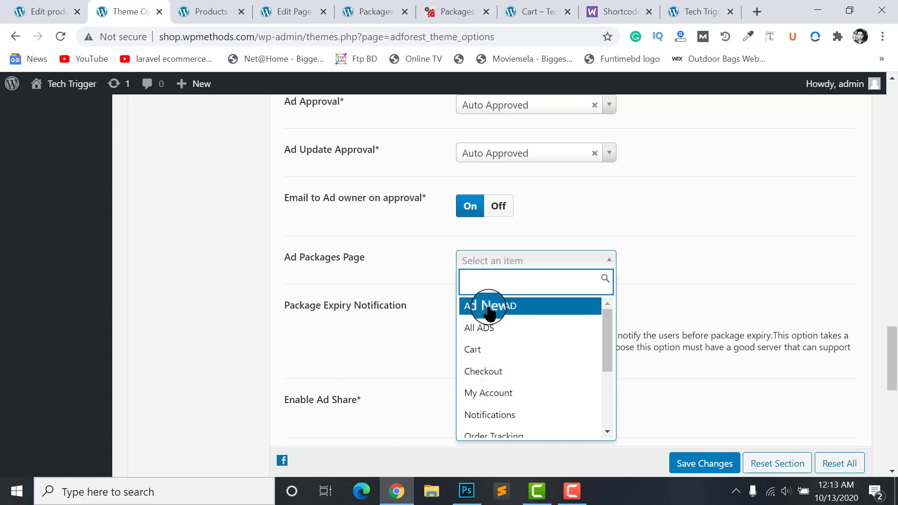
scroll(490, 351, down, 3)
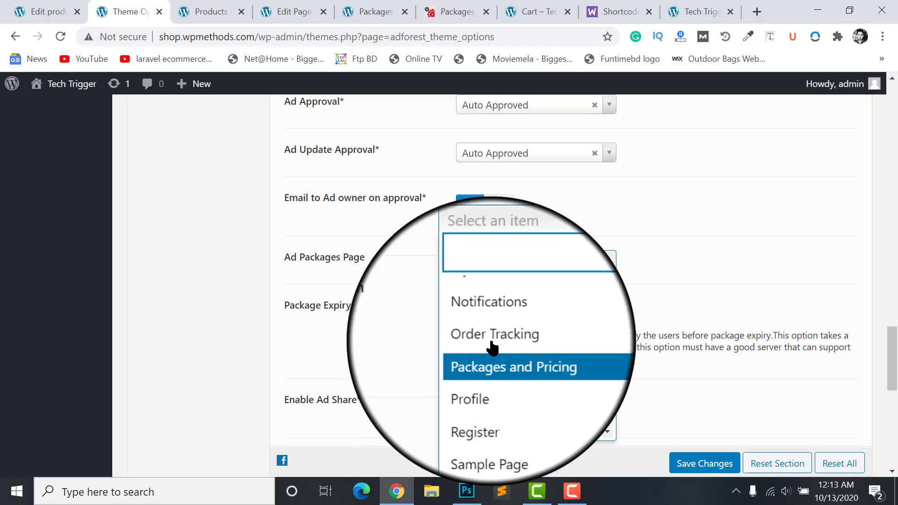
click(499, 354)
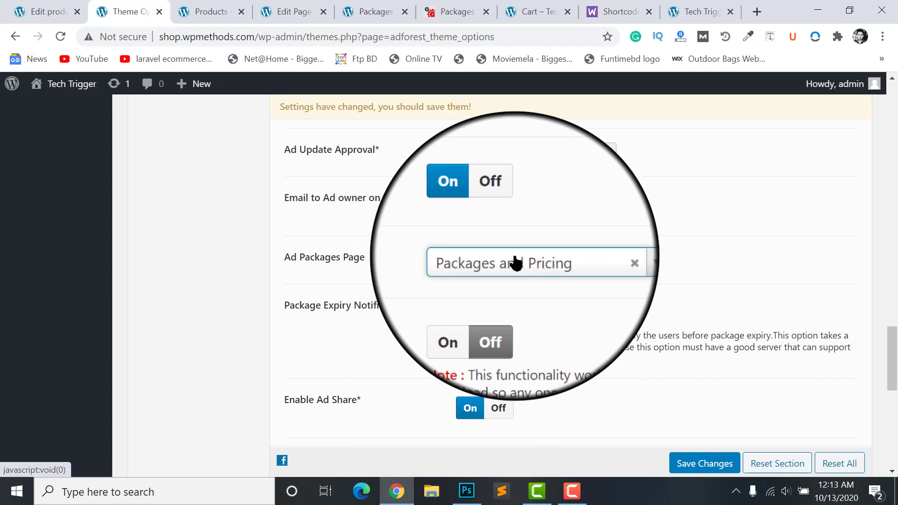
Step: Turn on Package Expiry Notification and set it to notify 2 days before expiry
scroll(627, 320, down, 2)
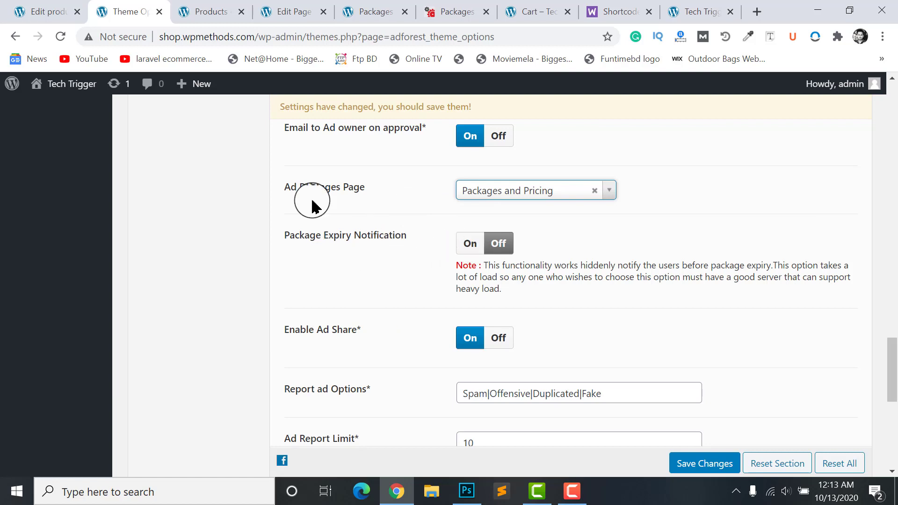
click(469, 244)
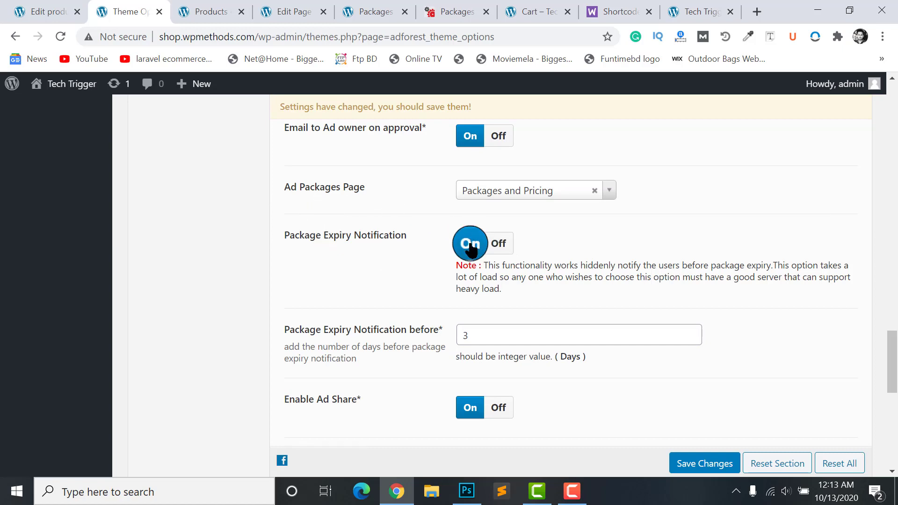
scroll(470, 248, down, 1)
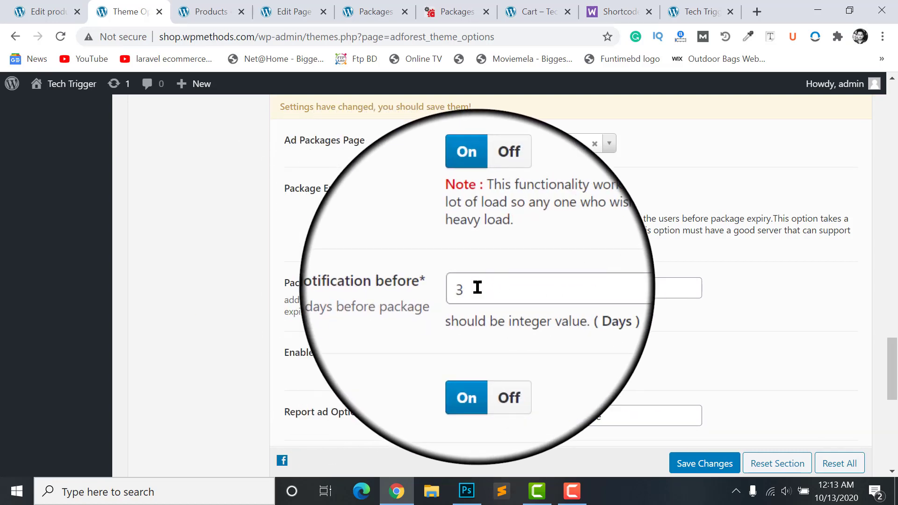
double_click(477, 287)
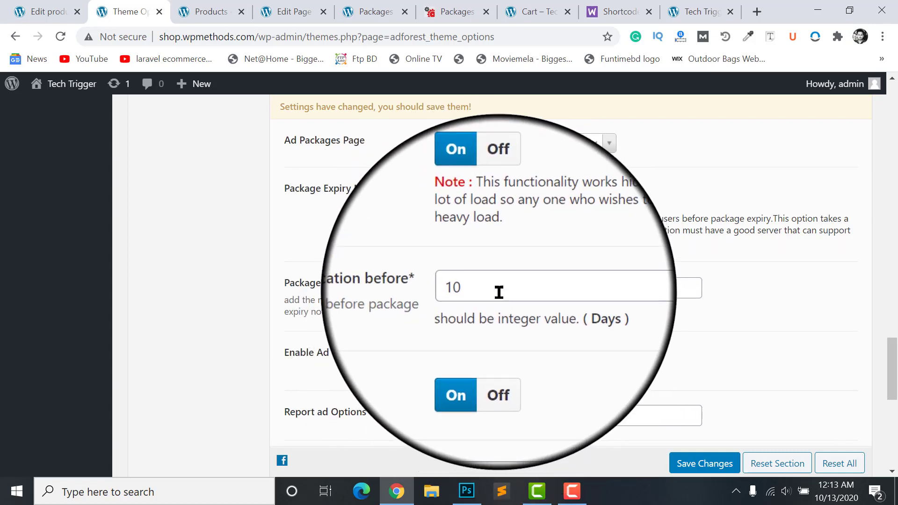
text(2)
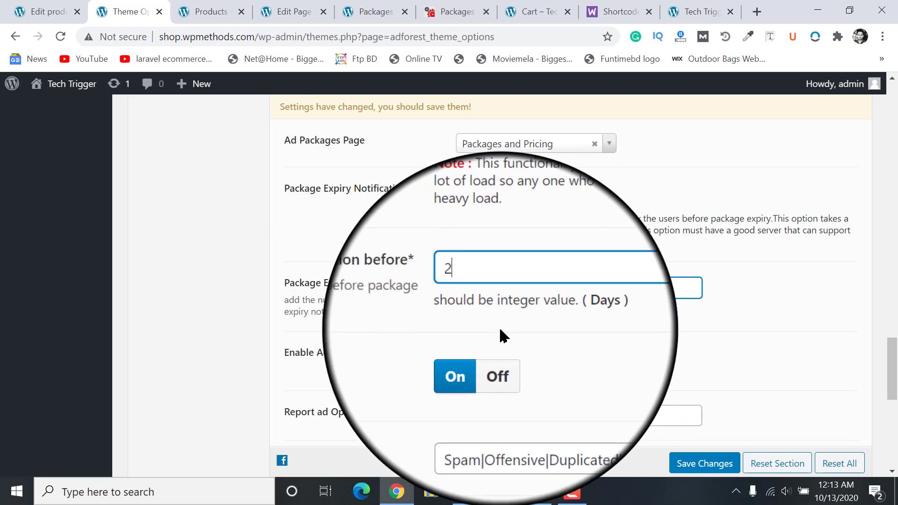
Step: Examine the ad sharing, ad report options, report limit and report limit action settings
scroll(519, 328, down, 1)
scroll(512, 290, up, 2)
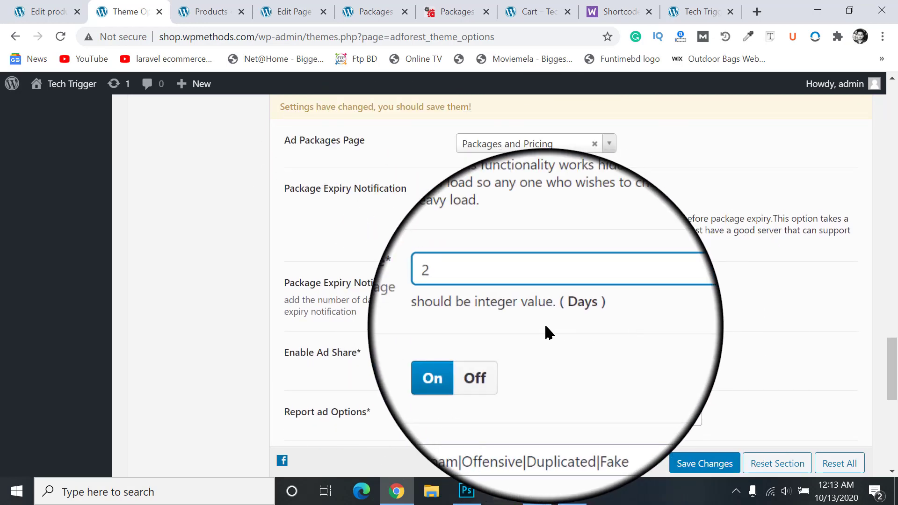
scroll(547, 328, down, 3)
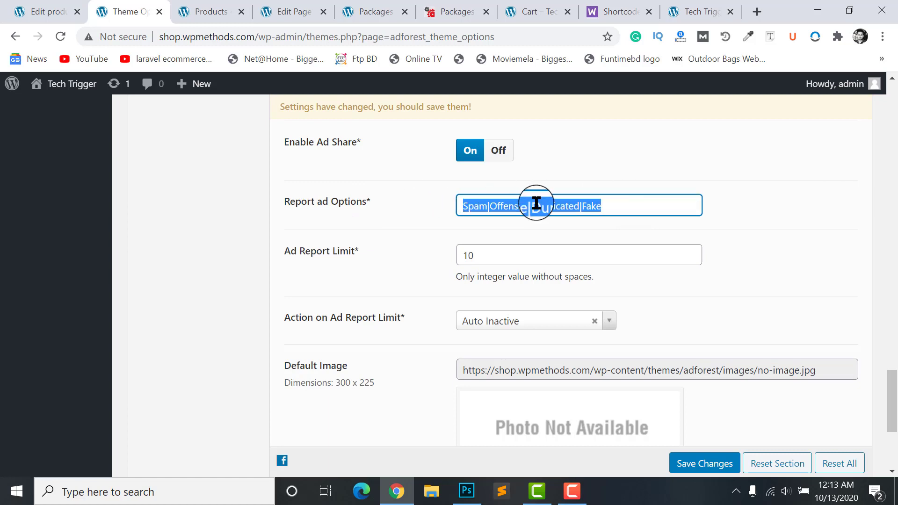
scroll(407, 212, down, 1)
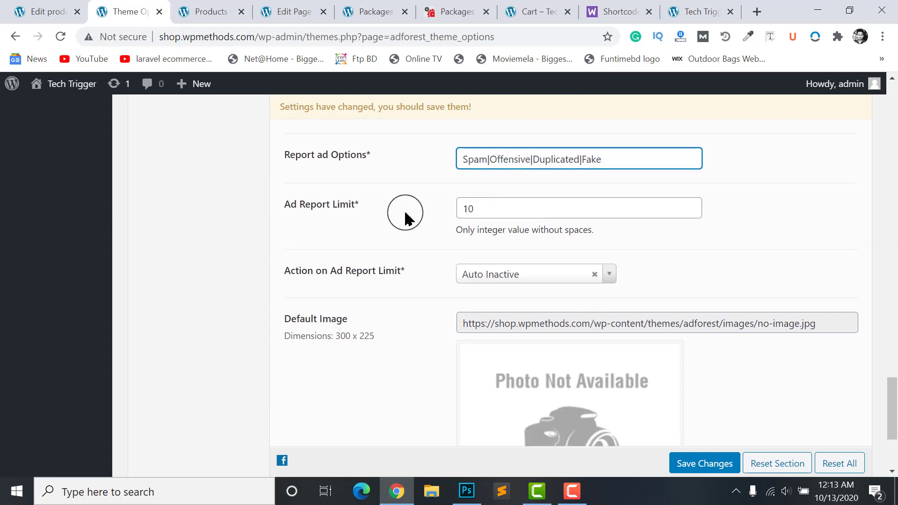
click(505, 209)
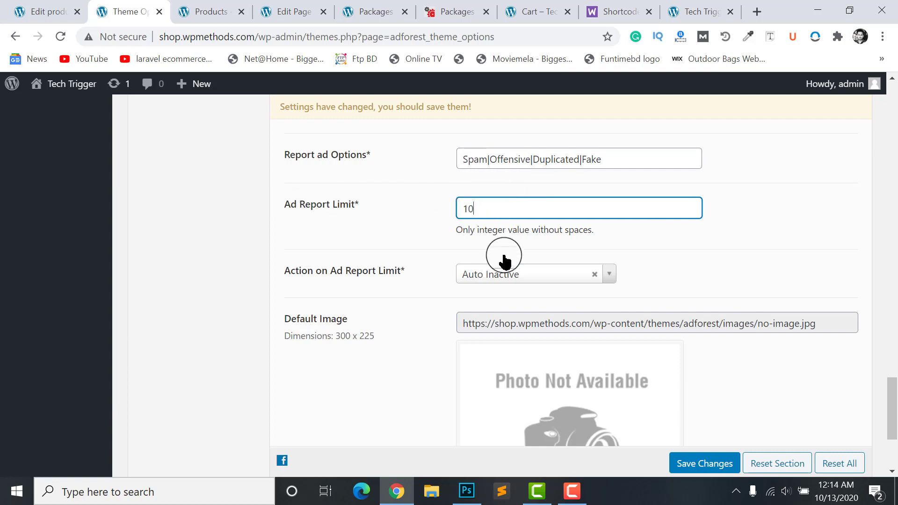
scroll(458, 234, down, 1)
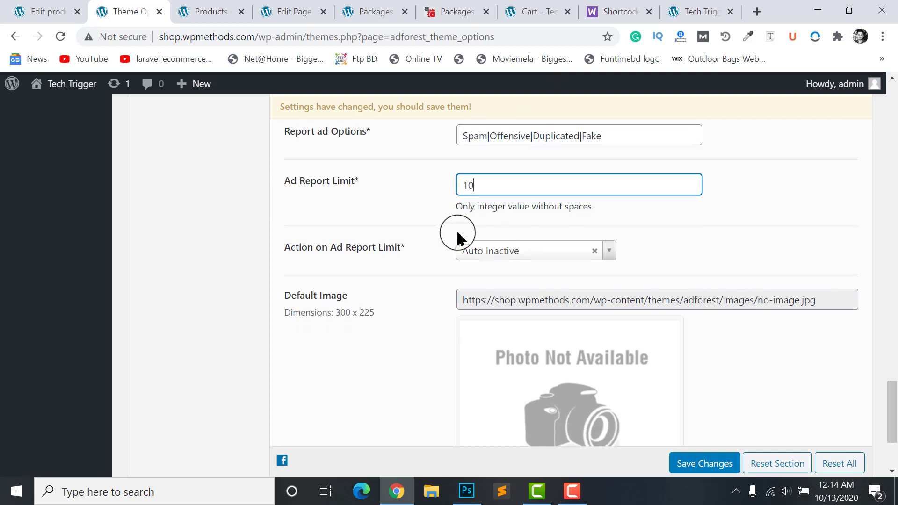
Step: Set the Action on Ad Report Limit to Email to Admin and check the notification email field
scroll(519, 205, down, 1)
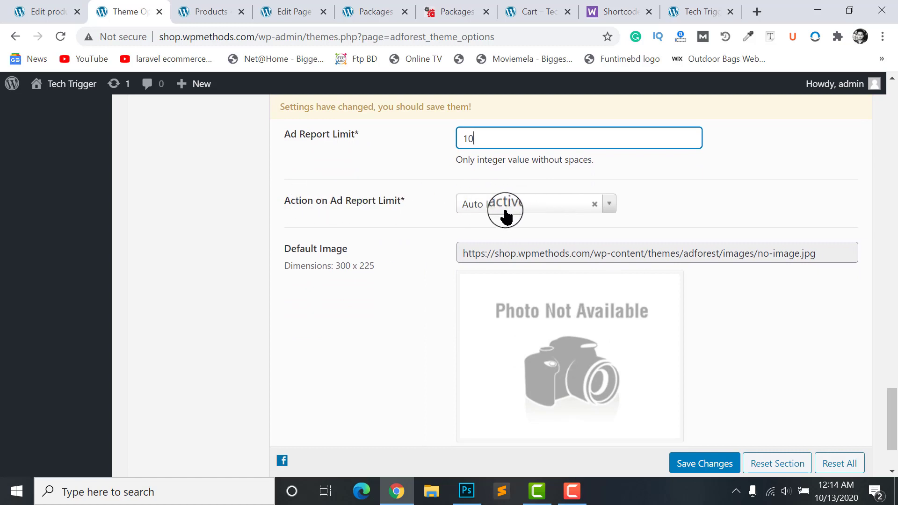
click(507, 215)
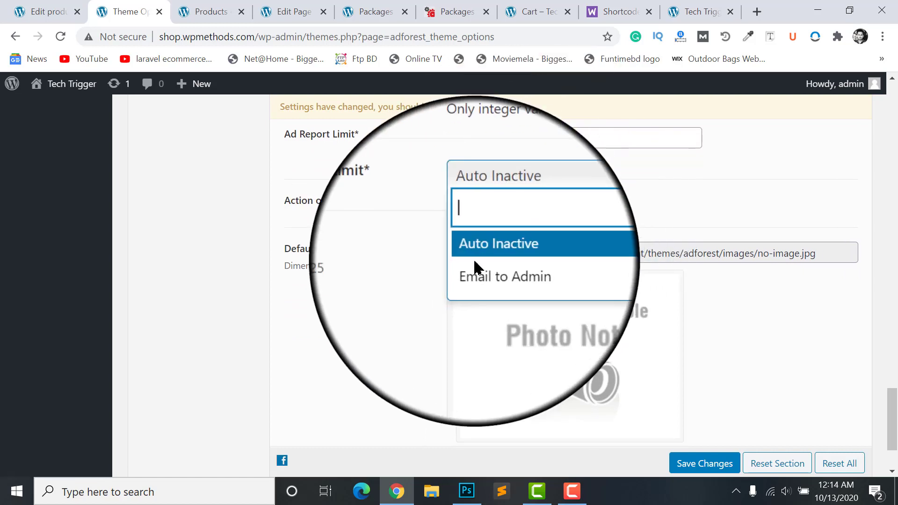
click(504, 273)
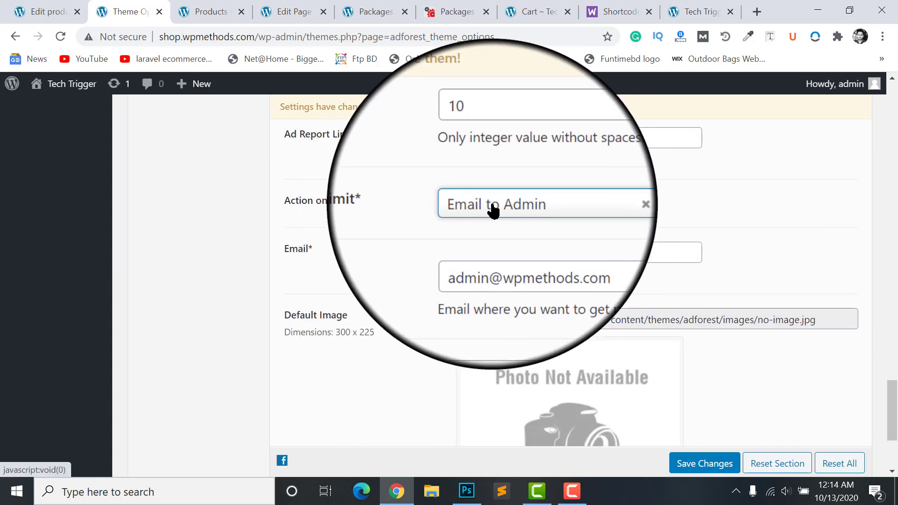
click(571, 260)
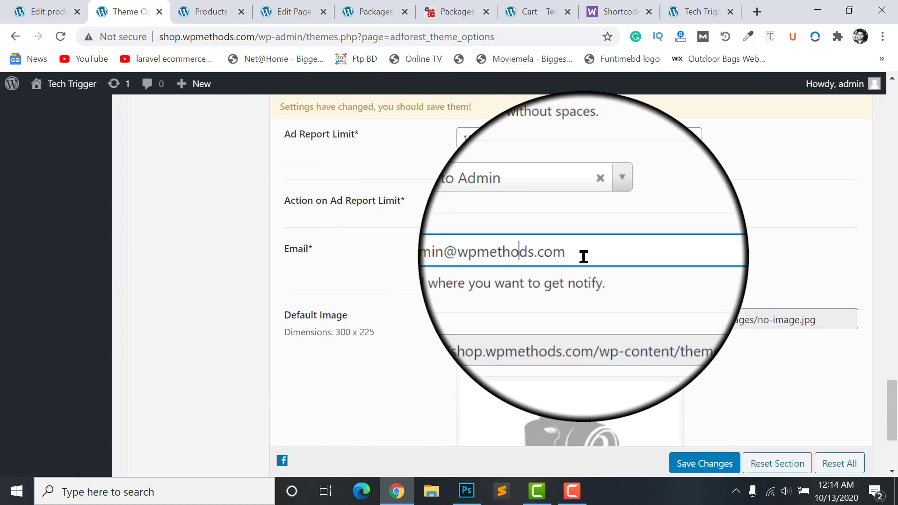
Step: Set the Ad Report Limit to 20 in the general ads settings
scroll(500, 223, up, 2)
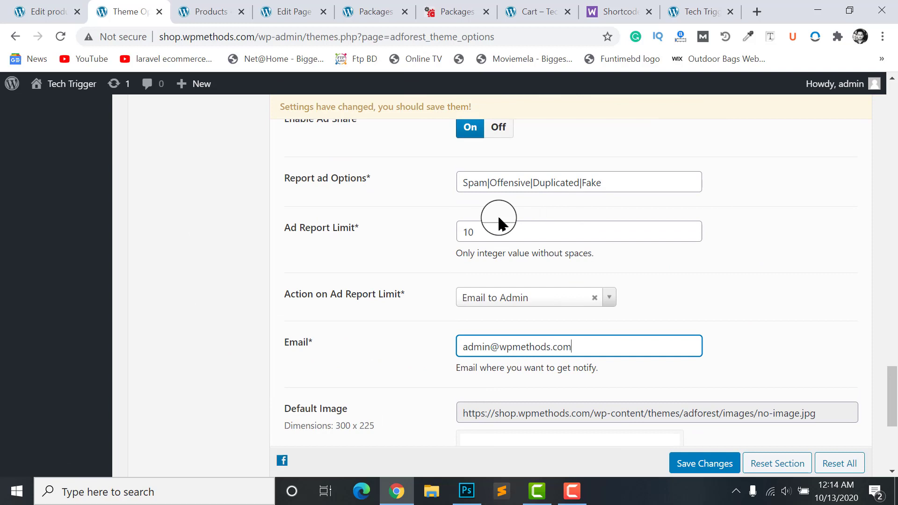
click(476, 234)
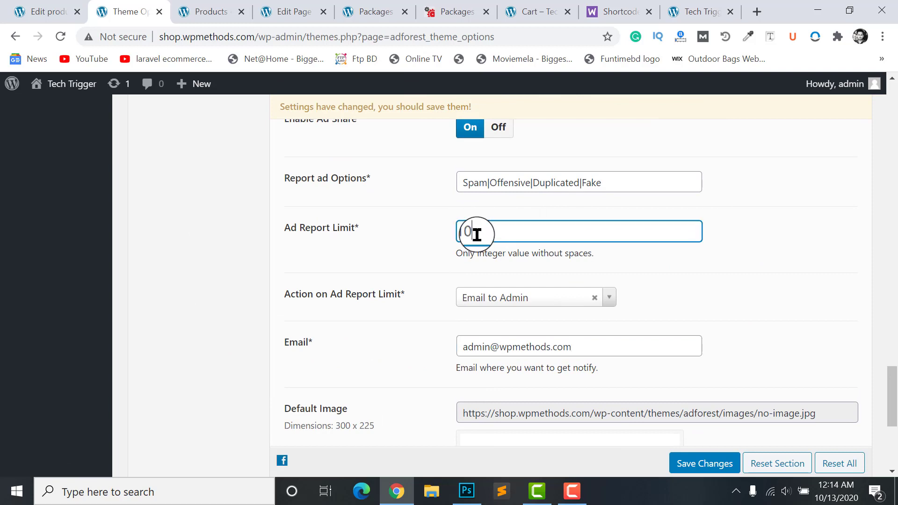
click(442, 240)
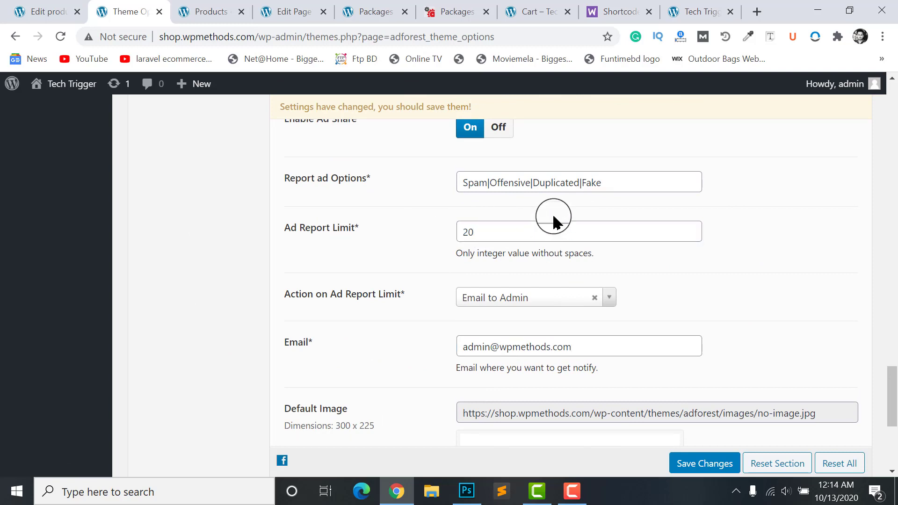
scroll(542, 219, up, 1)
scroll(482, 262, down, 1)
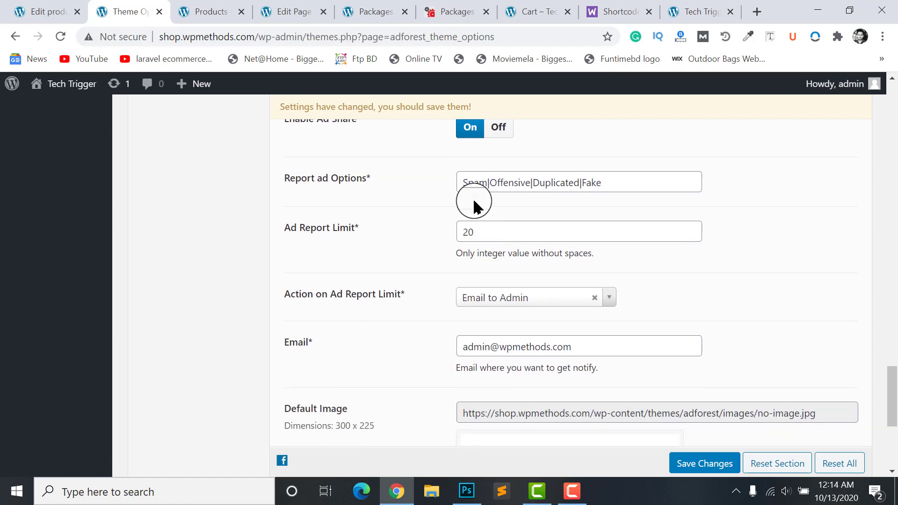
Step: Check the report notification and default image settings, and save the theme options
scroll(496, 225, down, 1)
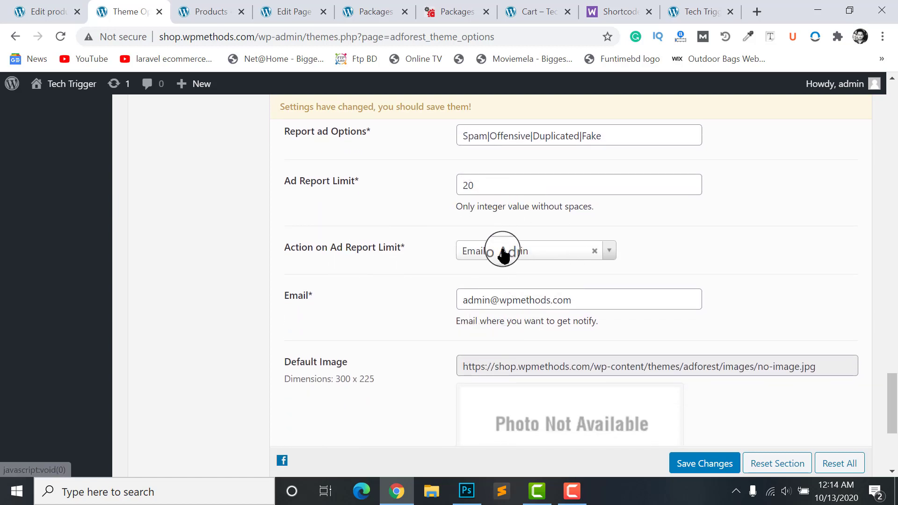
scroll(500, 271, down, 2)
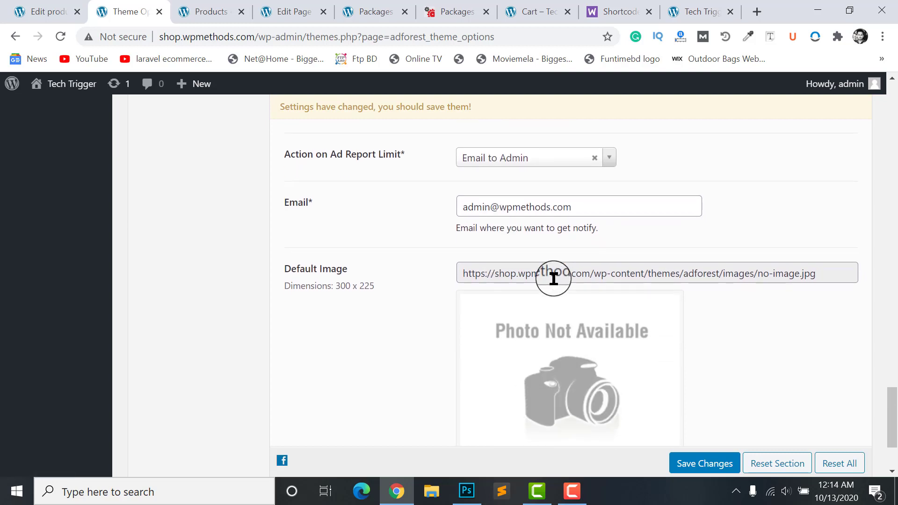
scroll(538, 243, up, 1)
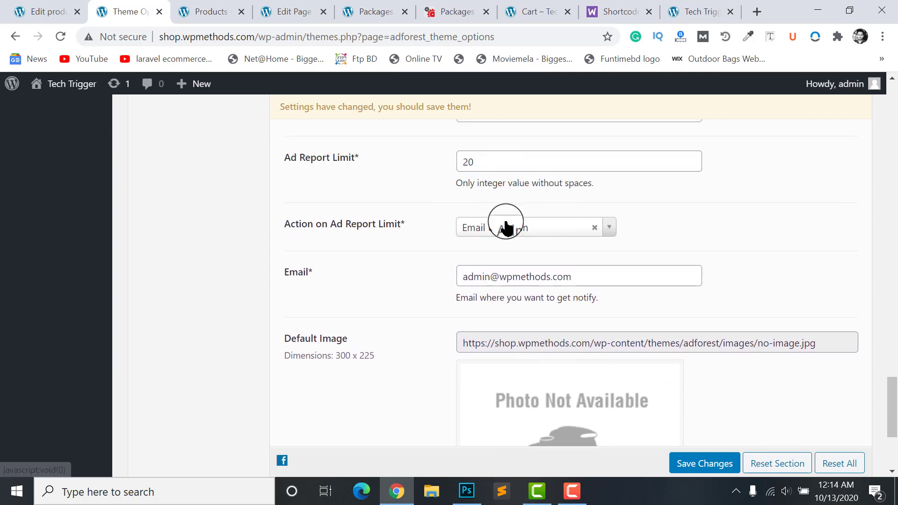
scroll(531, 229, down, 2)
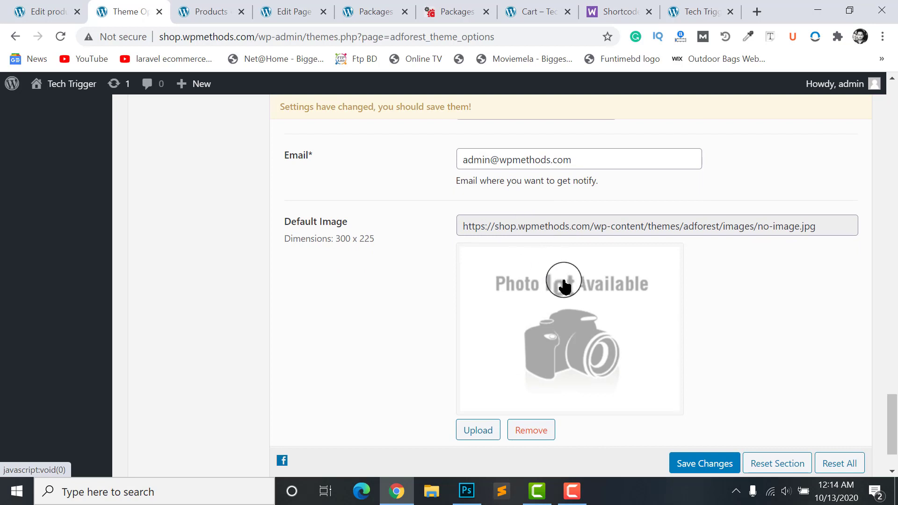
scroll(578, 301, down, 1)
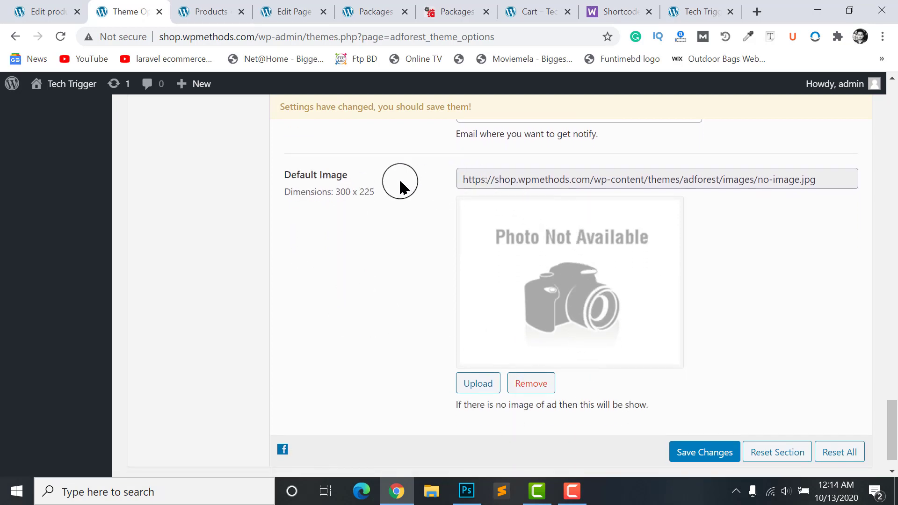
scroll(530, 257, down, 1)
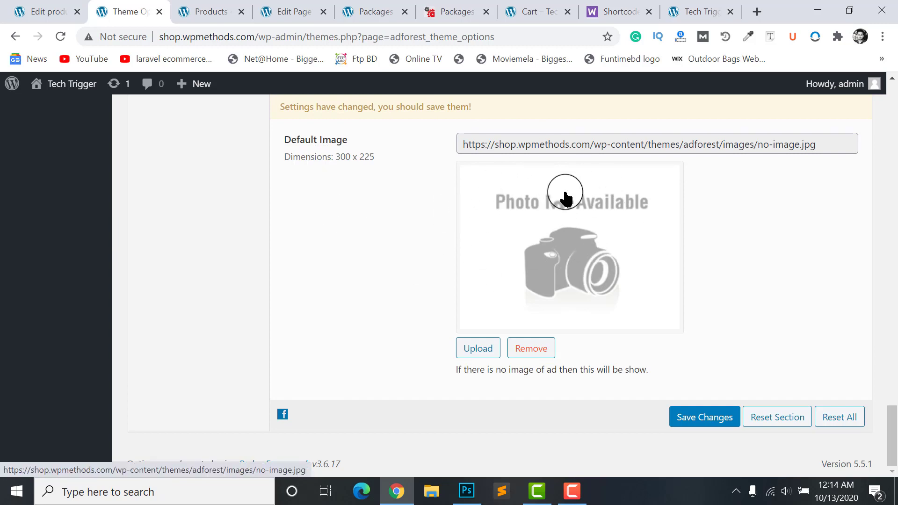
click(701, 417)
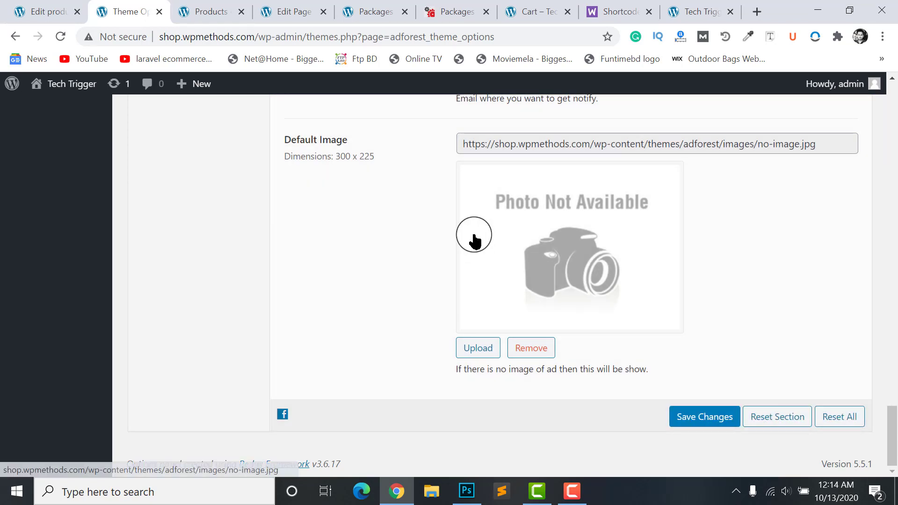
Step: Go to the WooCommerce product list and open the Premium product for editing
click(187, 11)
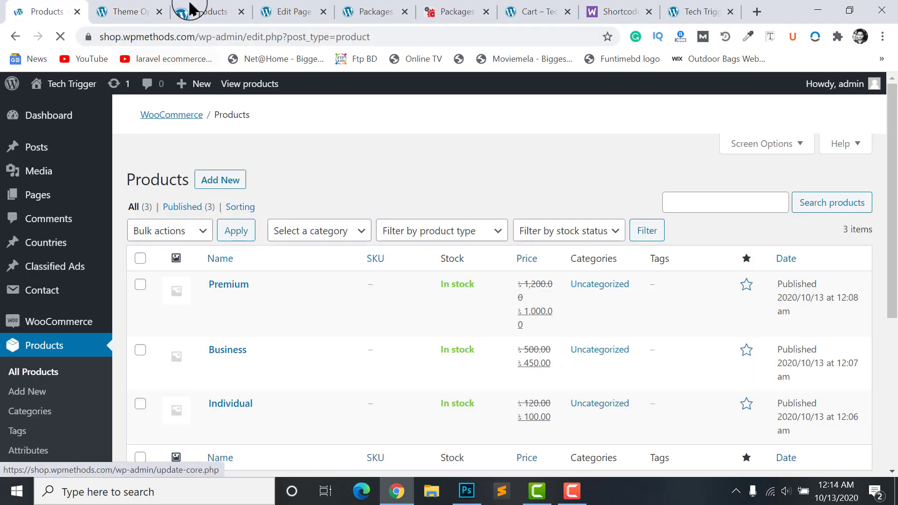
scroll(333, 266, down, 1)
scroll(445, 449, up, 1)
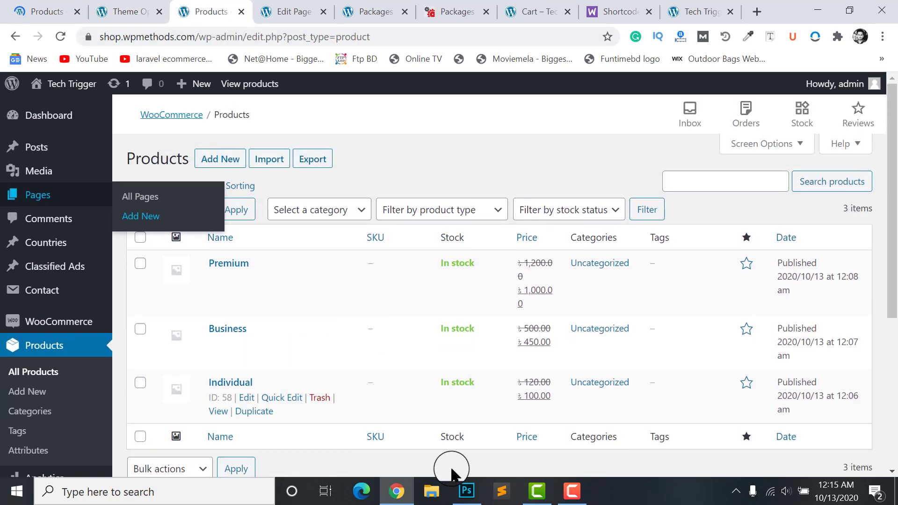
scroll(420, 436, down, 1)
mouse_move(194, 214)
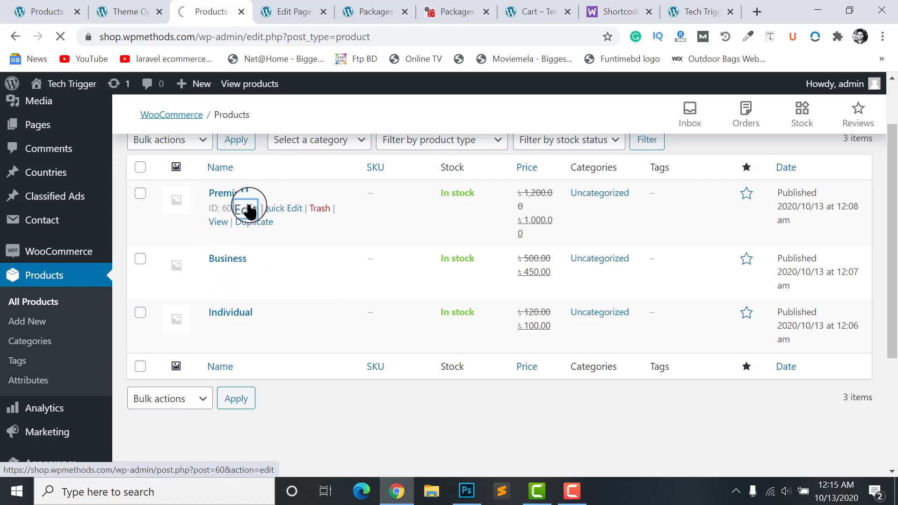
Step: Change the Premium product's type from Simple product to AdForest Packages in the product data
scroll(553, 297, down, 3)
scroll(553, 298, down, 5)
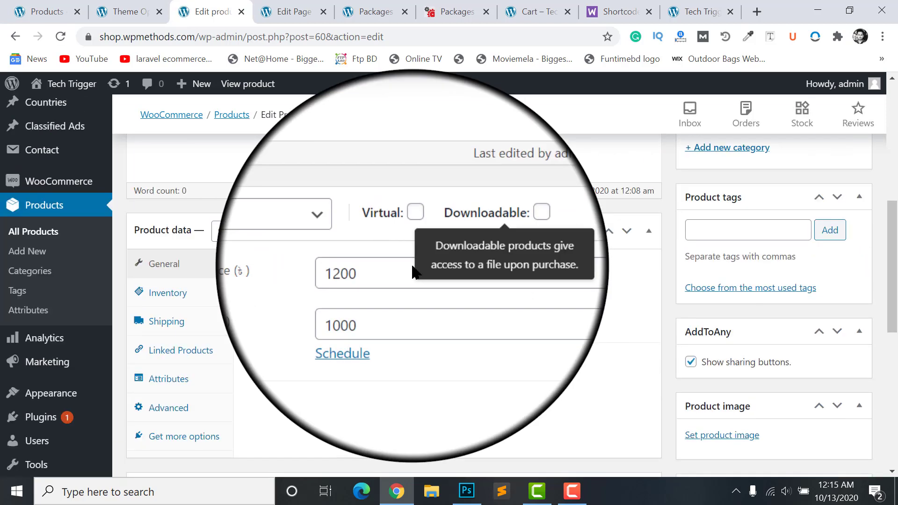
scroll(441, 286, up, 8)
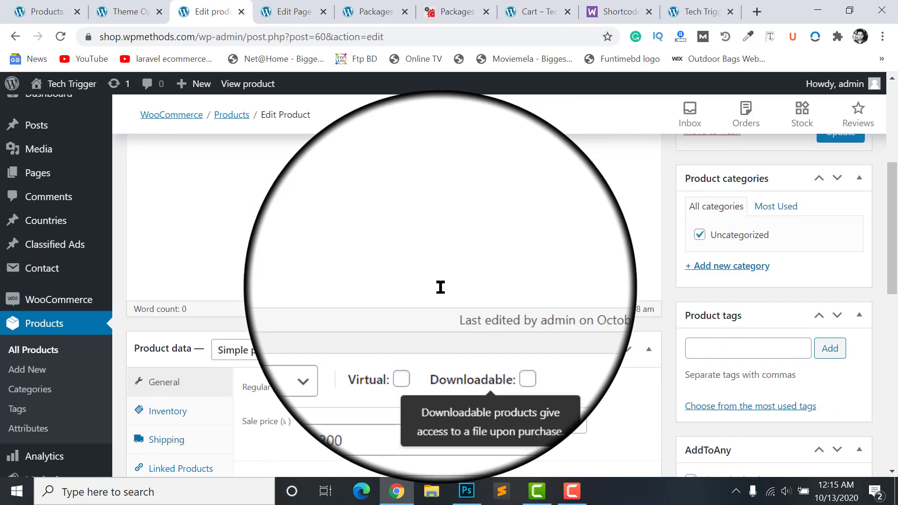
scroll(159, 181, down, 7)
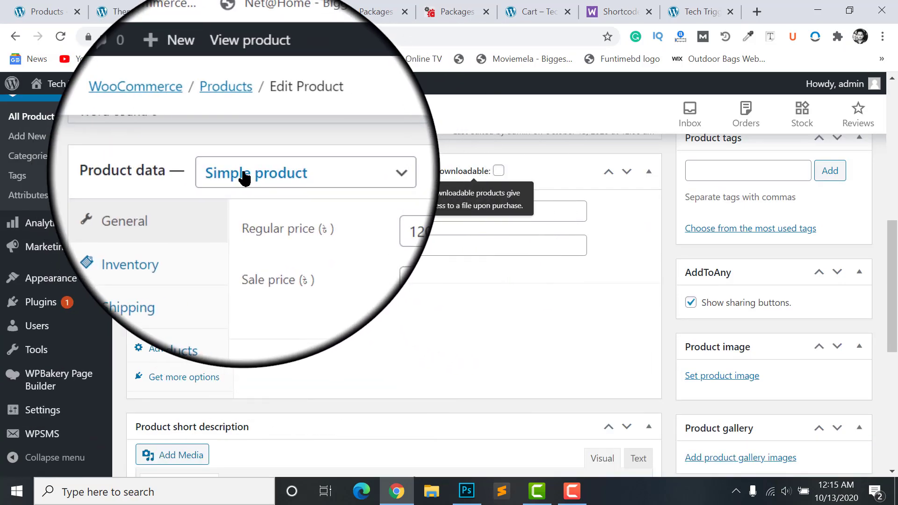
click(243, 177)
click(269, 262)
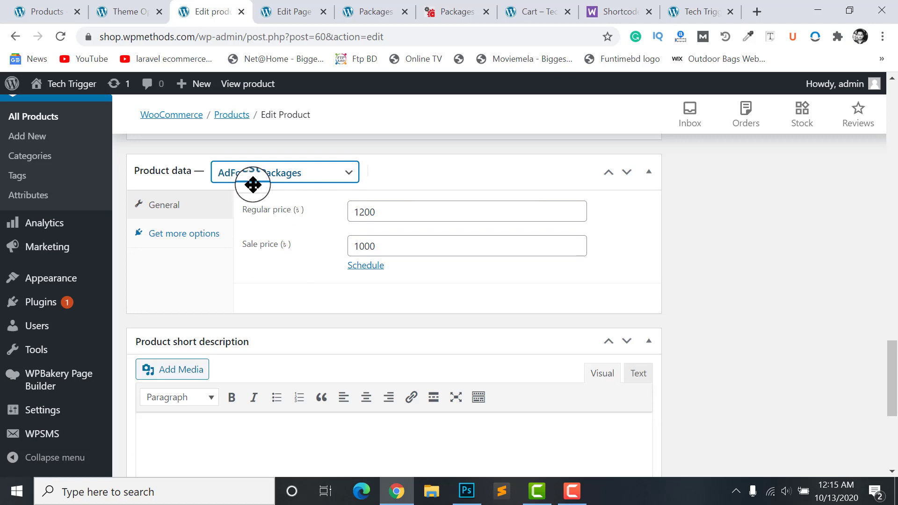
Step: Set the Premium product's Package Expiry to 30 days in the package essentials
scroll(274, 228, down, 6)
scroll(344, 276, up, 4)
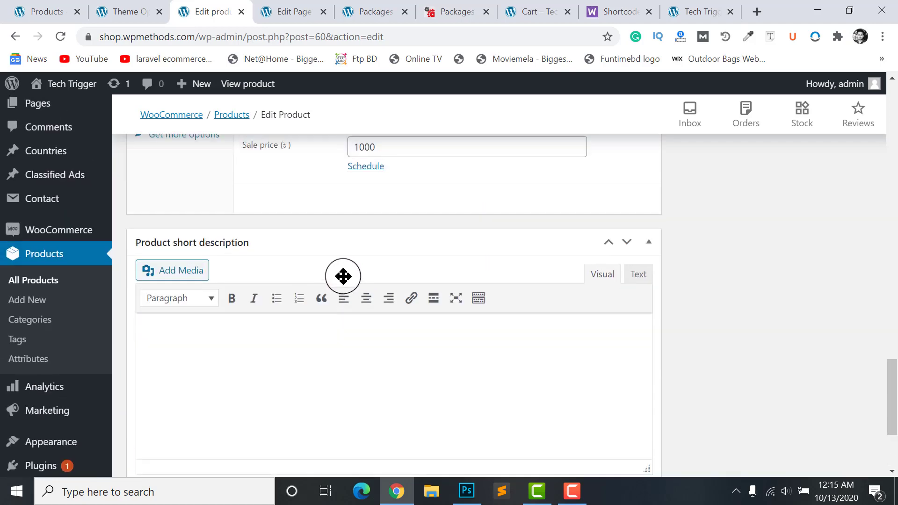
scroll(343, 276, up, 10)
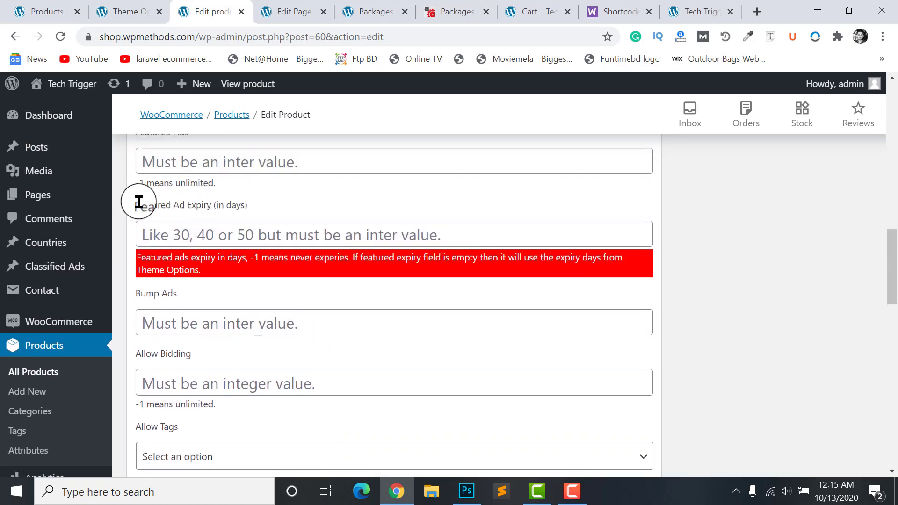
scroll(138, 202, up, 5)
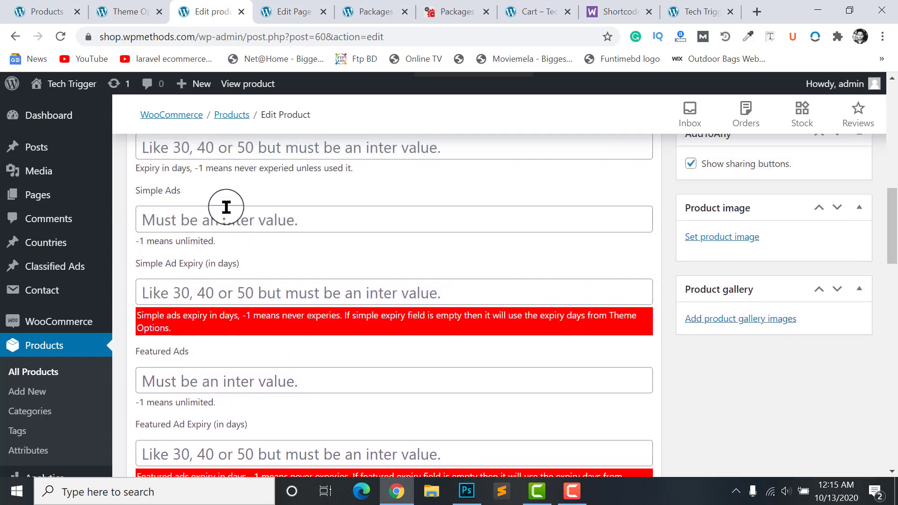
scroll(225, 206, up, 4)
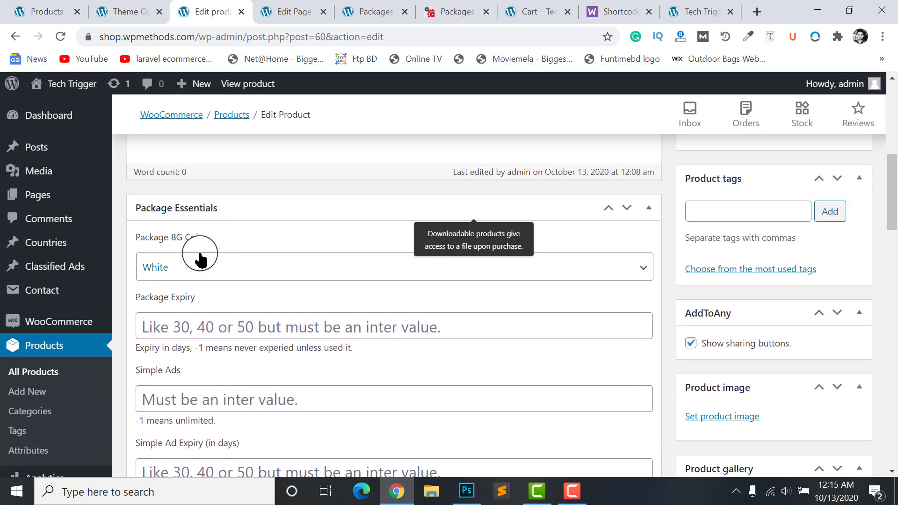
scroll(210, 257, down, 2)
click(204, 261)
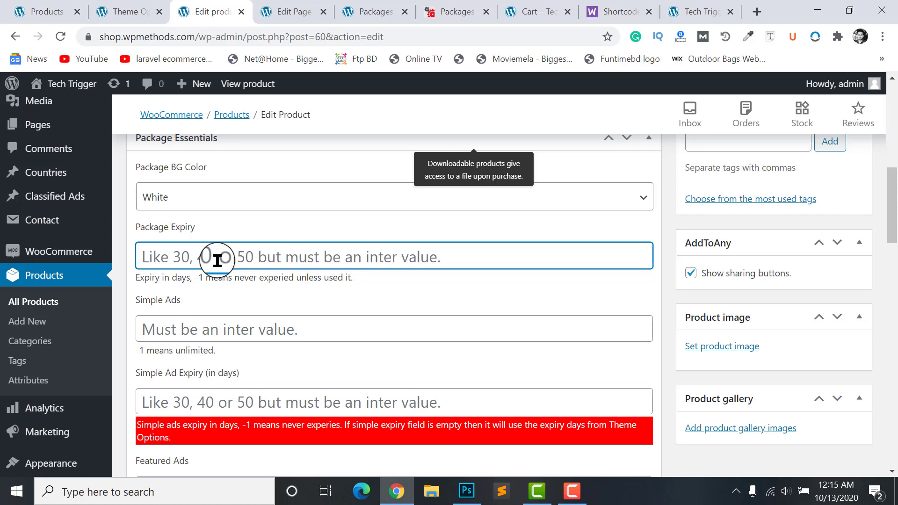
text(30)
click(210, 302)
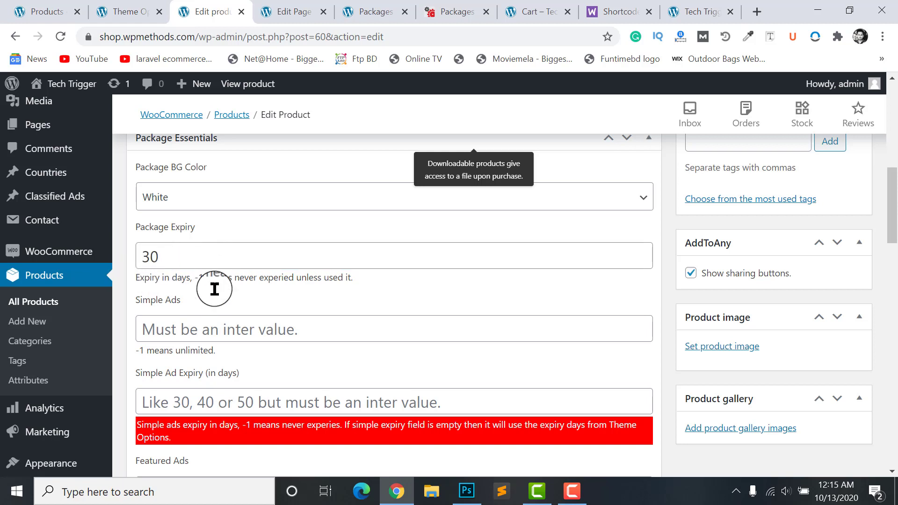
Step: Set the Premium product's Package Expiry to 90 days
scroll(215, 288, up, 3)
scroll(229, 266, down, 1)
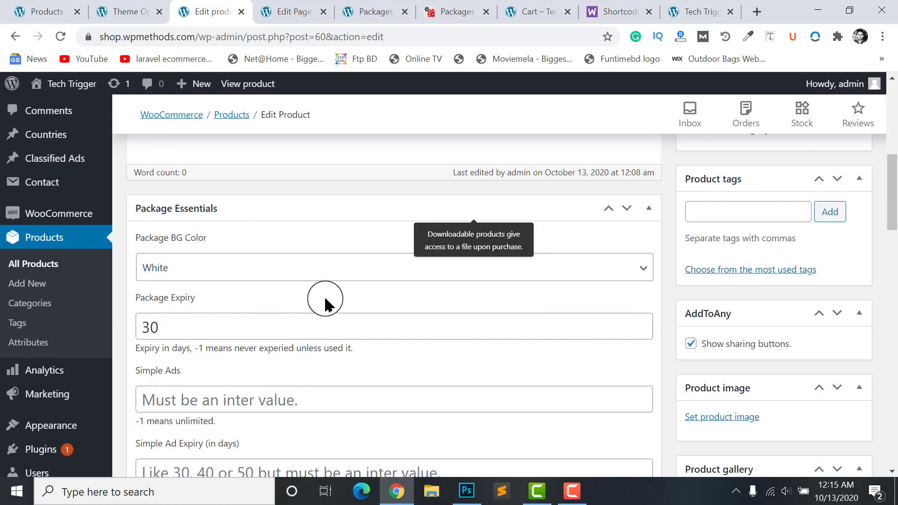
scroll(328, 290, up, 10)
scroll(187, 253, down, 8)
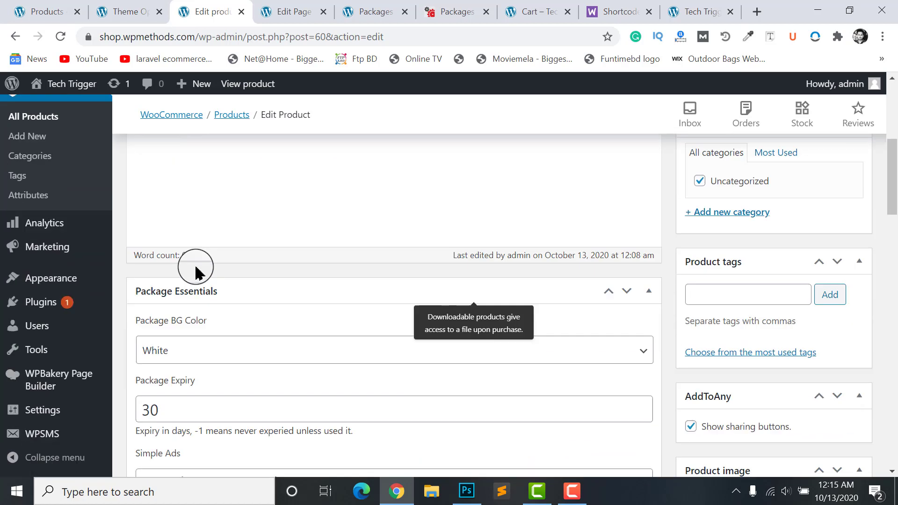
drag(176, 395, 118, 412)
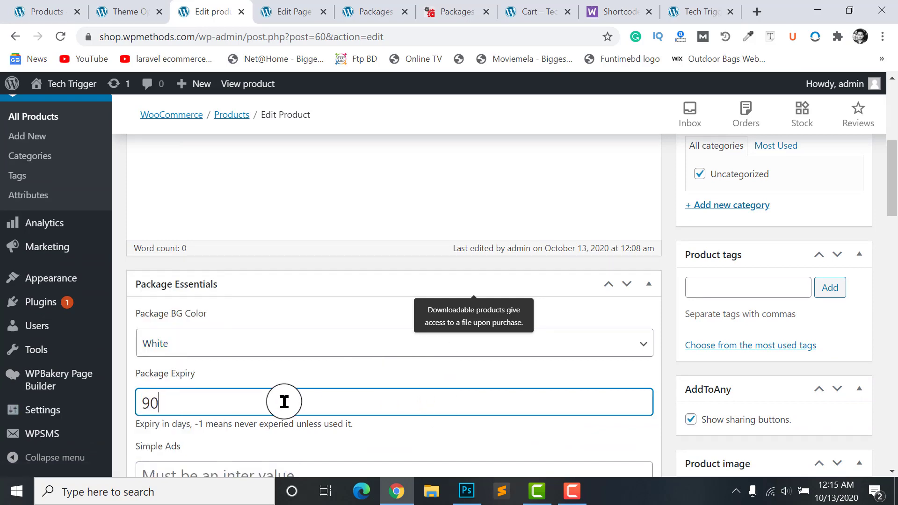
text(90)
scroll(285, 401, down, 3)
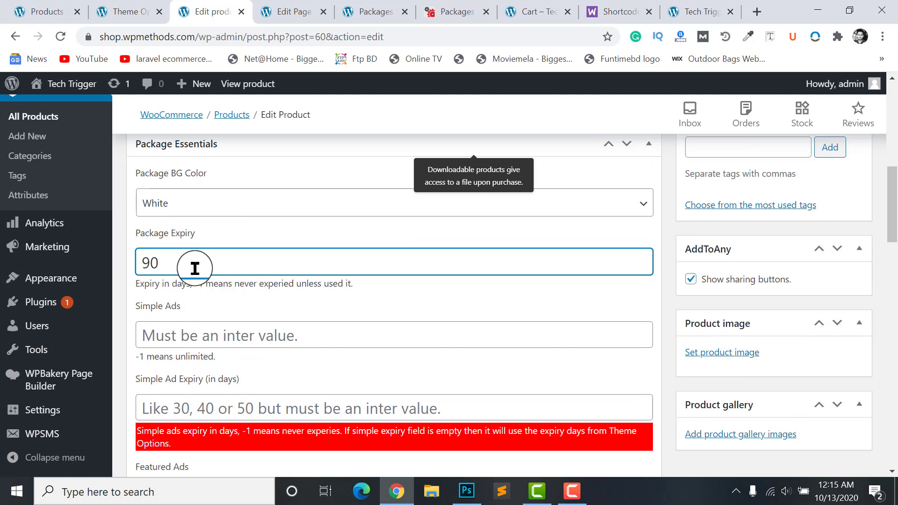
click(131, 257)
Step: Set the number of Simple Ads in the Premium package to 200
scroll(256, 337, down, 1)
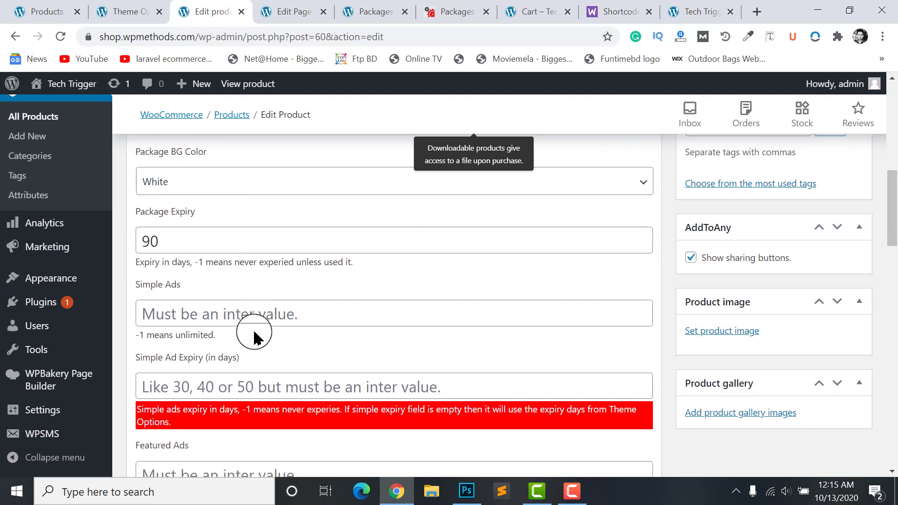
click(160, 297)
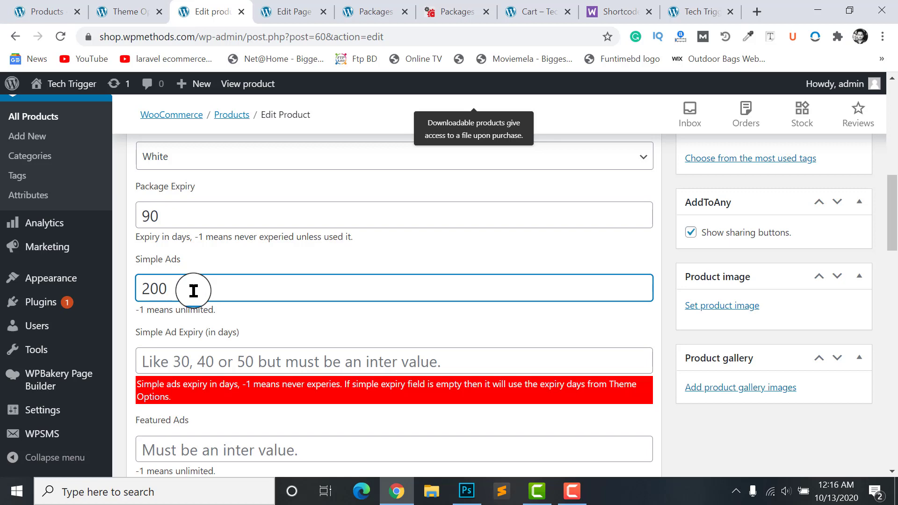
scroll(180, 248, down, 2)
key(Tab)
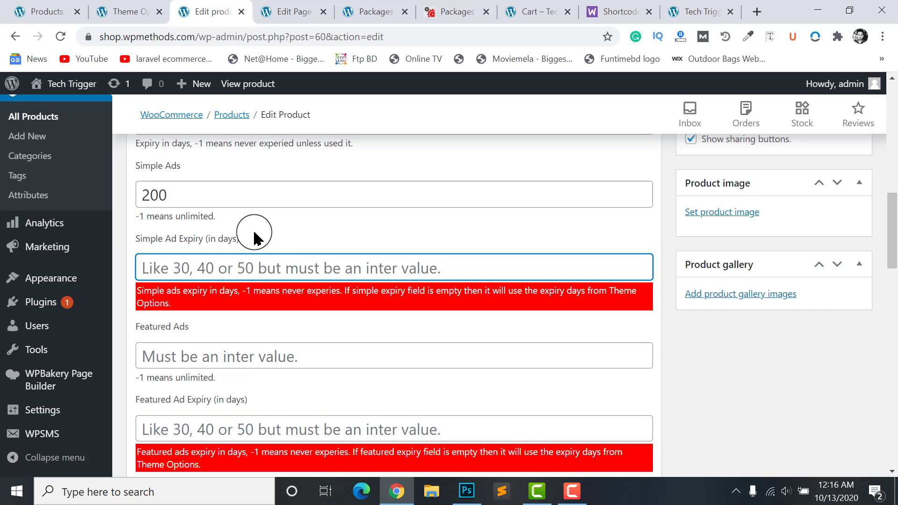
Step: Set both the Simple Ad Expiry and the Featured Ad Expiry of the Premium package to 50 days
text(50)
click(118, 258)
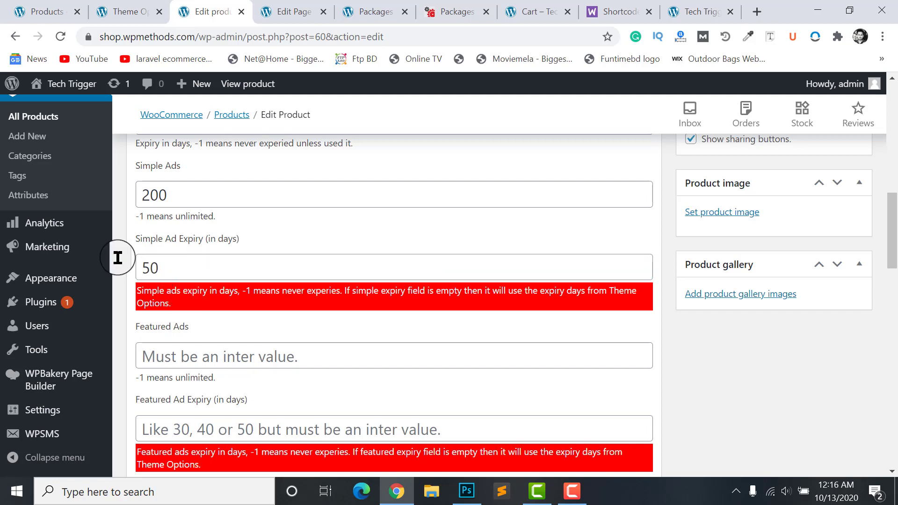
scroll(201, 262, down, 2)
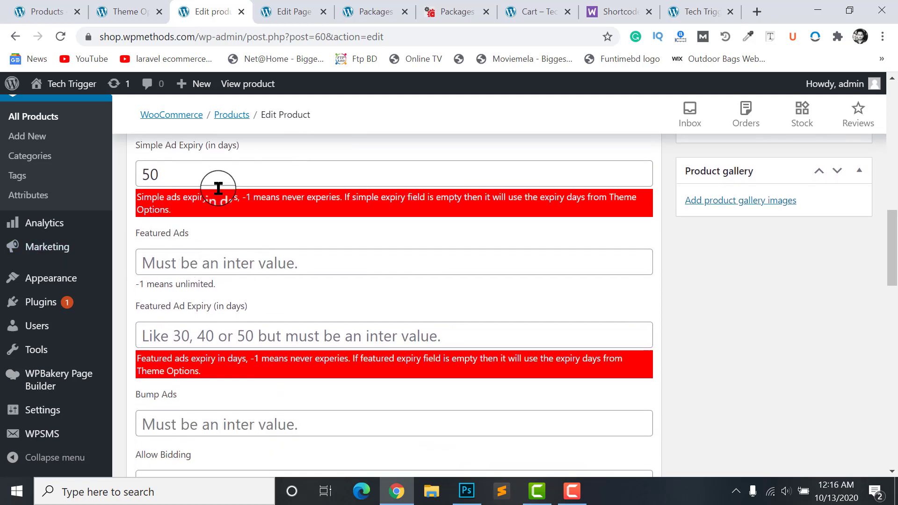
scroll(201, 205, down, 1)
click(170, 224)
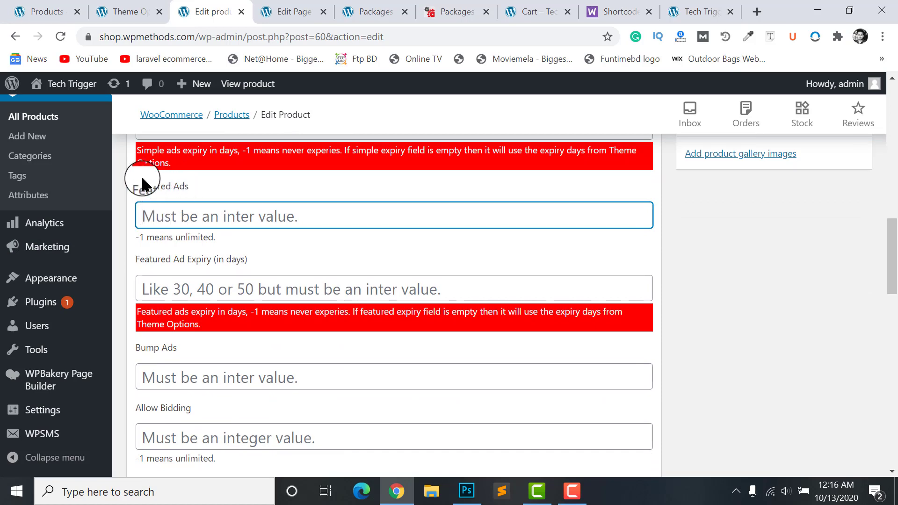
drag(138, 186, 196, 190)
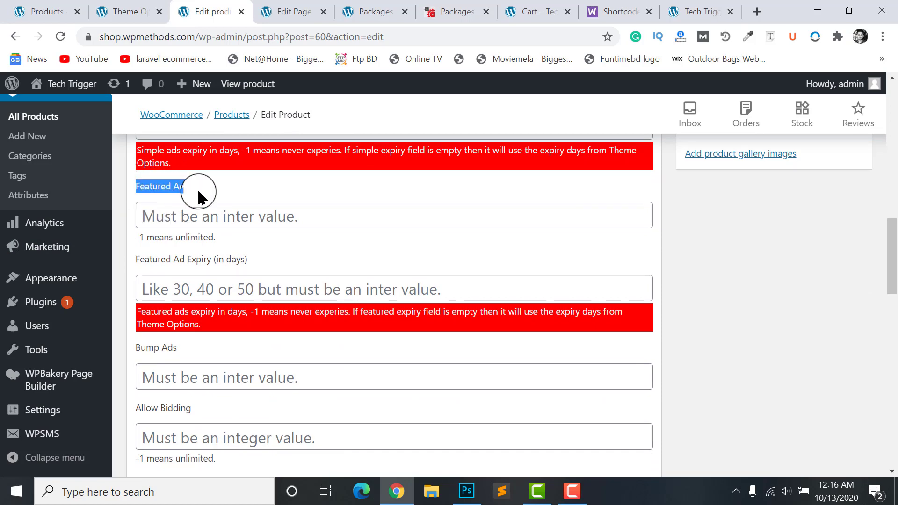
click(192, 224)
drag(893, 254, 879, 75)
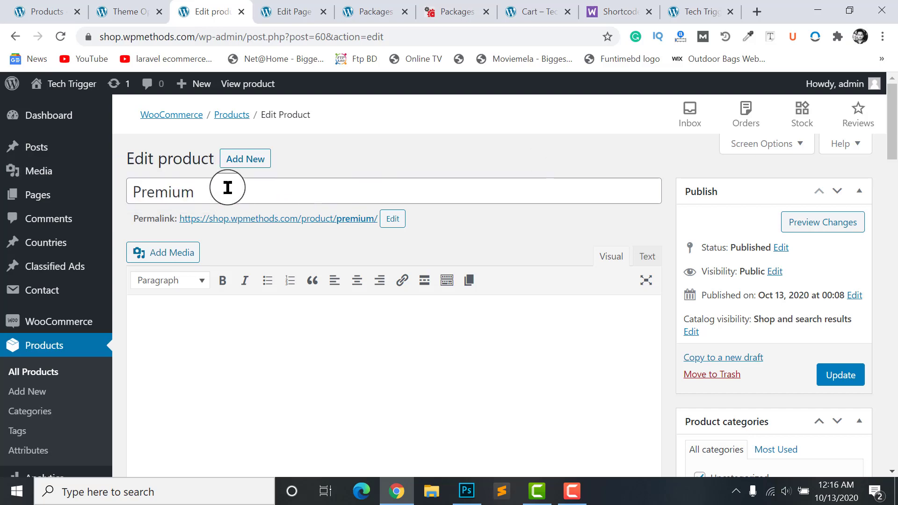
drag(891, 115, 892, 285)
scroll(318, 303, up, 3)
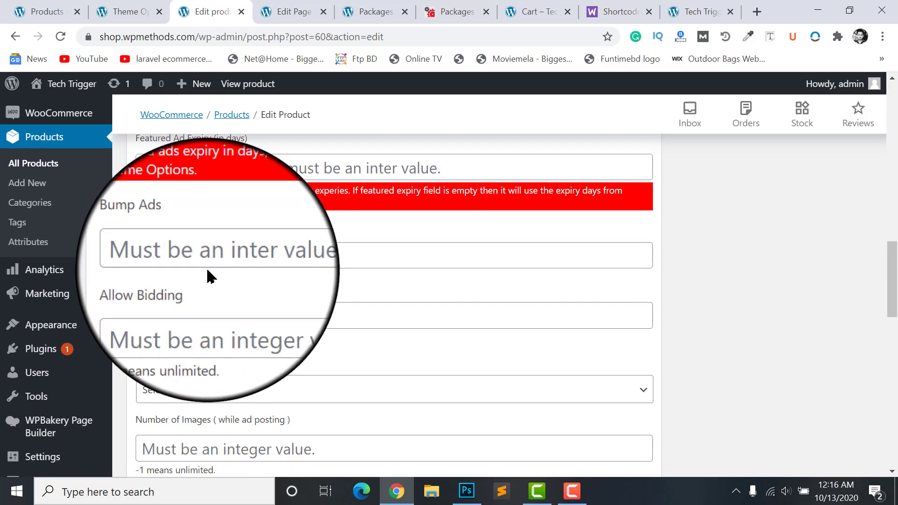
click(186, 230)
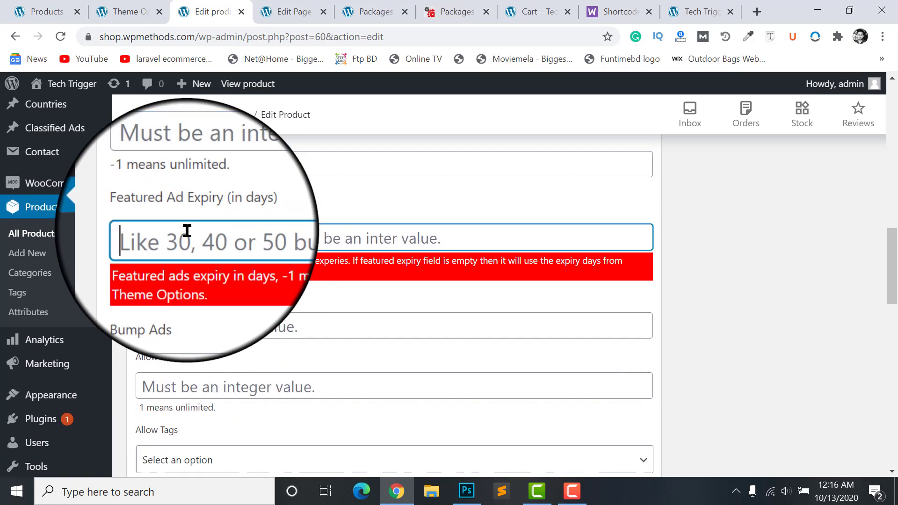
text(50)
Step: Set the Premium package's Bump Ads to 30 and its Allow Bidding value to -1 for unlimited
click(381, 318)
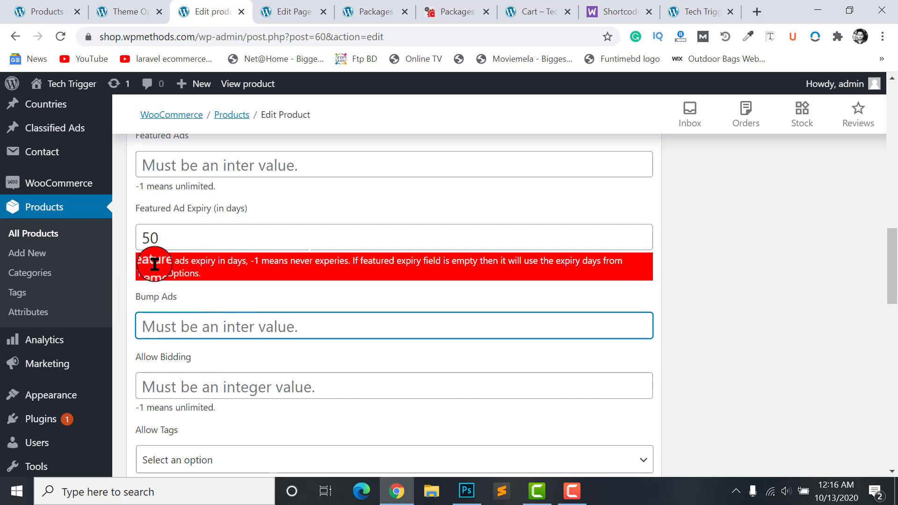
scroll(170, 300, down, 1)
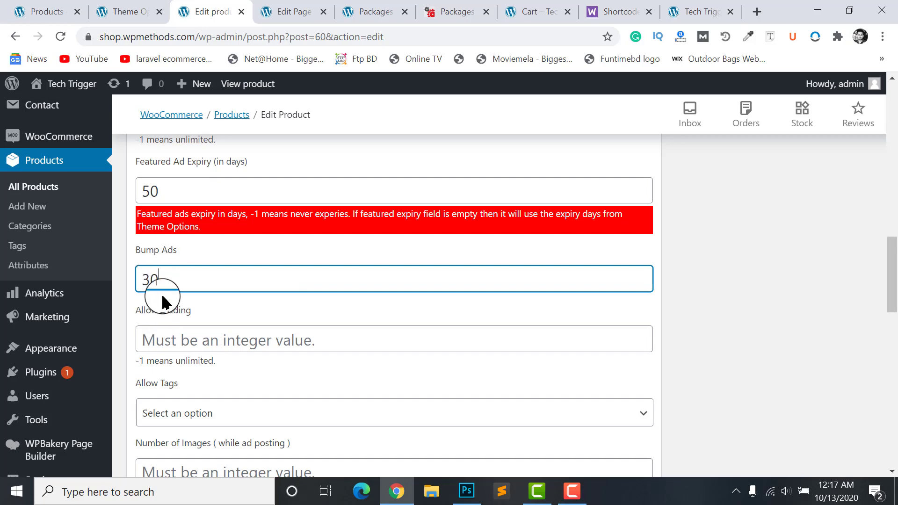
scroll(164, 301, down, 2)
click(171, 226)
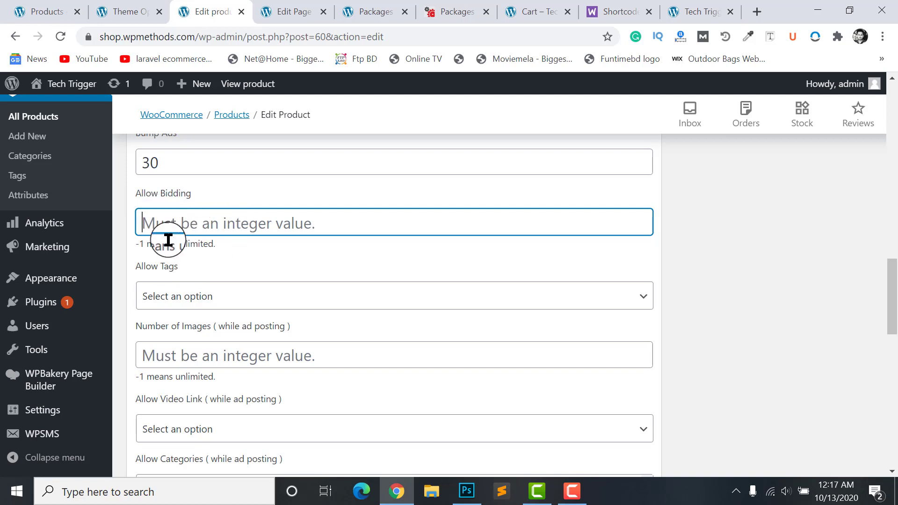
click(169, 207)
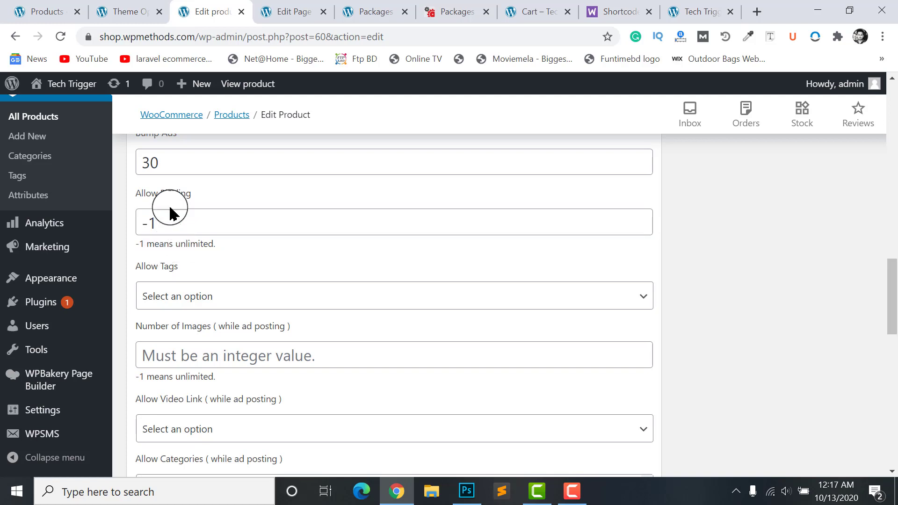
Step: Set Allow Tags to Yes for the Premium package
scroll(191, 239, down, 2)
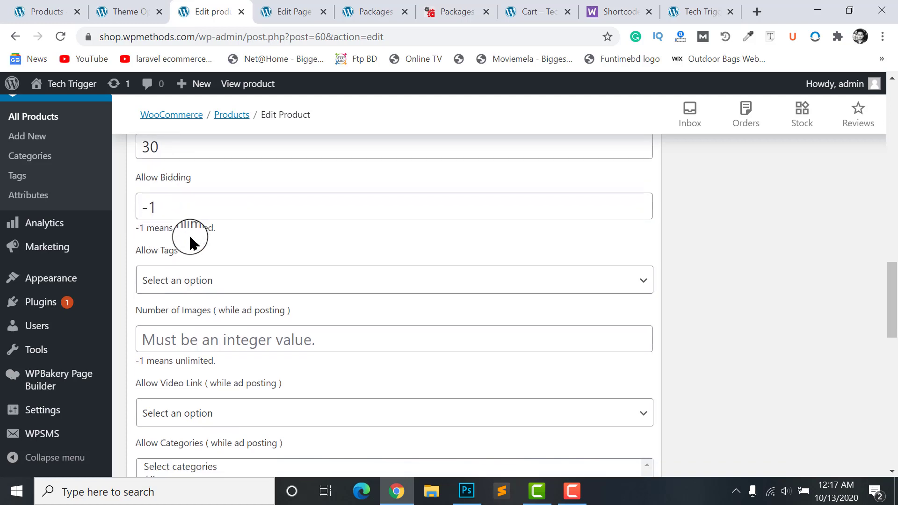
scroll(197, 252, up, 2)
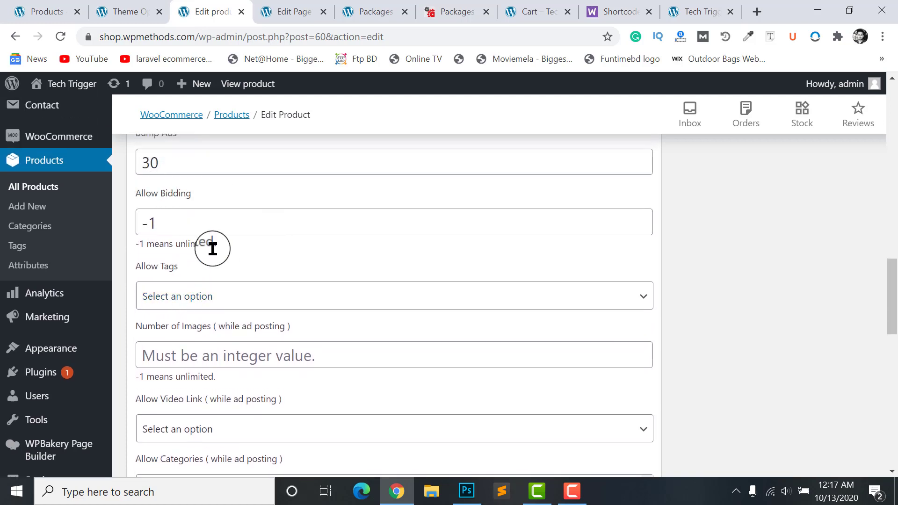
scroll(220, 258, down, 1)
scroll(206, 253, up, 1)
scroll(243, 236, down, 1)
scroll(281, 238, up, 1)
scroll(262, 243, down, 2)
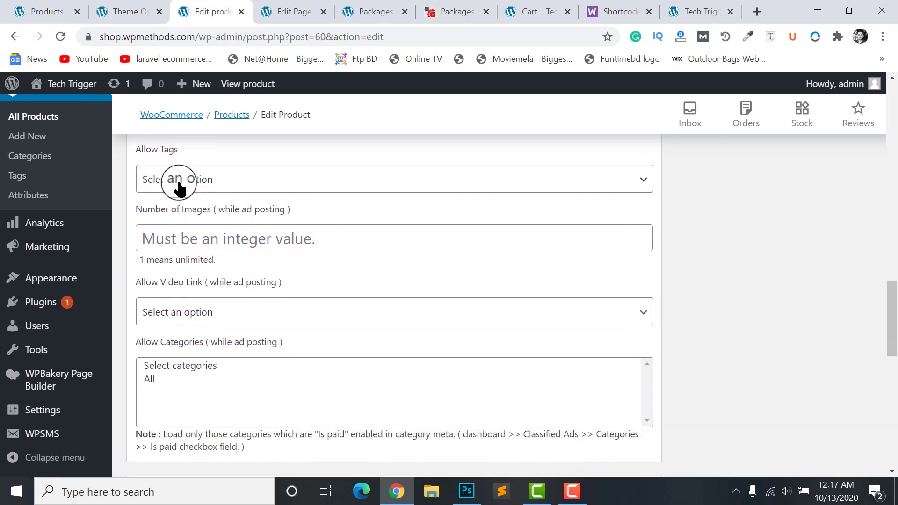
click(189, 190)
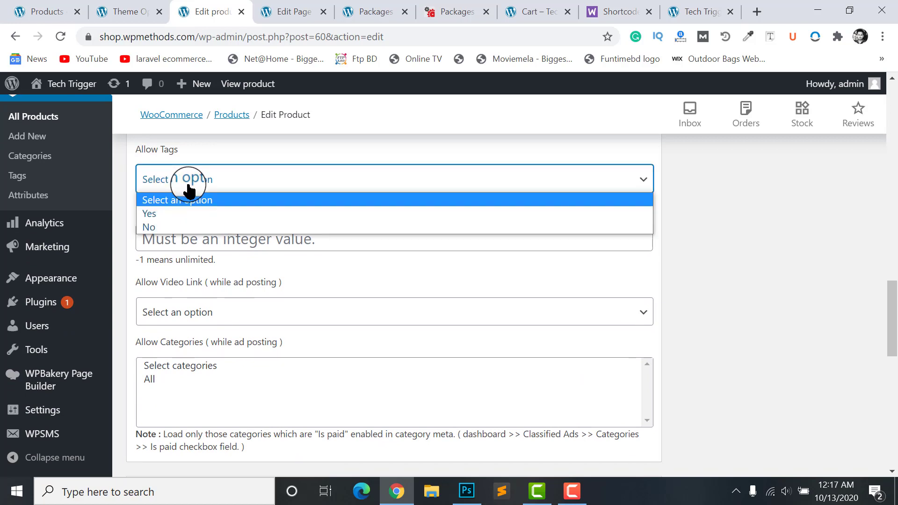
click(189, 187)
click(190, 185)
click(148, 213)
Step: Set the Premium package's Number of Images while ad posting to -1 for unlimited
scroll(213, 212, down, 1)
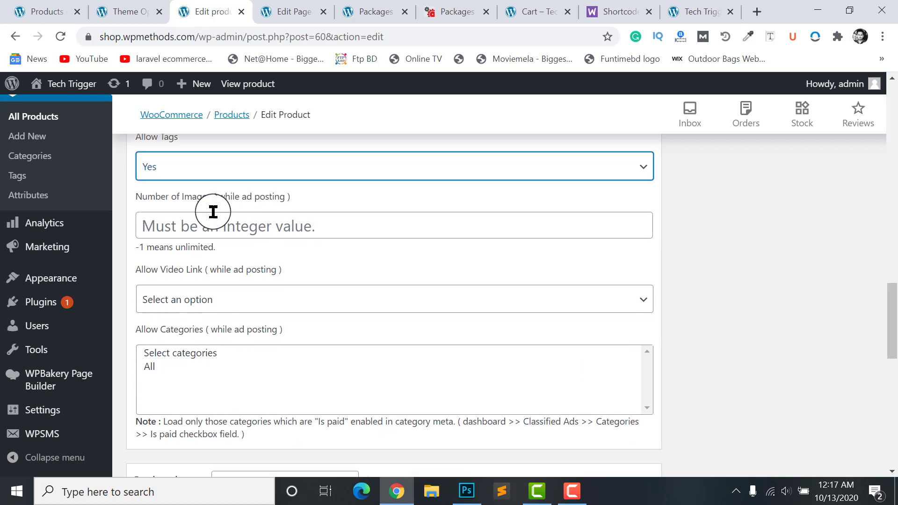
scroll(196, 210, down, 1)
scroll(178, 208, up, 2)
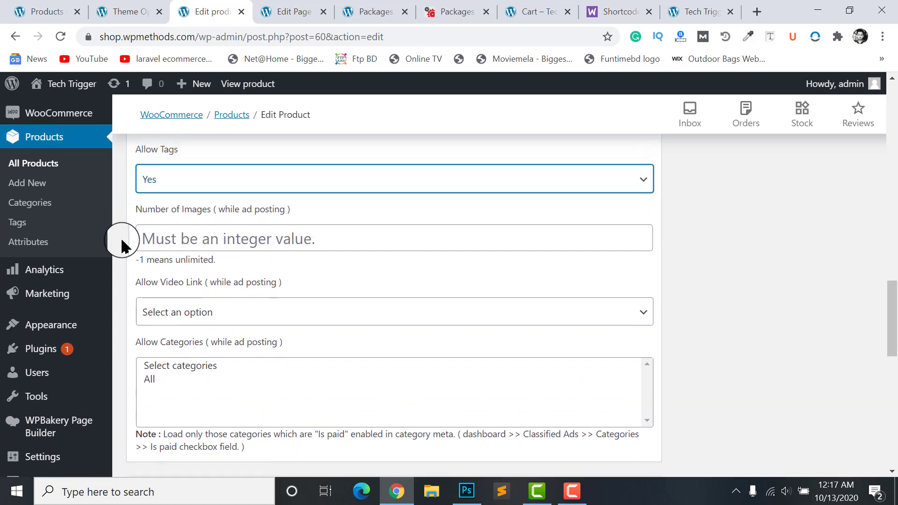
click(226, 250)
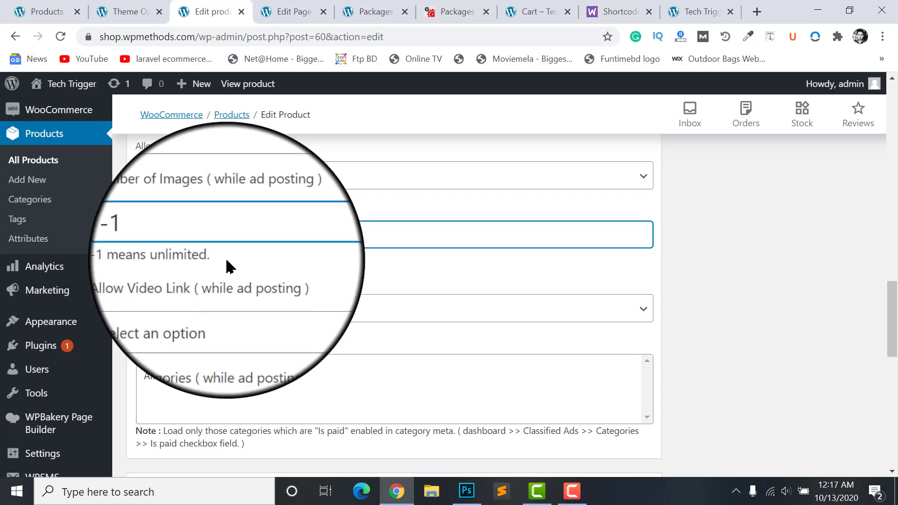
Step: Allow All categories while ad posting in the Premium package
scroll(215, 262, down, 1)
scroll(265, 232, down, 1)
click(180, 218)
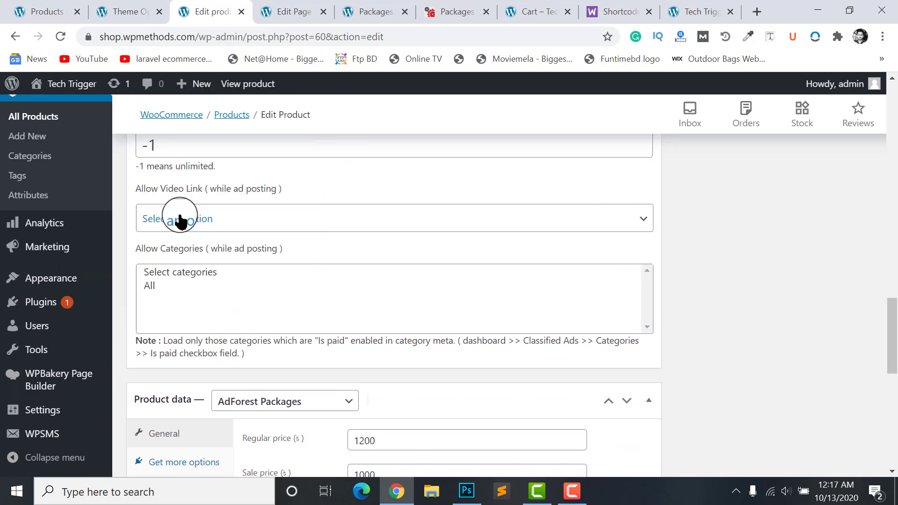
scroll(184, 225, down, 1)
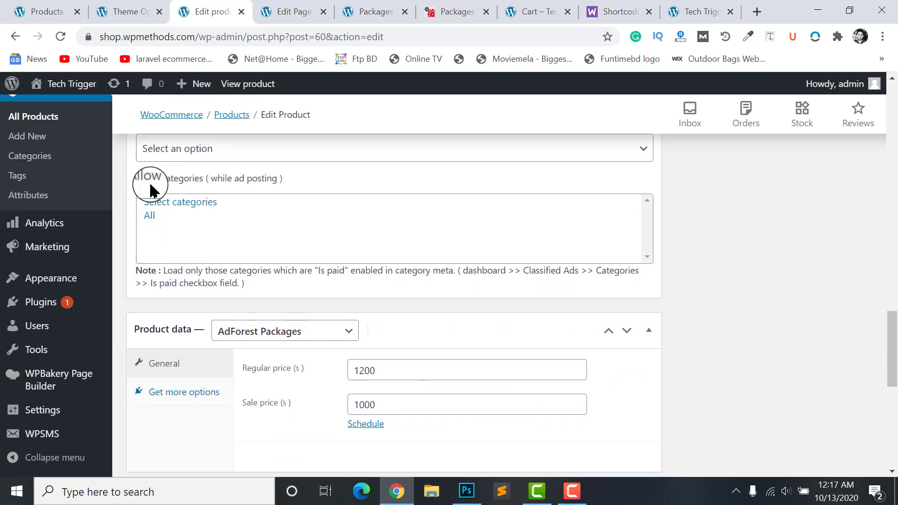
click(205, 203)
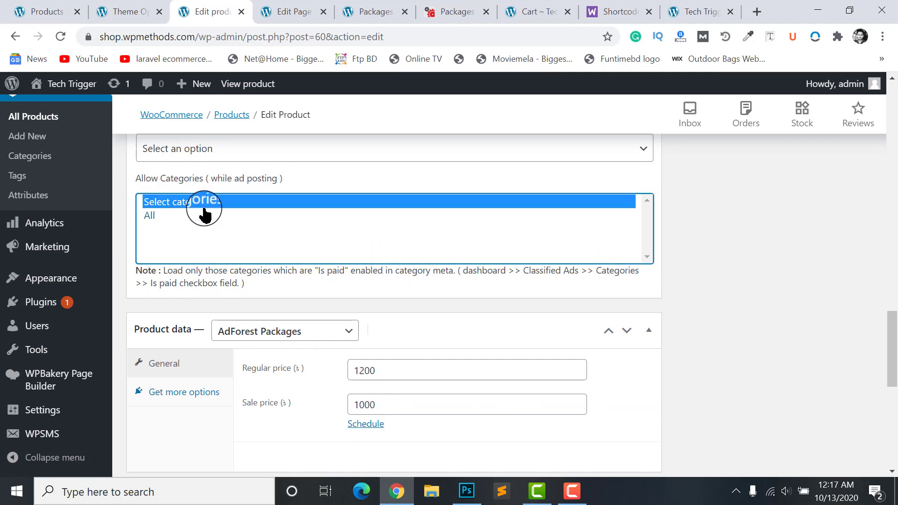
scroll(200, 205, down, 1)
scroll(187, 220, up, 2)
click(149, 239)
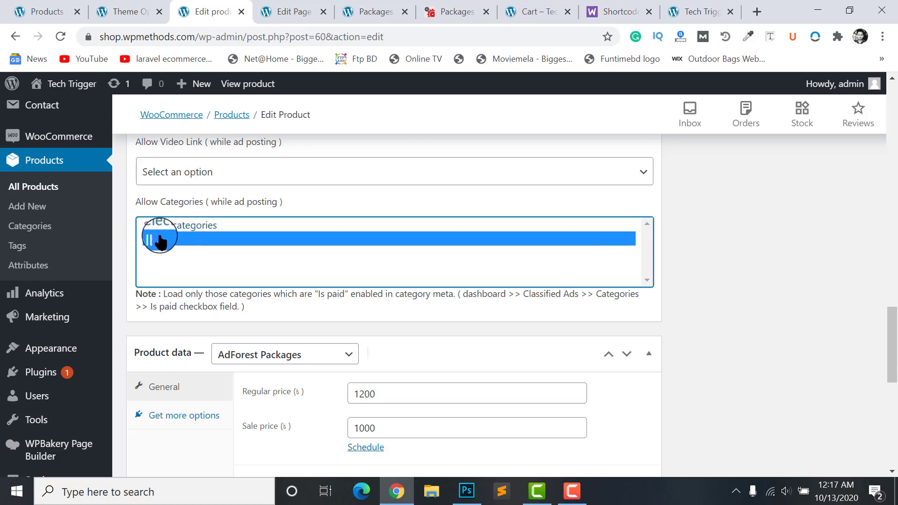
Step: Update the Premium product to save its package settings
scroll(301, 226, down, 3)
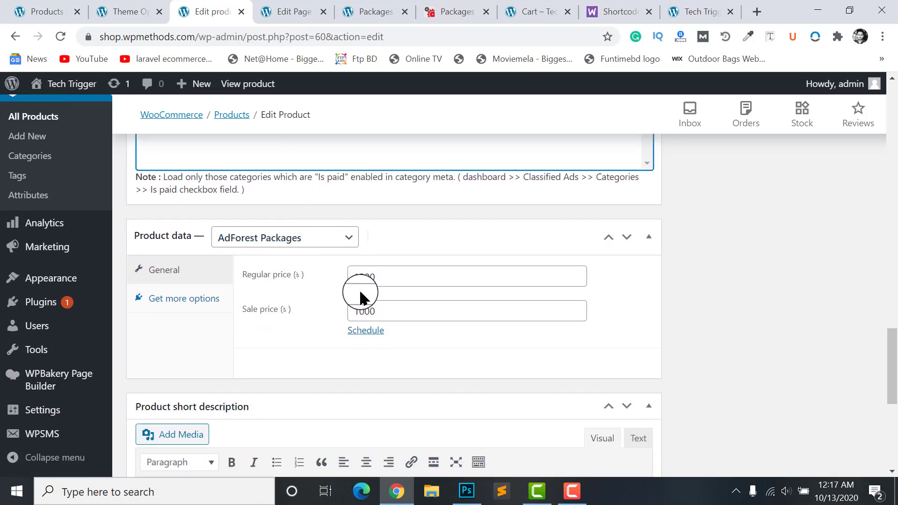
scroll(268, 247, up, 20)
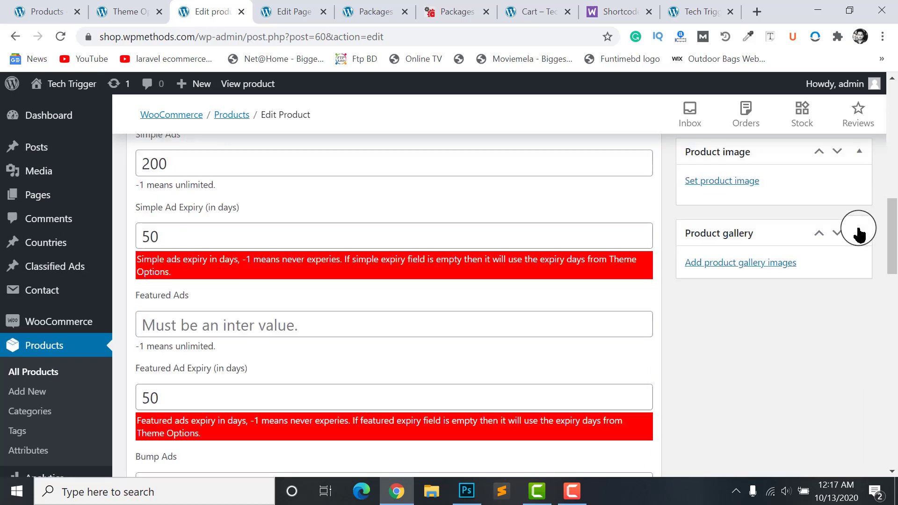
scroll(860, 222, up, 10)
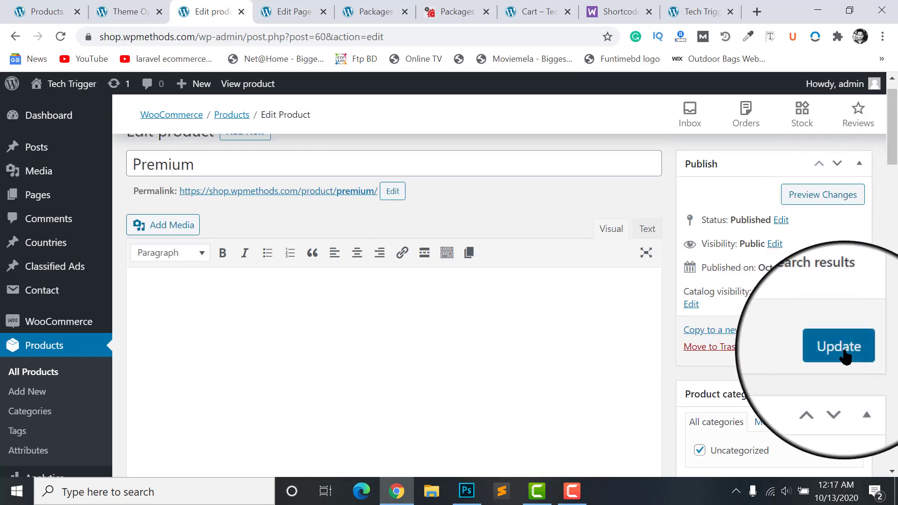
click(843, 364)
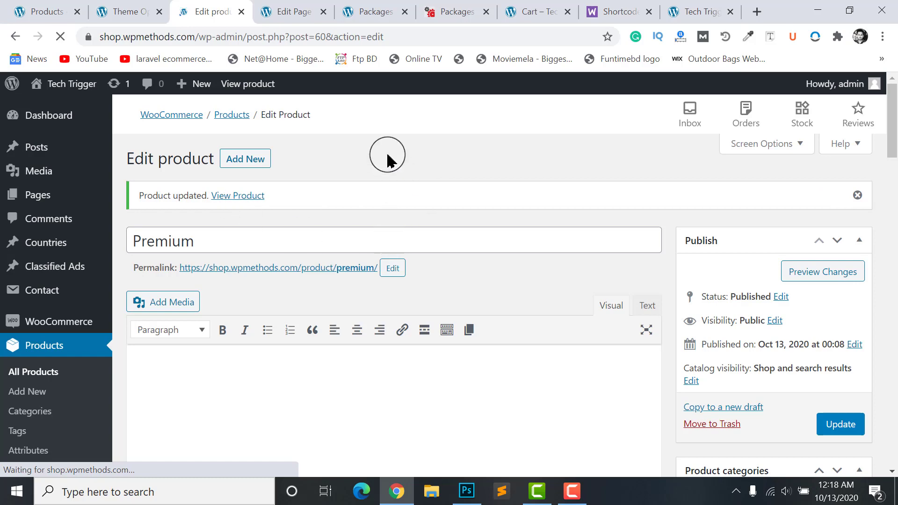
Step: Open the updated product's public view in a new browser tab and switch to it
right_click(241, 196)
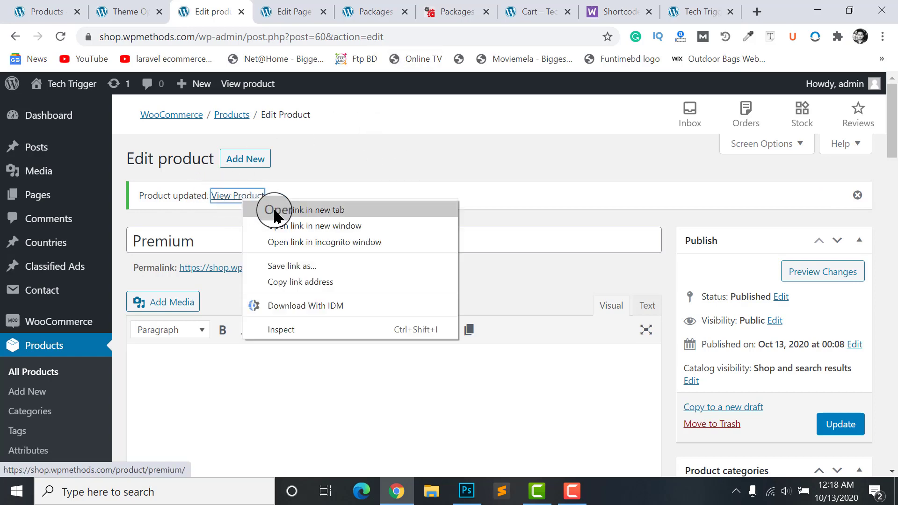
click(274, 207)
click(258, 12)
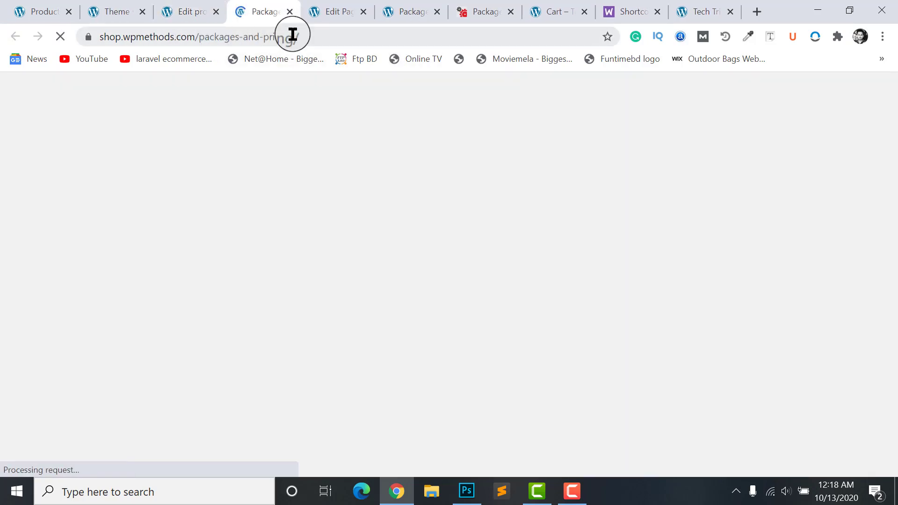
Step: Examine the Premium plan's price, validity and listed ad limits on the Packages and Pricing page
scroll(341, 277, down, 5)
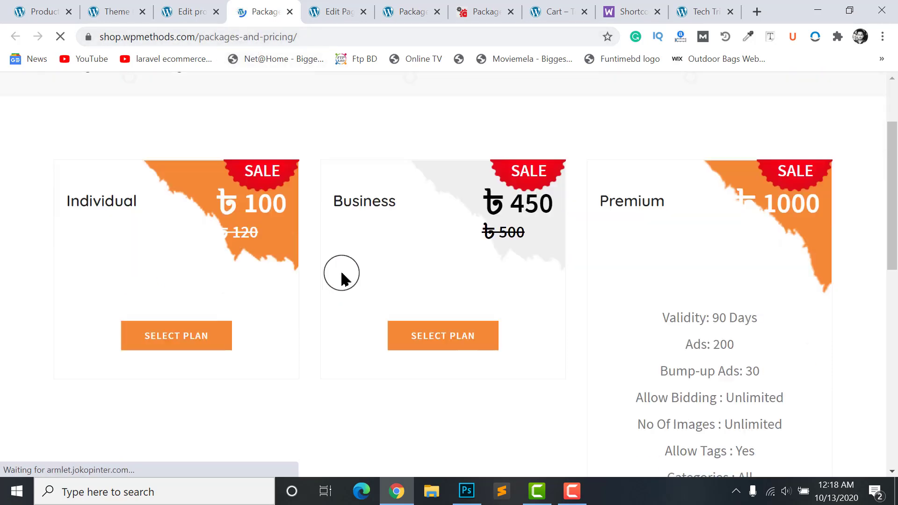
scroll(359, 274, up, 5)
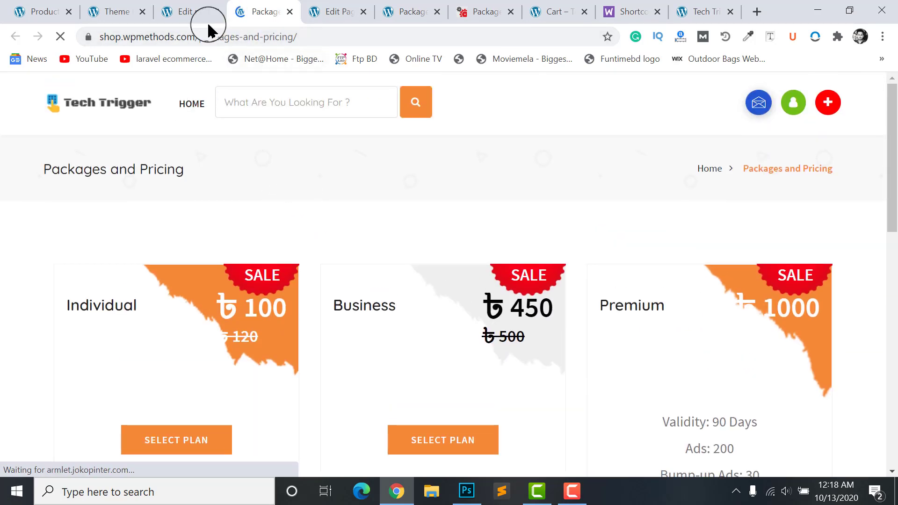
scroll(717, 214, down, 4)
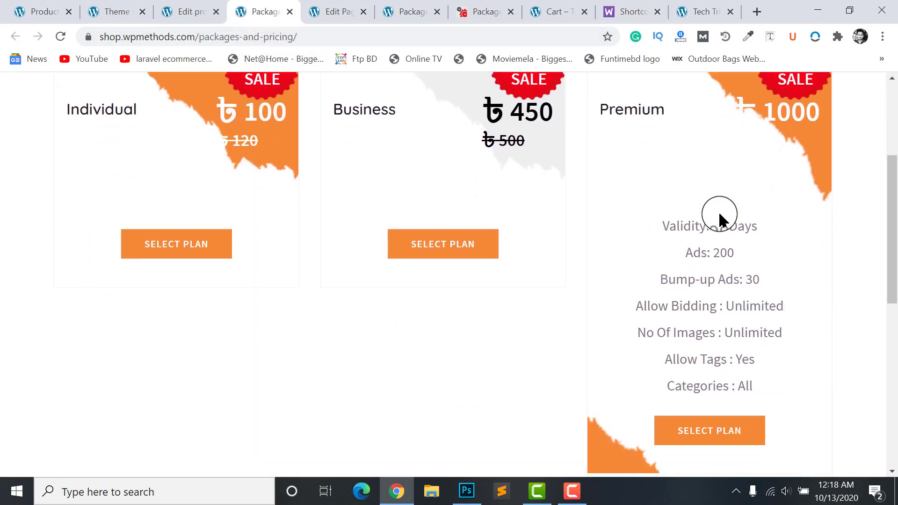
scroll(793, 187, up, 1)
drag(733, 162, 811, 168)
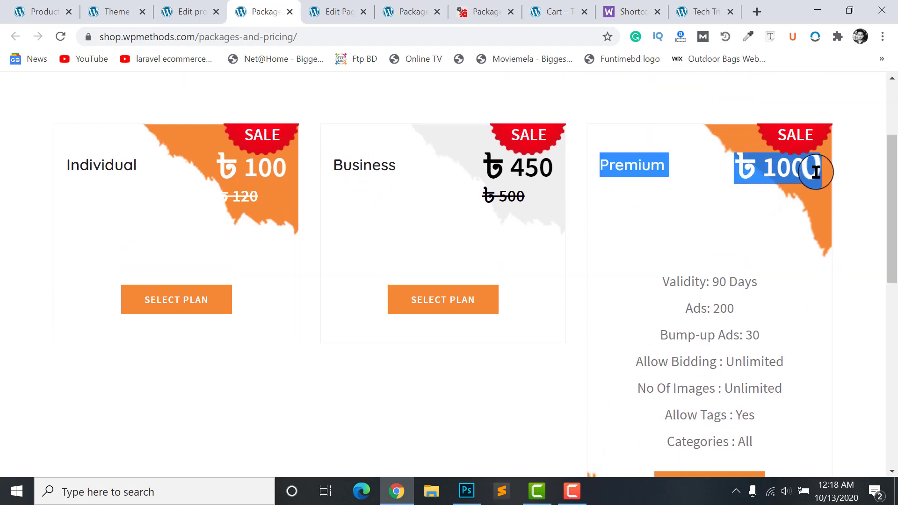
click(821, 178)
scroll(748, 159, down, 1)
scroll(748, 154, up, 1)
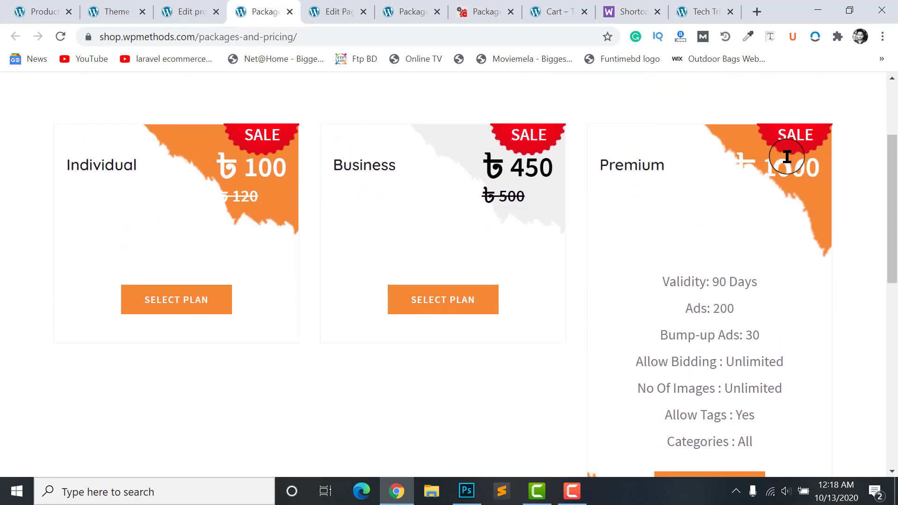
scroll(748, 168, down, 2)
scroll(737, 294, up, 1)
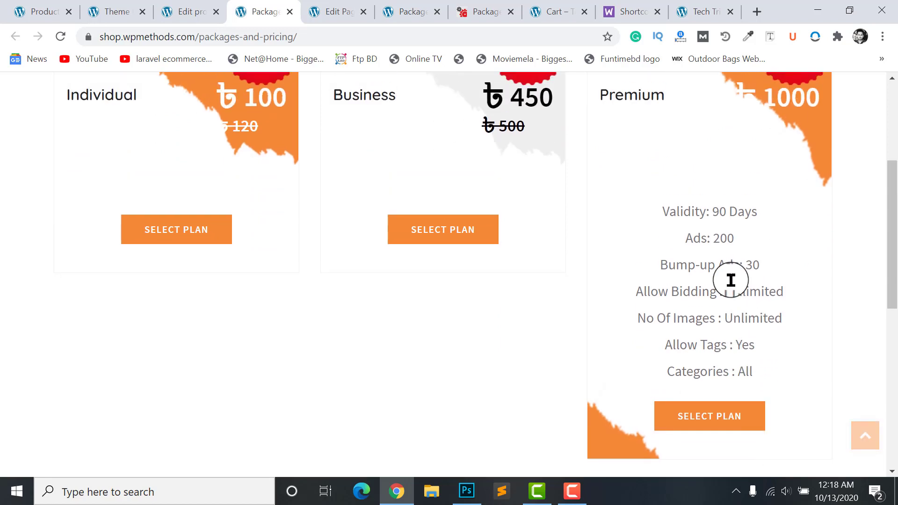
scroll(748, 234, down, 1)
drag(661, 190, 762, 199)
click(761, 201)
drag(670, 181, 773, 198)
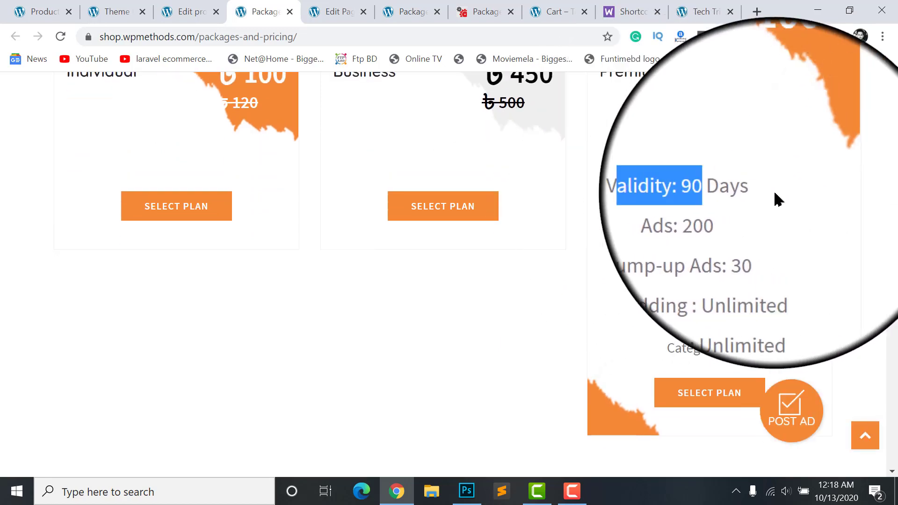
Step: Examine the Premium plan's ads, bump-up, bidding, image, tag and category allowances and compare its card with the Individual and Business plans
click(773, 199)
drag(685, 215, 759, 226)
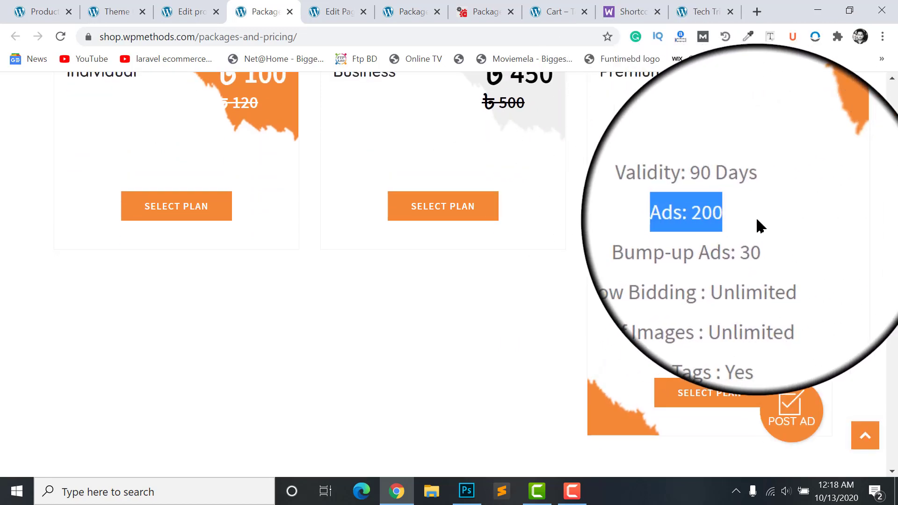
click(711, 213)
scroll(662, 198, down, 1)
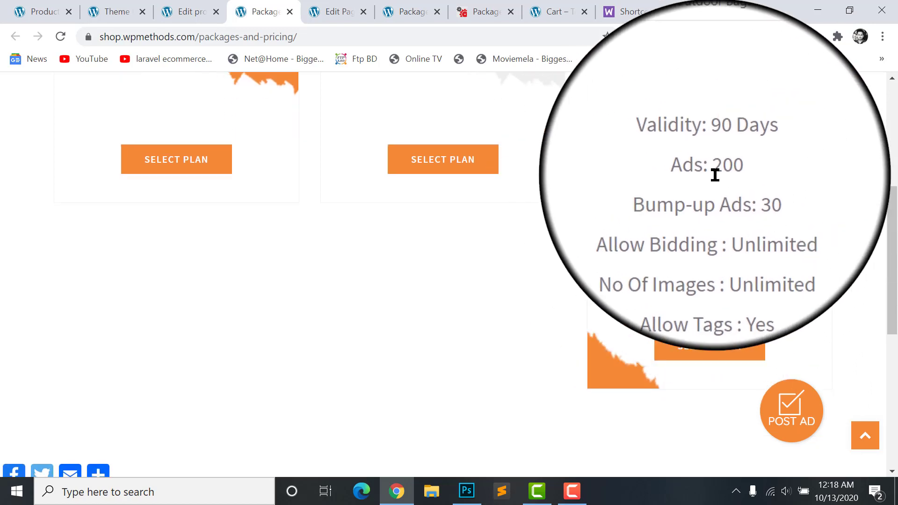
drag(659, 201, 787, 210)
click(699, 214)
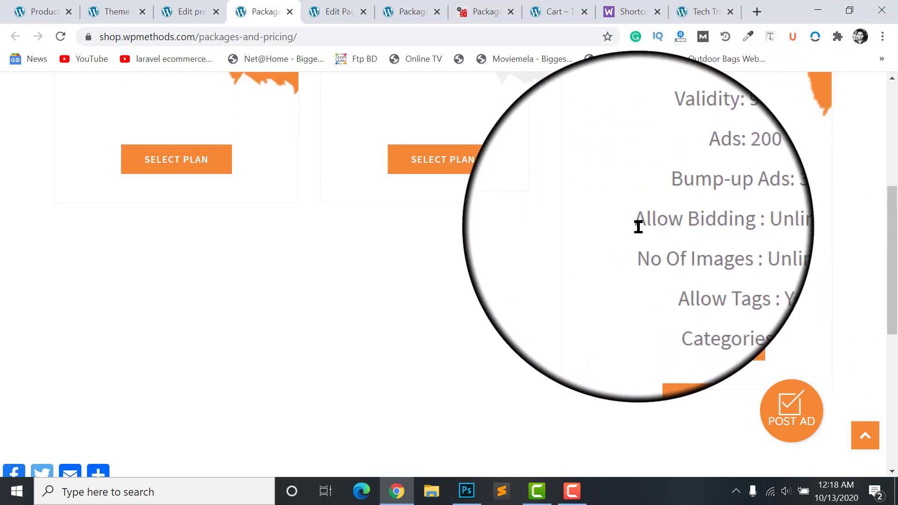
drag(637, 224, 782, 238)
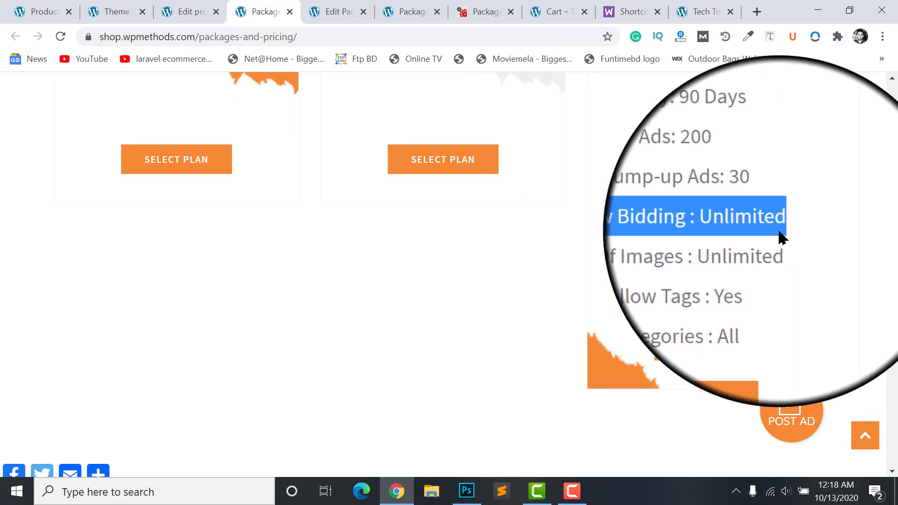
click(697, 244)
drag(655, 94, 762, 237)
click(750, 252)
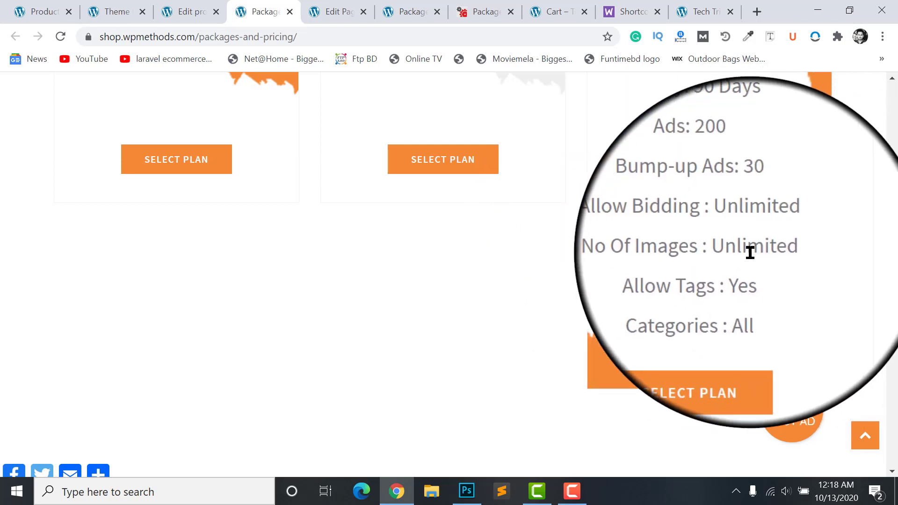
scroll(753, 252, down, 1)
scroll(674, 220, up, 1)
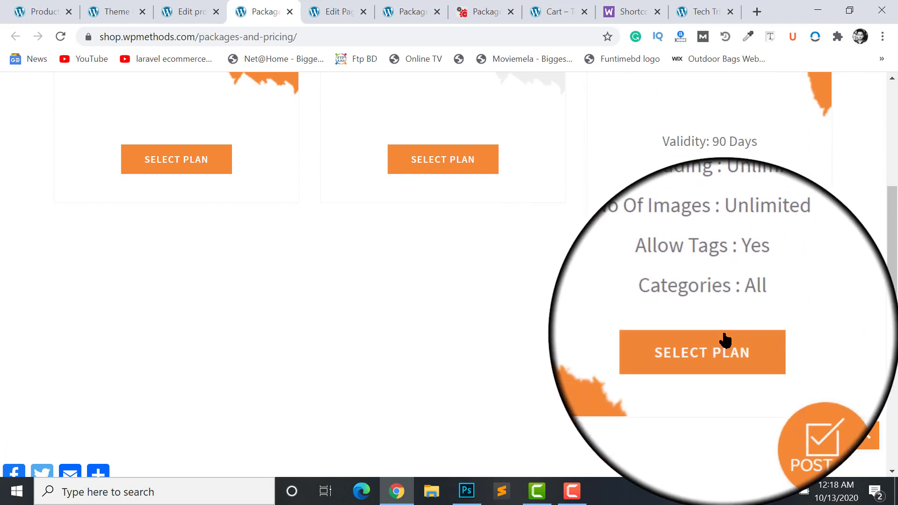
scroll(720, 196, up, 3)
scroll(732, 266, up, 1)
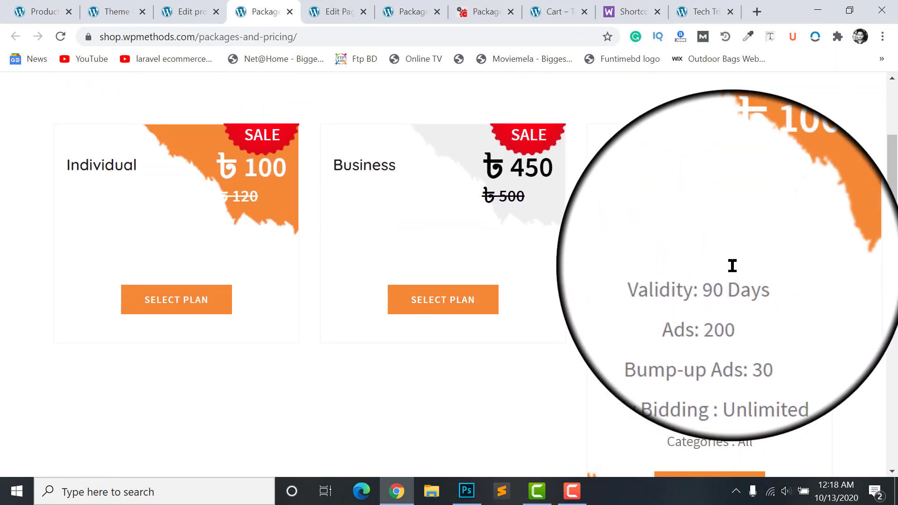
scroll(705, 321, down, 2)
scroll(608, 262, up, 2)
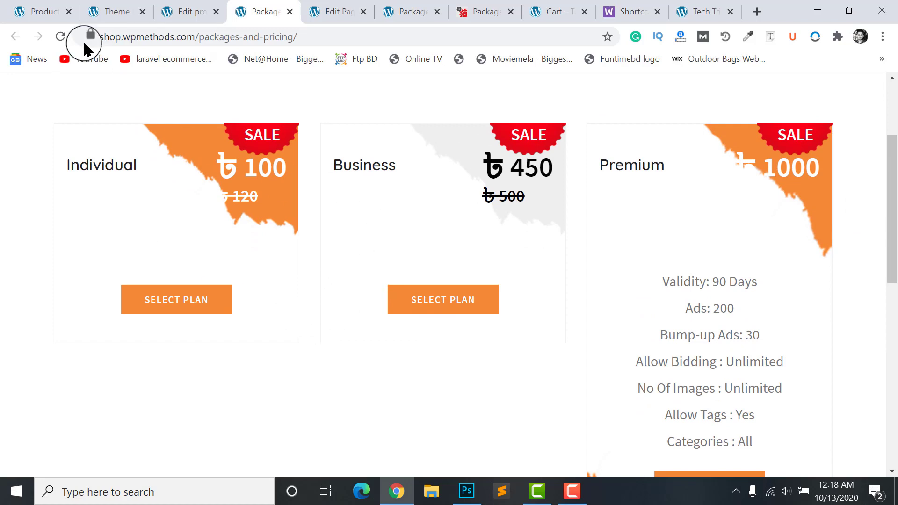
Step: Return to the WooCommerce products list and open the Individual product for editing
click(41, 12)
scroll(257, 290, down, 2)
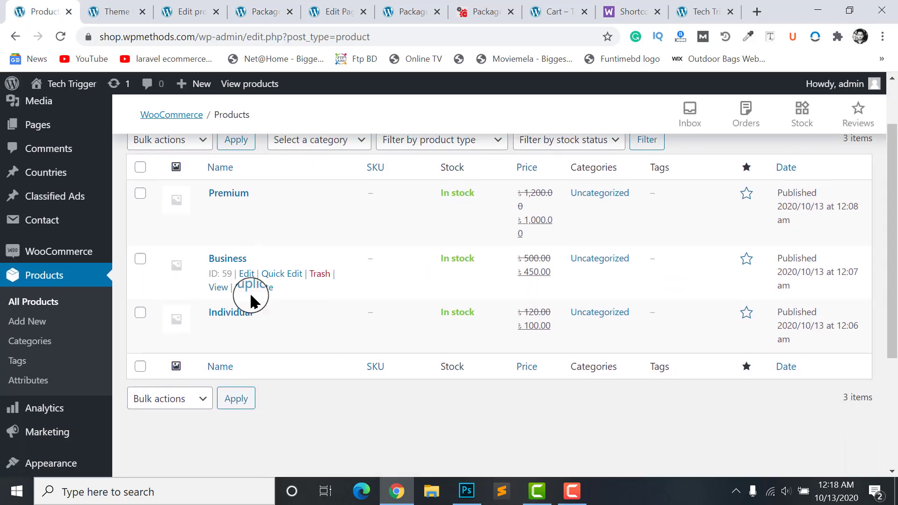
scroll(250, 299, up, 2)
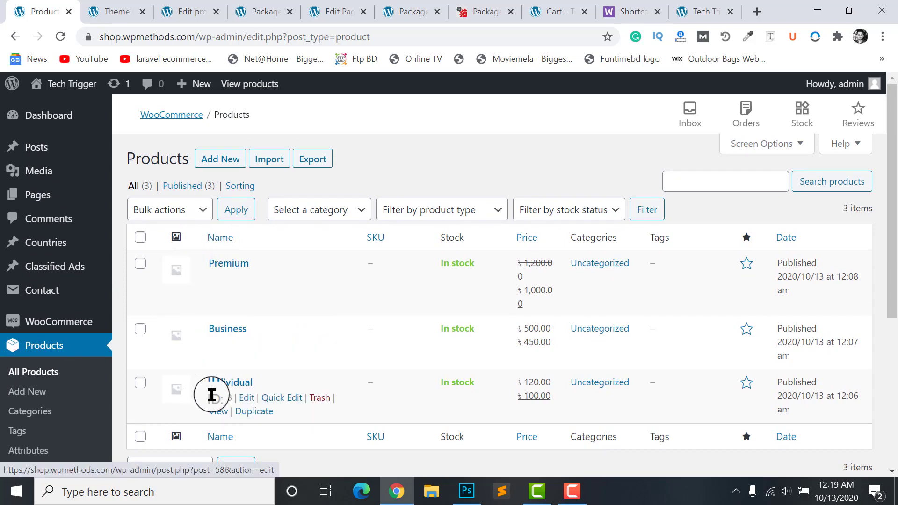
click(247, 399)
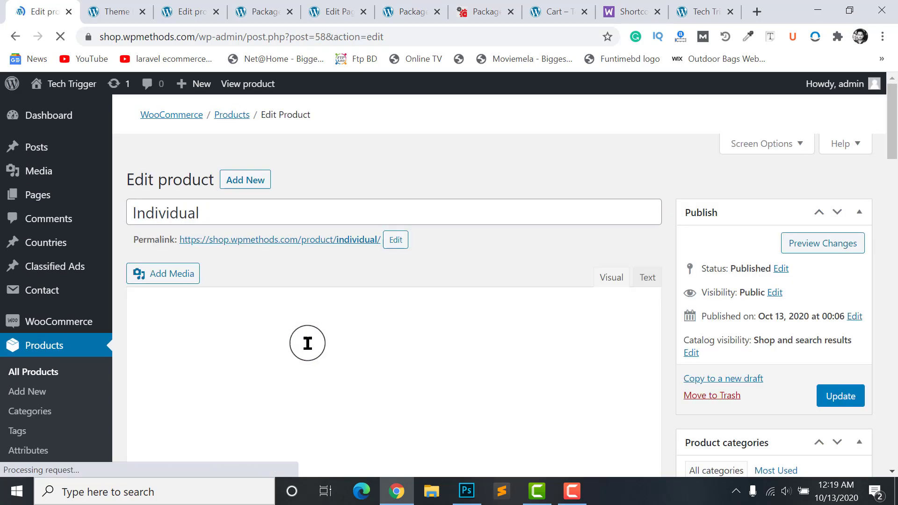
Step: Set the Individual product's type to AdForest Packages and go to its Package Essentials settings
scroll(345, 337, down, 6)
click(286, 276)
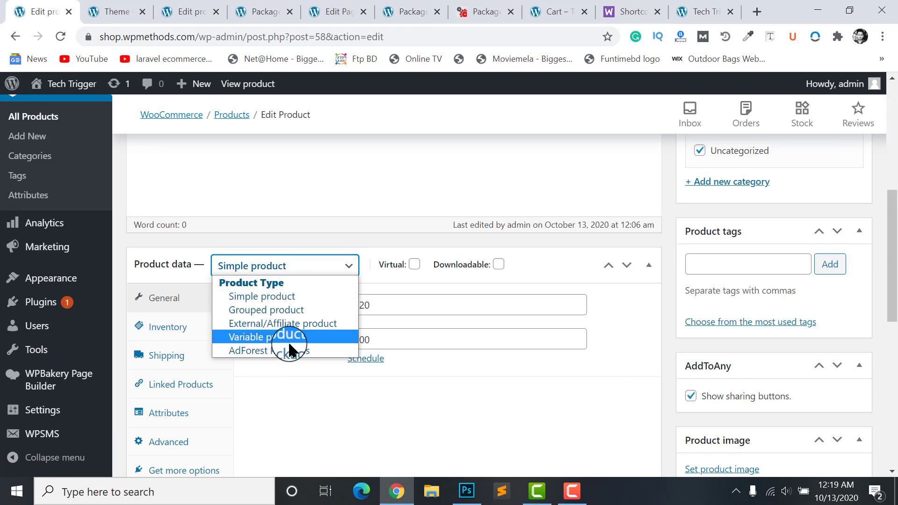
click(252, 350)
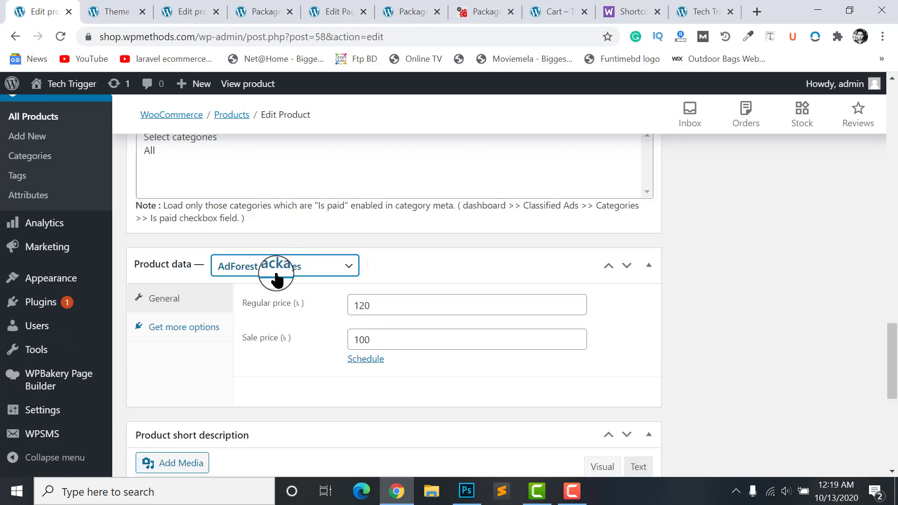
scroll(311, 285, down, 1)
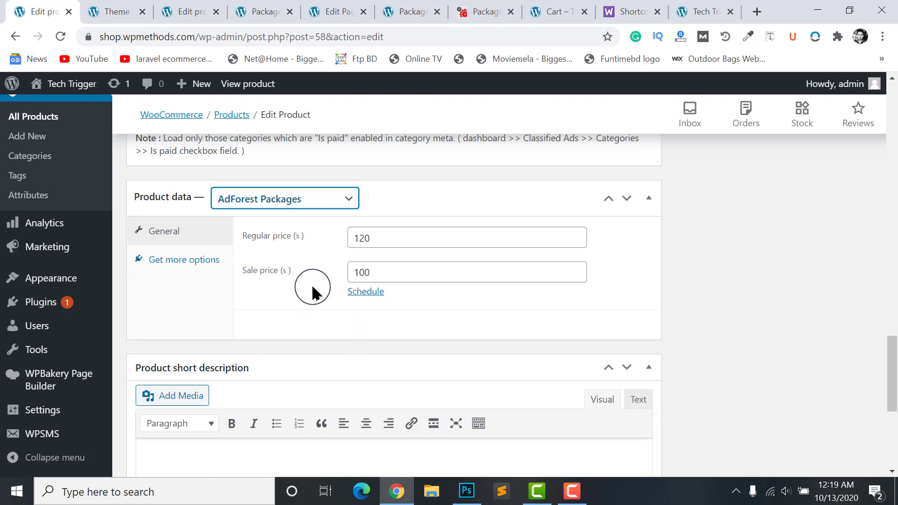
scroll(310, 287, up, 15)
scroll(231, 241, up, 8)
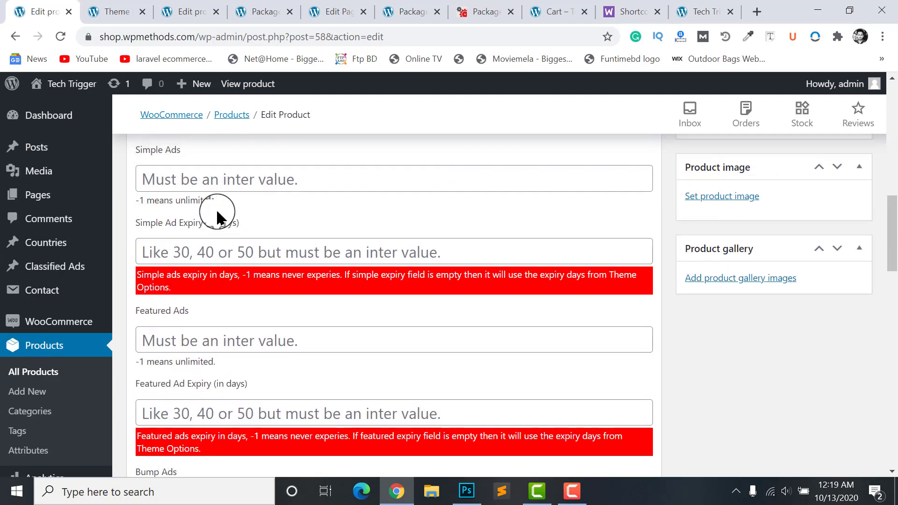
scroll(241, 333, down, 2)
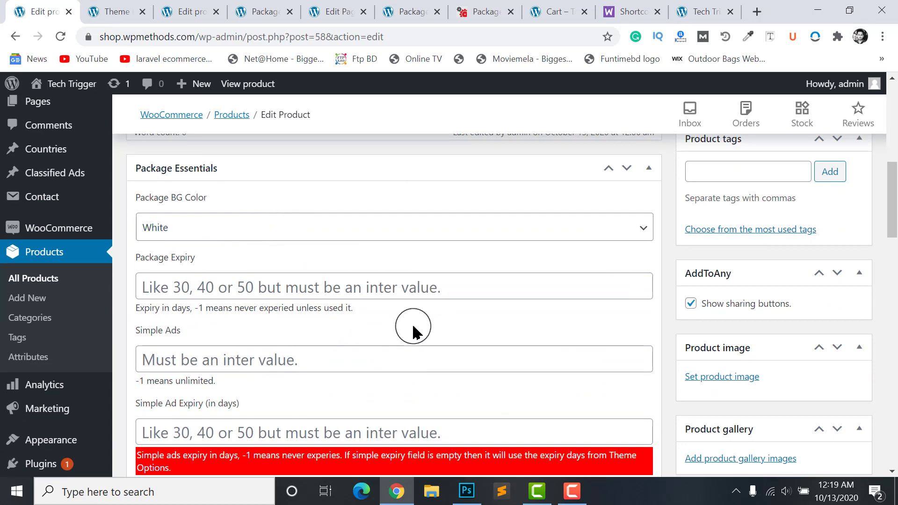
Step: Open the logged-in admin's profile from the public Packages and Pricing page and check its package badge
click(482, 11)
click(406, 7)
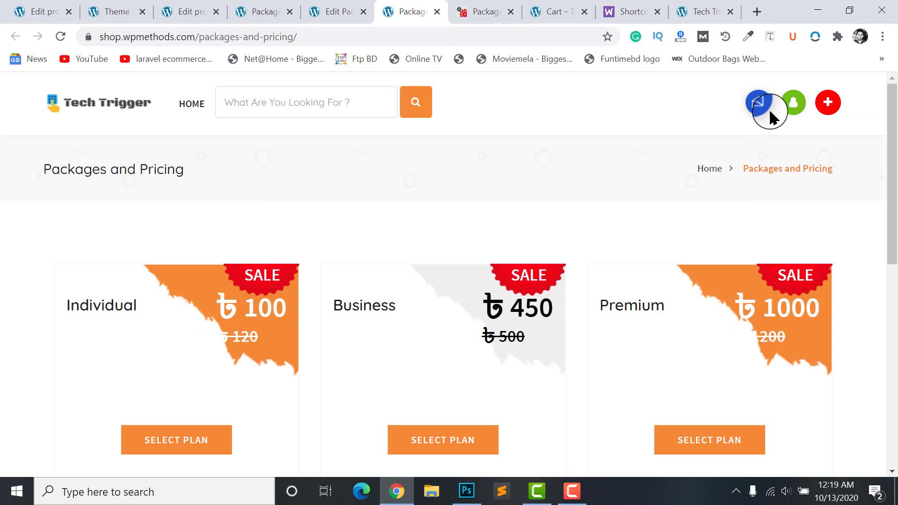
click(793, 102)
click(737, 130)
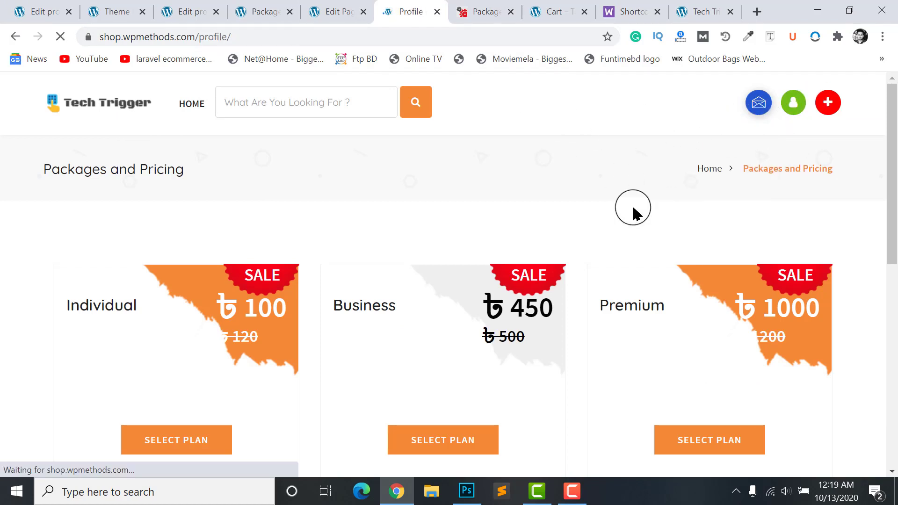
scroll(657, 200, down, 2)
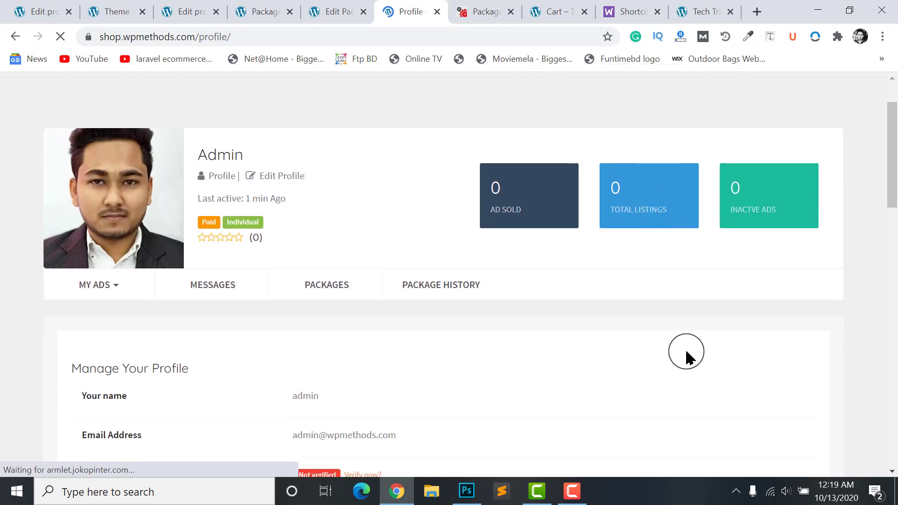
scroll(165, 276, up, 2)
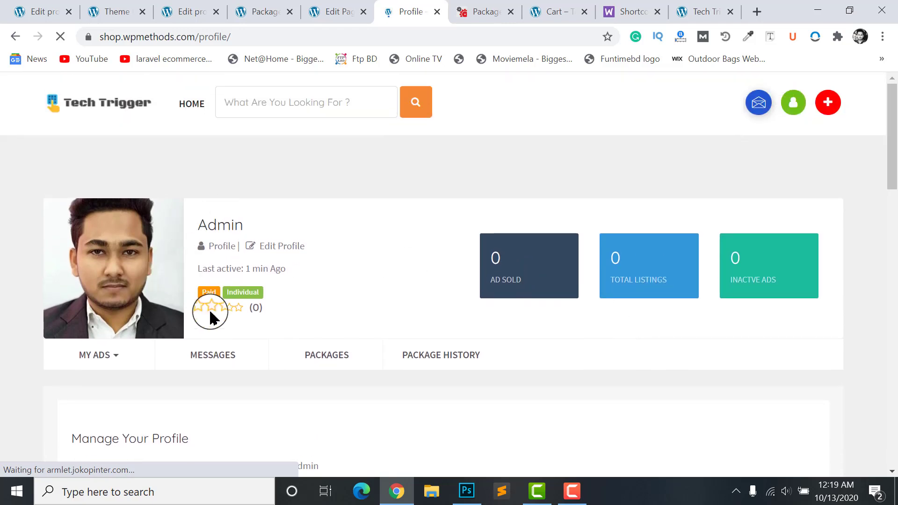
right_click(224, 296)
click(364, 295)
click(400, 498)
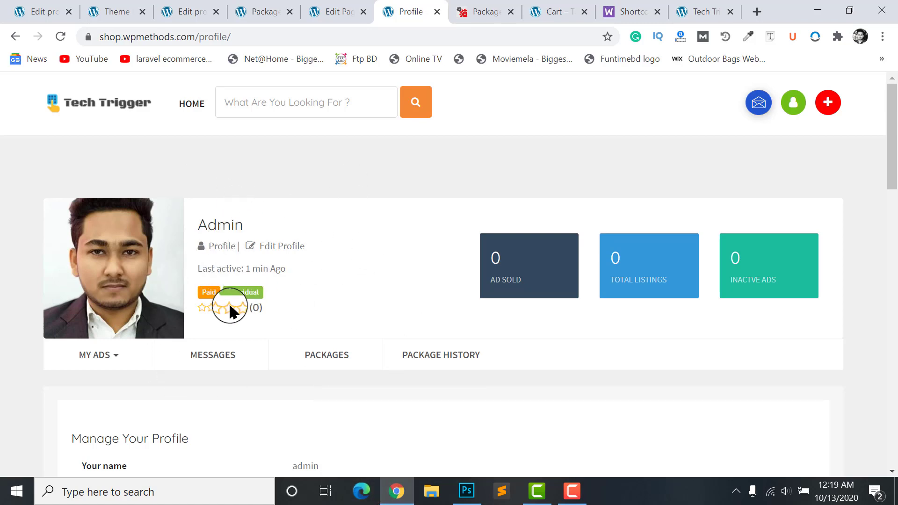
Step: Switch to Microsoft Edge and sign in to the site with a Google account
click(361, 499)
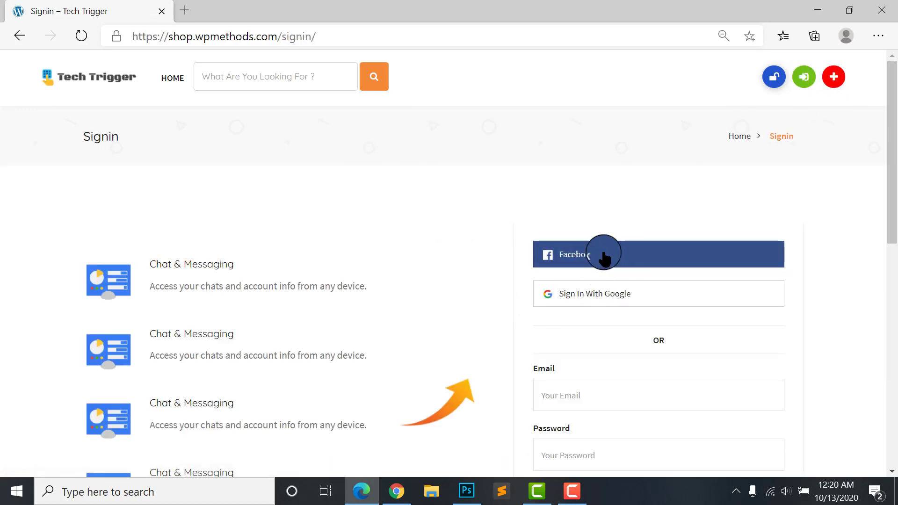
click(547, 256)
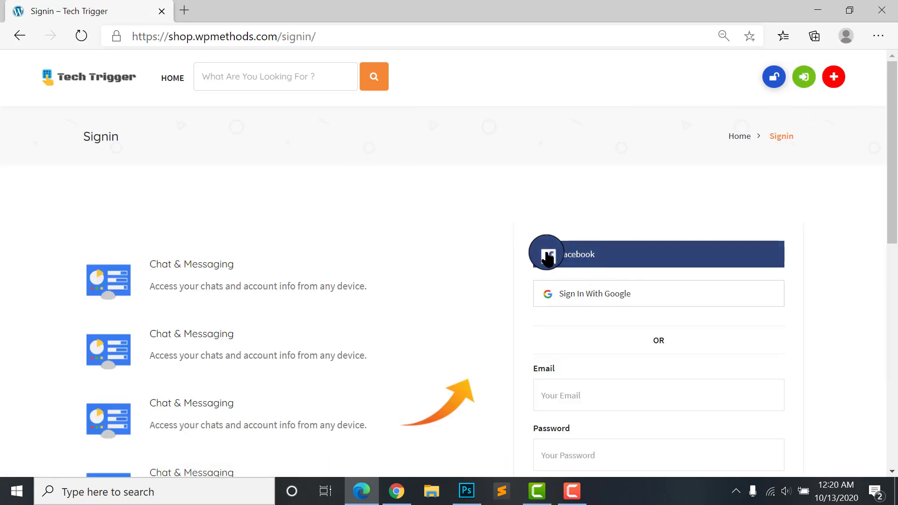
click(606, 293)
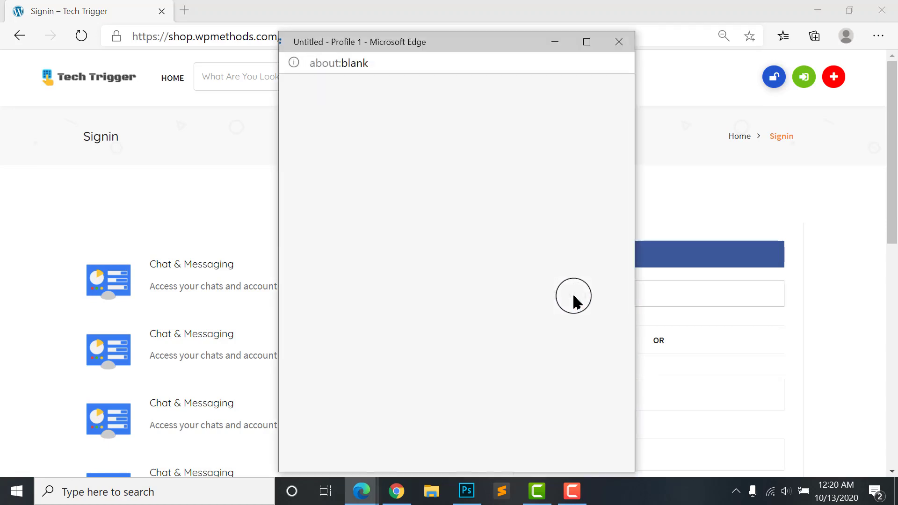
click(666, 297)
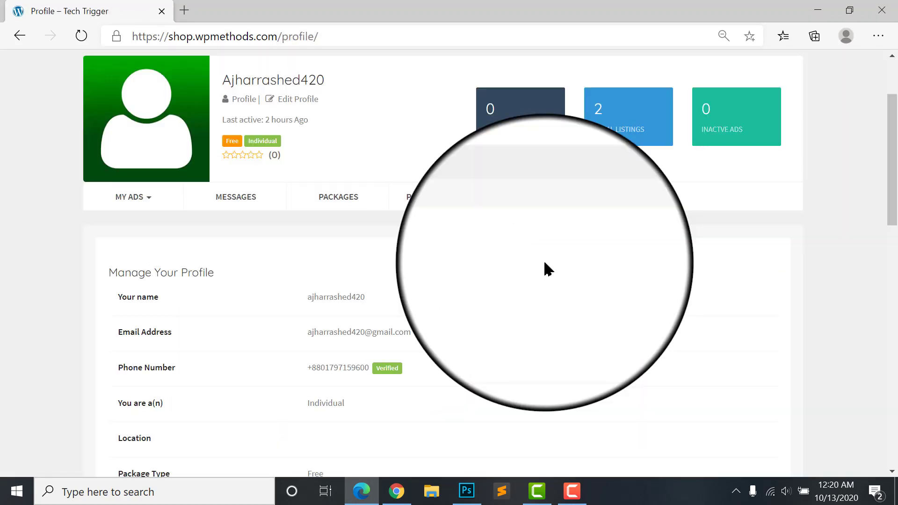
Step: Examine the package badge beside the account type on the signed-in user's profile header
scroll(547, 270, up, 5)
scroll(456, 249, down, 4)
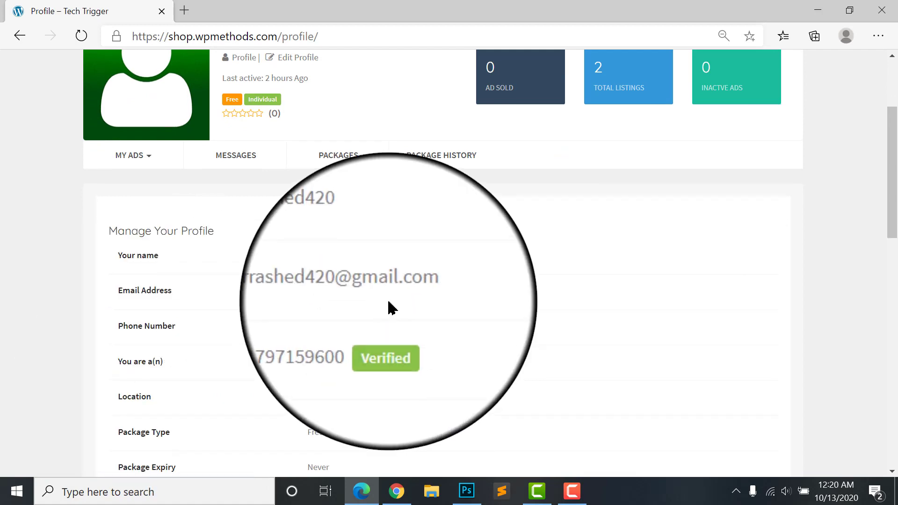
scroll(388, 308, up, 2)
double_click(237, 186)
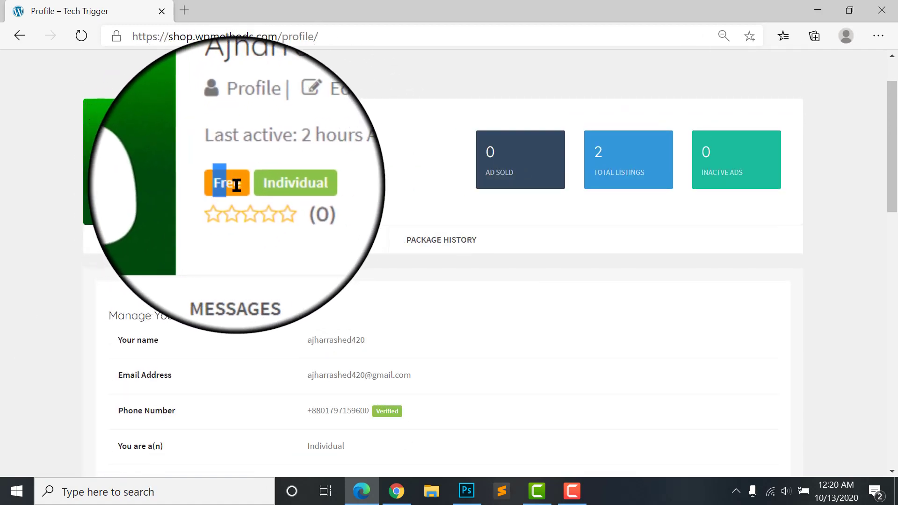
click(243, 188)
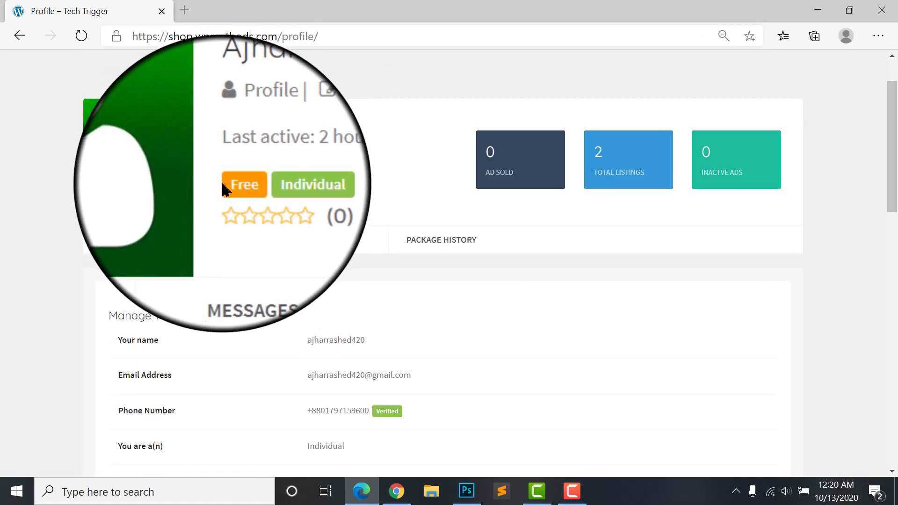
double_click(246, 187)
click(226, 187)
double_click(236, 186)
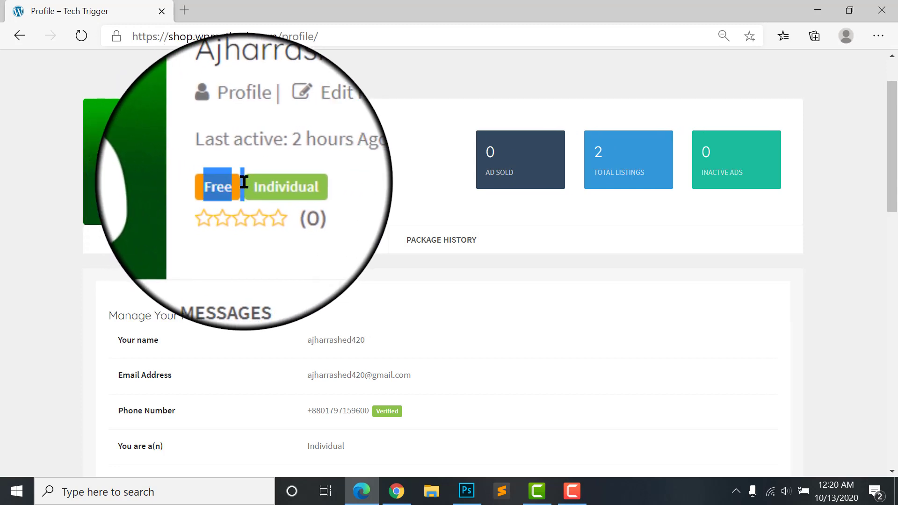
click(228, 197)
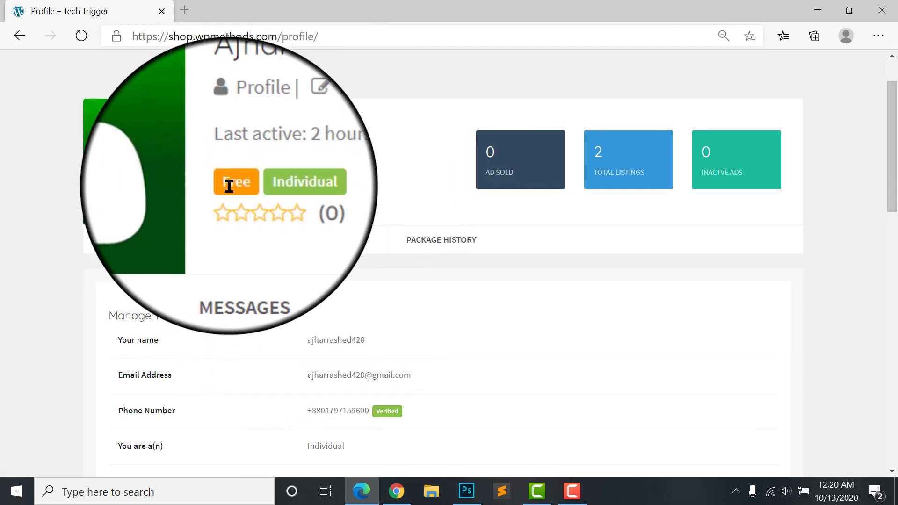
double_click(230, 186)
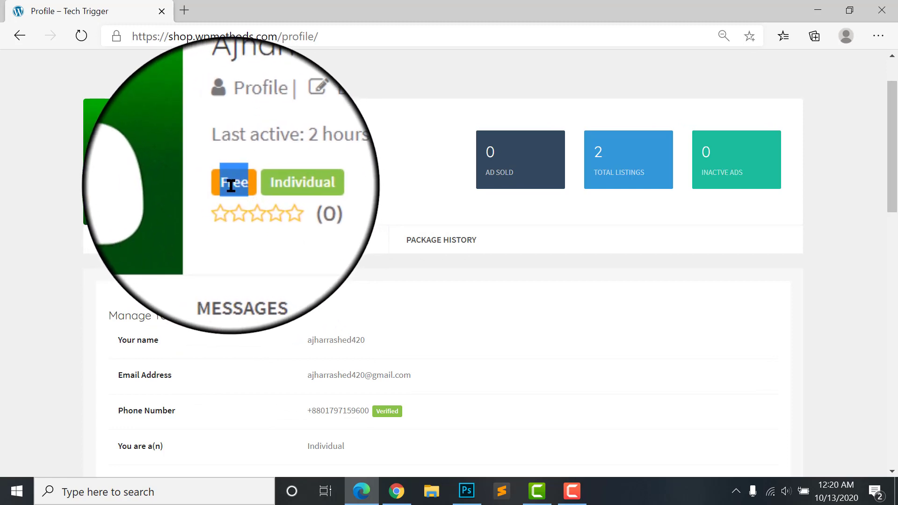
Step: Review the package type, package expiry and remaining ad allowances in the user's profile details
scroll(230, 185, down, 1)
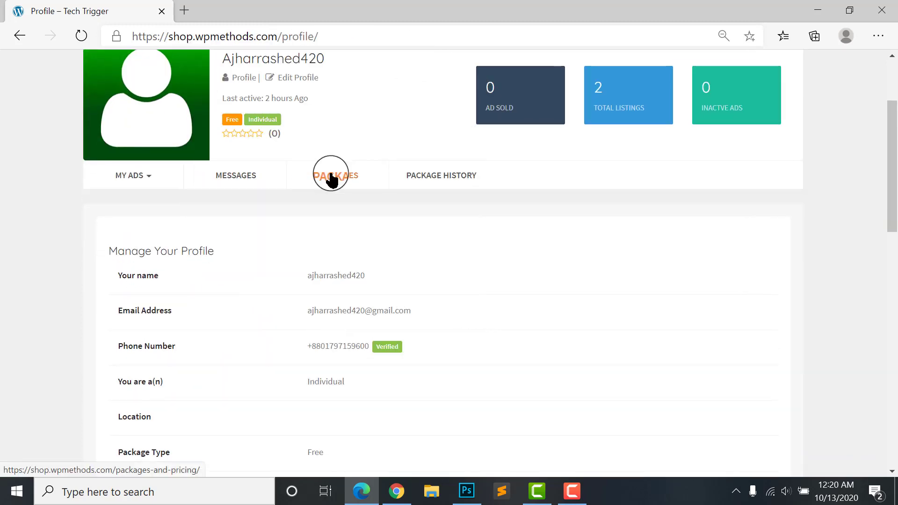
scroll(389, 175, down, 2)
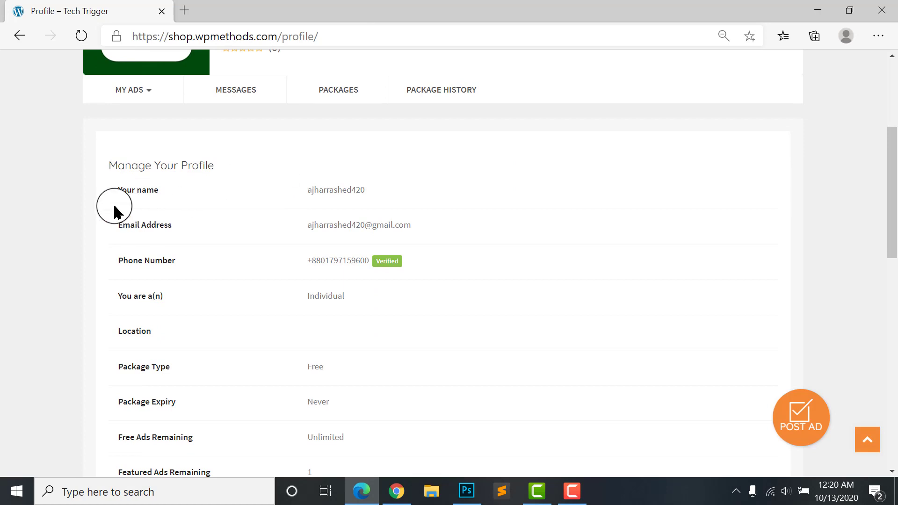
scroll(114, 213, down, 5)
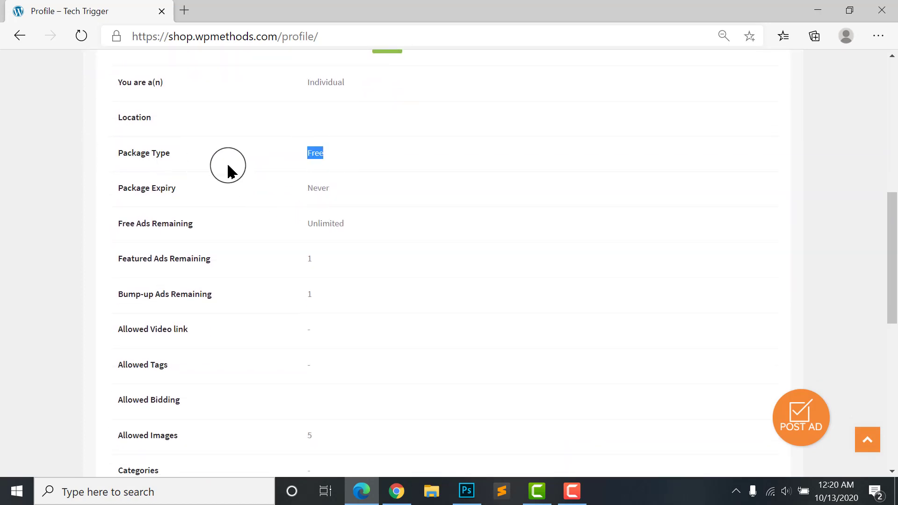
scroll(306, 170, up, 10)
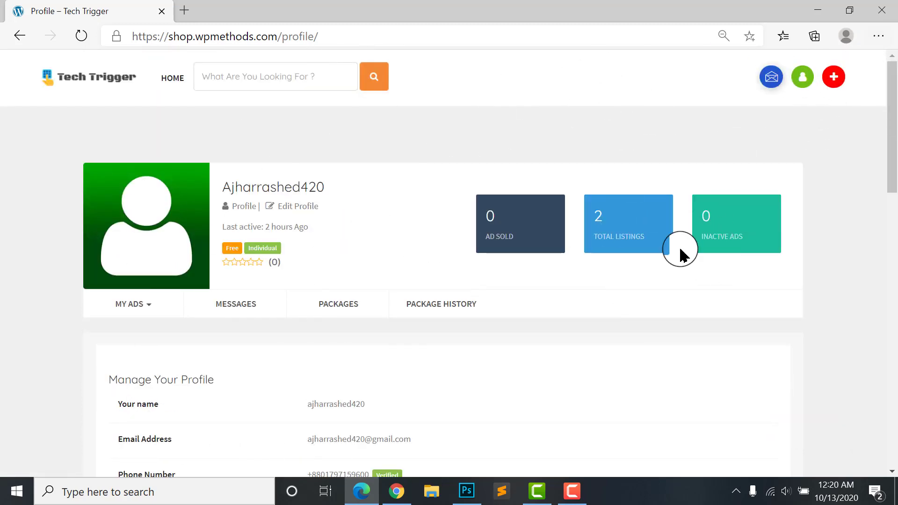
Step: Recheck the package expiry, free ads and bump-up ads values in the signed-in user's profile details
scroll(673, 252, down, 3)
scroll(267, 170, up, 3)
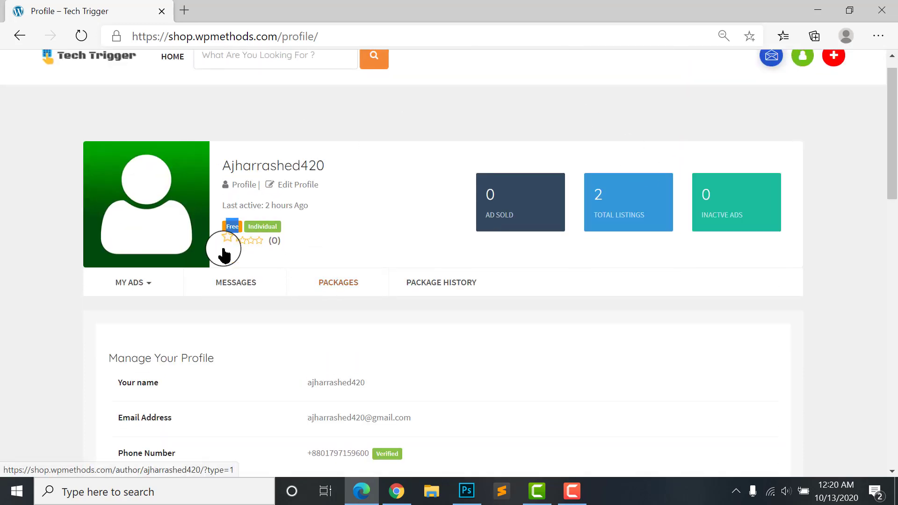
scroll(308, 275, down, 9)
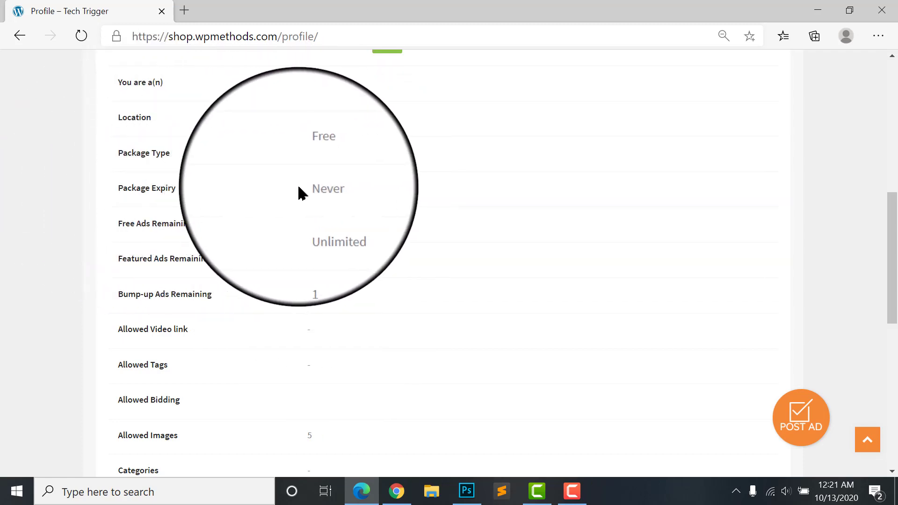
drag(299, 188, 367, 195)
click(133, 219)
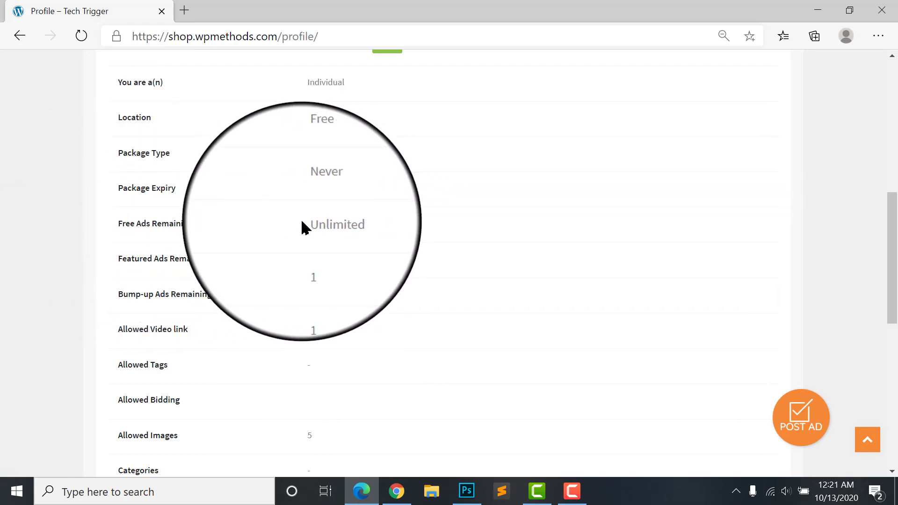
drag(301, 227, 363, 224)
click(363, 226)
scroll(357, 245, down, 3)
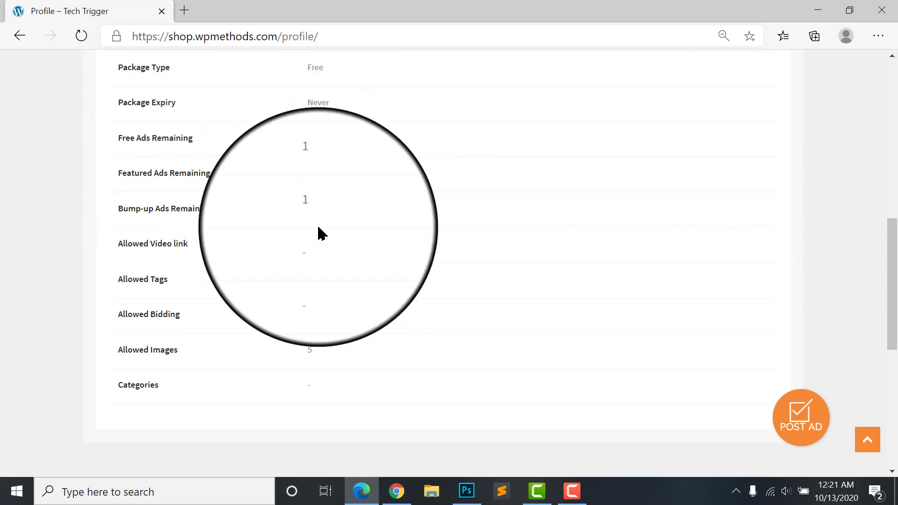
drag(314, 213, 286, 211)
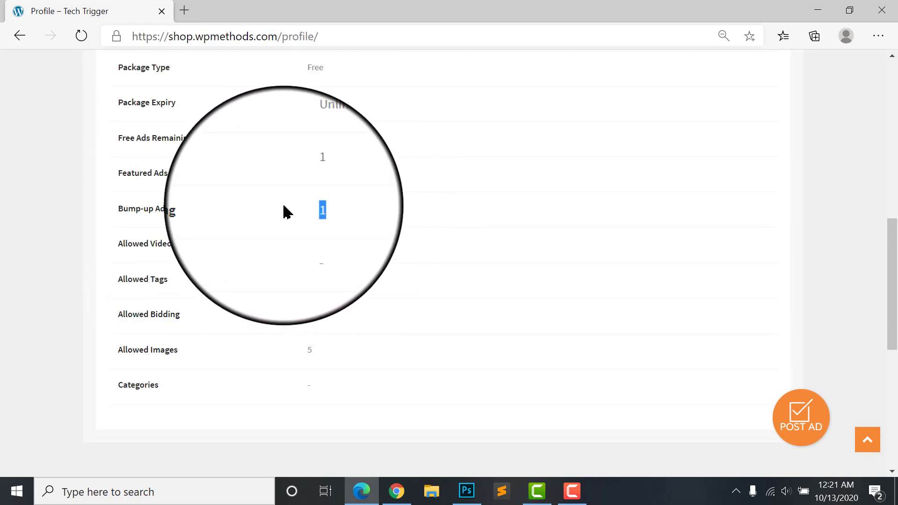
Step: Open the Package History section of the user's profile and check the purchase history table
scroll(315, 321, up, 5)
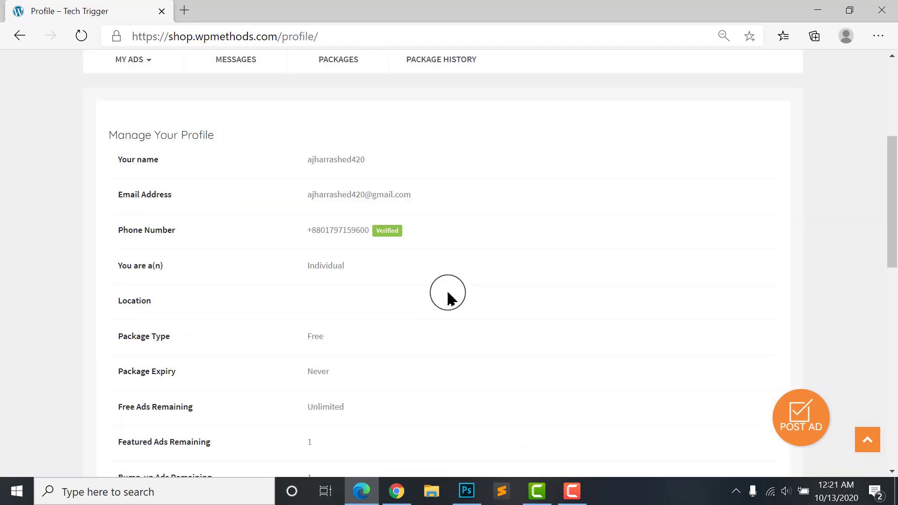
scroll(447, 297, up, 5)
scroll(398, 299, down, 3)
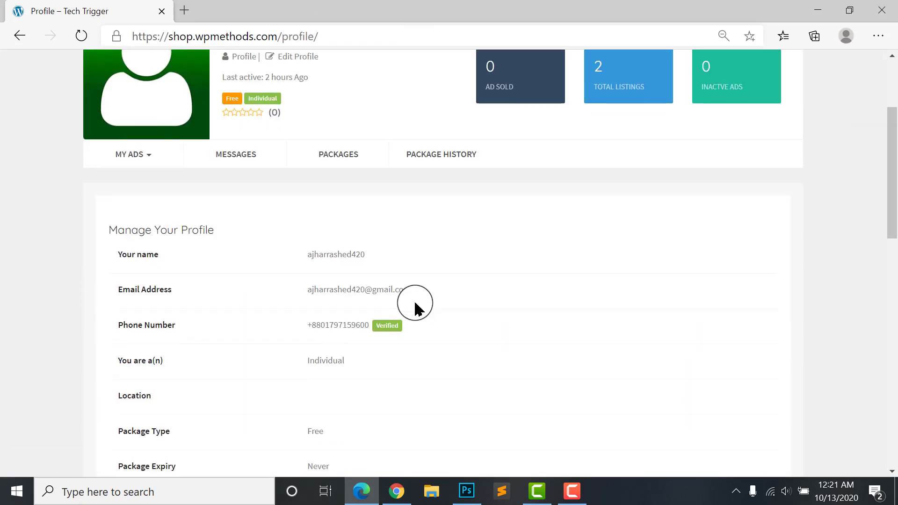
scroll(468, 303, up, 3)
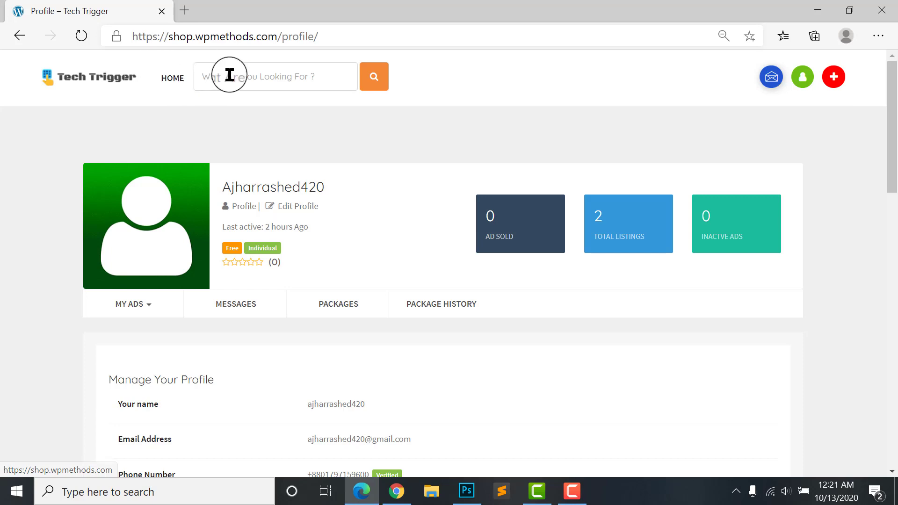
scroll(890, 100, down, 2)
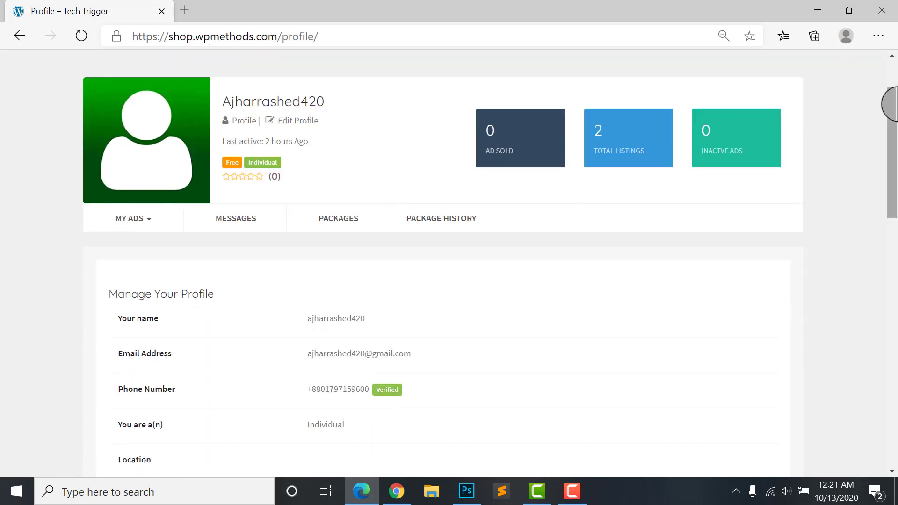
scroll(438, 87, up, 2)
scroll(330, 258, down, 2)
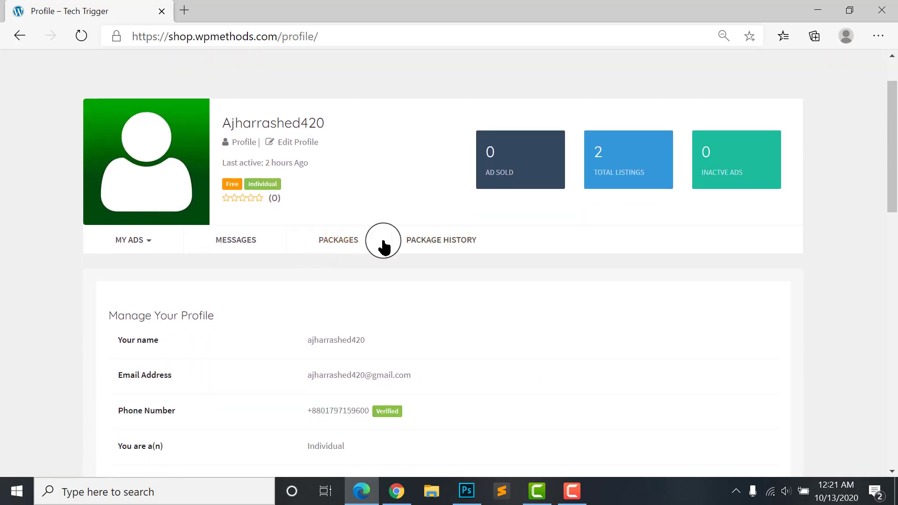
click(450, 241)
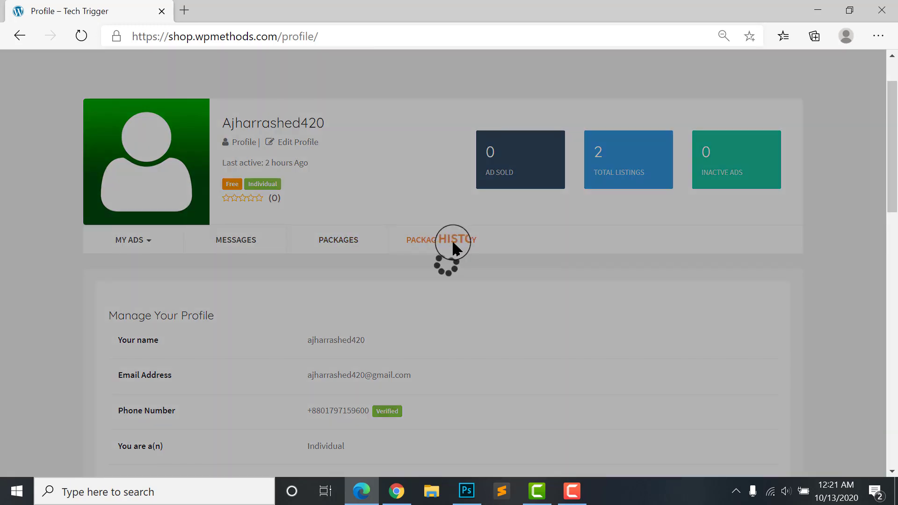
scroll(468, 262, down, 2)
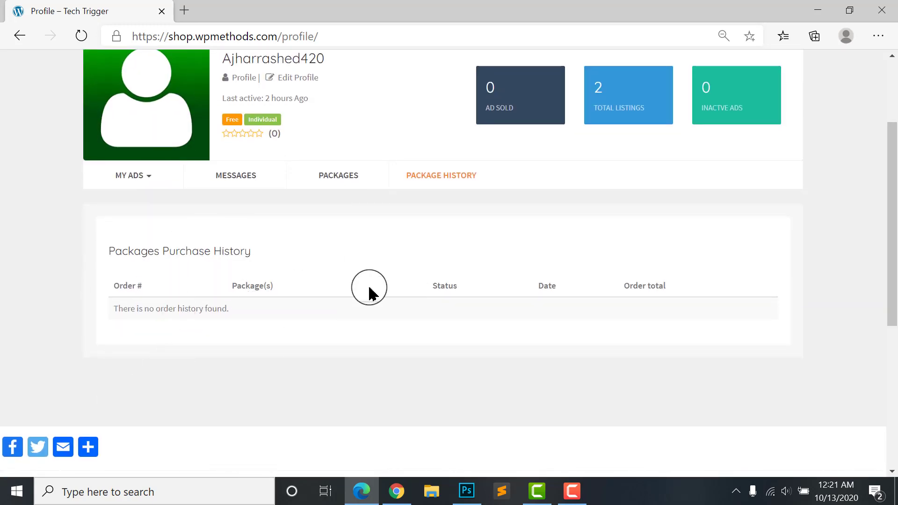
Step: Open the Packages and Pricing page from the user's profile and select the Premium plan
click(323, 175)
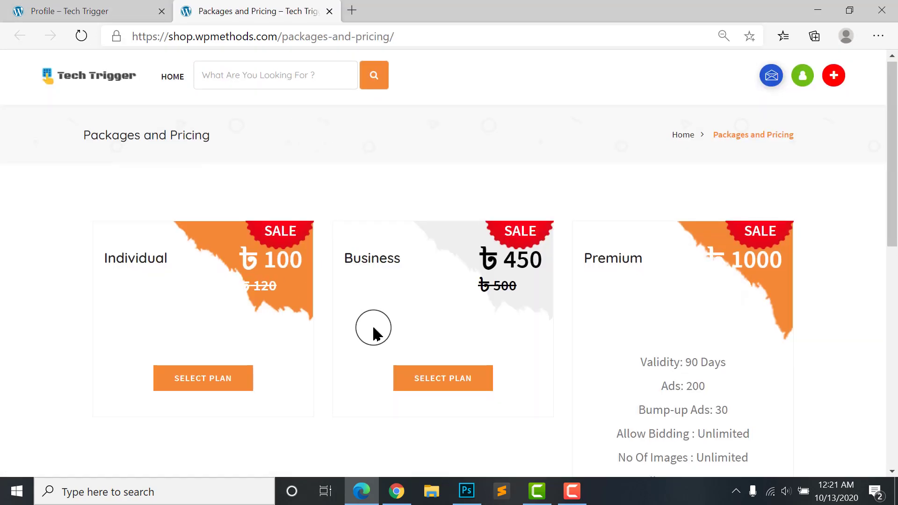
scroll(398, 323, down, 5)
scroll(678, 196, up, 3)
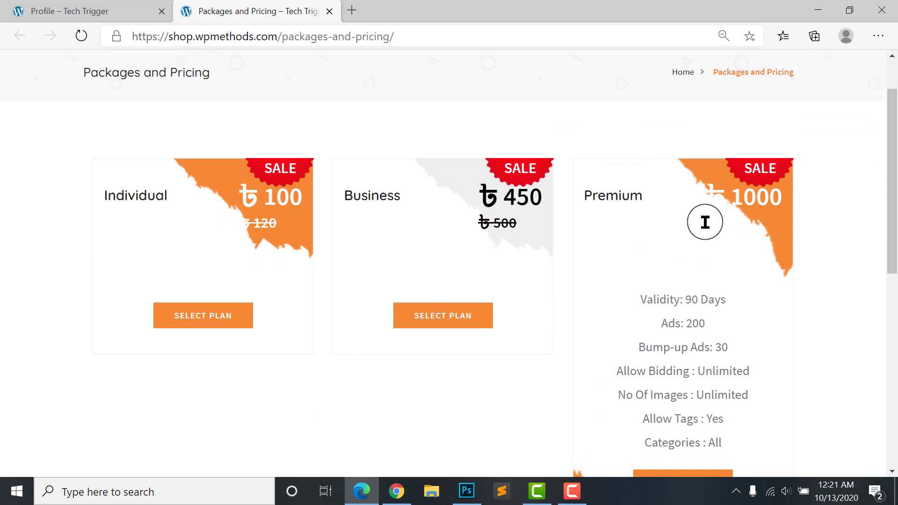
scroll(705, 222, down, 2)
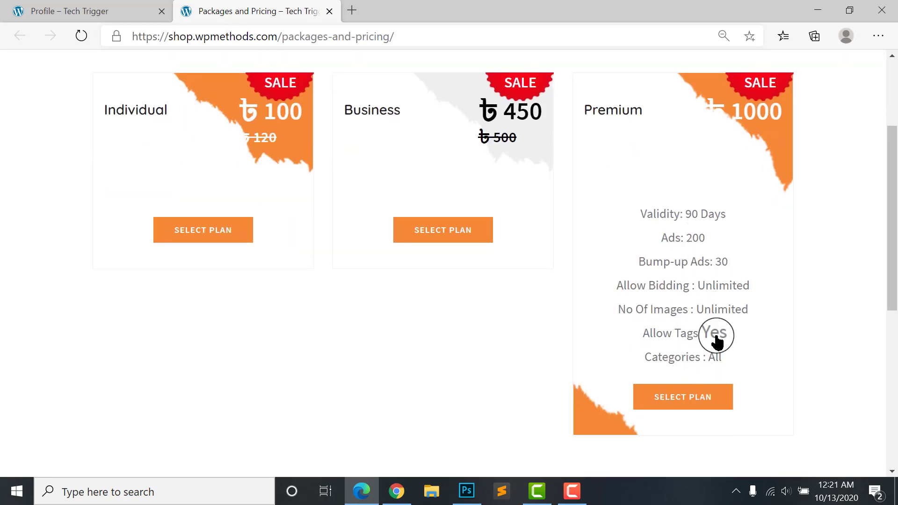
click(685, 390)
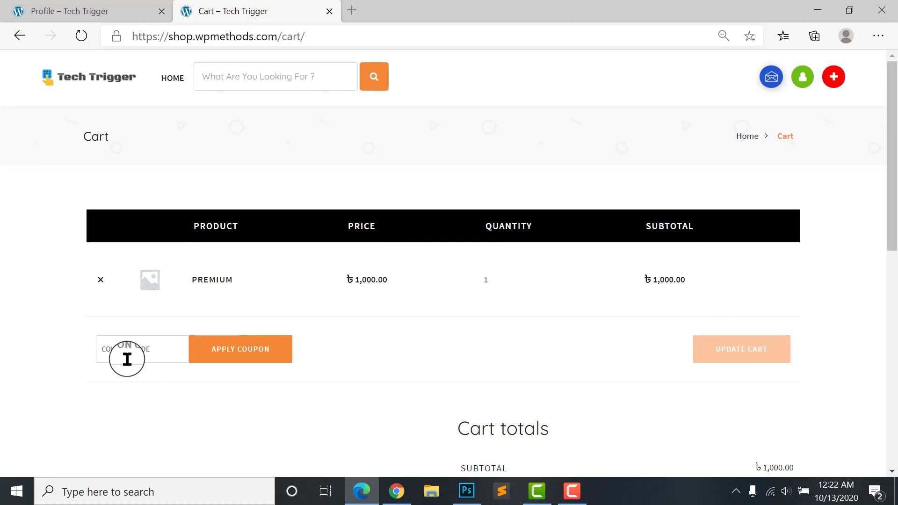
Step: Review the coupon field and cart totals for the Premium package and proceed to checkout
scroll(251, 282, down, 3)
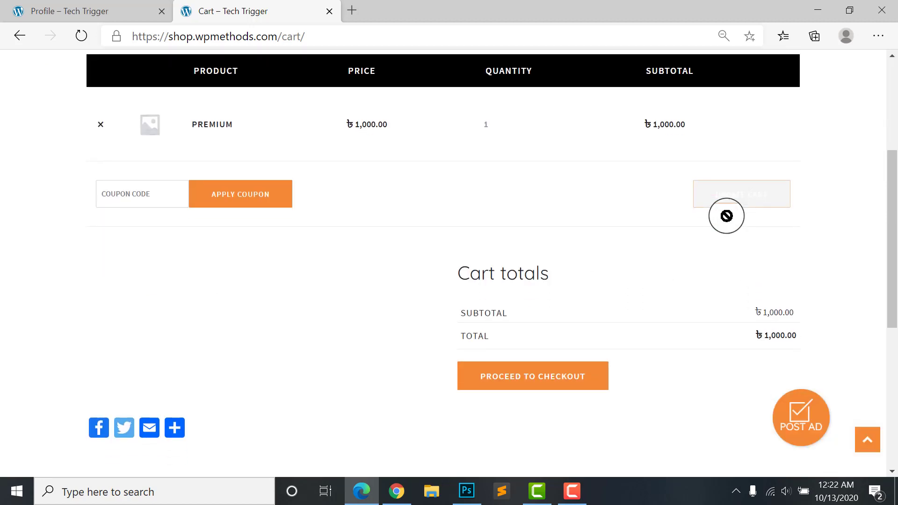
scroll(651, 187, down, 1)
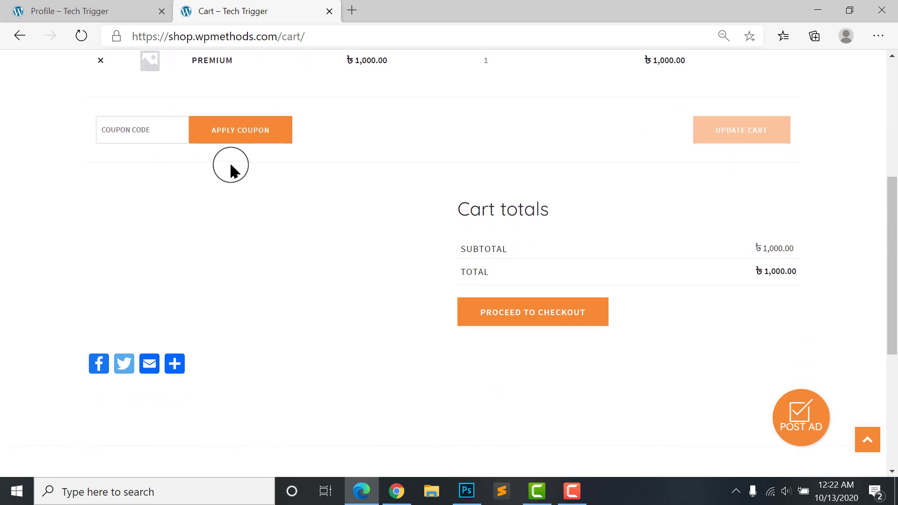
scroll(597, 252, down, 1)
scroll(176, 136, up, 2)
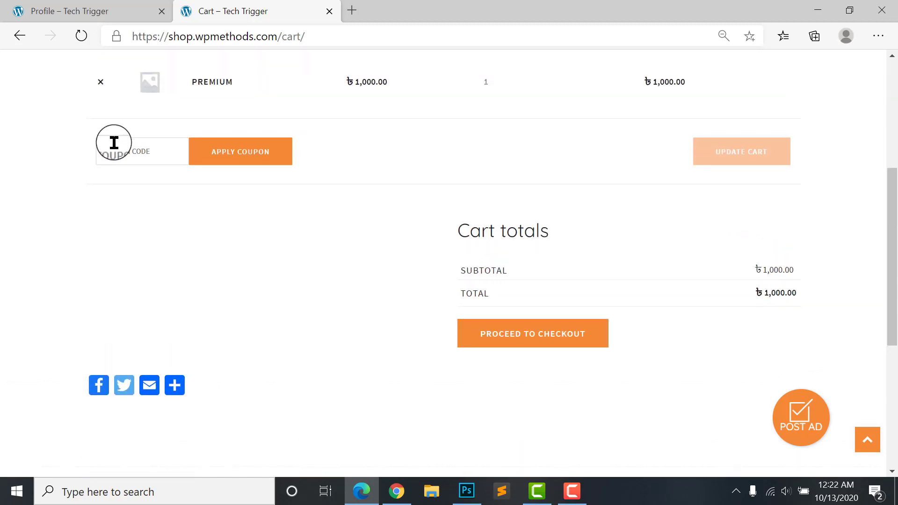
scroll(169, 140, up, 1)
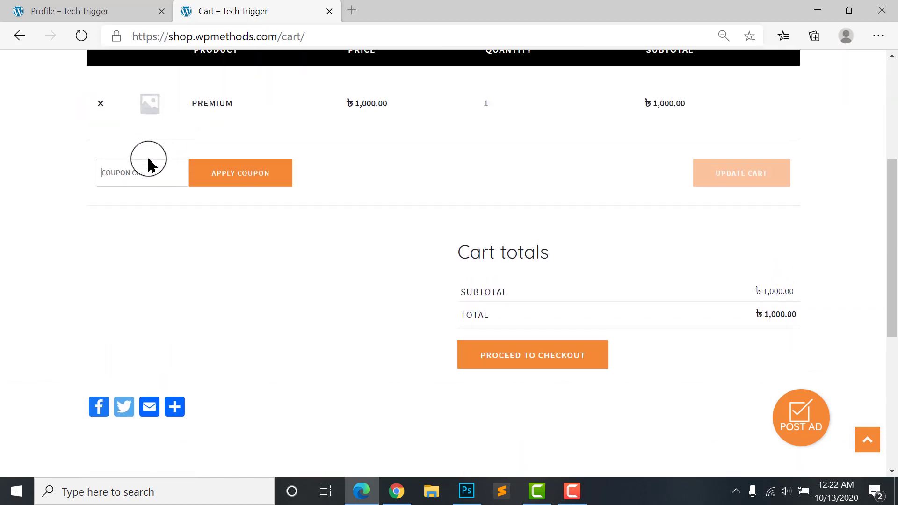
scroll(141, 177, down, 1)
drag(450, 186, 657, 181)
click(657, 181)
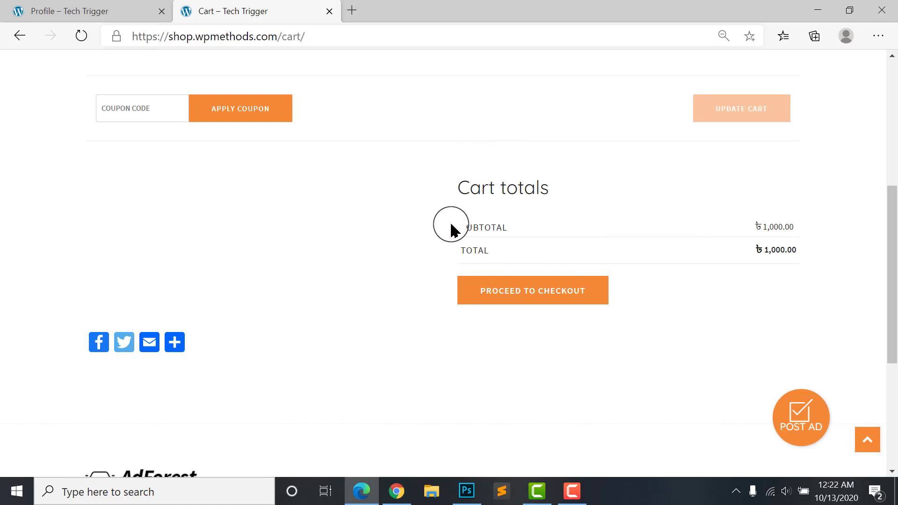
click(522, 293)
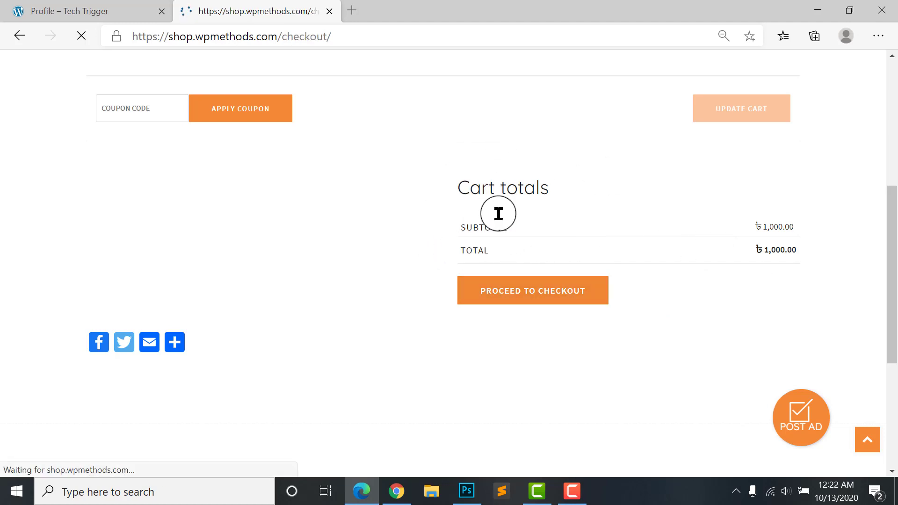
Step: Examine the checkout page's billing fields, order notes field and order summary for the Premium package
scroll(216, 290, down, 2)
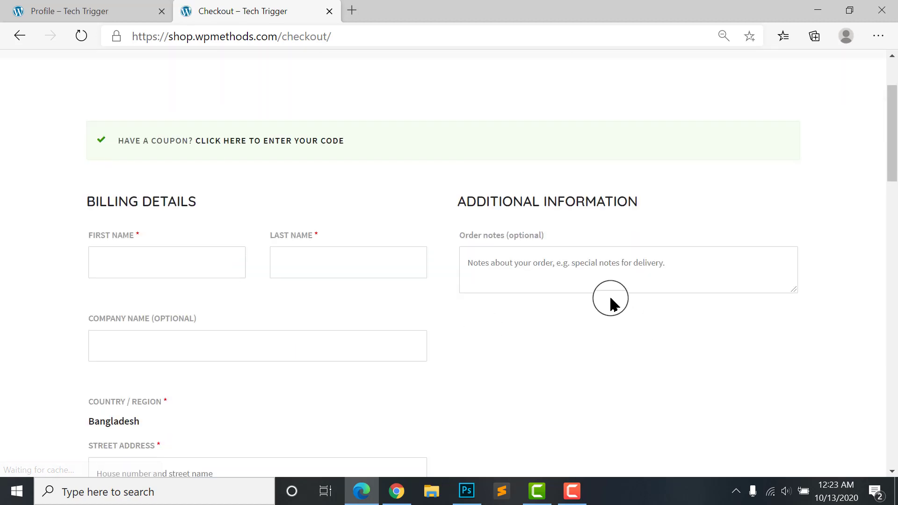
scroll(603, 296, down, 2)
scroll(515, 262, up, 2)
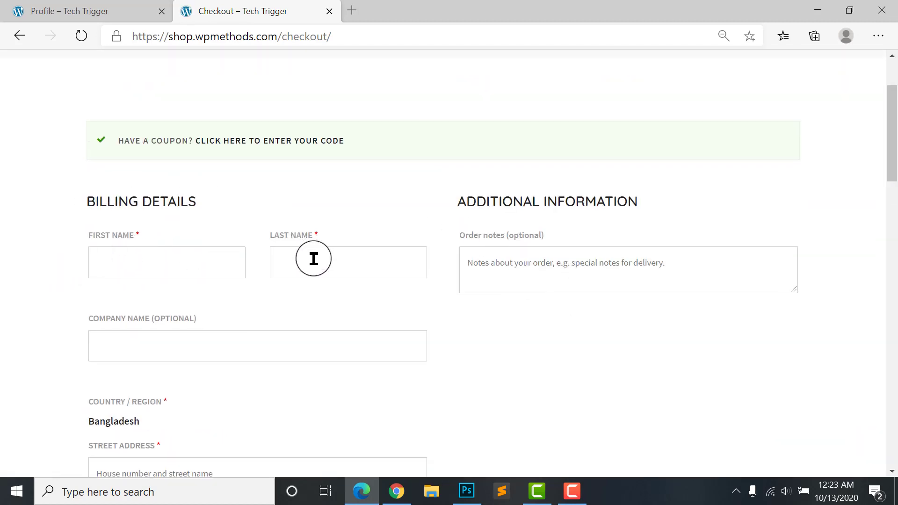
scroll(313, 258, down, 10)
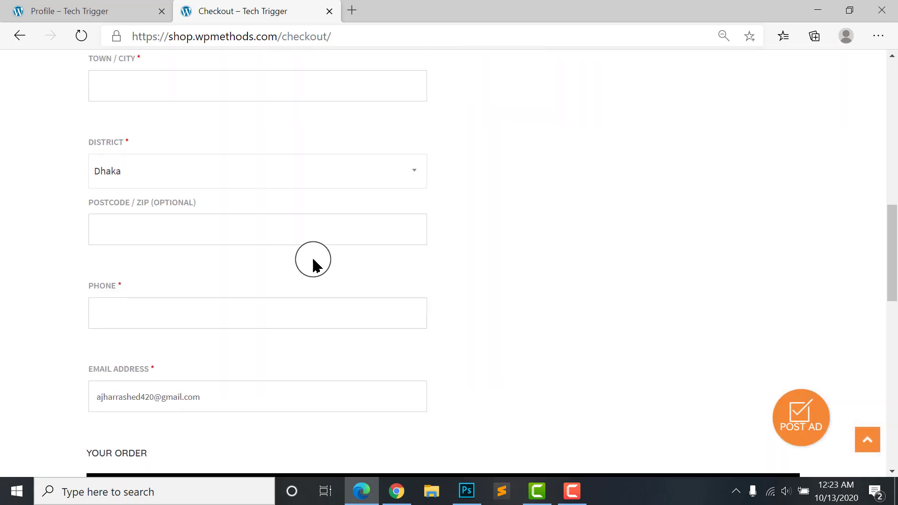
scroll(313, 265, down, 10)
scroll(323, 262, up, 20)
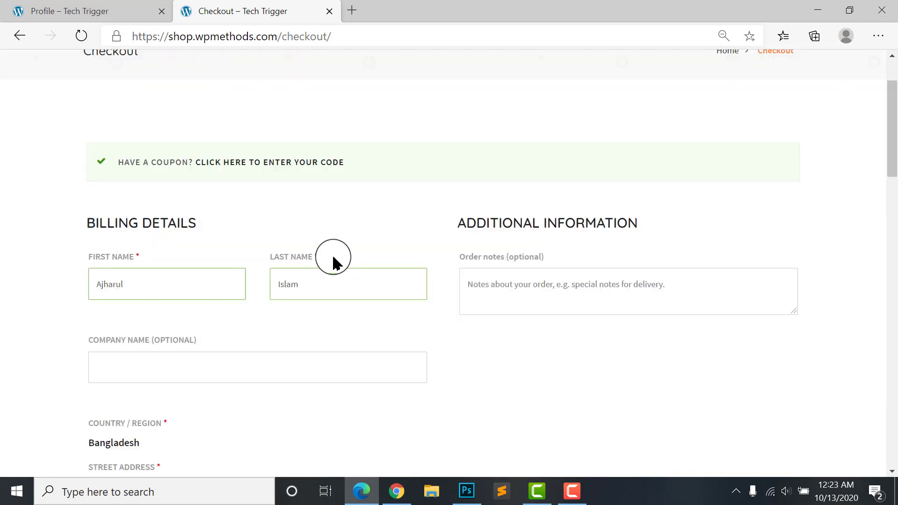
scroll(207, 174, down, 2)
scroll(241, 253, down, 15)
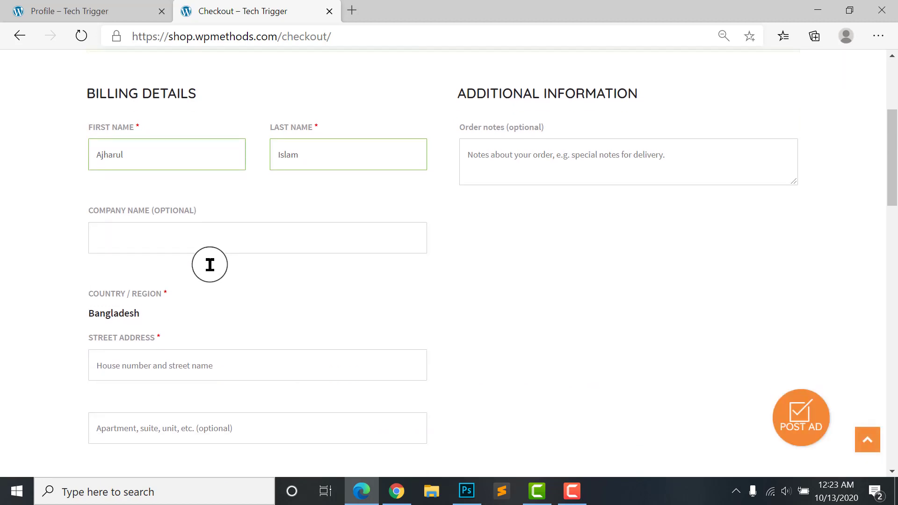
scroll(340, 310, up, 20)
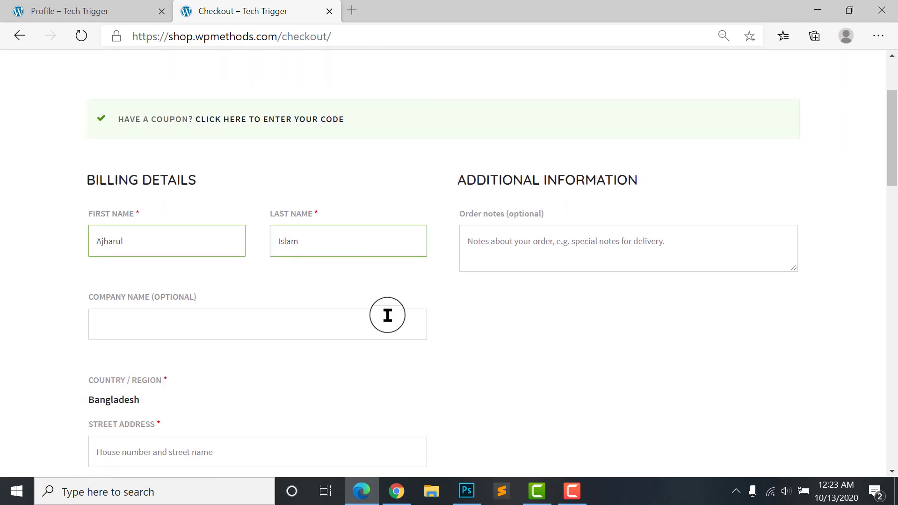
scroll(387, 314, up, 3)
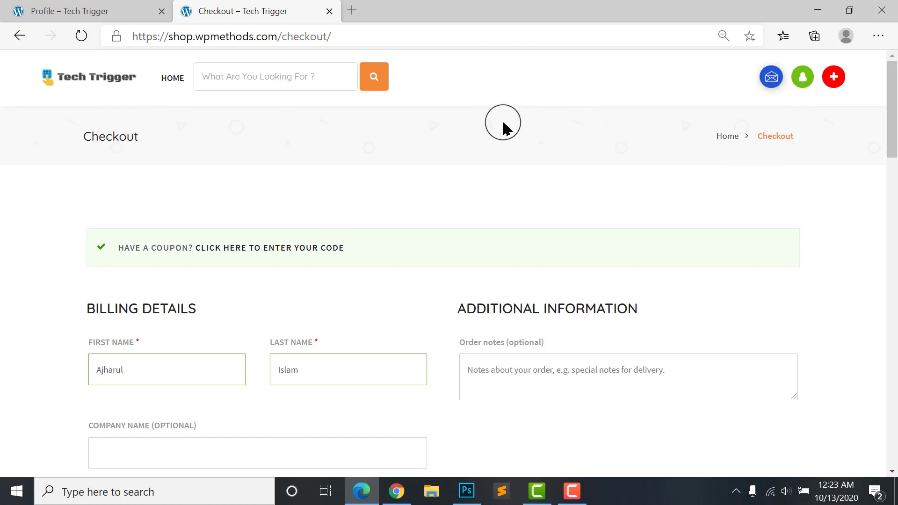
scroll(433, 229, down, 10)
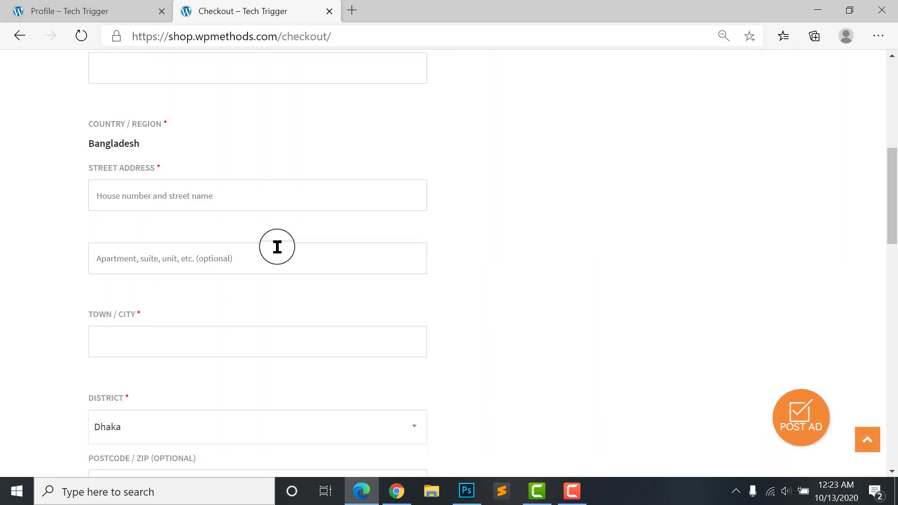
scroll(98, 450, down, 5)
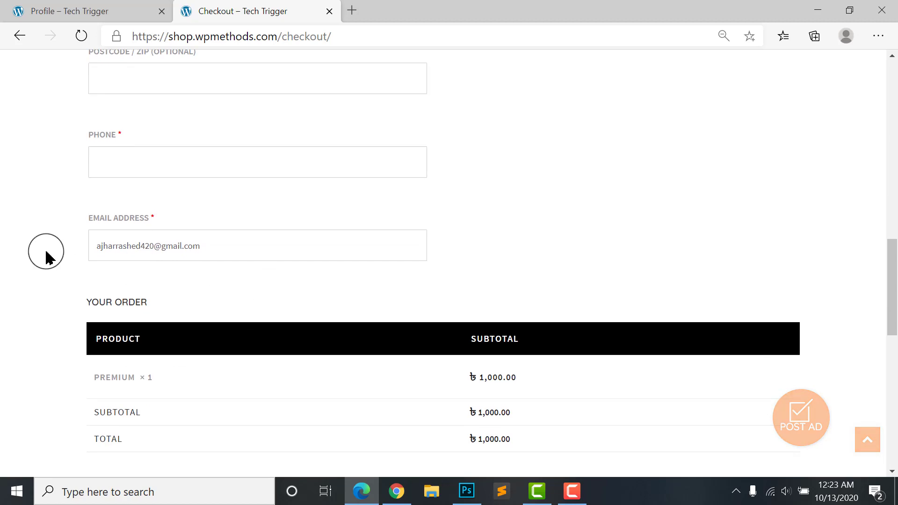
Step: Switch to Google Chrome and open WooCommerce's Accounts & Privacy settings in the WordPress admin
click(374, 484)
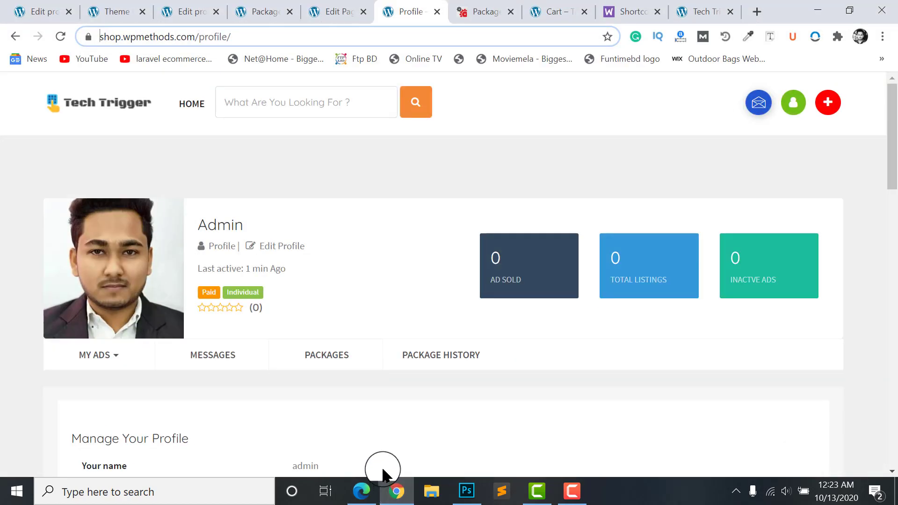
click(69, 12)
click(41, 11)
mouse_move(40, 323)
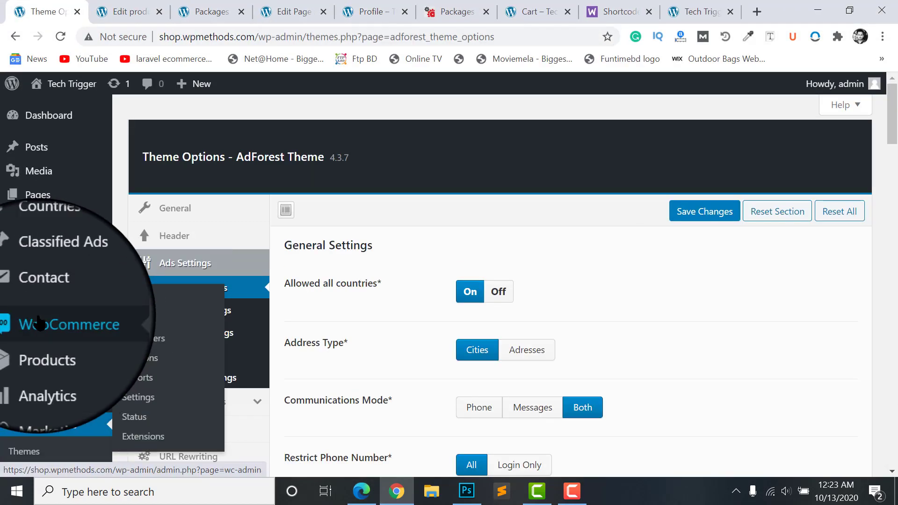
click(134, 398)
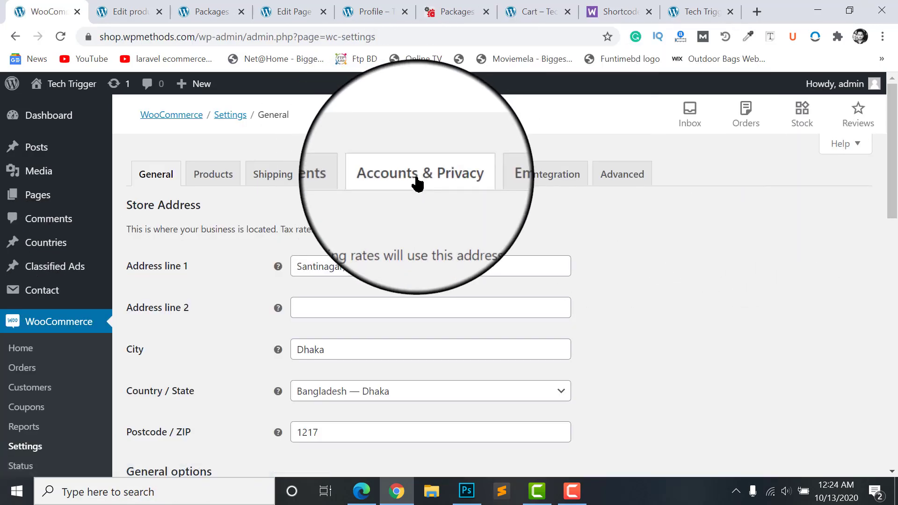
click(385, 177)
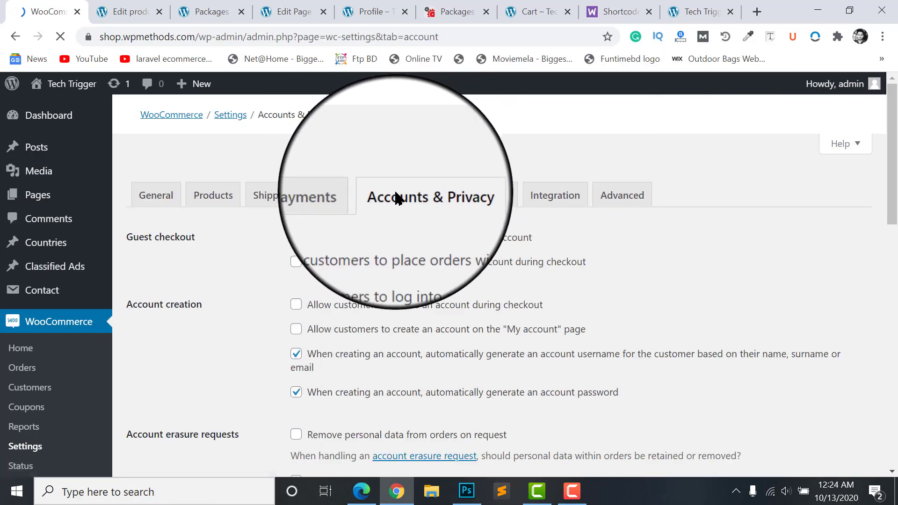
Step: Allow customers to log into an existing account during checkout
scroll(403, 204, down, 2)
scroll(265, 204, up, 1)
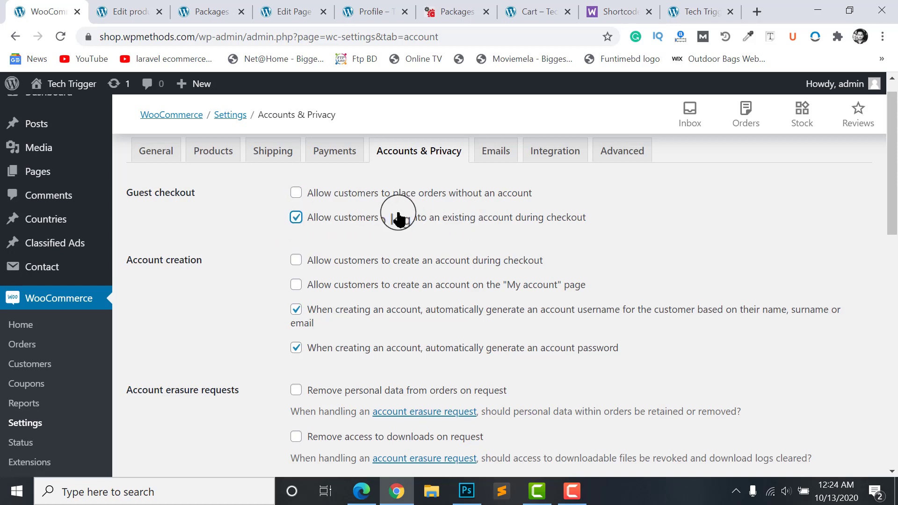
click(312, 219)
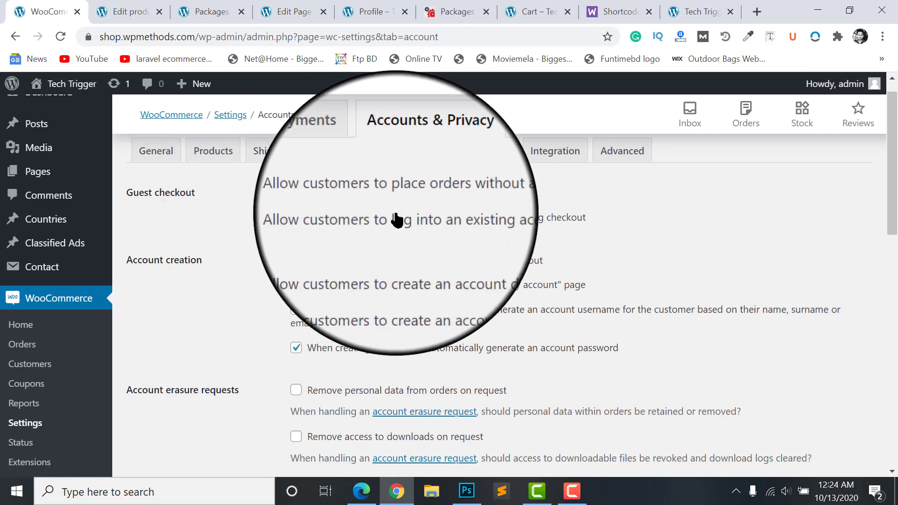
scroll(470, 187, down, 1)
scroll(511, 190, up, 1)
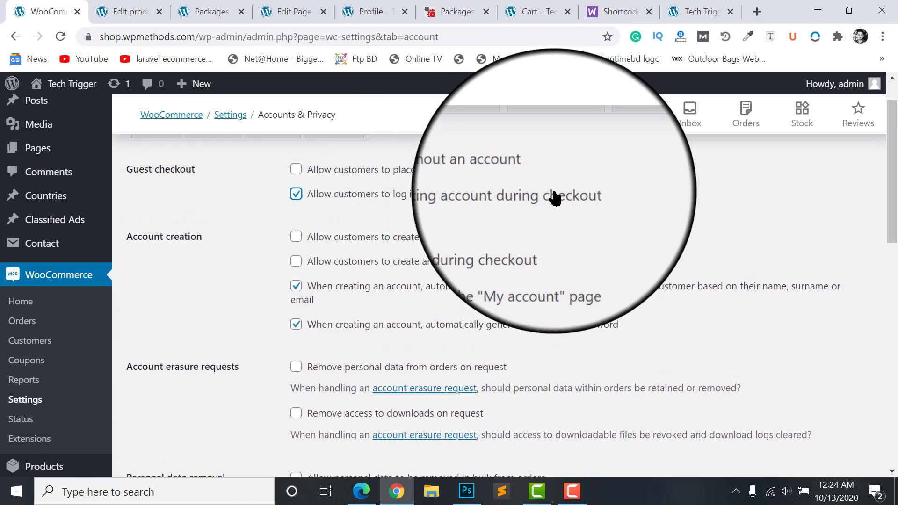
scroll(211, 215, down, 1)
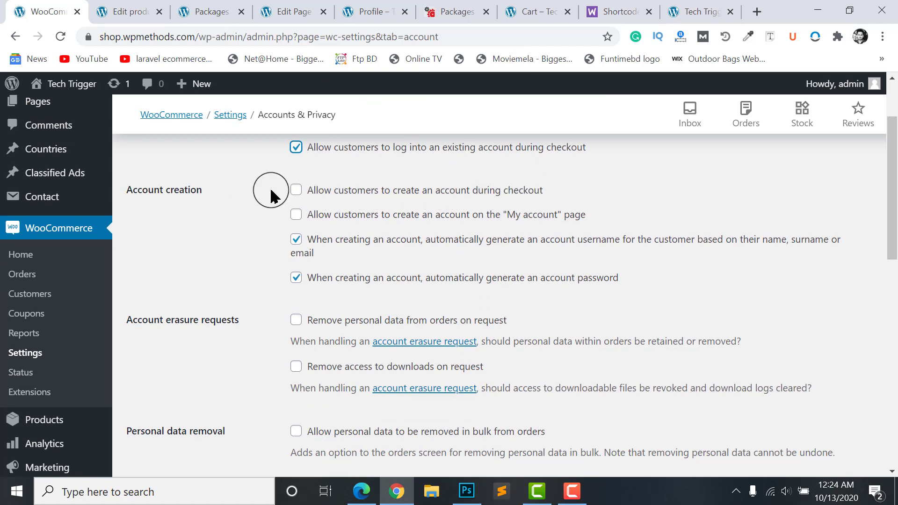
Step: Allow customers to create an account during checkout and on the "My account" page
click(296, 191)
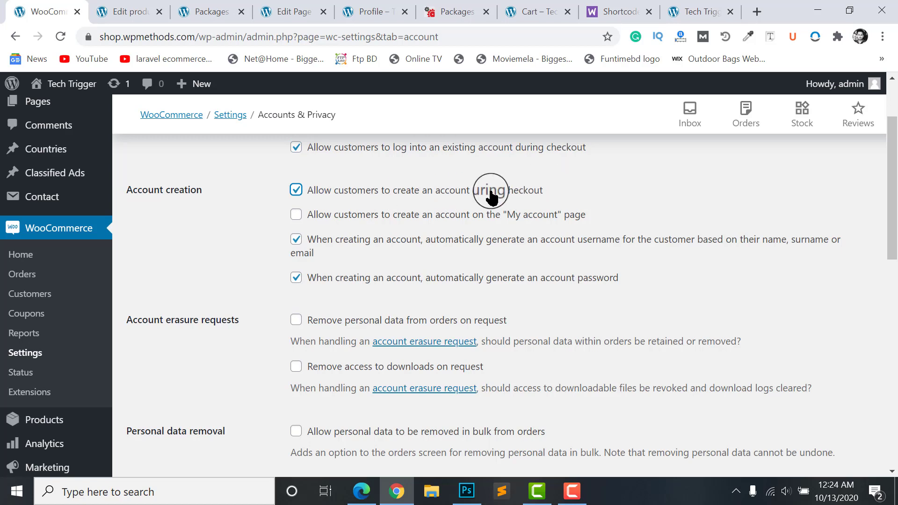
scroll(353, 187, down, 1)
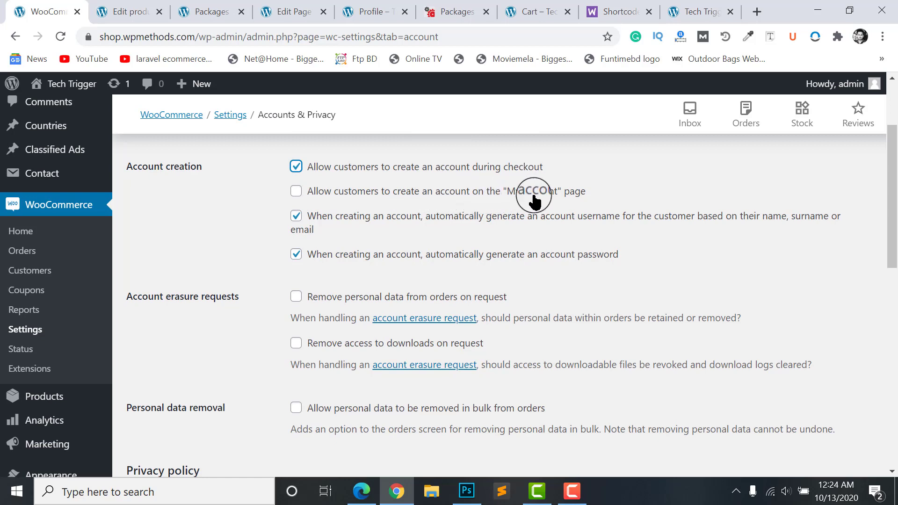
scroll(534, 201, up, 1)
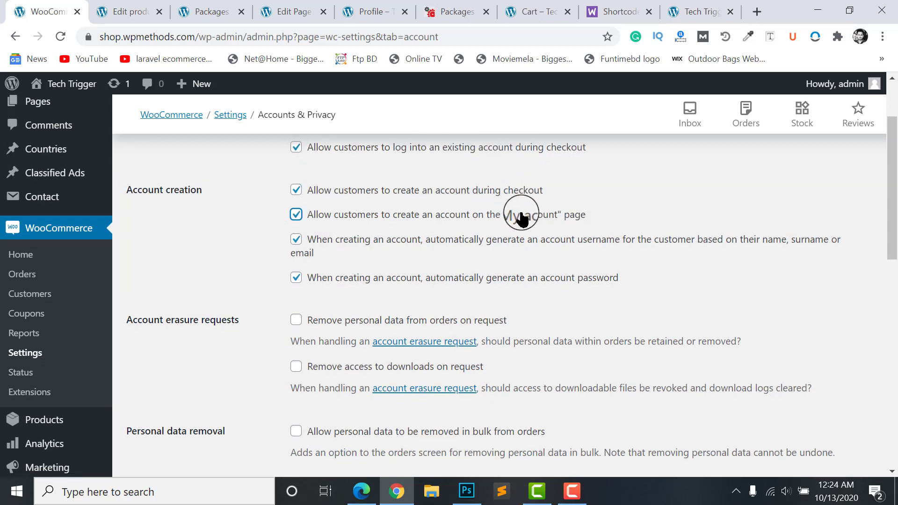
scroll(522, 218, down, 1)
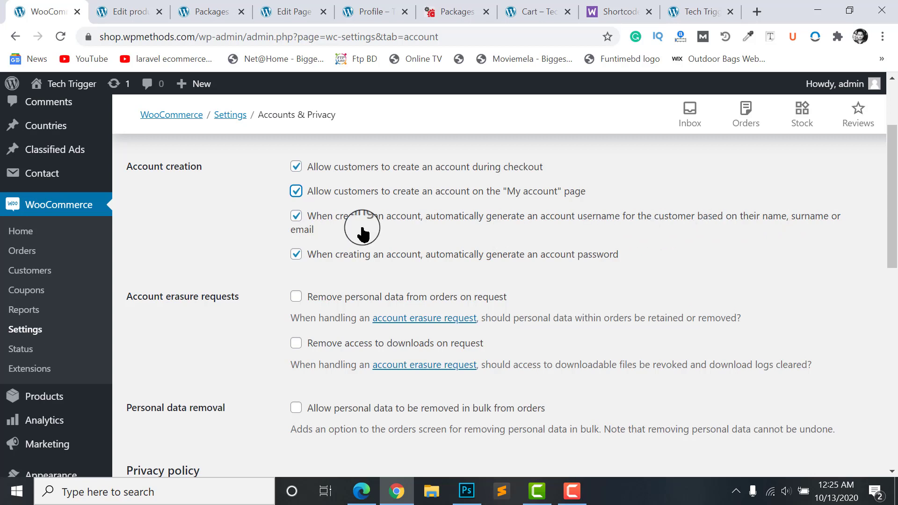
Step: Disable automatic generation of account usernames and passwords, and save the Accounts & Privacy settings
click(311, 222)
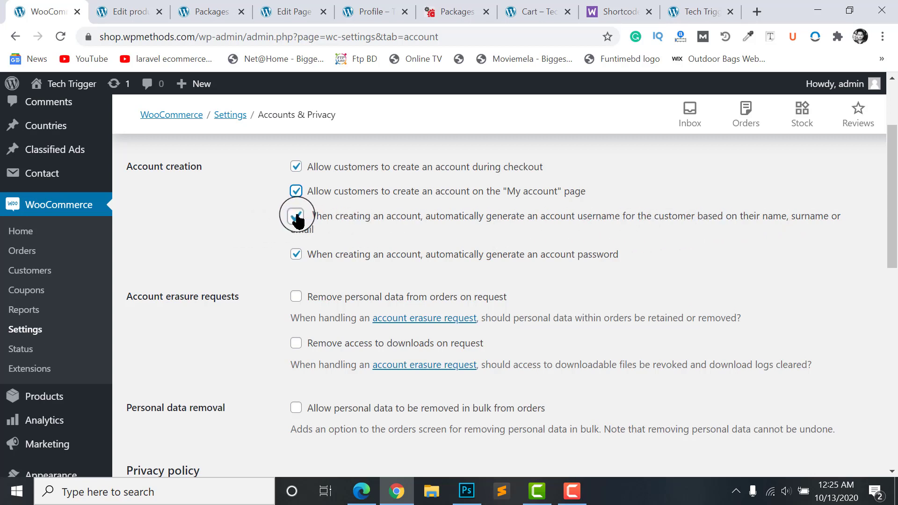
scroll(681, 234, down, 1)
scroll(288, 263, up, 1)
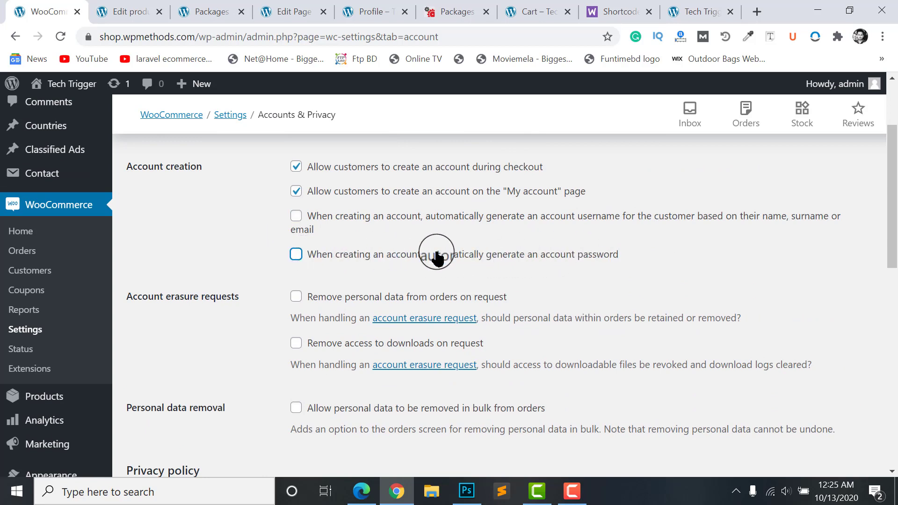
scroll(434, 273, down, 12)
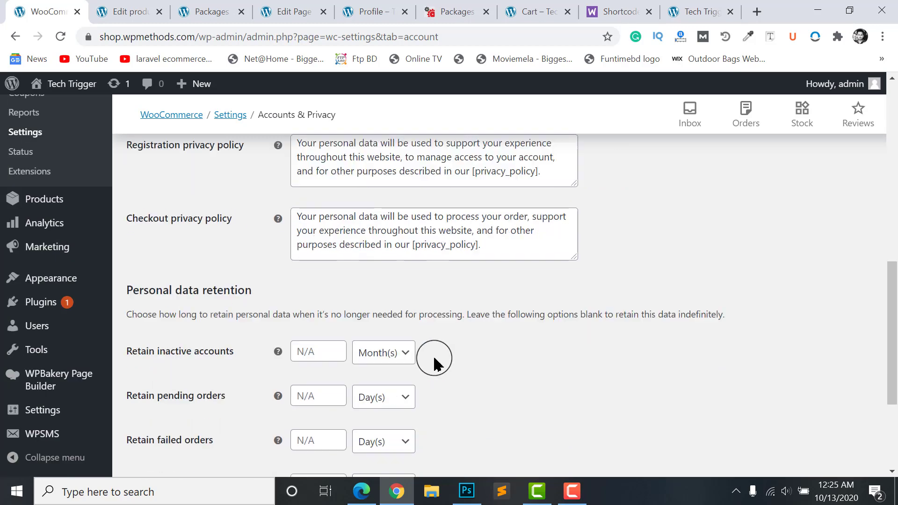
click(156, 412)
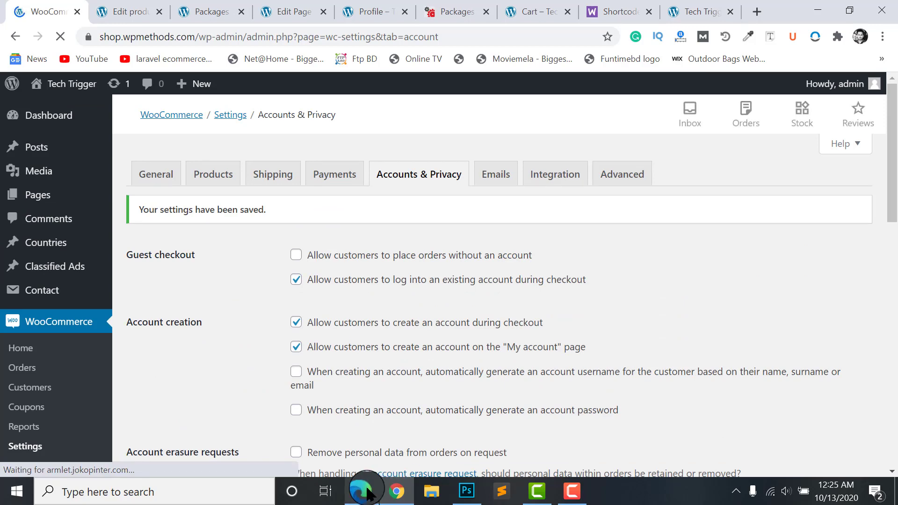
Step: Switch to Microsoft Edge, reload the checkout page and review its billing fields and order summary
click(363, 491)
scroll(330, 287, up, 9)
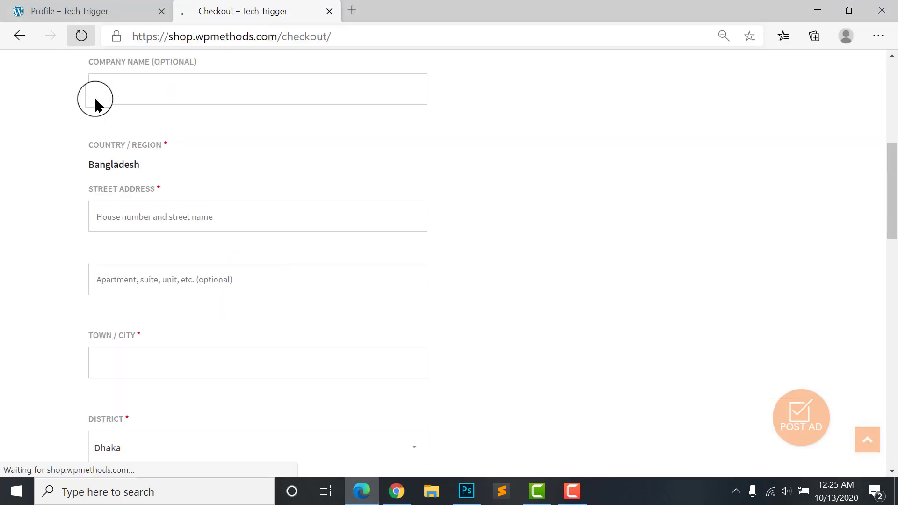
scroll(221, 173, up, 6)
scroll(322, 238, down, 2)
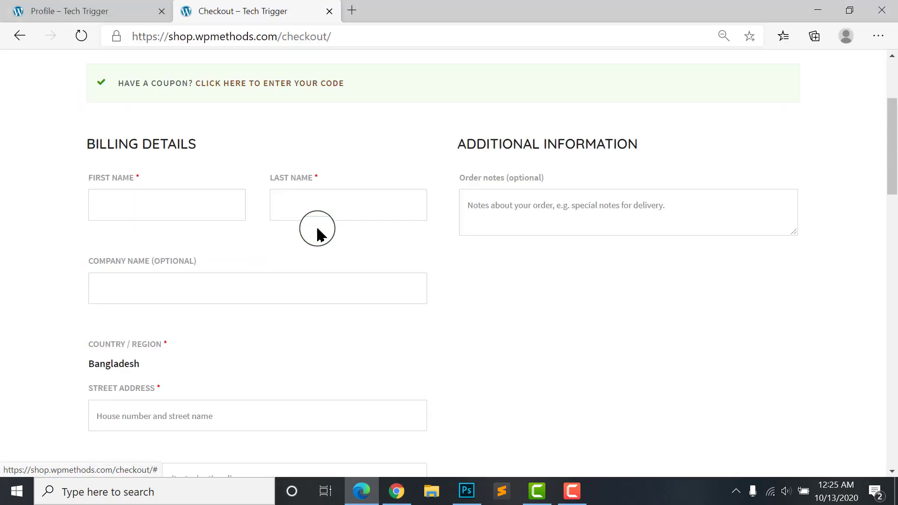
scroll(317, 233, down, 15)
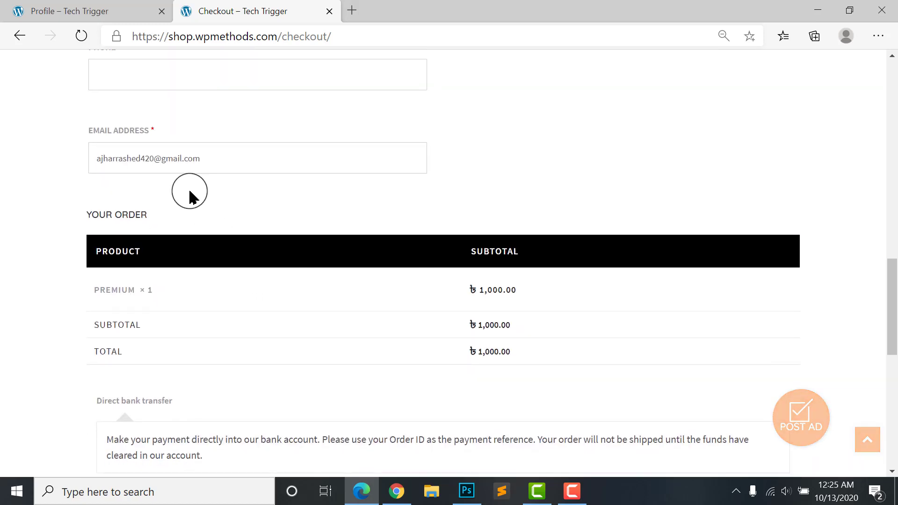
scroll(207, 288, down, 2)
scroll(219, 374, up, 17)
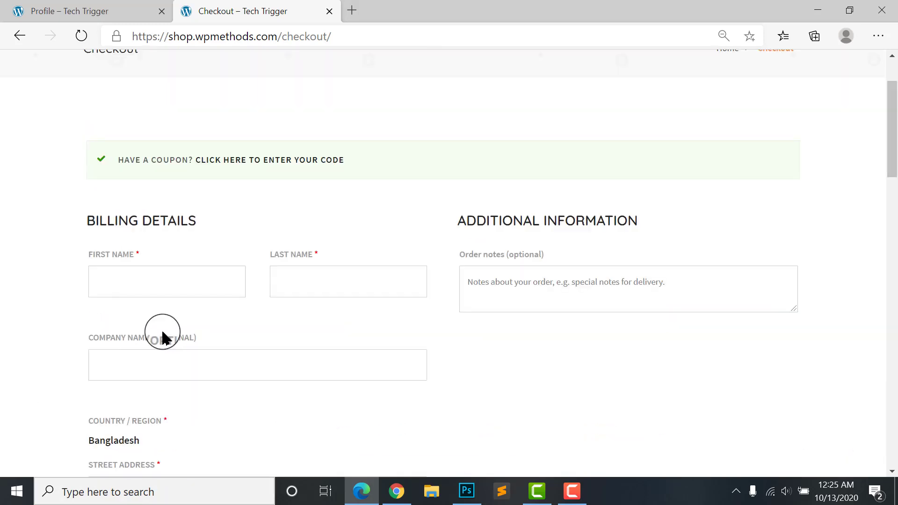
Step: Enter the customer's first and last name in the billing details
click(155, 285)
text(A)
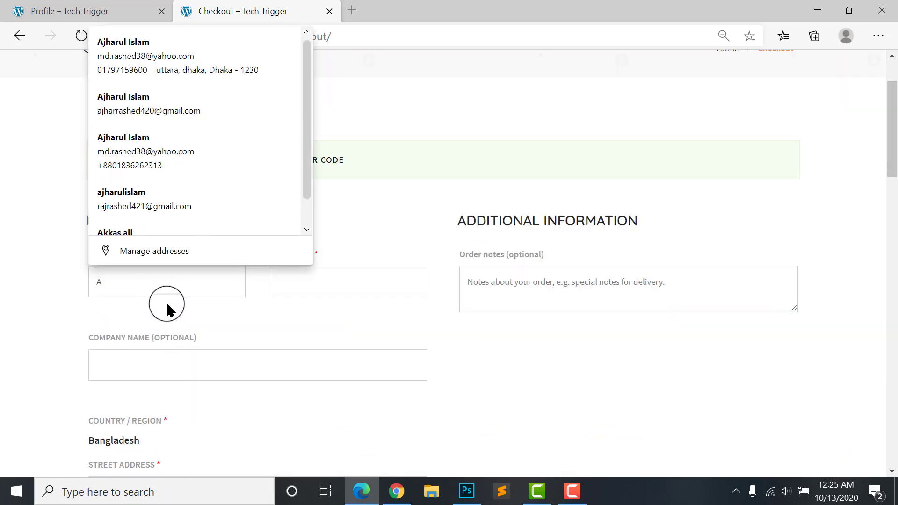
text(jharul)
key(Tab)
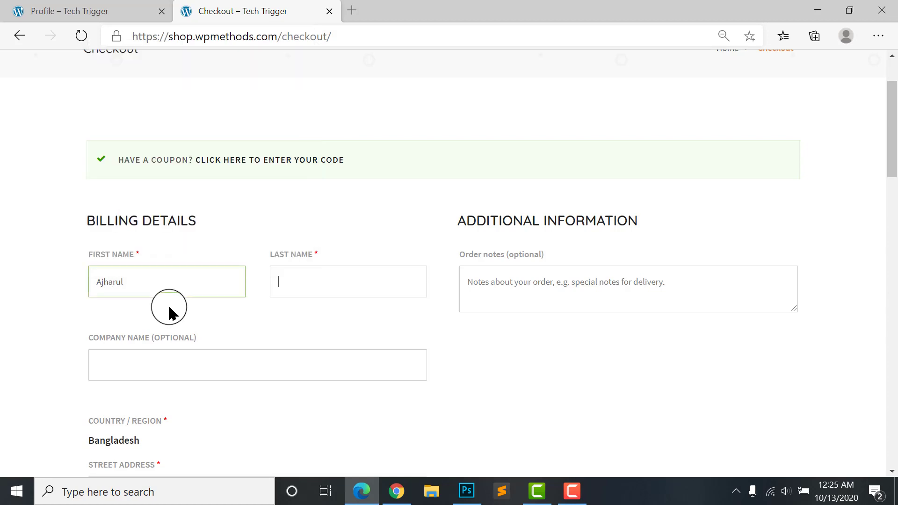
click(121, 366)
Step: Fill in the customer's street address, town, postcode, phone and email from a saved address suggestion, leaving the company name empty
scroll(121, 260, down, 2)
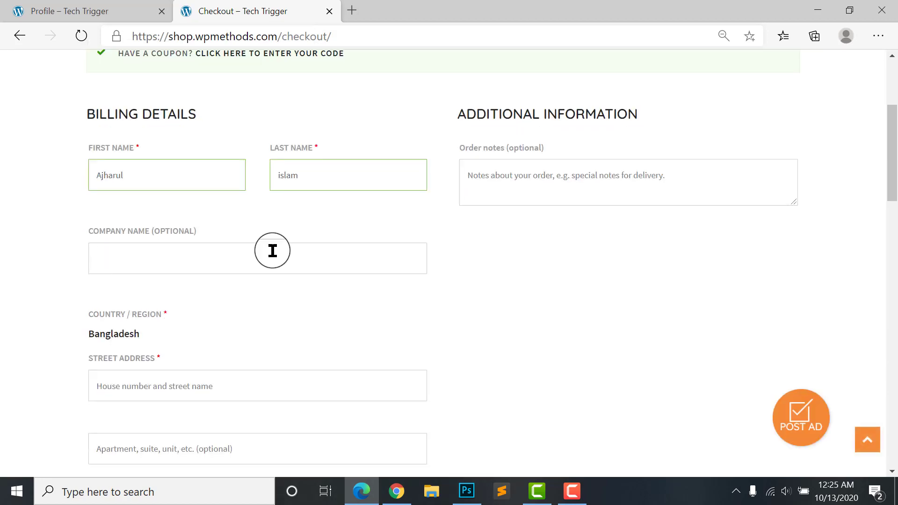
scroll(282, 207, down, 3)
scroll(215, 240, up, 1)
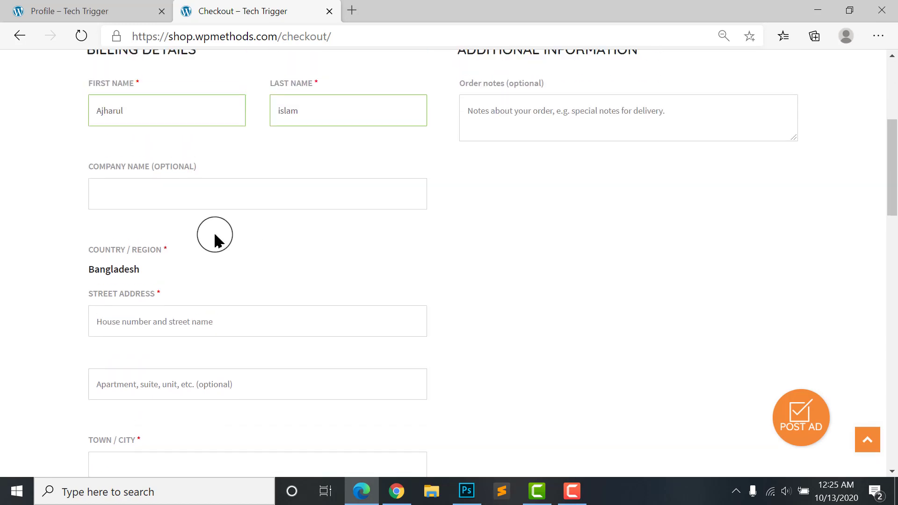
scroll(139, 221, down, 2)
click(169, 233)
click(129, 276)
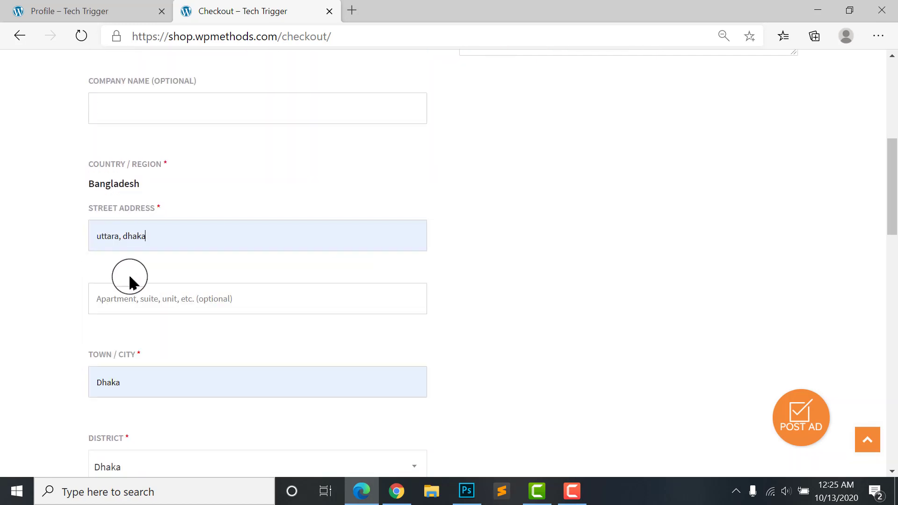
scroll(90, 246, down, 2)
scroll(154, 288, down, 1)
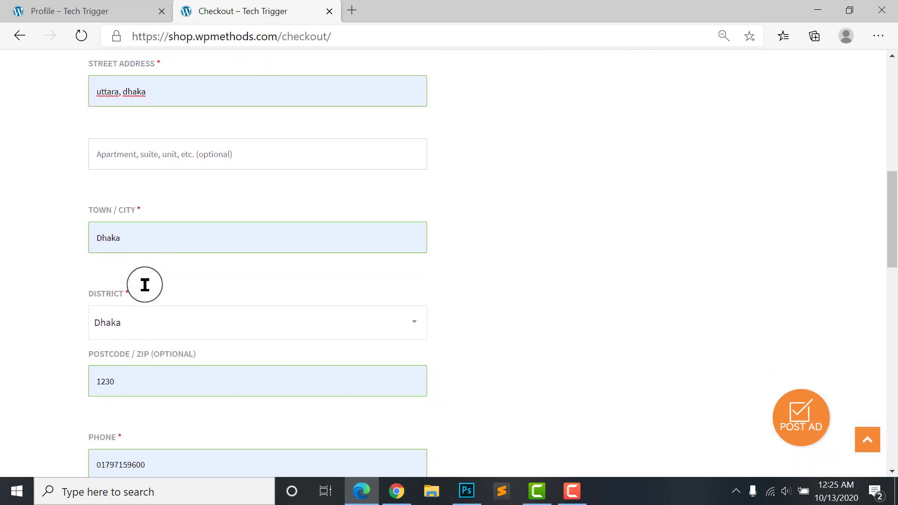
Step: Check the remaining billing details and order summary, and place the Premium order with direct bank transfer
scroll(140, 286, down, 5)
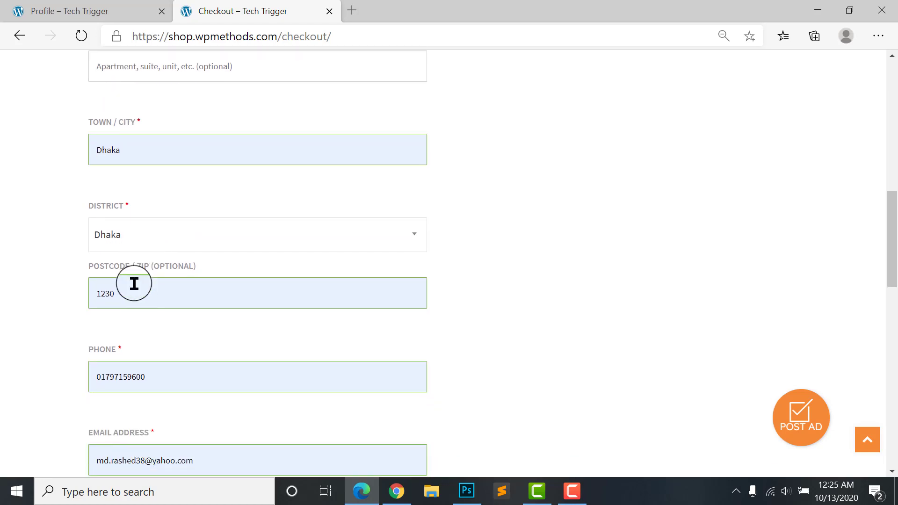
scroll(153, 320, down, 1)
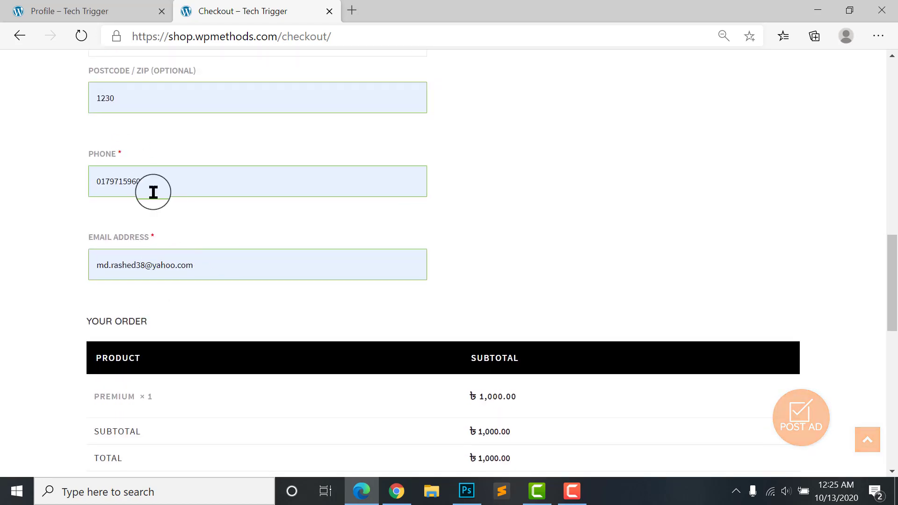
scroll(164, 220, down, 3)
scroll(187, 252, down, 4)
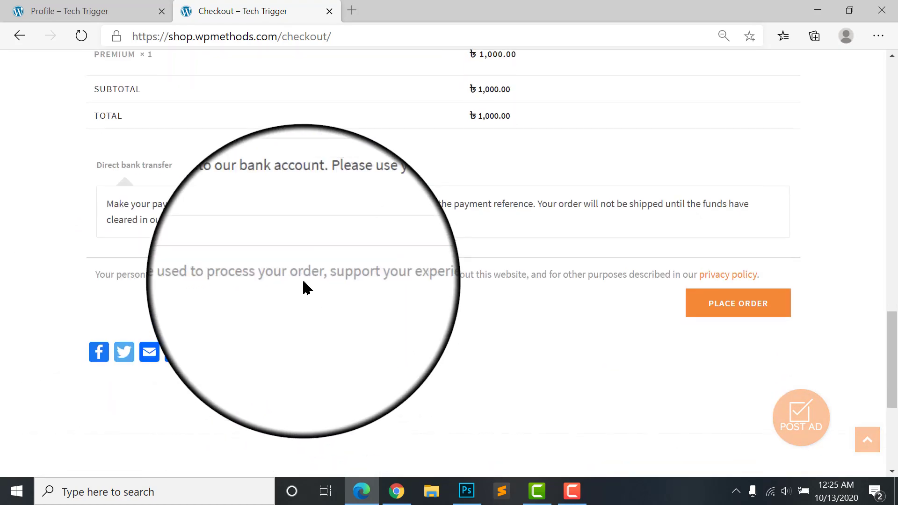
drag(90, 175, 206, 175)
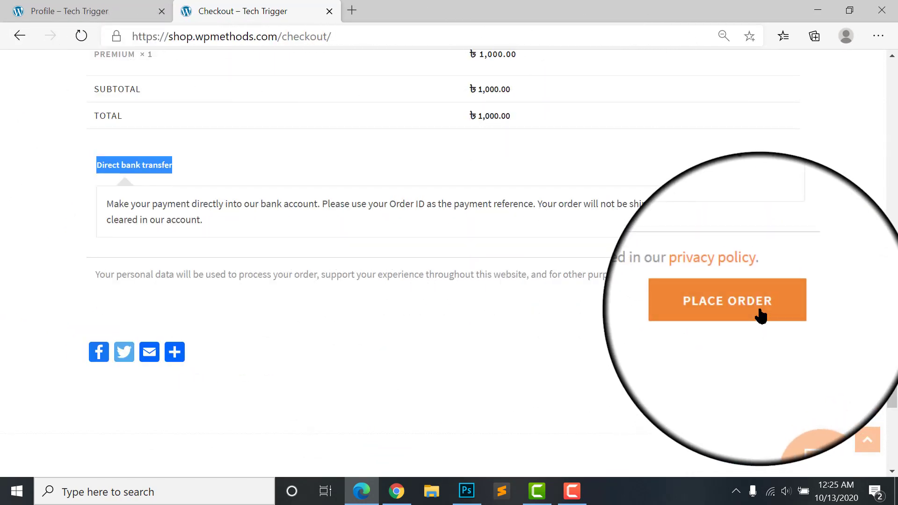
click(742, 318)
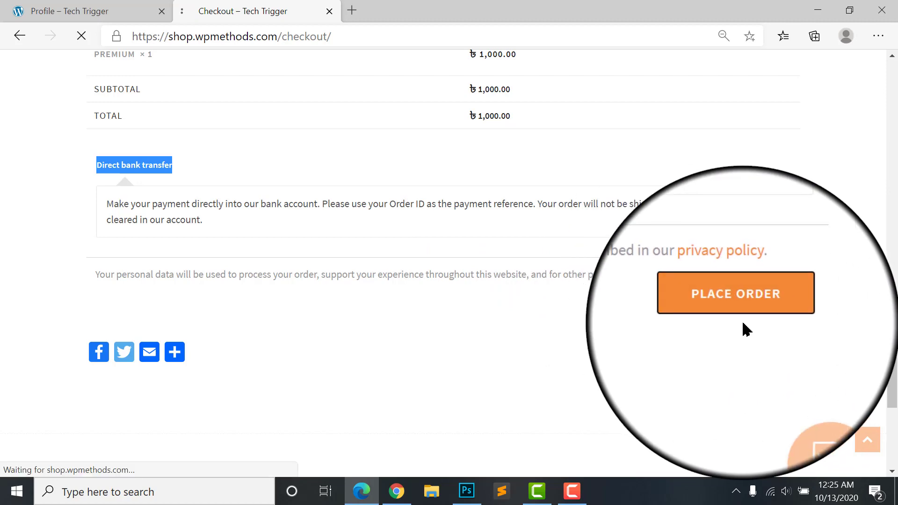
Step: Examine the order confirmation page's order summary, bank details, order details and billing address
scroll(251, 318, down, 7)
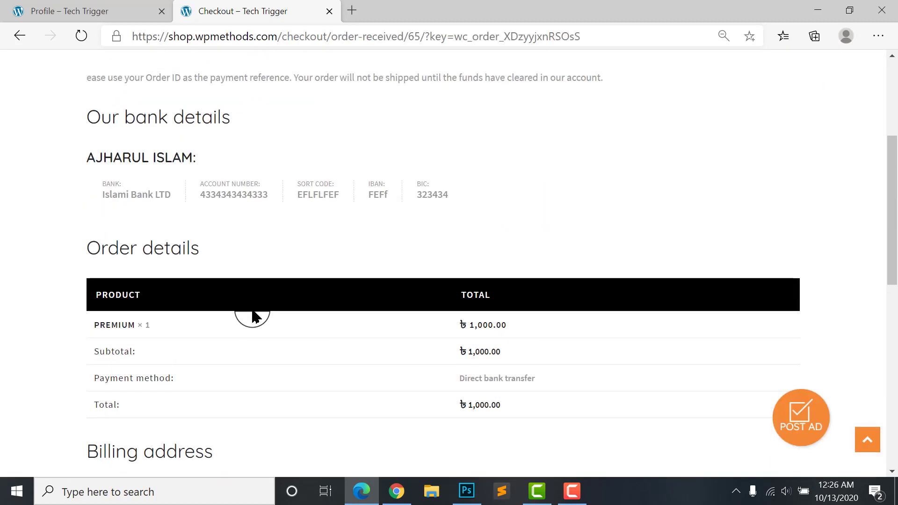
scroll(261, 311, up, 7)
scroll(234, 274, down, 2)
scroll(221, 235, up, 1)
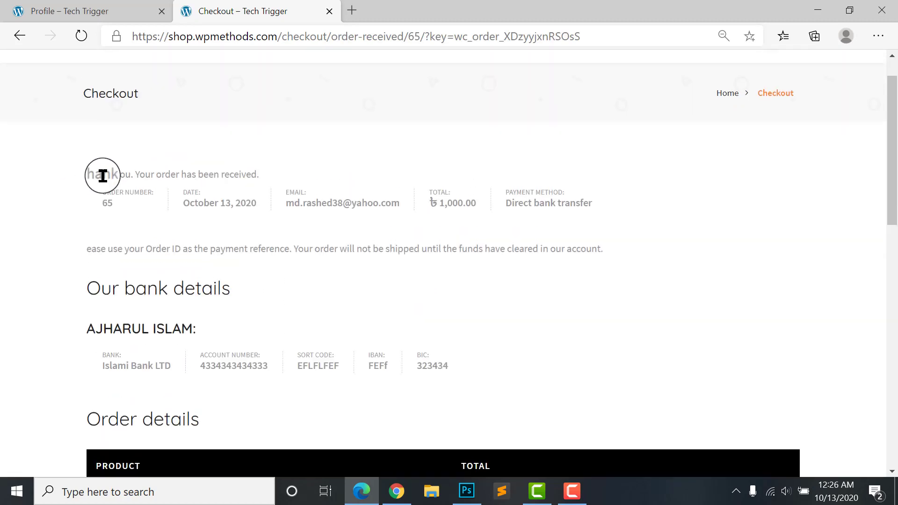
scroll(480, 243, down, 10)
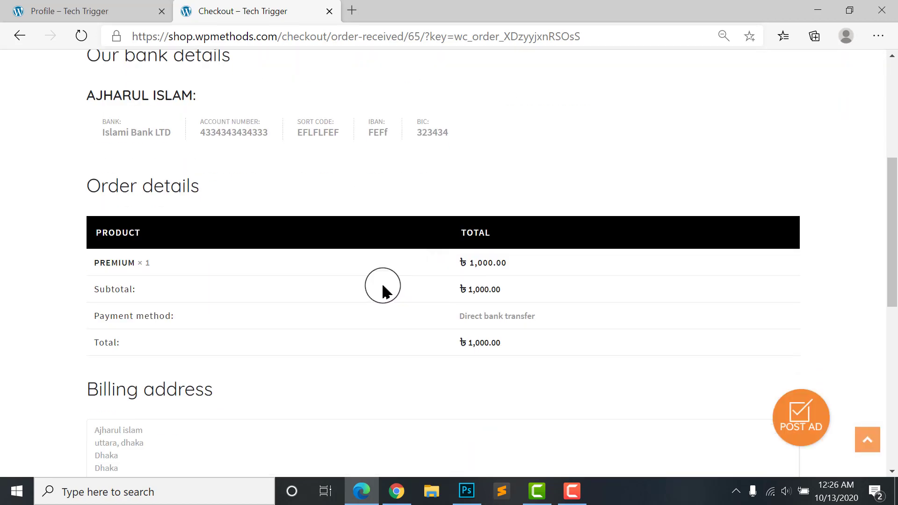
scroll(163, 255, up, 11)
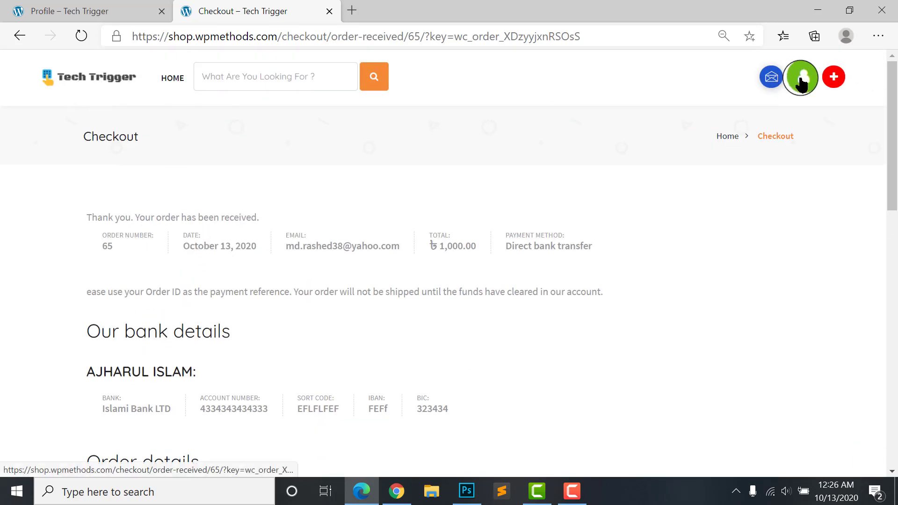
Step: Open the user's profile and check the status of the Premium order in the package history
mouse_move(802, 88)
click(742, 111)
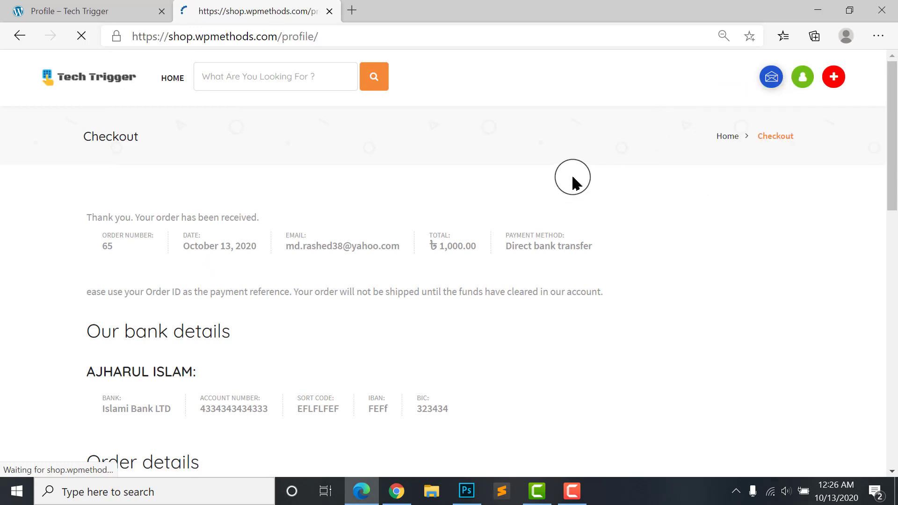
scroll(461, 345, down, 1)
scroll(462, 345, down, 1)
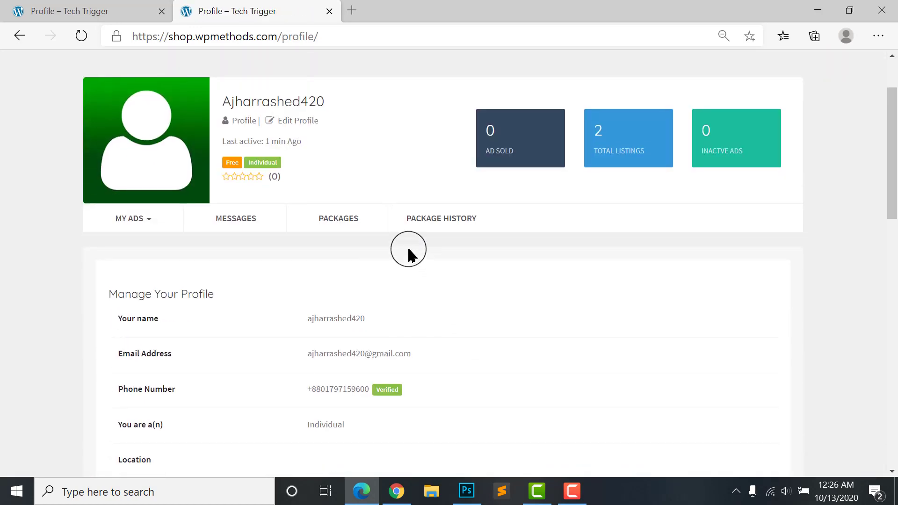
click(453, 219)
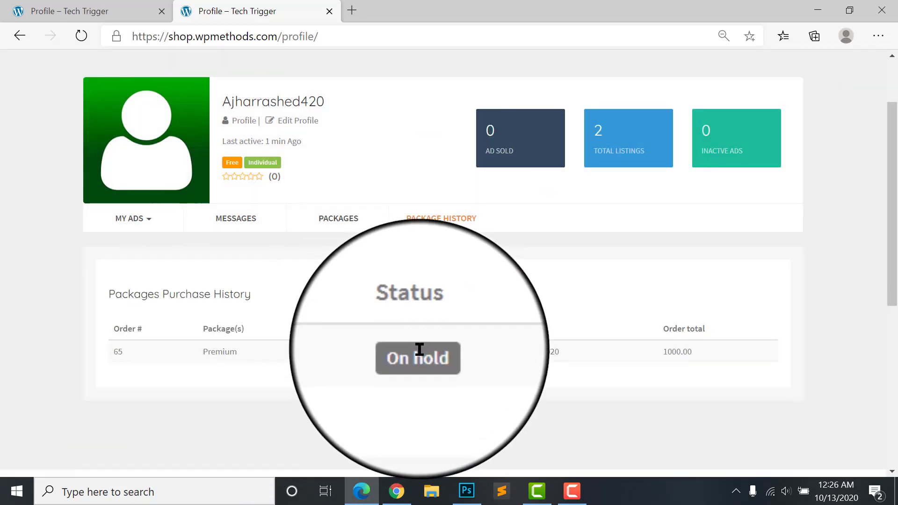
drag(406, 352, 431, 352)
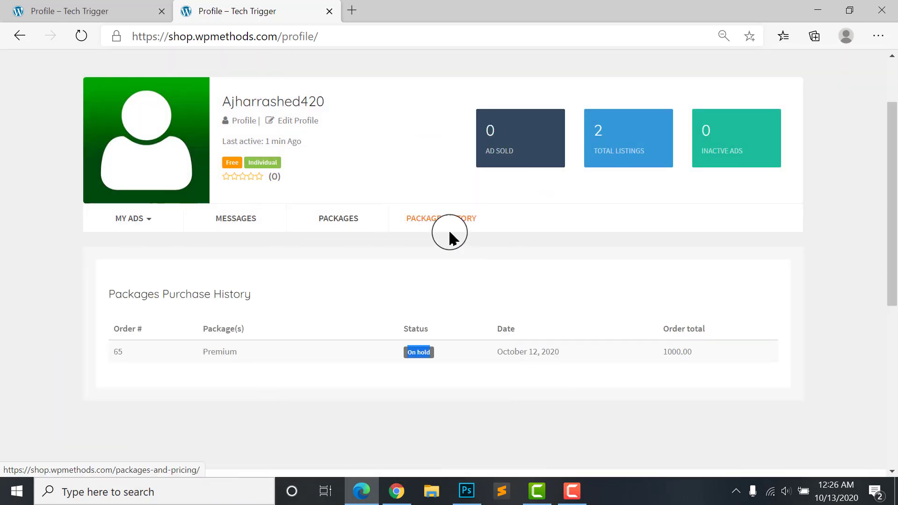
Step: Review the package type and ad allowances in the user's profile, and recheck the Premium order in the package history
click(231, 124)
scroll(278, 288, down, 8)
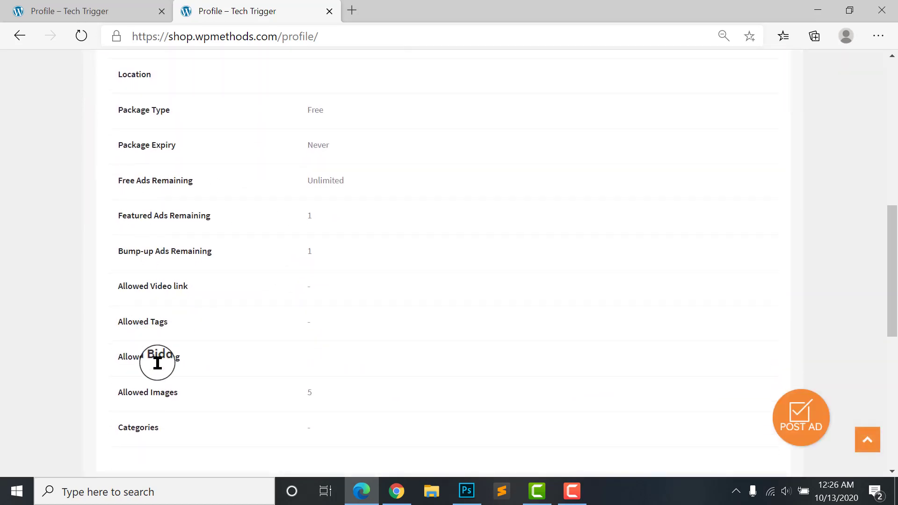
scroll(210, 252, down, 2)
scroll(226, 234, up, 2)
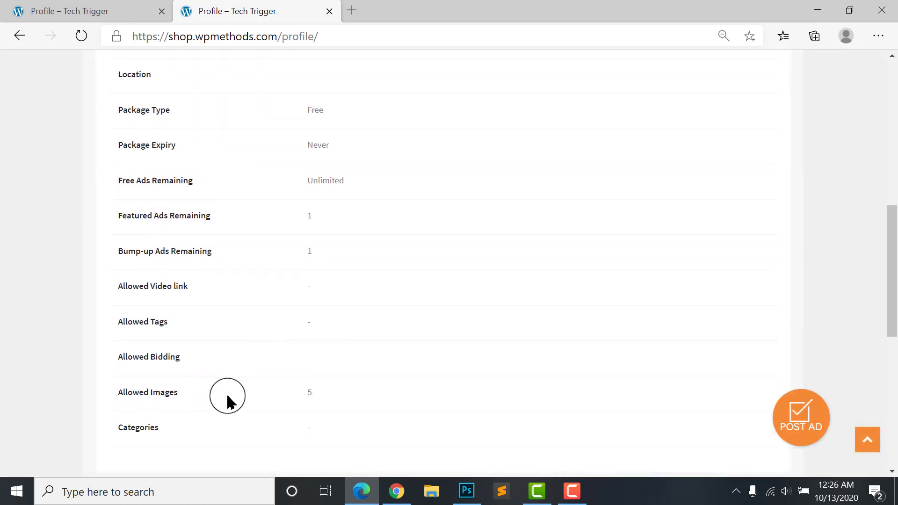
scroll(227, 402, up, 10)
click(437, 255)
scroll(248, 271, down, 2)
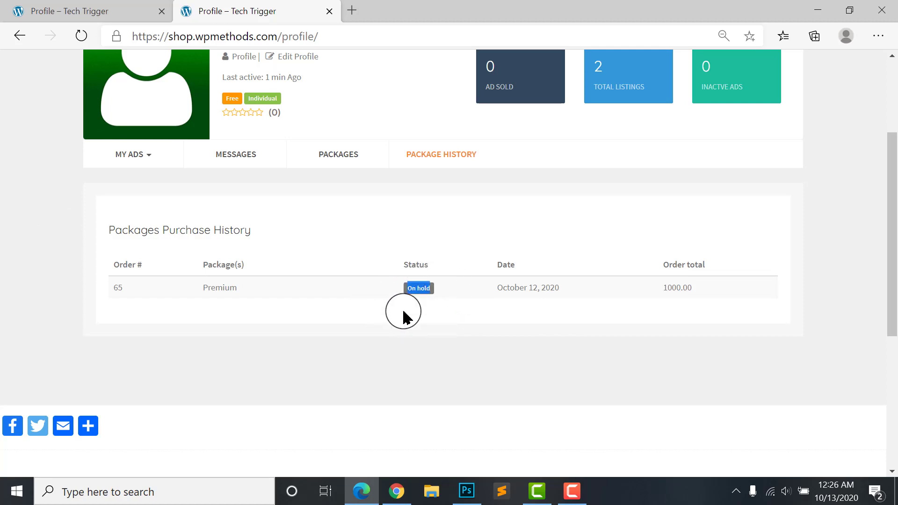
Step: Switch to the admin site in Chrome and open the Premium order from the WooCommerce orders list
click(397, 492)
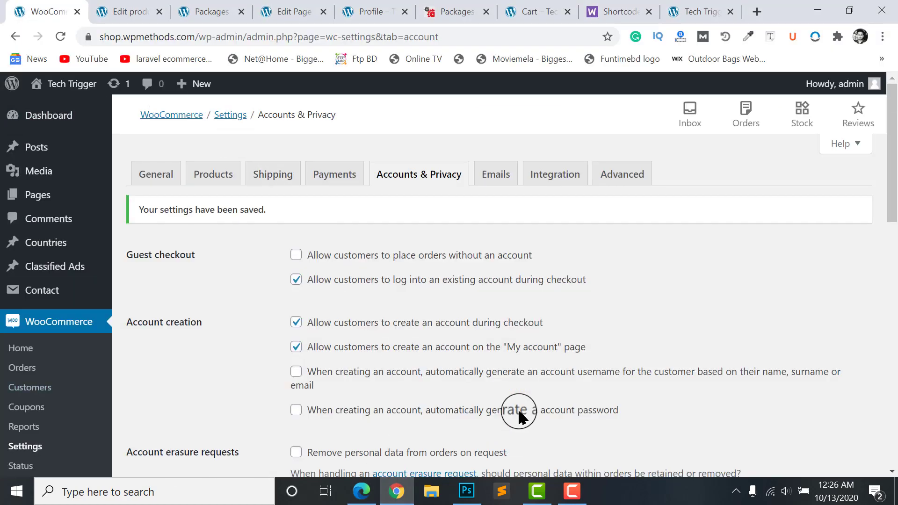
scroll(250, 315, down, 3)
scroll(91, 411, up, 3)
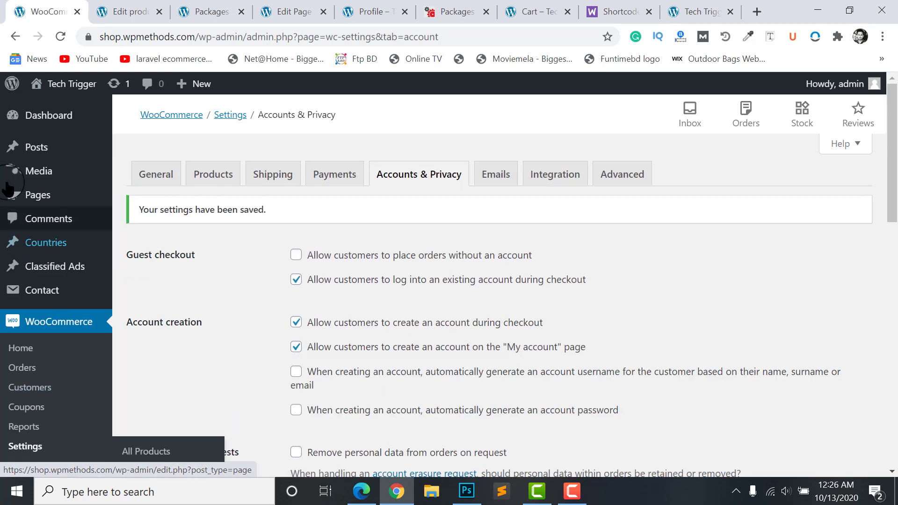
scroll(37, 322, down, 3)
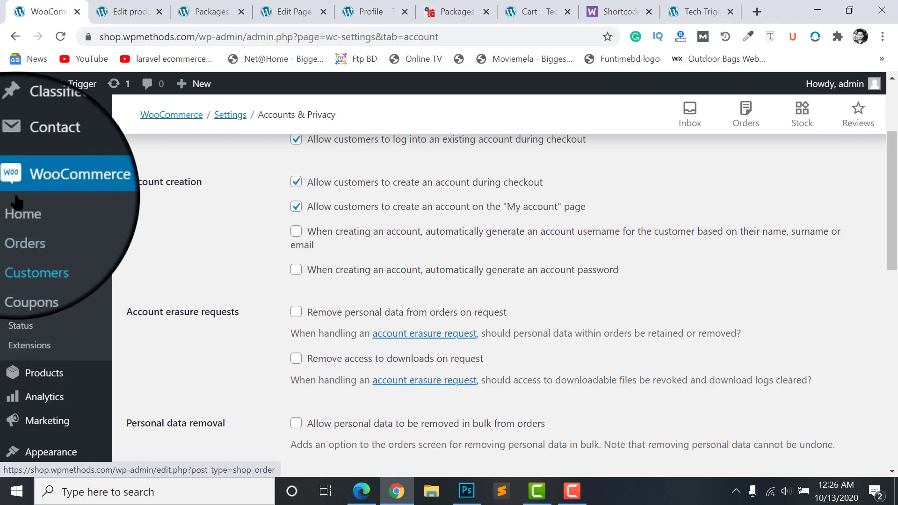
click(19, 227)
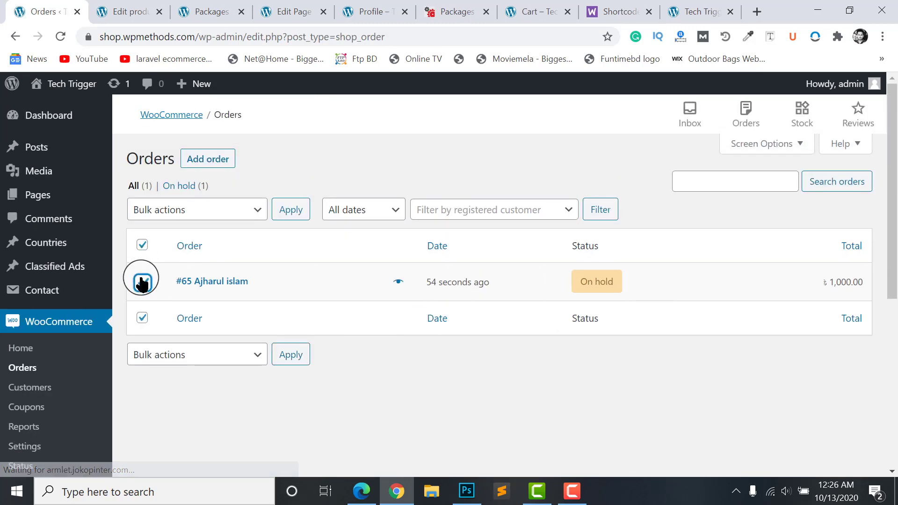
click(142, 281)
click(222, 283)
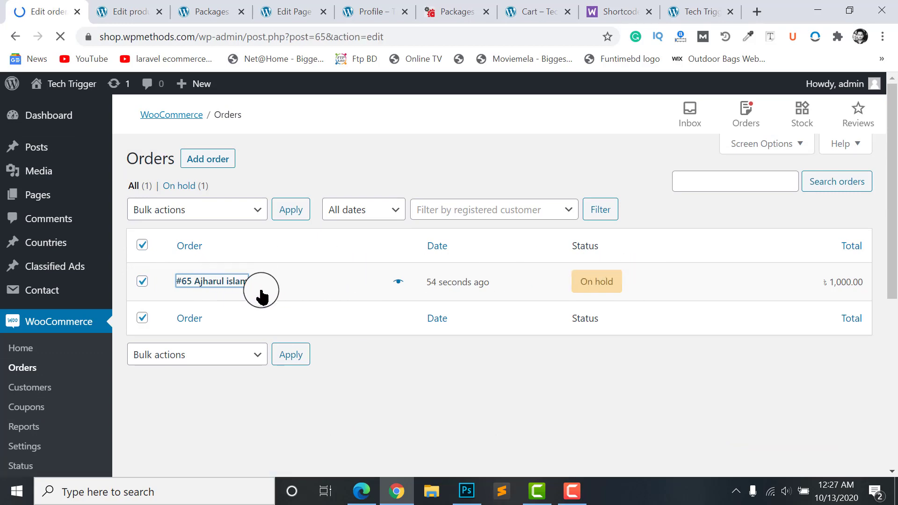
Step: Set the Premium order's status to Completed
scroll(411, 313, down, 5)
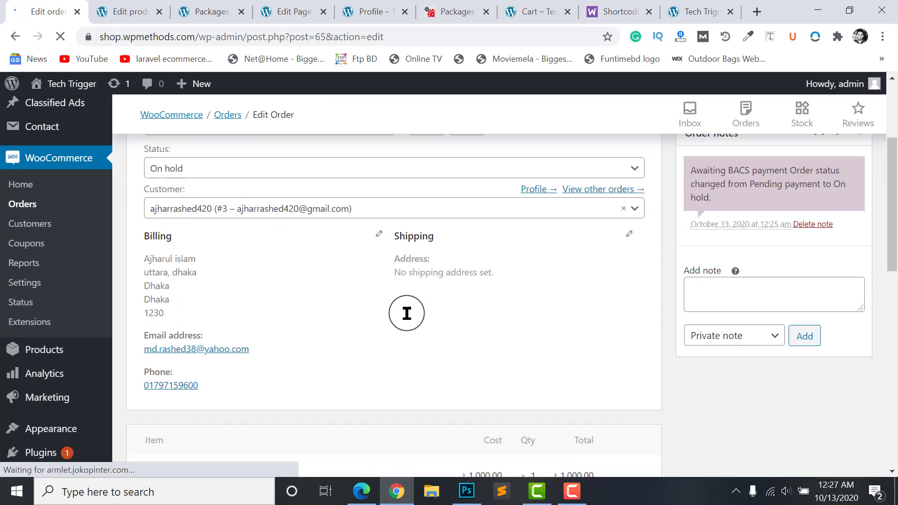
scroll(407, 311, up, 2)
click(180, 265)
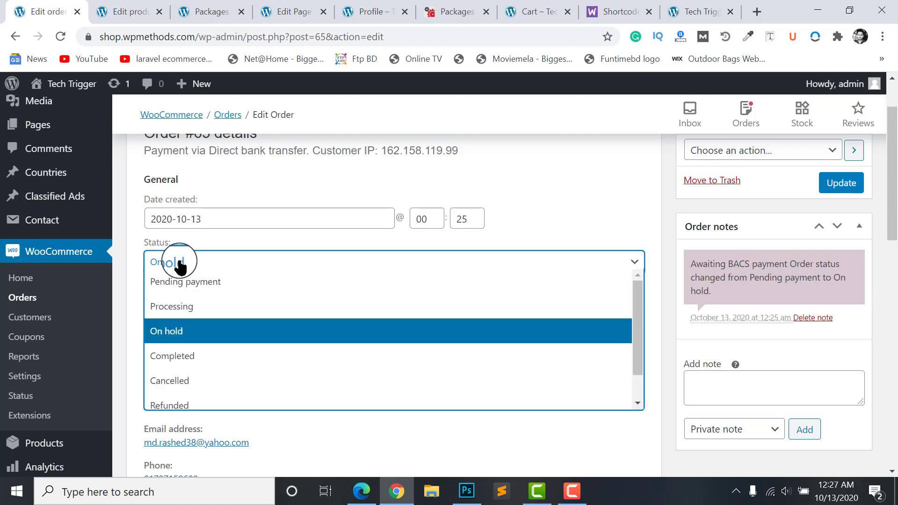
click(176, 358)
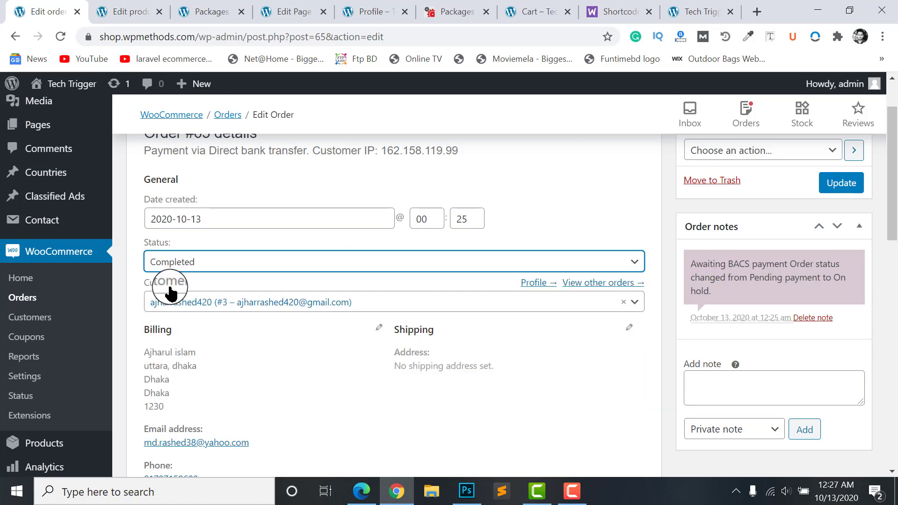
scroll(183, 275, up, 2)
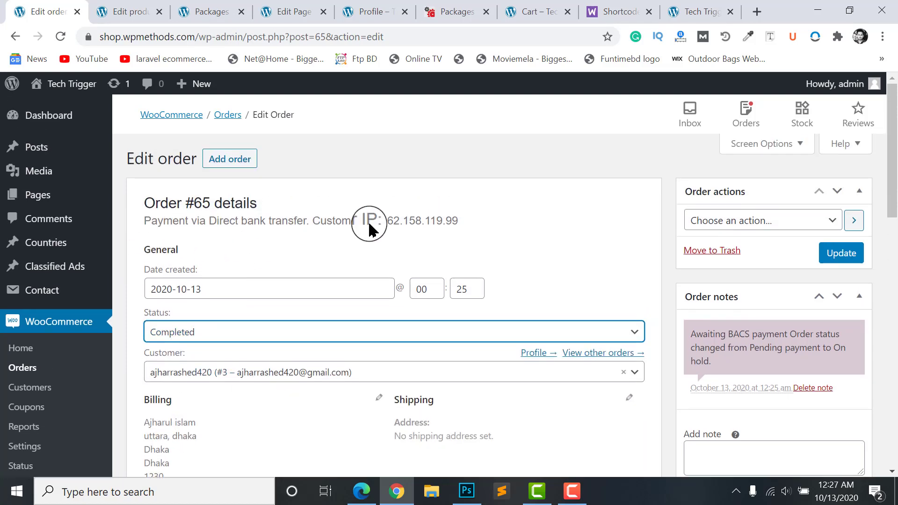
Step: Check the order's billing details, item and totals, and update the order
scroll(281, 234, down, 6)
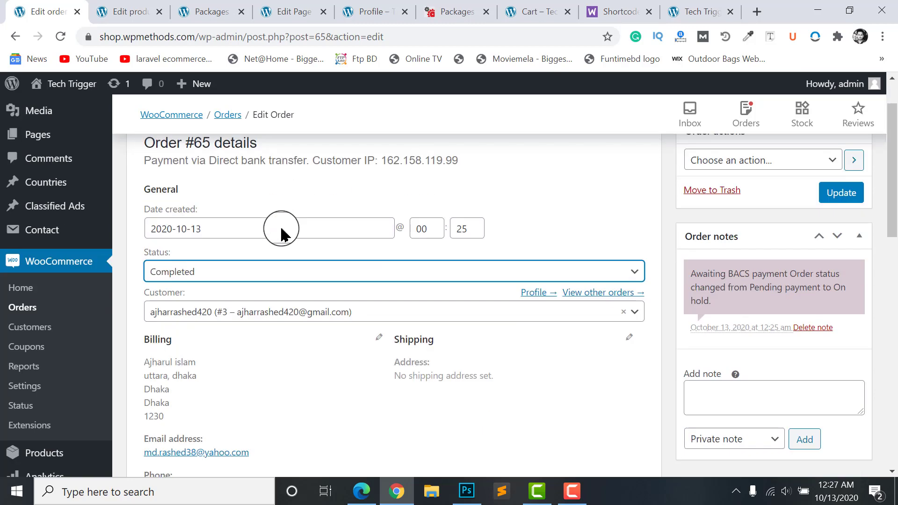
scroll(184, 225, up, 2)
scroll(183, 225, down, 1)
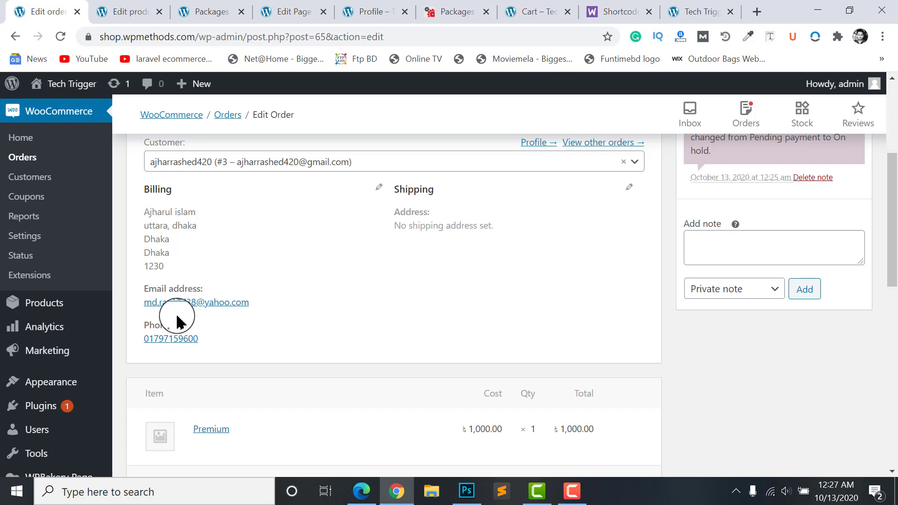
scroll(176, 323, down, 4)
scroll(241, 356, up, 2)
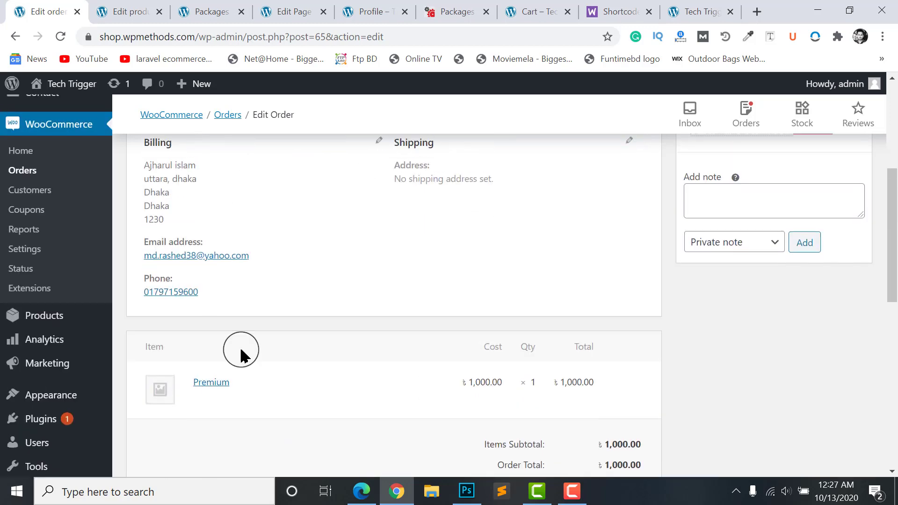
scroll(281, 322, down, 4)
scroll(553, 302, up, 9)
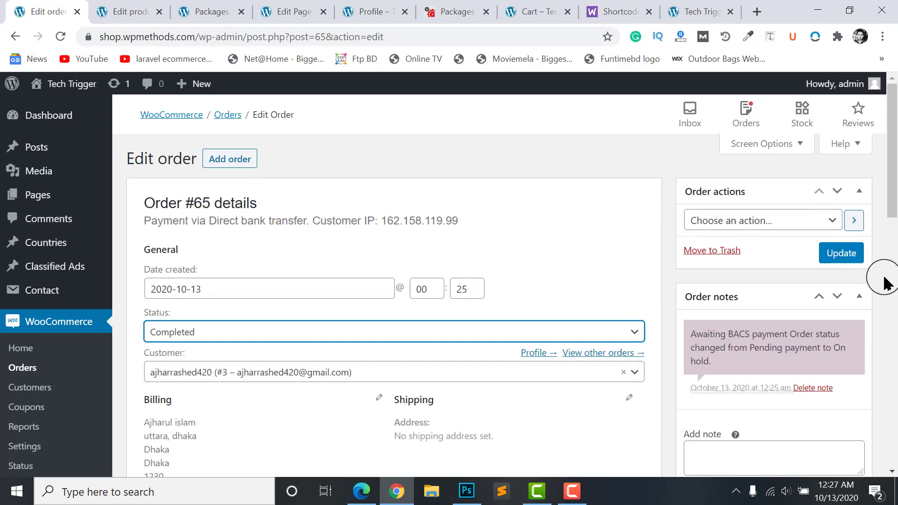
click(844, 254)
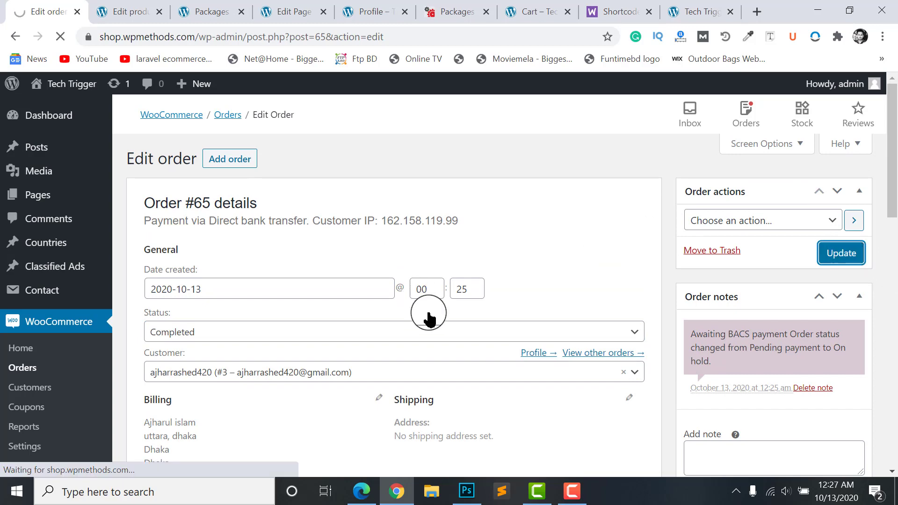
Step: Switch to Edge, reload the user's profile and check the Premium order's status in the package history
click(360, 493)
click(76, 41)
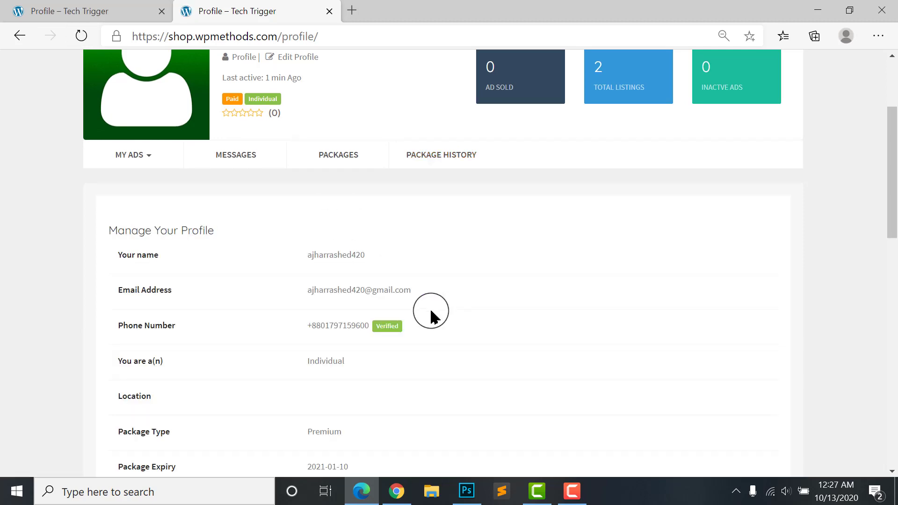
scroll(430, 308, down, 1)
click(447, 134)
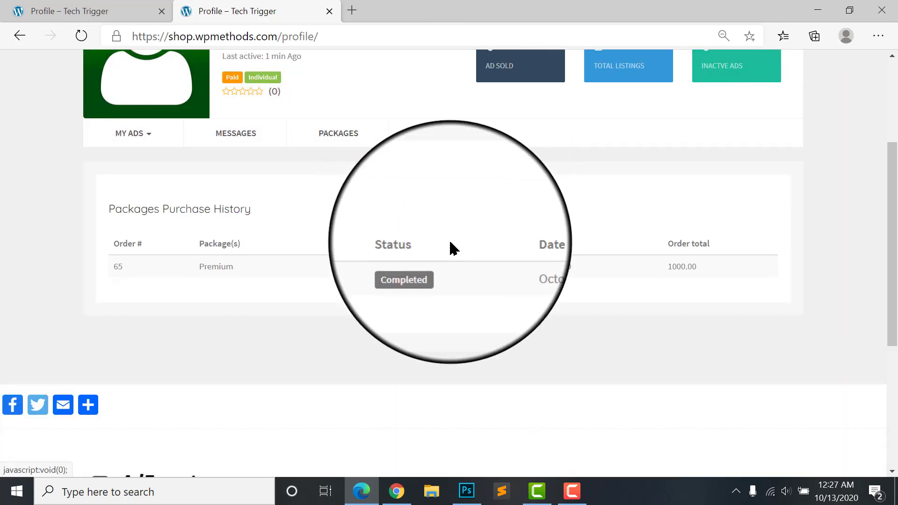
Step: Examine the package type, expiry date and remaining free, featured and bump-up ads in the user's profile details
click(225, 133)
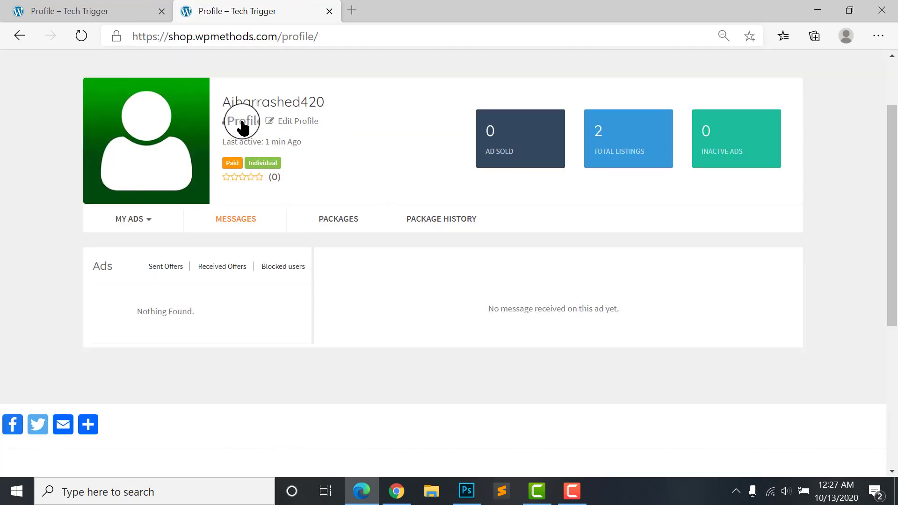
click(242, 126)
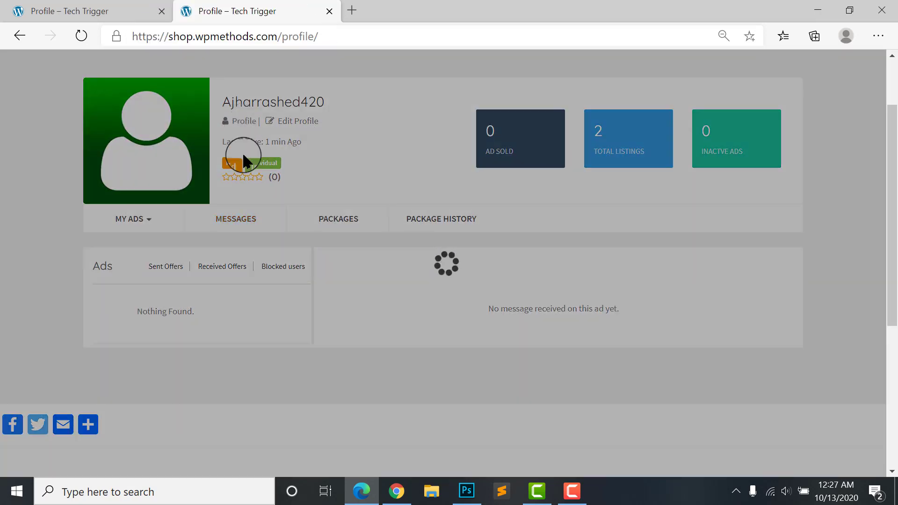
scroll(387, 266, down, 5)
scroll(385, 269, down, 3)
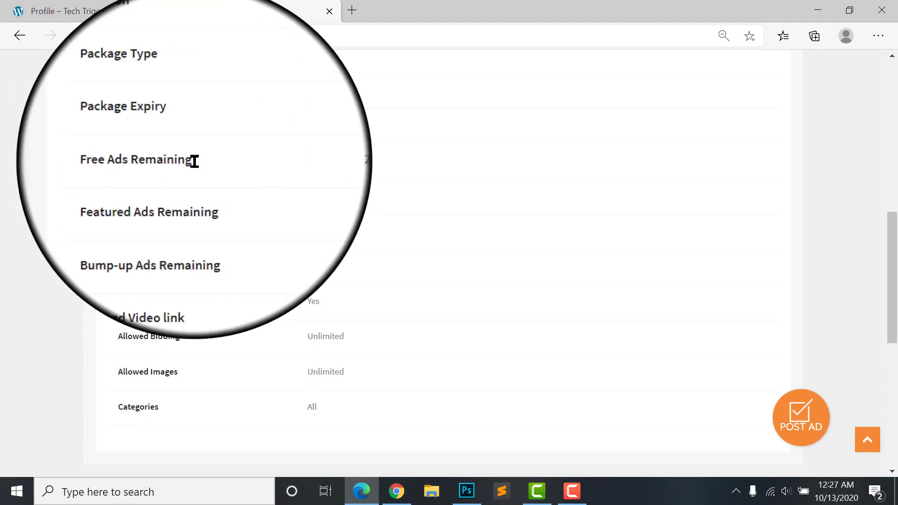
drag(306, 165, 329, 162)
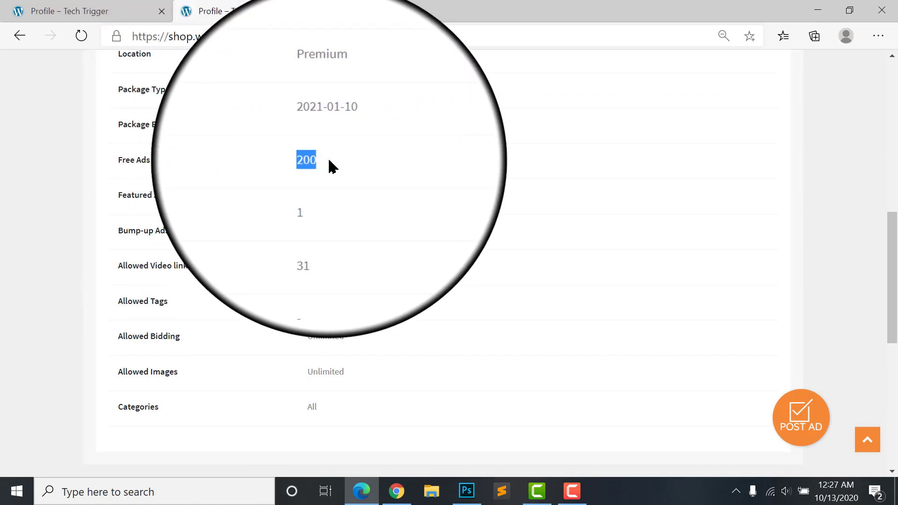
click(117, 194)
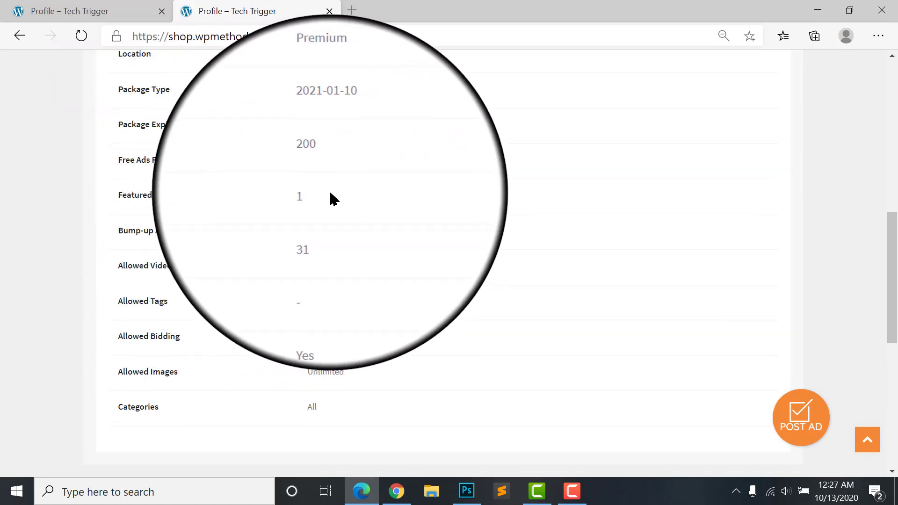
drag(331, 199, 275, 198)
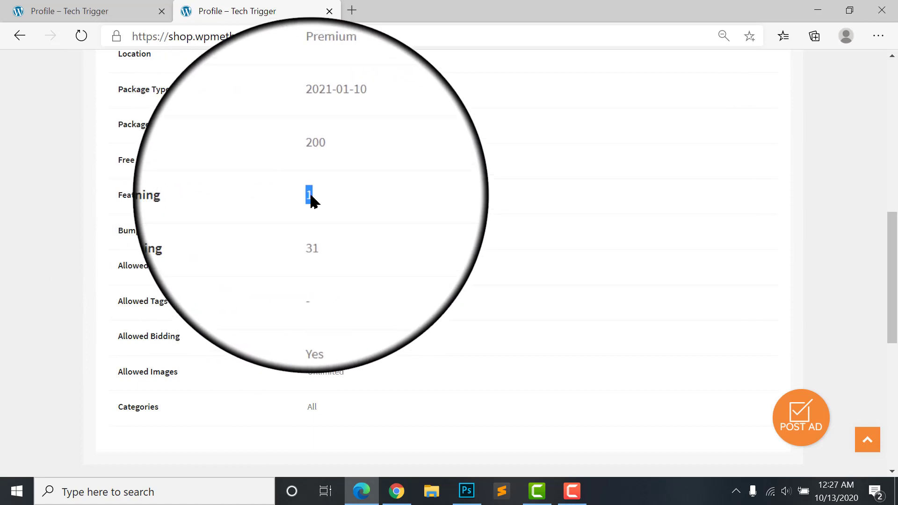
click(329, 202)
drag(328, 202, 306, 200)
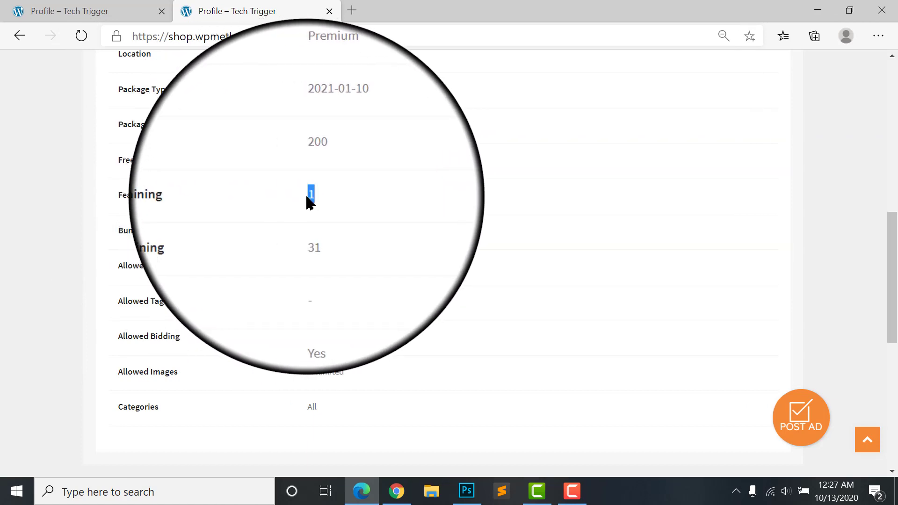
click(307, 194)
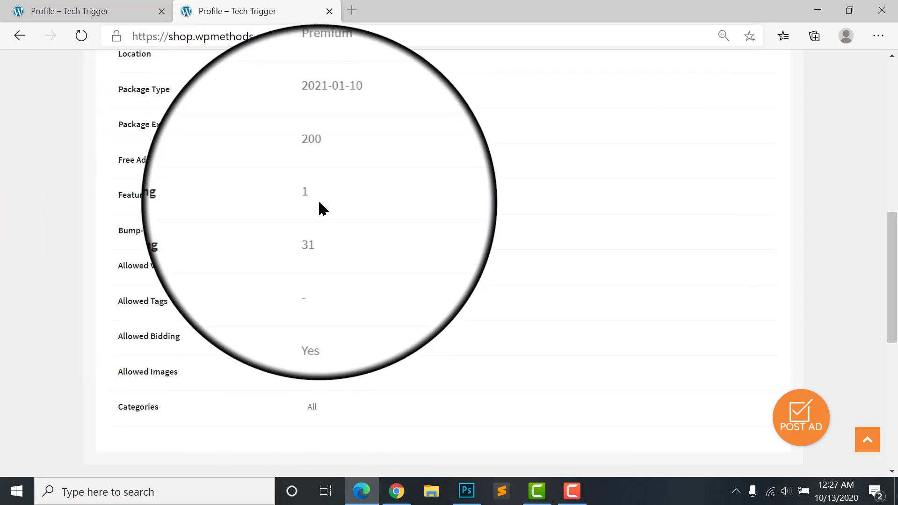
double_click(308, 194)
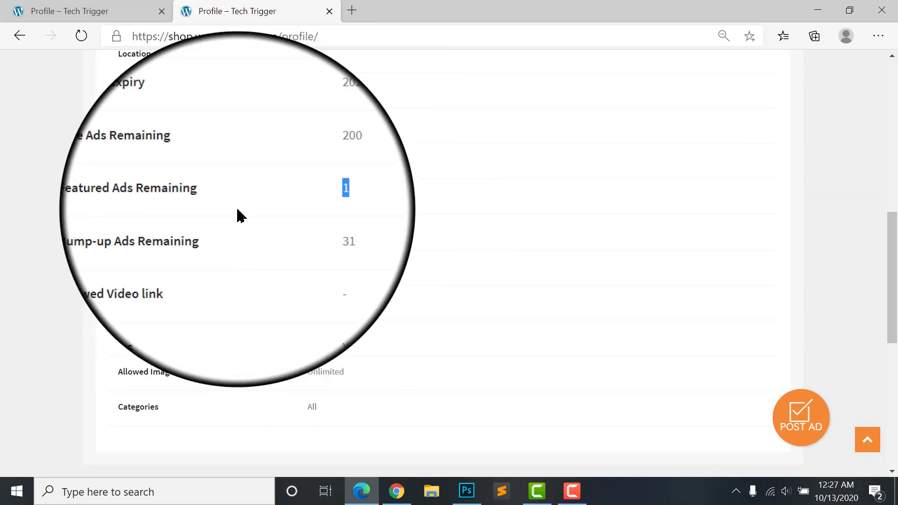
scroll(348, 206, down, 2)
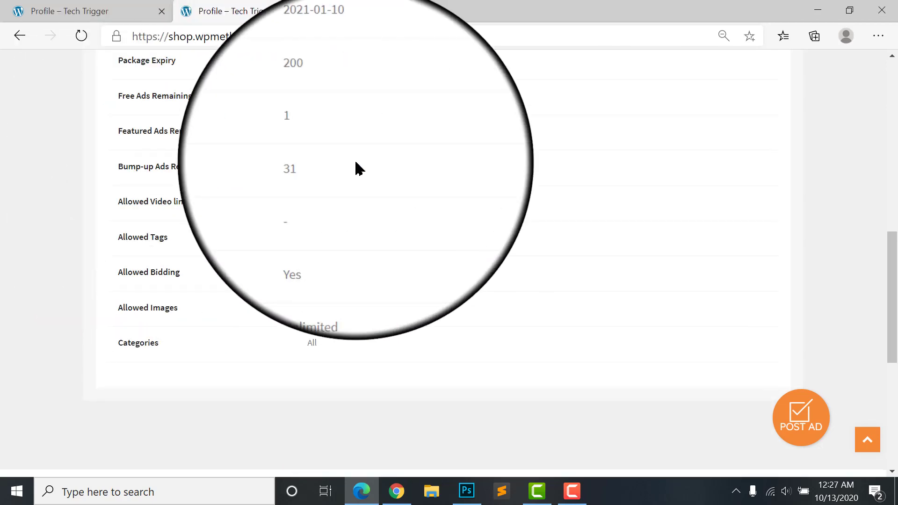
scroll(357, 168, up, 1)
Step: Look over the updated order in Chrome, and return to Edge to recheck the profile's bump-up, tag, bidding, image and category allowances
click(397, 492)
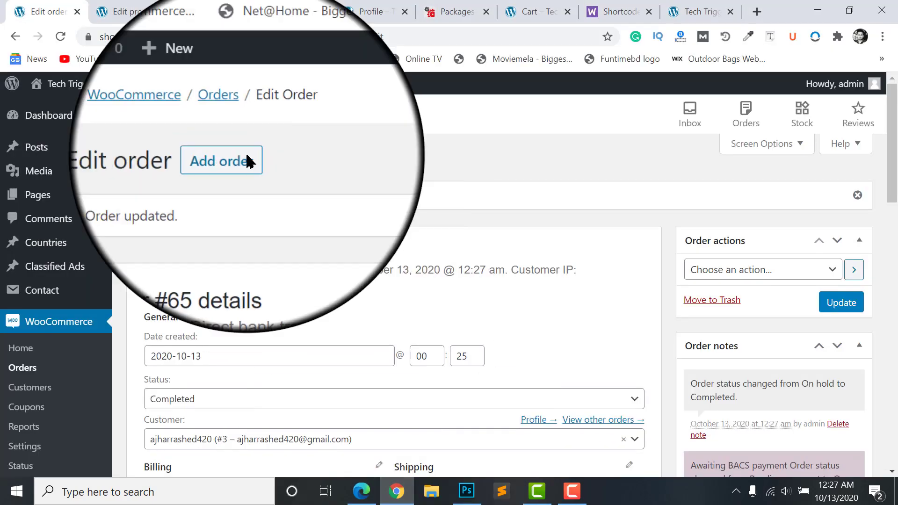
scroll(3, 354, down, 5)
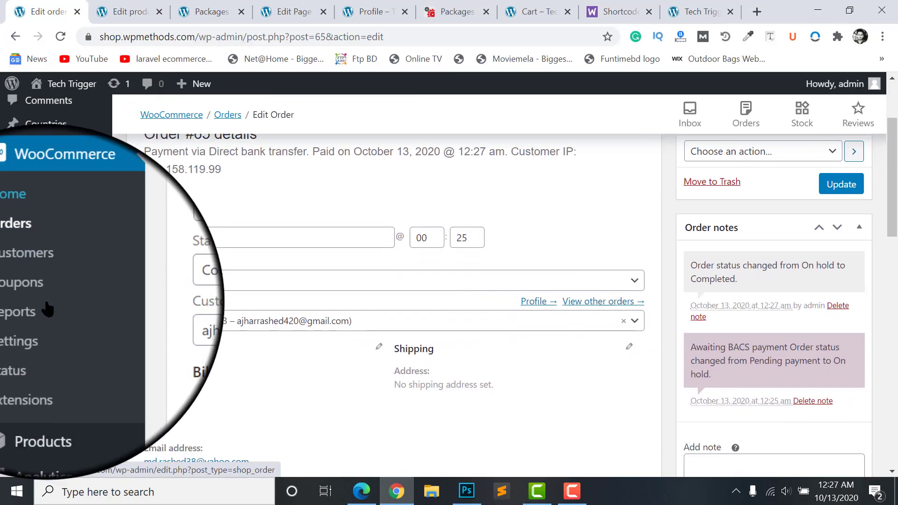
click(361, 490)
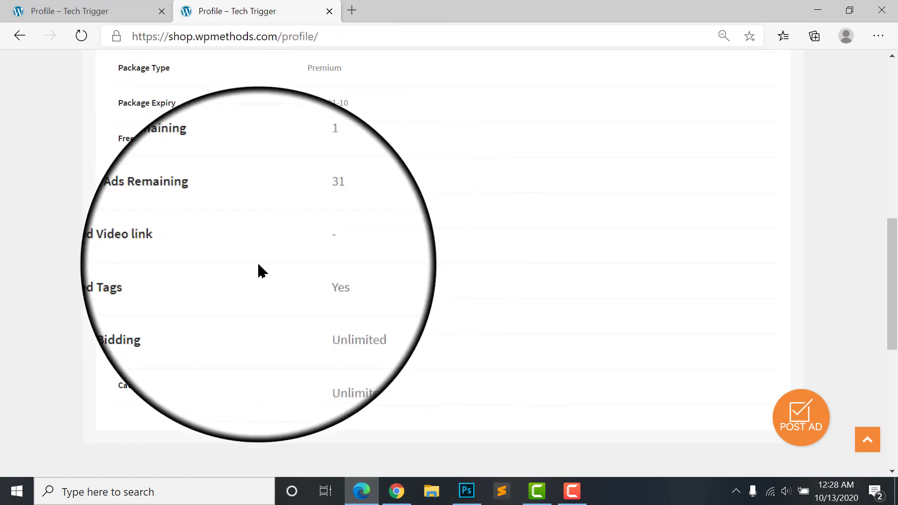
scroll(286, 242, up, 1)
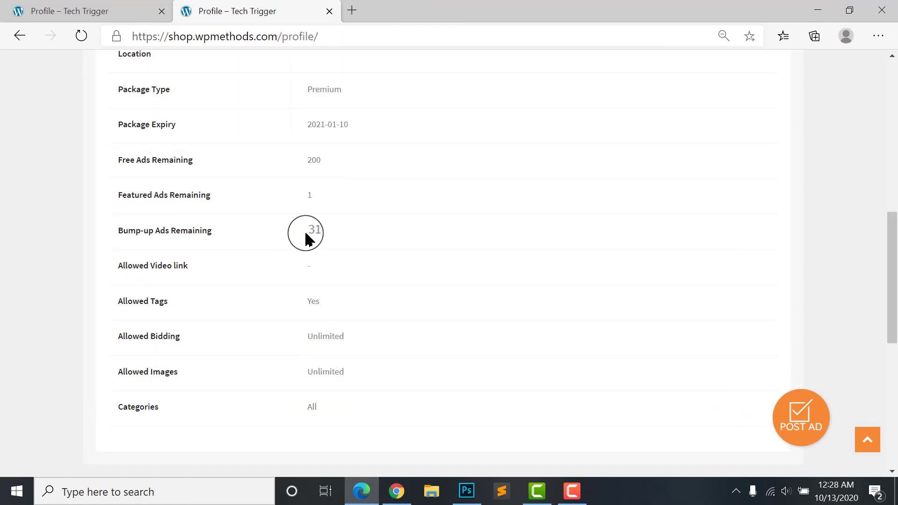
scroll(304, 236, down, 3)
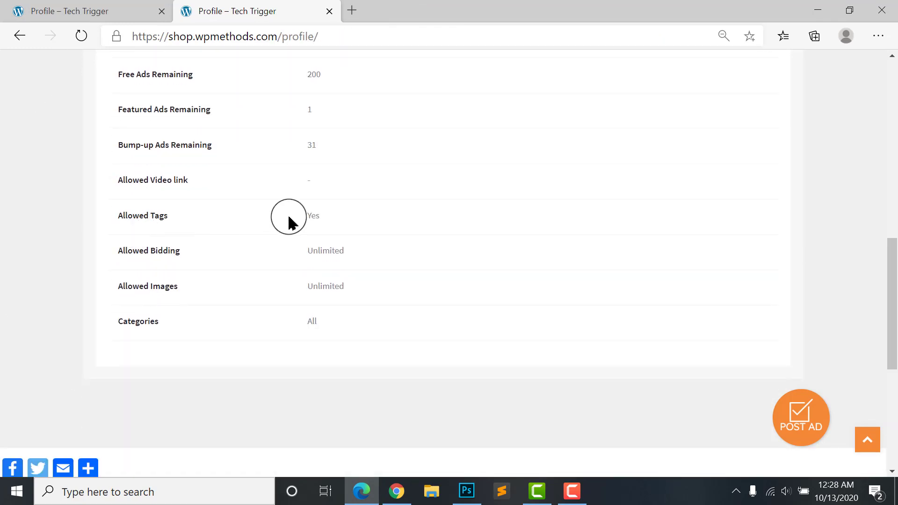
scroll(289, 222, up, 6)
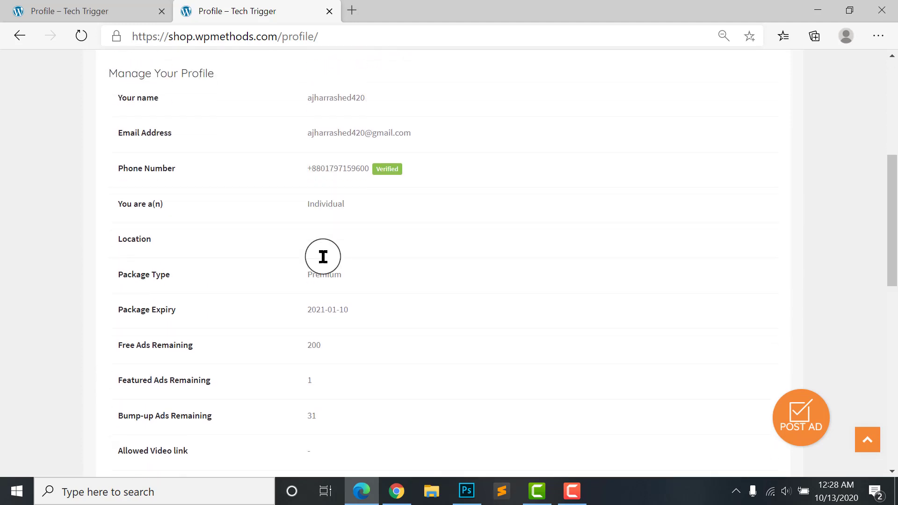
Step: Review the user's paid badge, total listings, and the package type, expiry and remaining ad allowances in the profile details
scroll(323, 256, down, 2)
scroll(311, 311, up, 9)
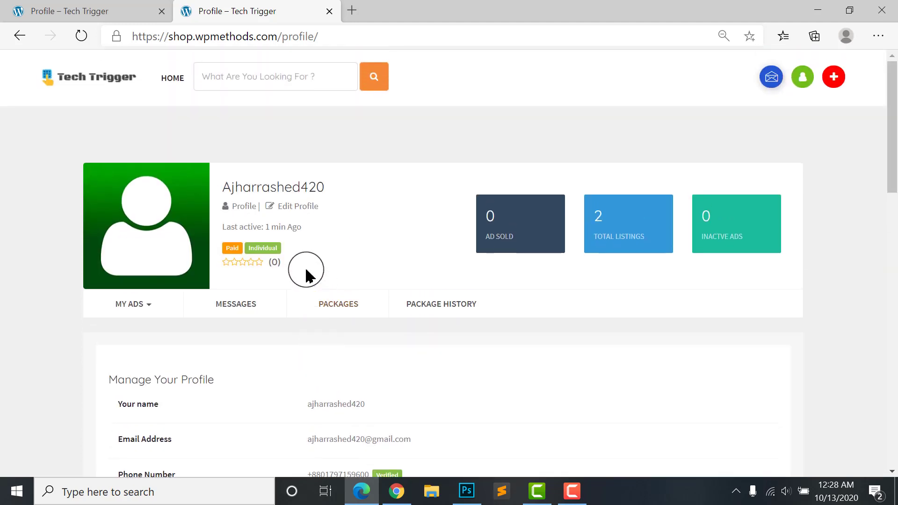
double_click(229, 251)
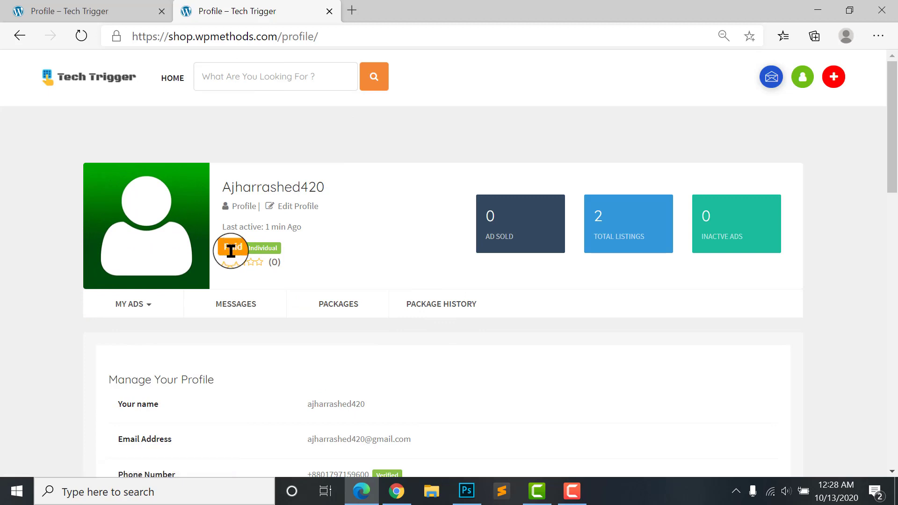
scroll(244, 256, down, 12)
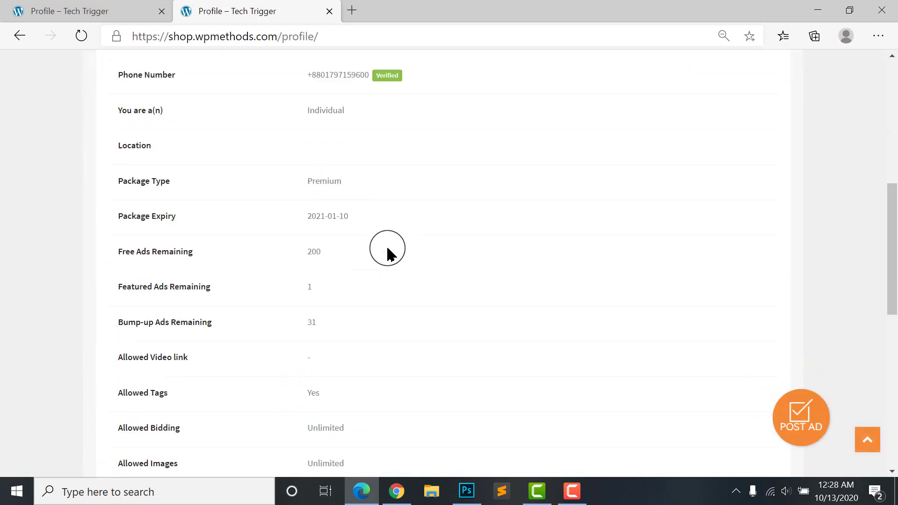
scroll(429, 117, up, 4)
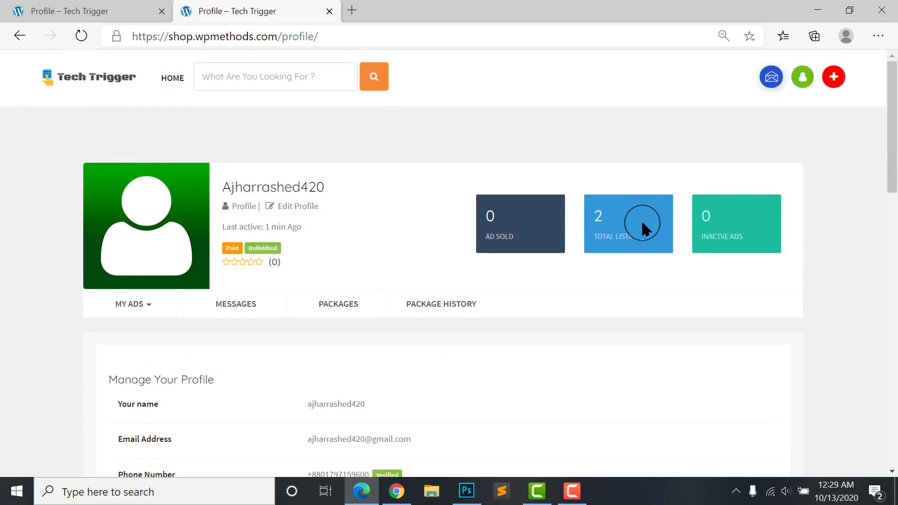
scroll(633, 232, down, 9)
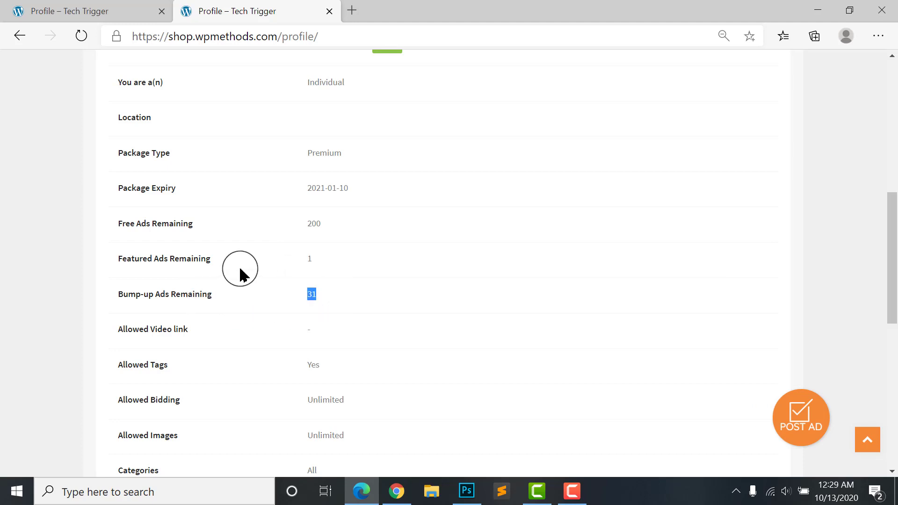
Step: Open the new ad form and look over its three stages and the title and category fields
scroll(291, 270, up, 9)
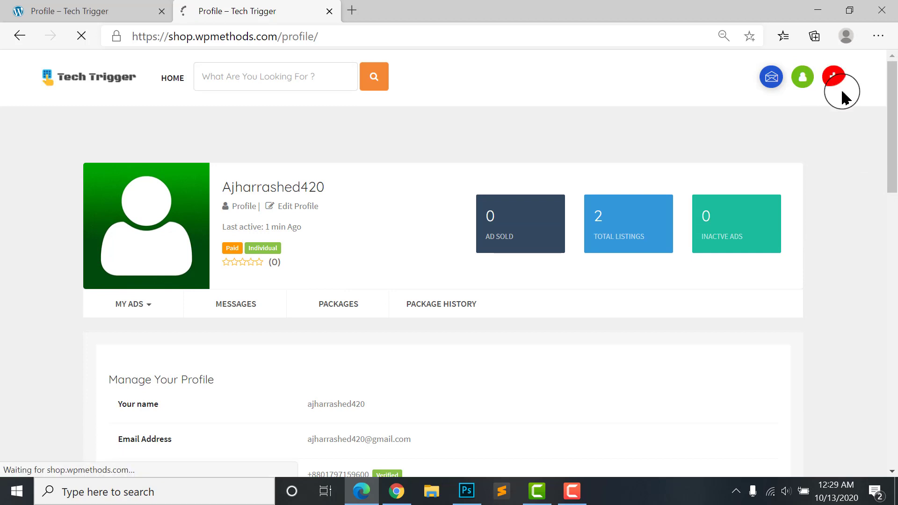
scroll(435, 236, down, 5)
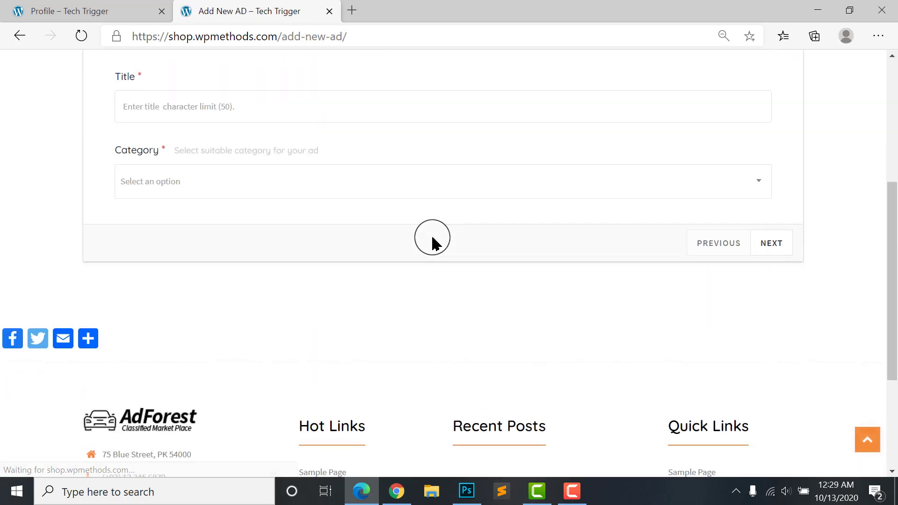
scroll(432, 241, up, 4)
scroll(327, 187, down, 1)
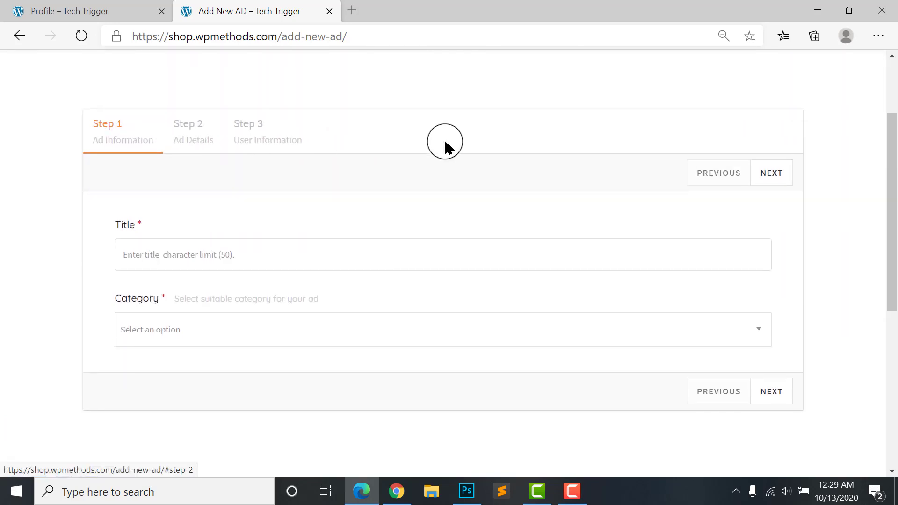
scroll(359, 269, up, 2)
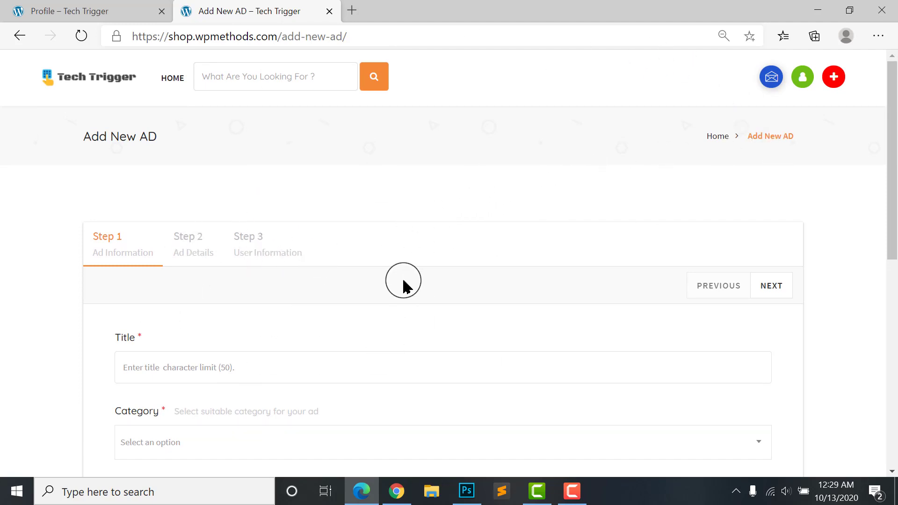
scroll(310, 344, down, 3)
scroll(310, 345, up, 3)
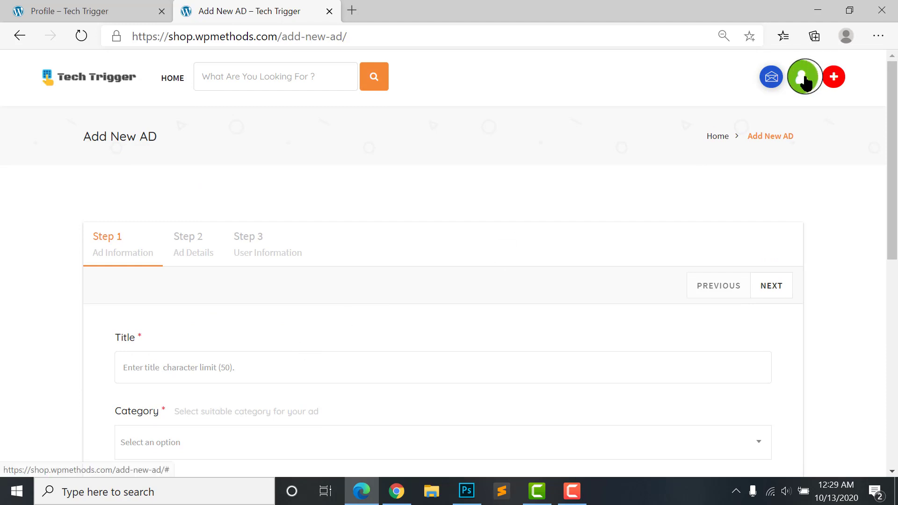
Step: Return to the user's profile and list the user's own ads
click(720, 106)
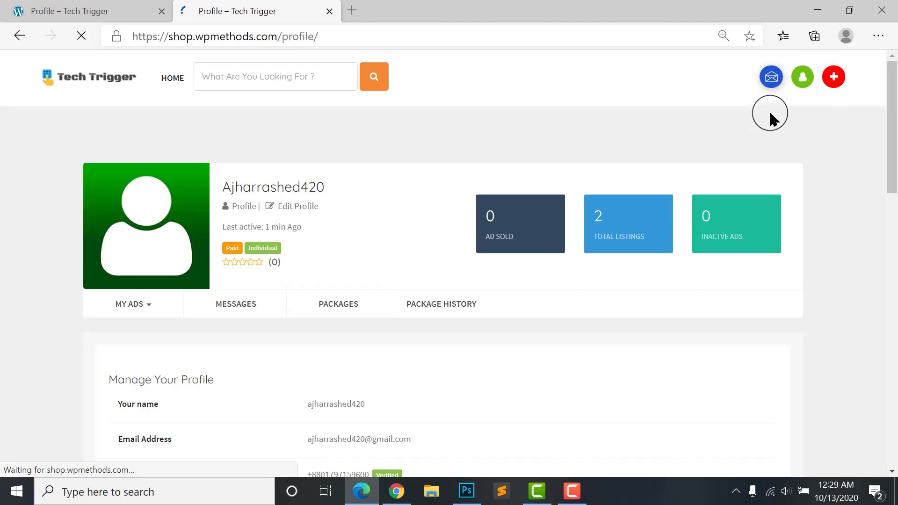
scroll(126, 283, down, 2)
scroll(301, 284, up, 1)
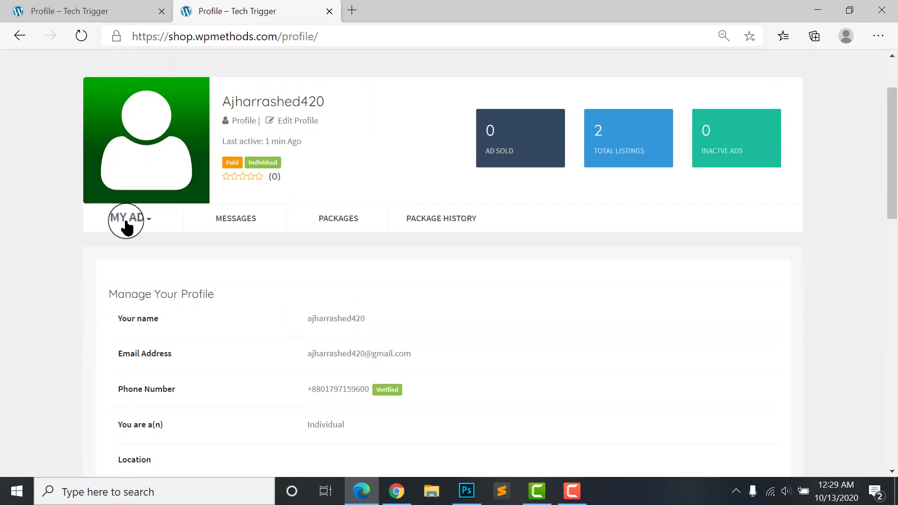
click(126, 225)
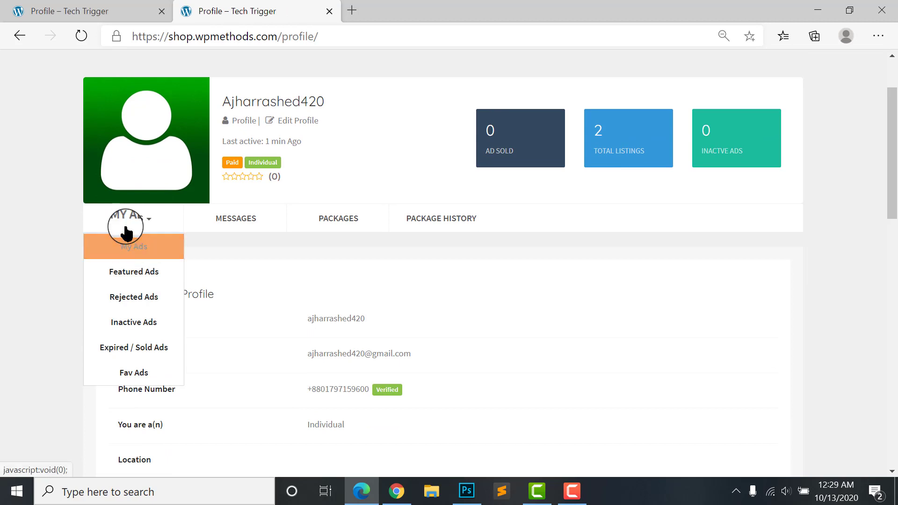
click(164, 252)
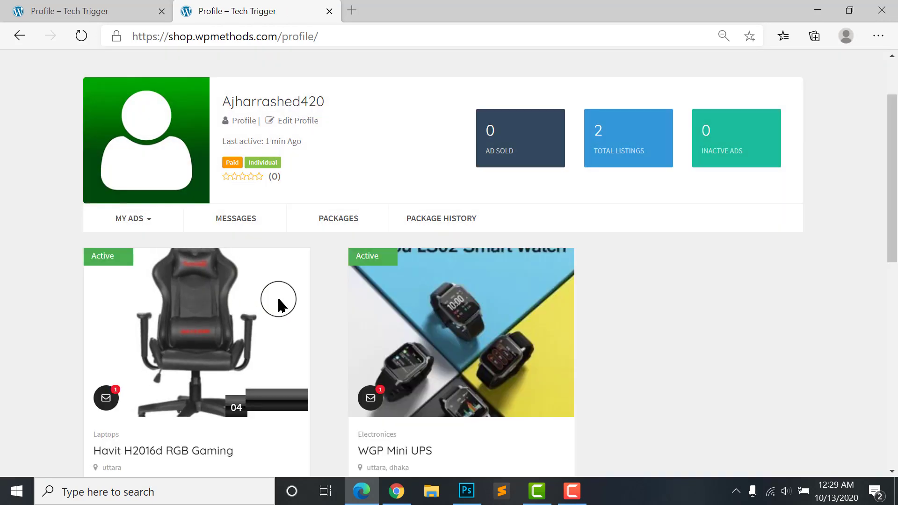
Step: Mark the Havit H2016d RGB Gaming ad as featured and confirm the change
scroll(281, 300, down, 2)
scroll(360, 208, up, 4)
scroll(360, 208, down, 4)
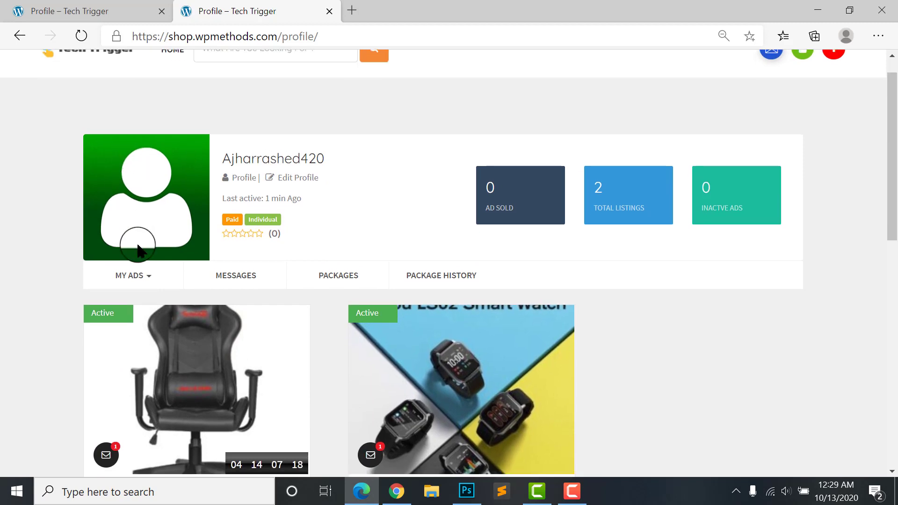
scroll(283, 287, up, 1)
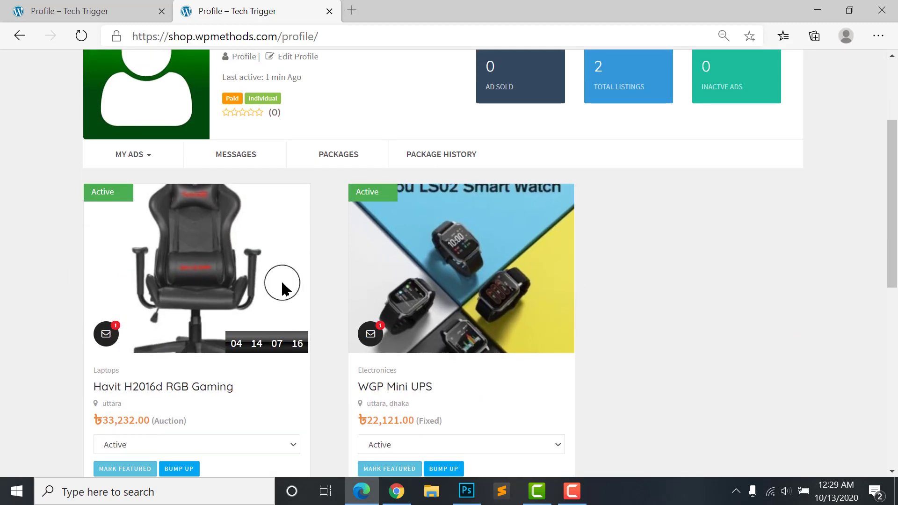
scroll(117, 287, down, 3)
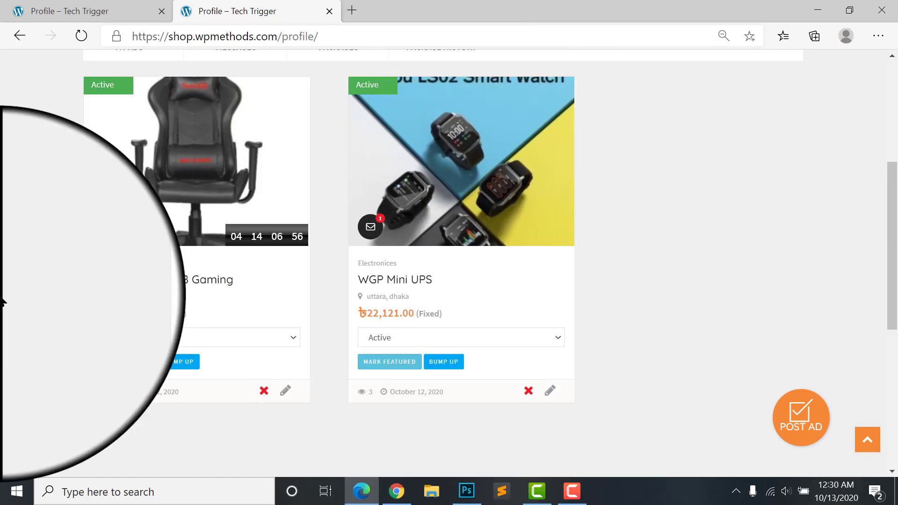
click(135, 369)
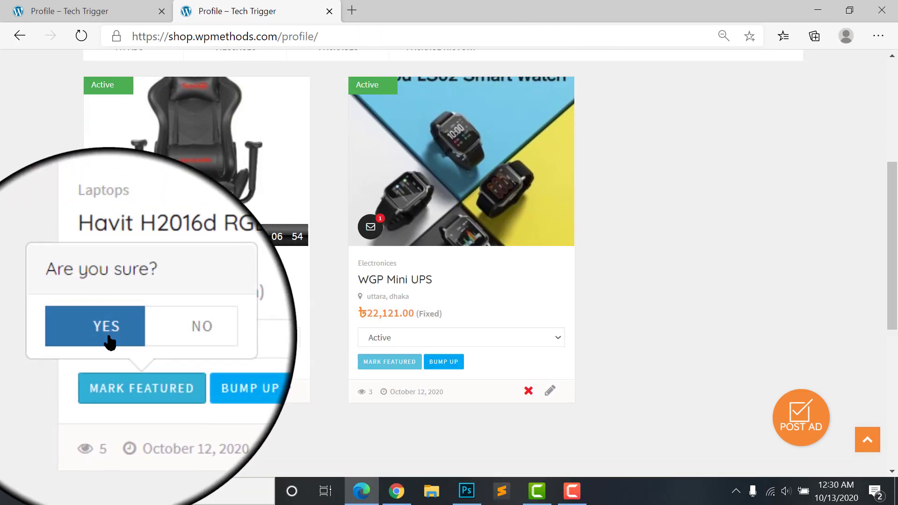
click(105, 342)
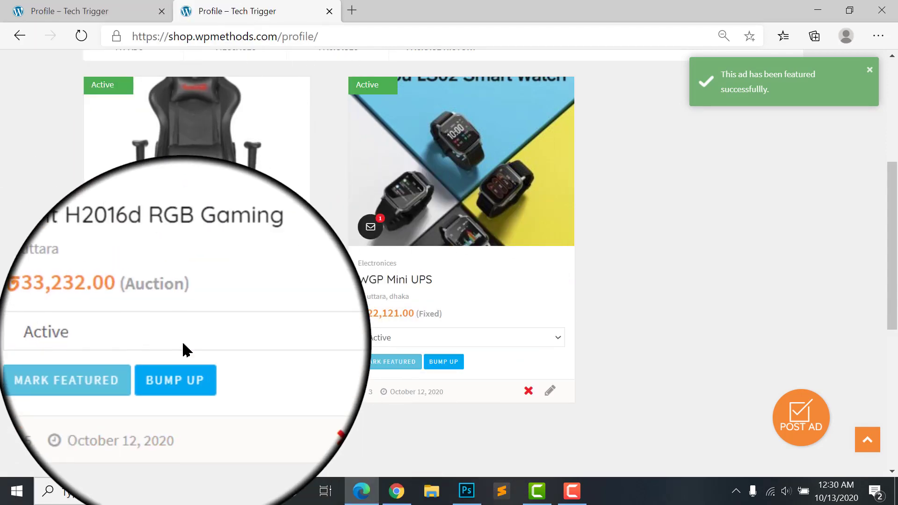
Step: Bump up the WGP Mini UPS ad and confirm the action
click(442, 368)
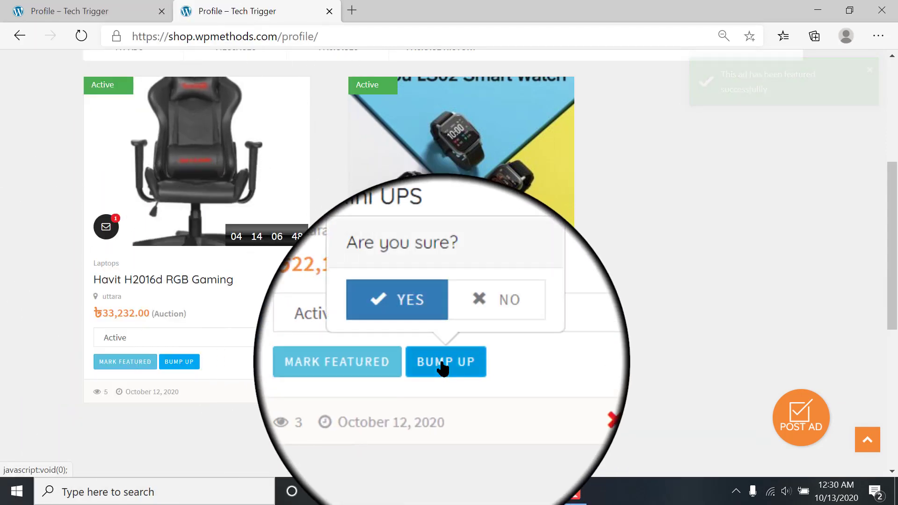
click(442, 368)
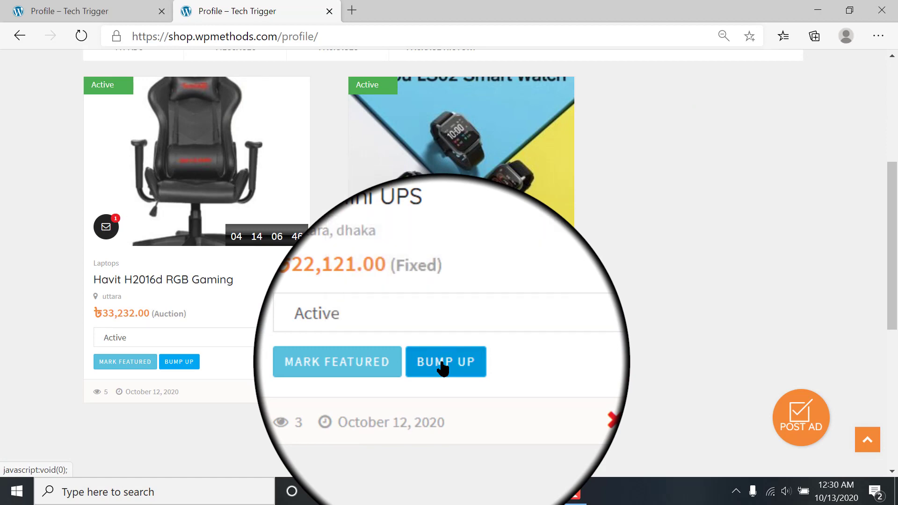
click(442, 368)
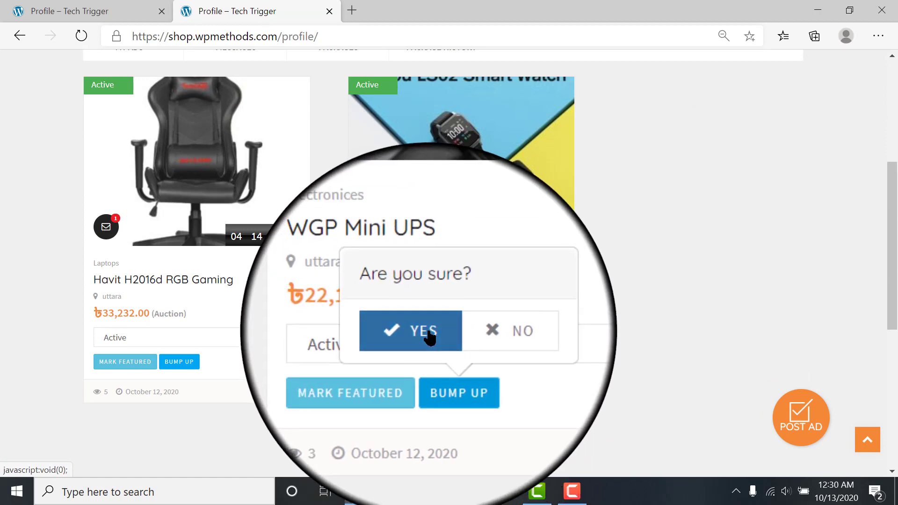
click(425, 337)
Step: Recheck the remaining featured and bump-up ads in the profile details, and open the site's home page
scroll(531, 381, up, 5)
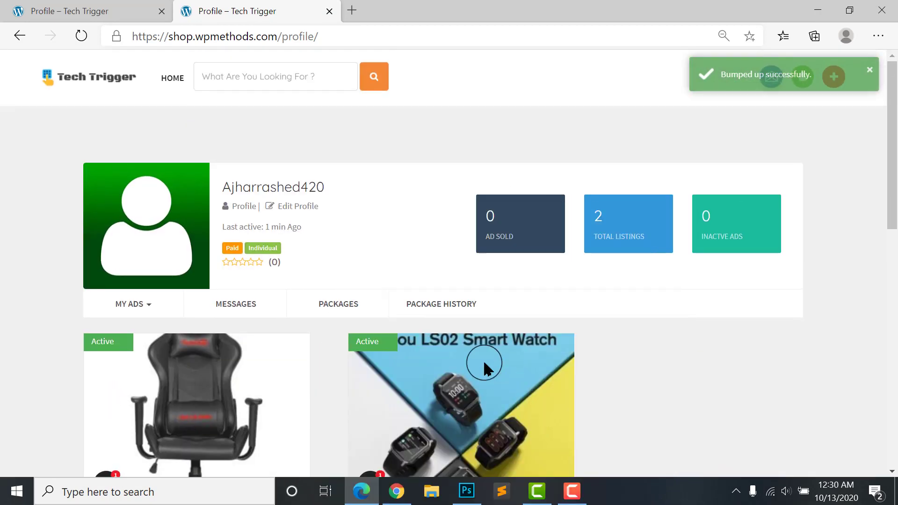
click(236, 208)
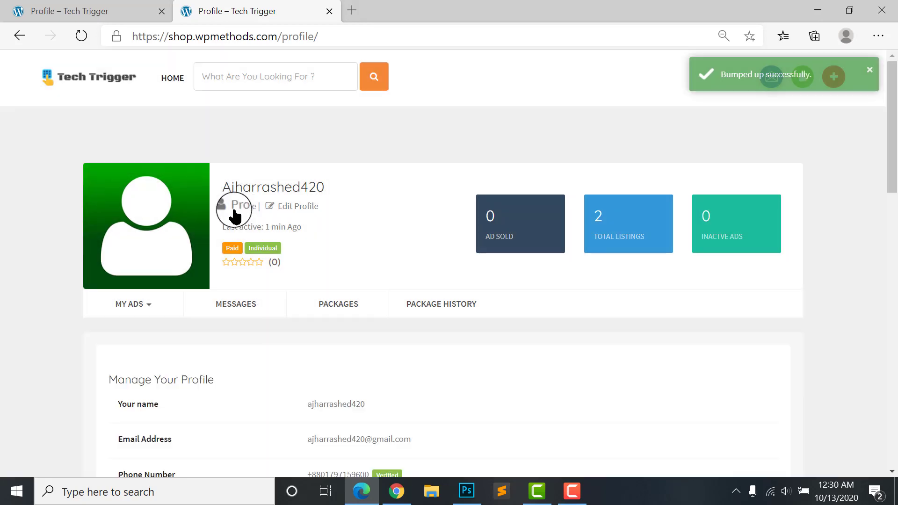
scroll(269, 304, down, 5)
scroll(271, 309, down, 3)
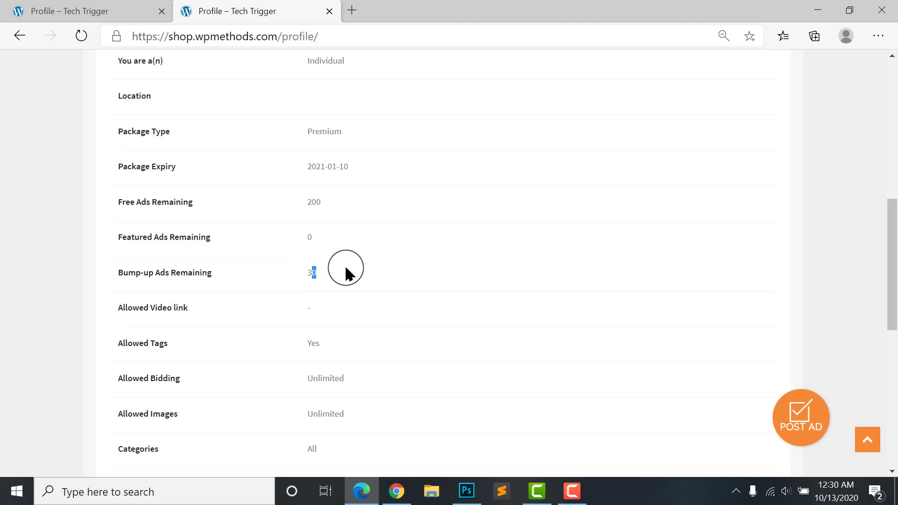
scroll(345, 274, up, 5)
scroll(367, 367, down, 3)
scroll(324, 296, up, 4)
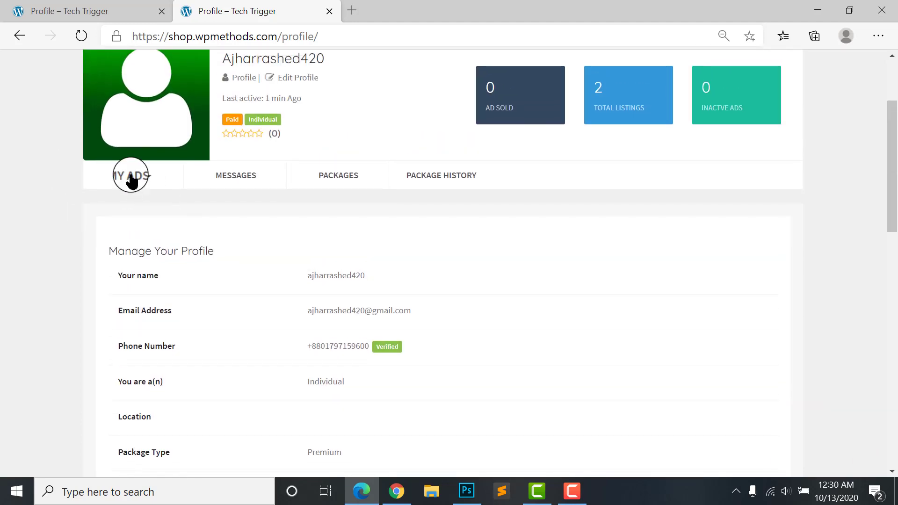
scroll(421, 250, up, 2)
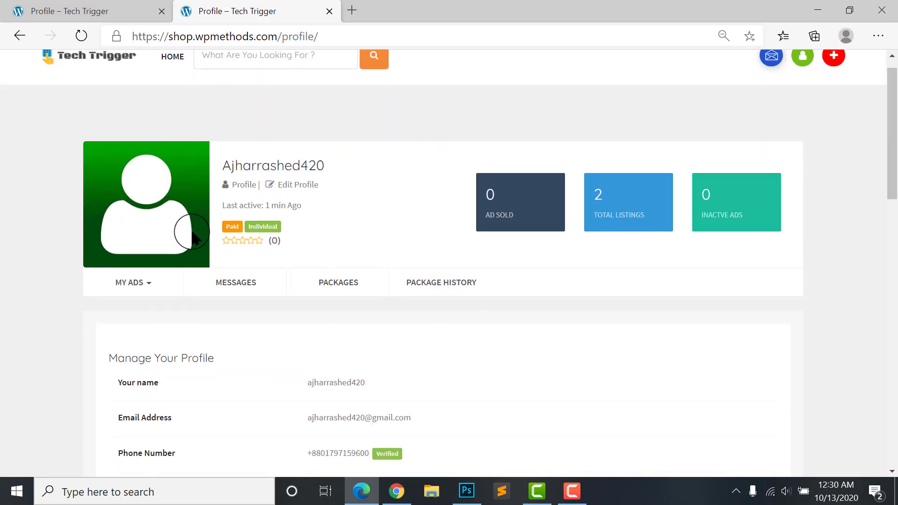
scroll(337, 234, up, 1)
scroll(255, 280, down, 9)
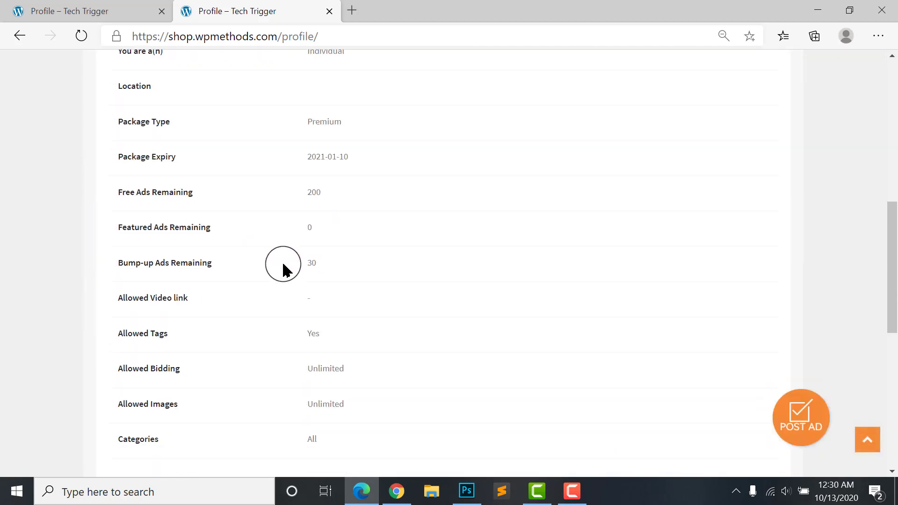
scroll(295, 281, down, 1)
scroll(318, 266, up, 5)
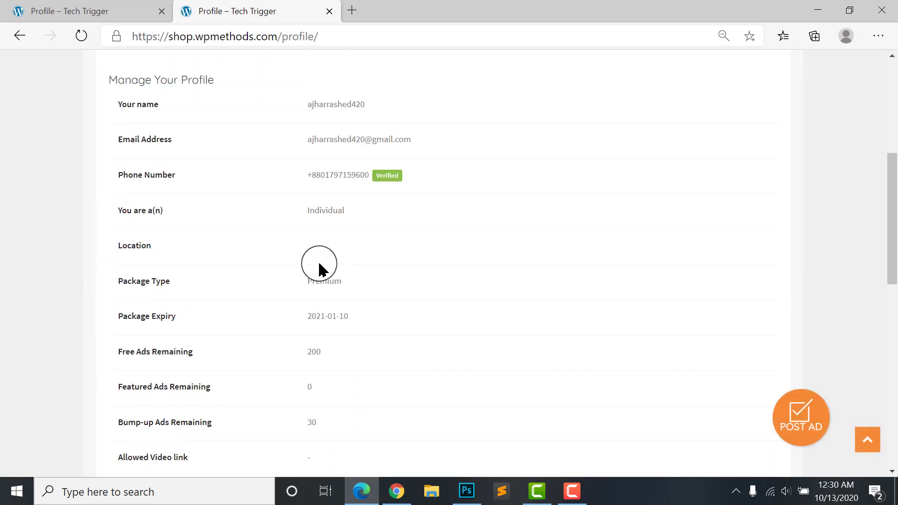
scroll(321, 335, up, 2)
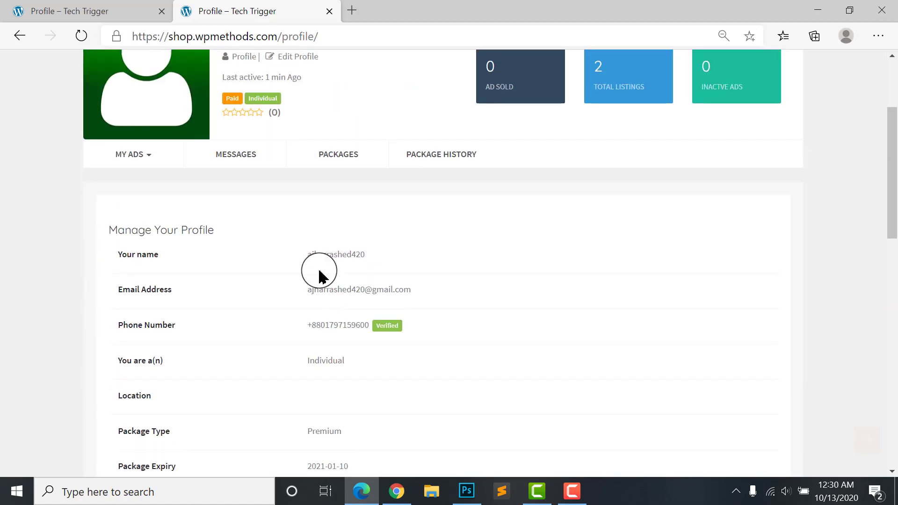
scroll(319, 322, up, 2)
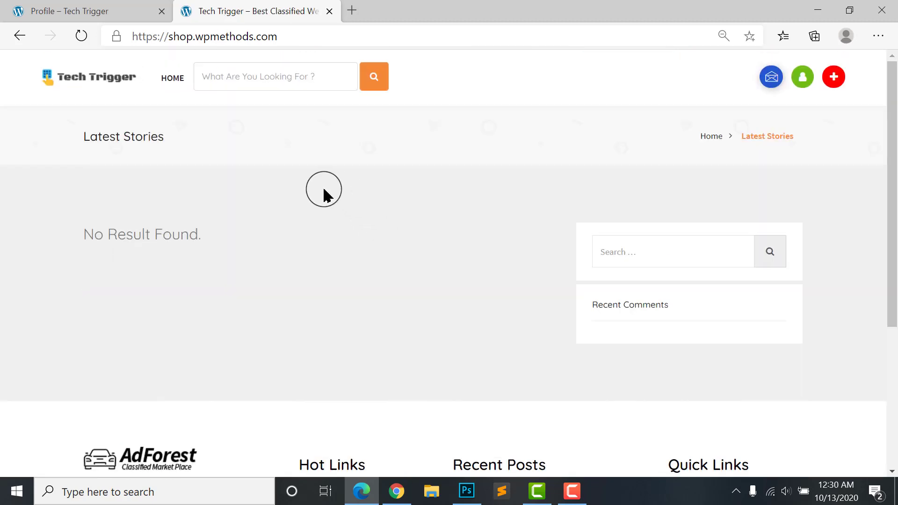